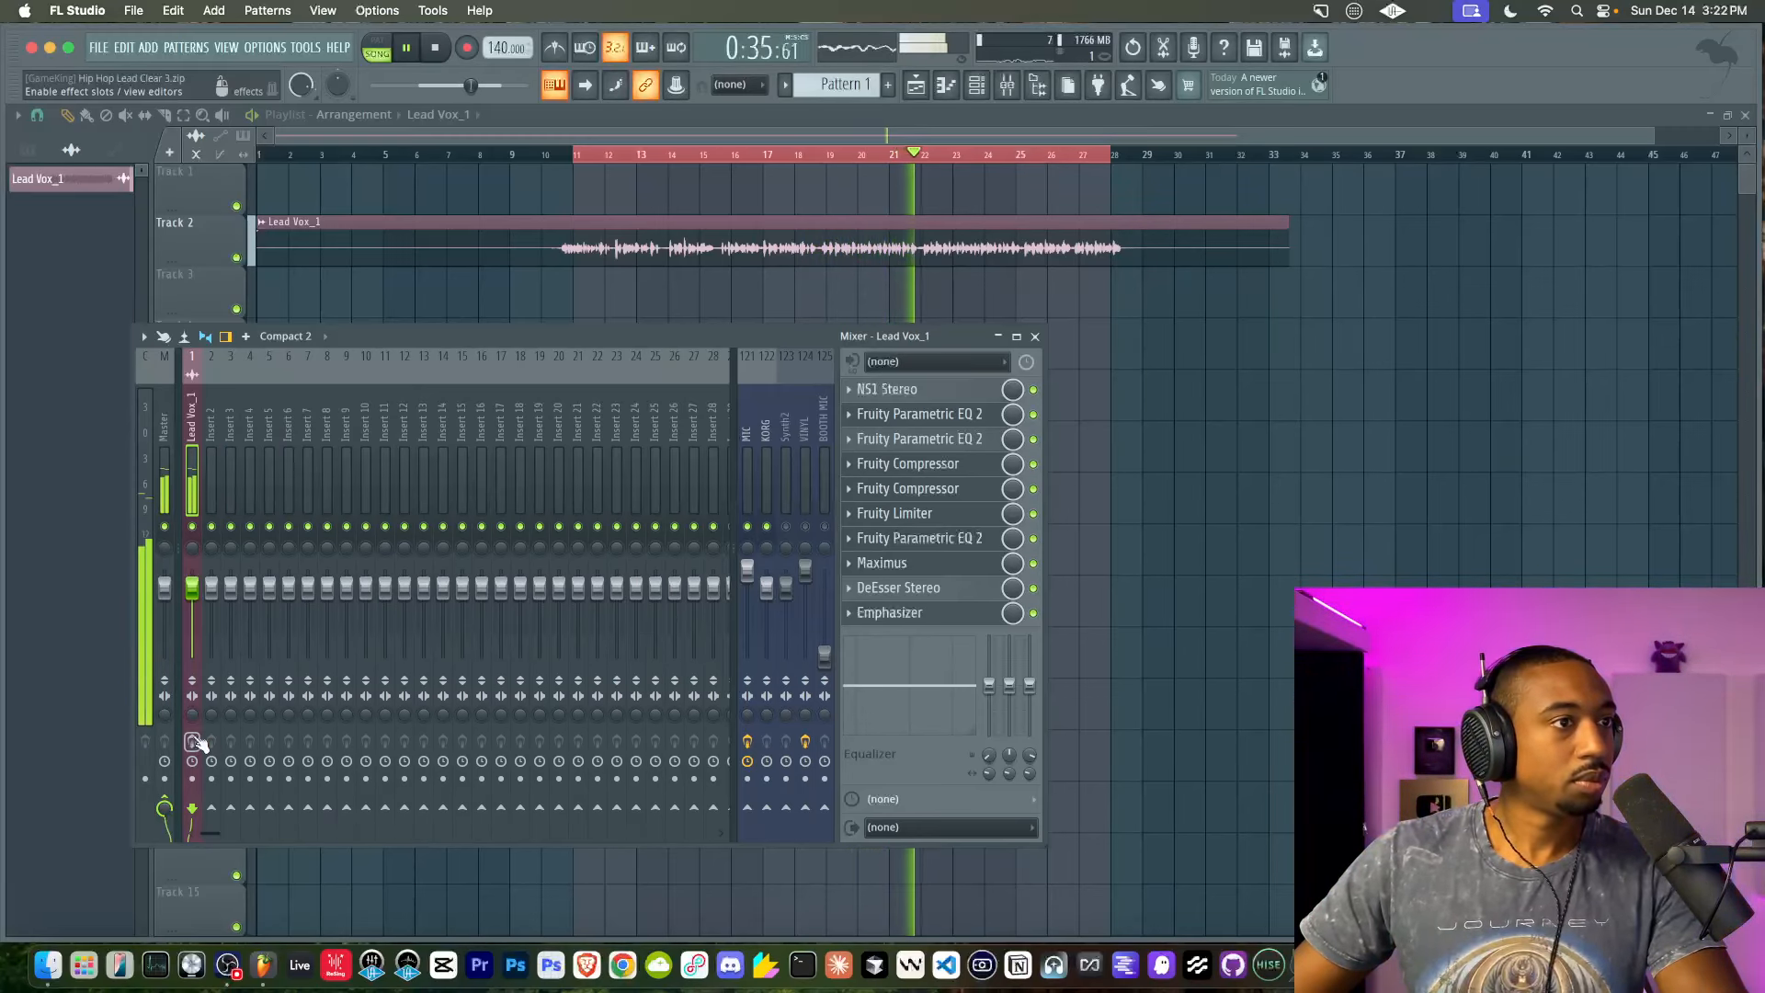
Enable the effect slots on the Lead Vox_1 mixer track, audition the processed vocal and unmute the MIC track
key(space)
click(192, 741)
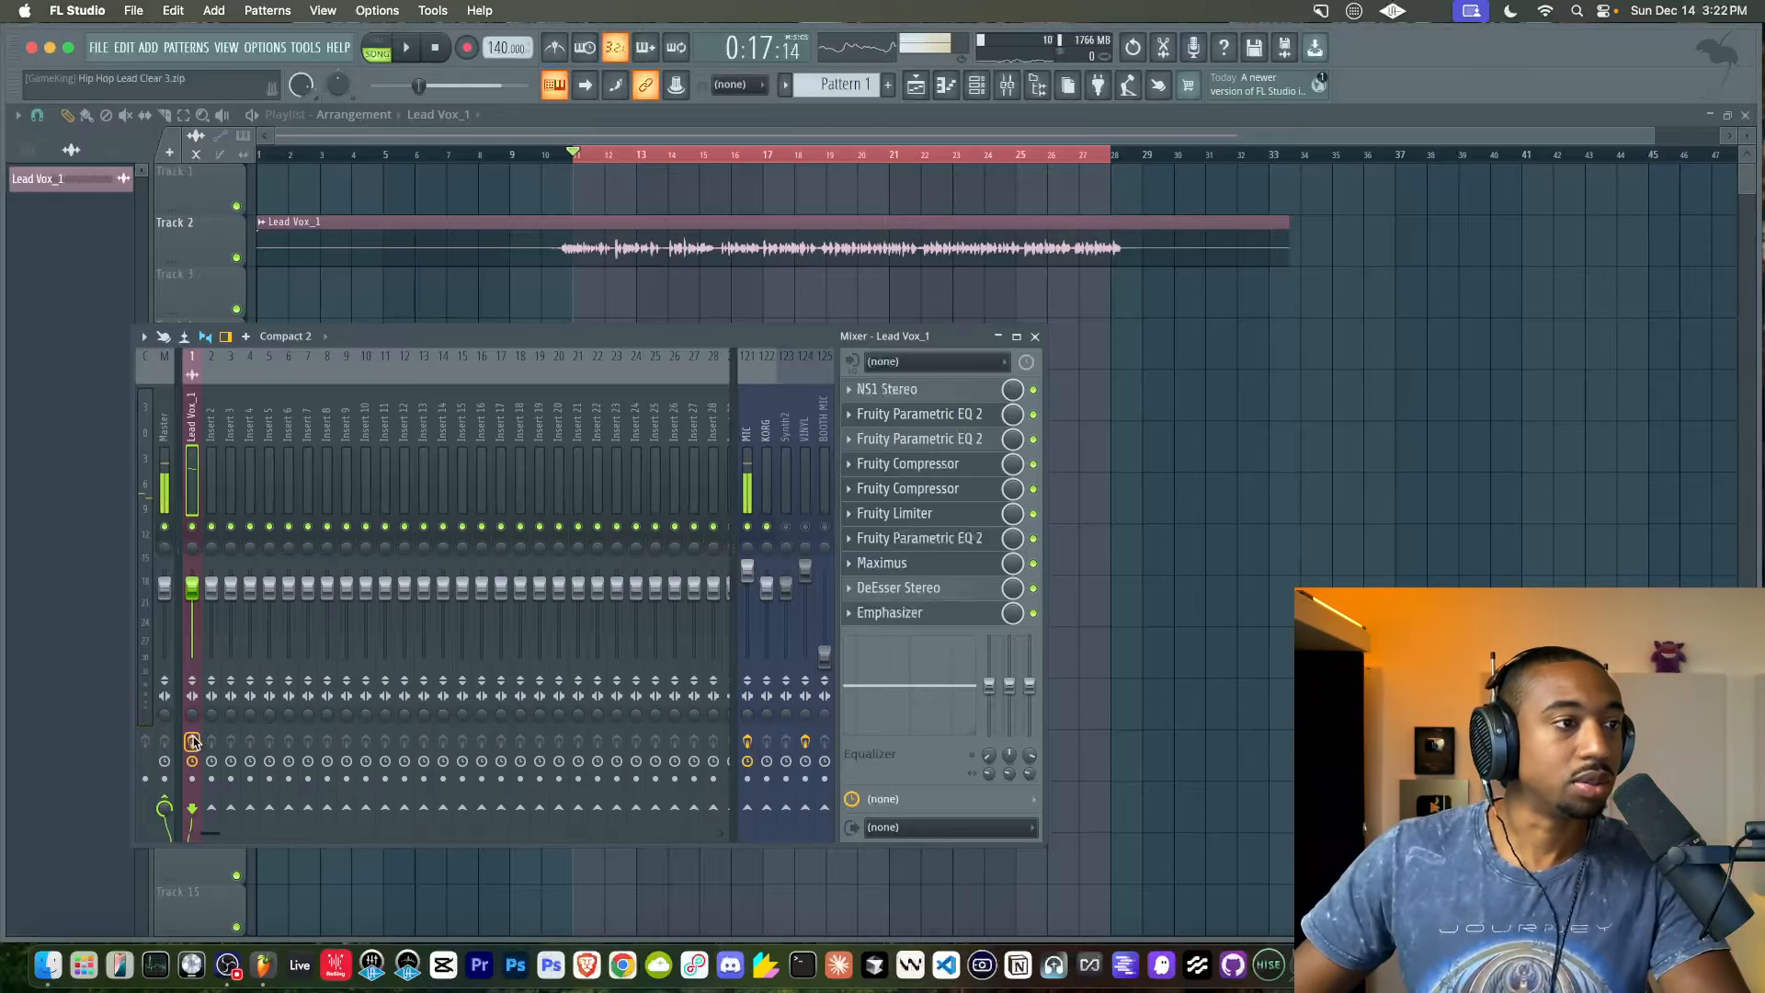
key(space)
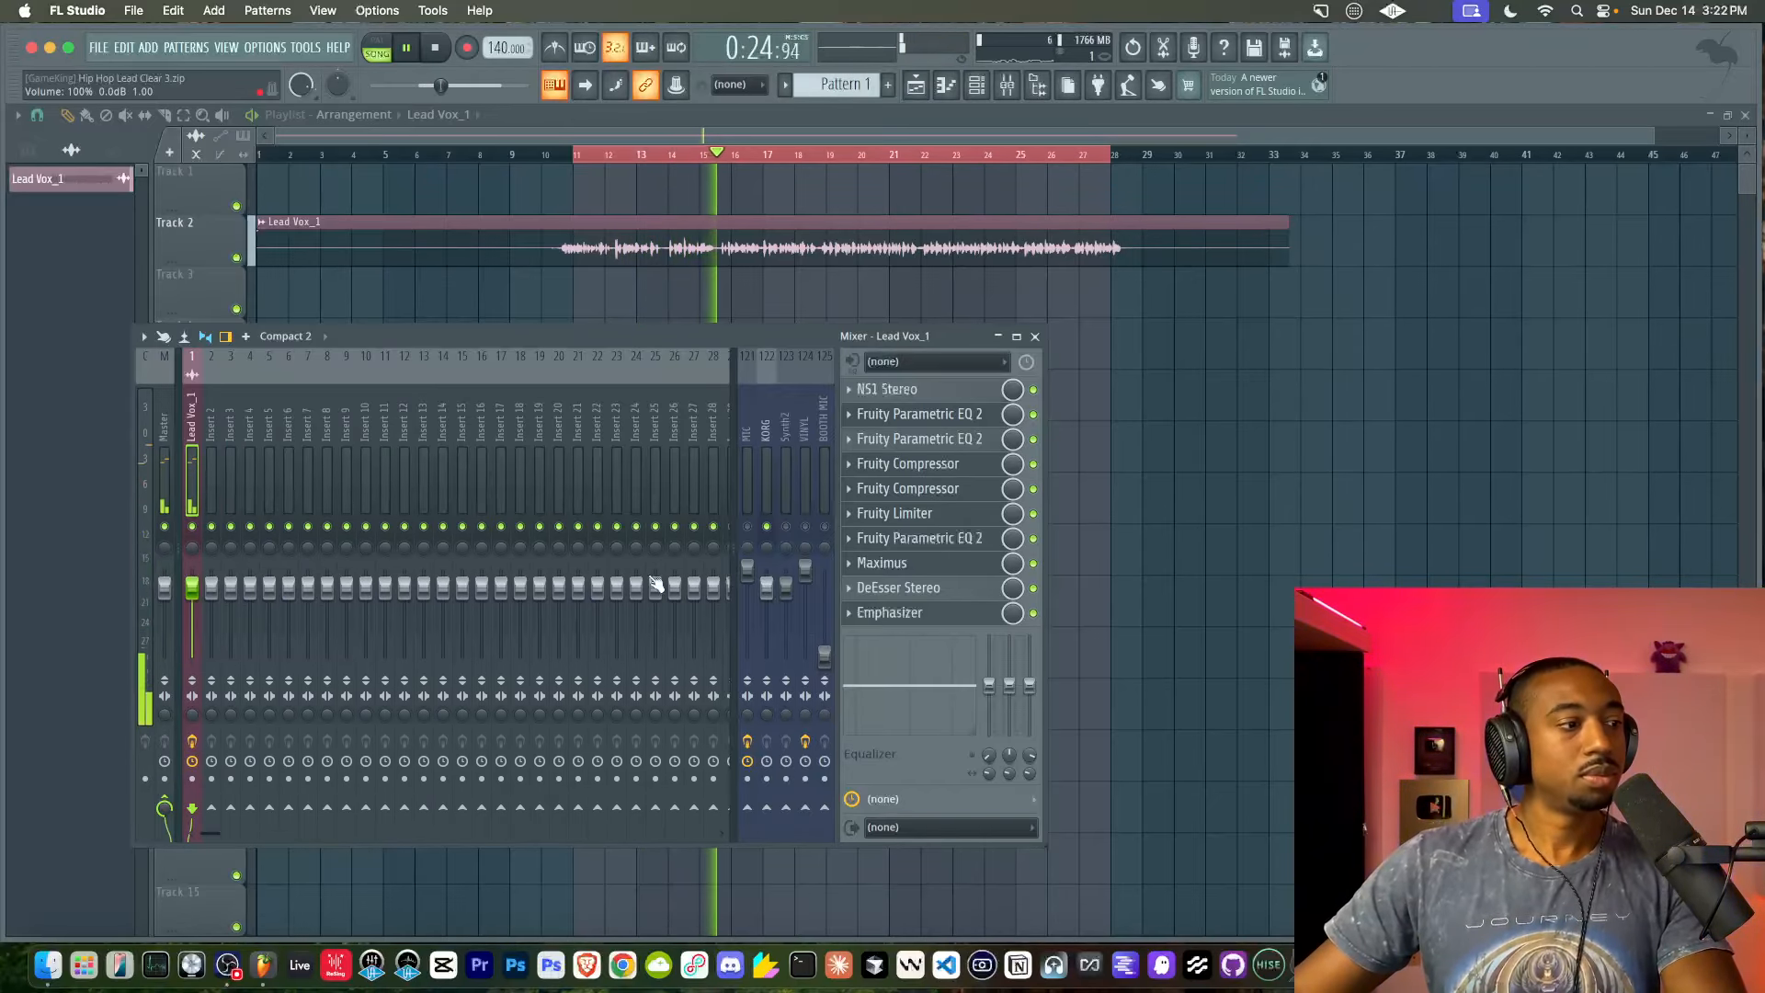
key(space)
click(747, 526)
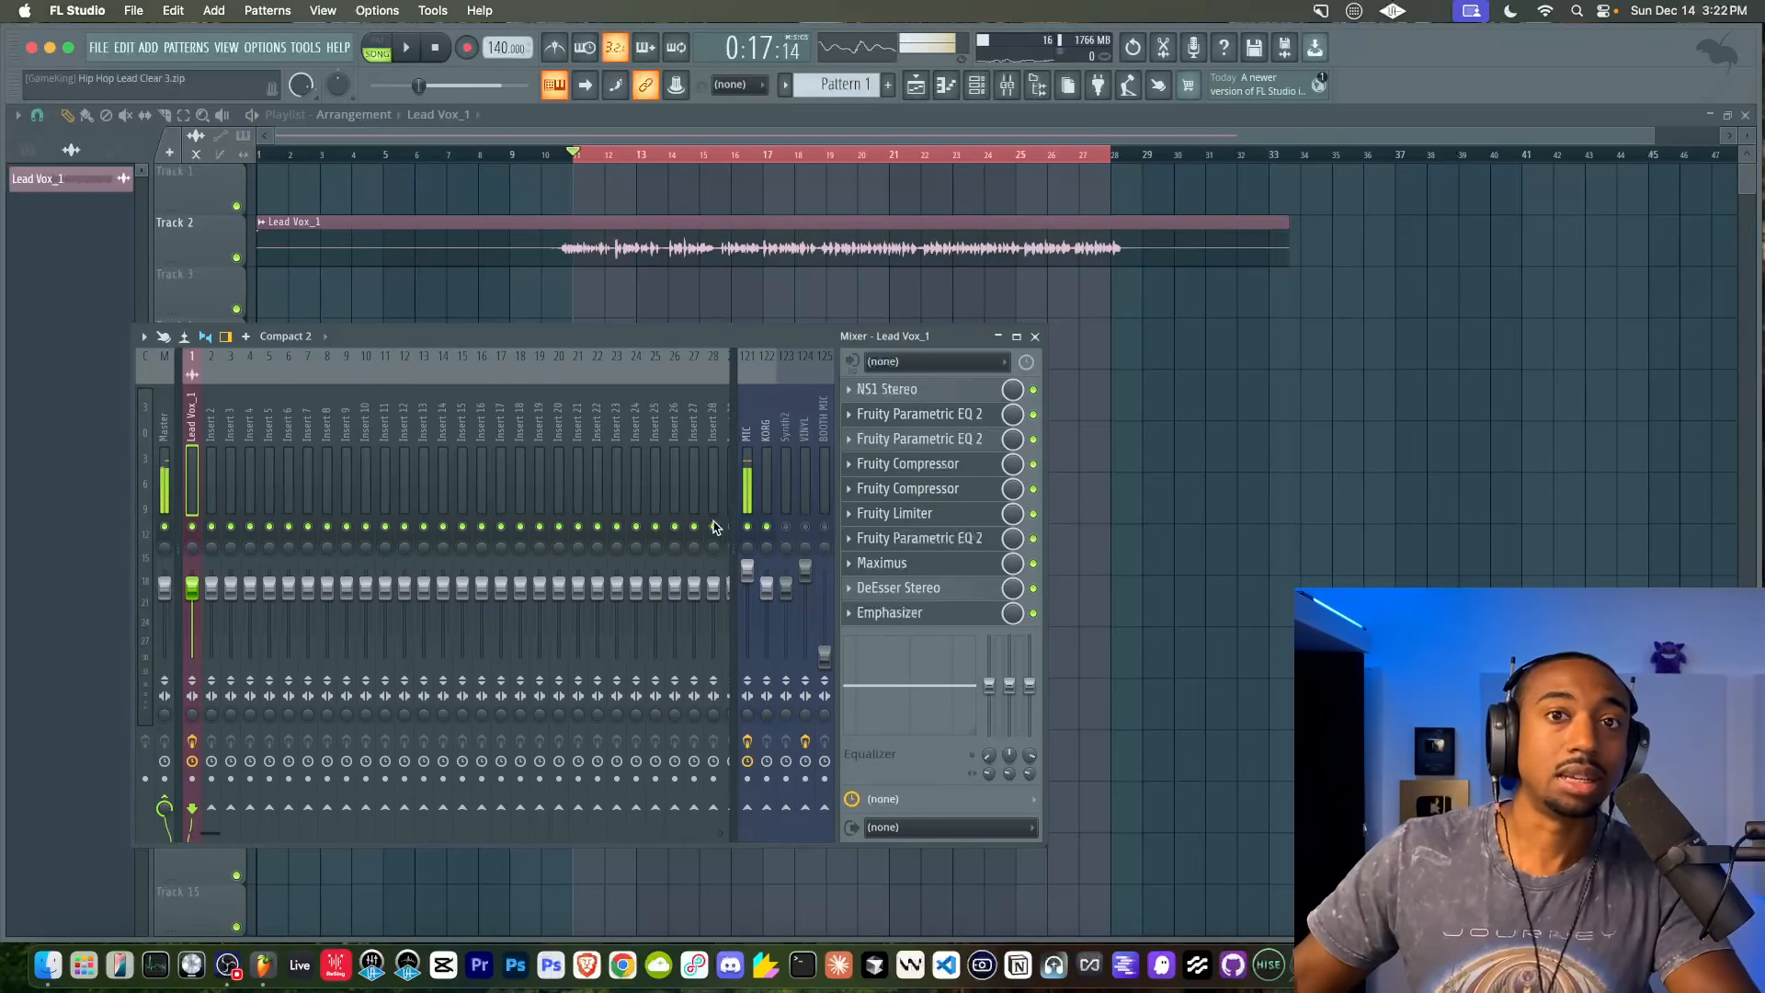
View the NS1 Stereo noise suppressor on Lead Vox_1 and toggle NS1 Stereo on the MIC track to compare its noise
click(911, 395)
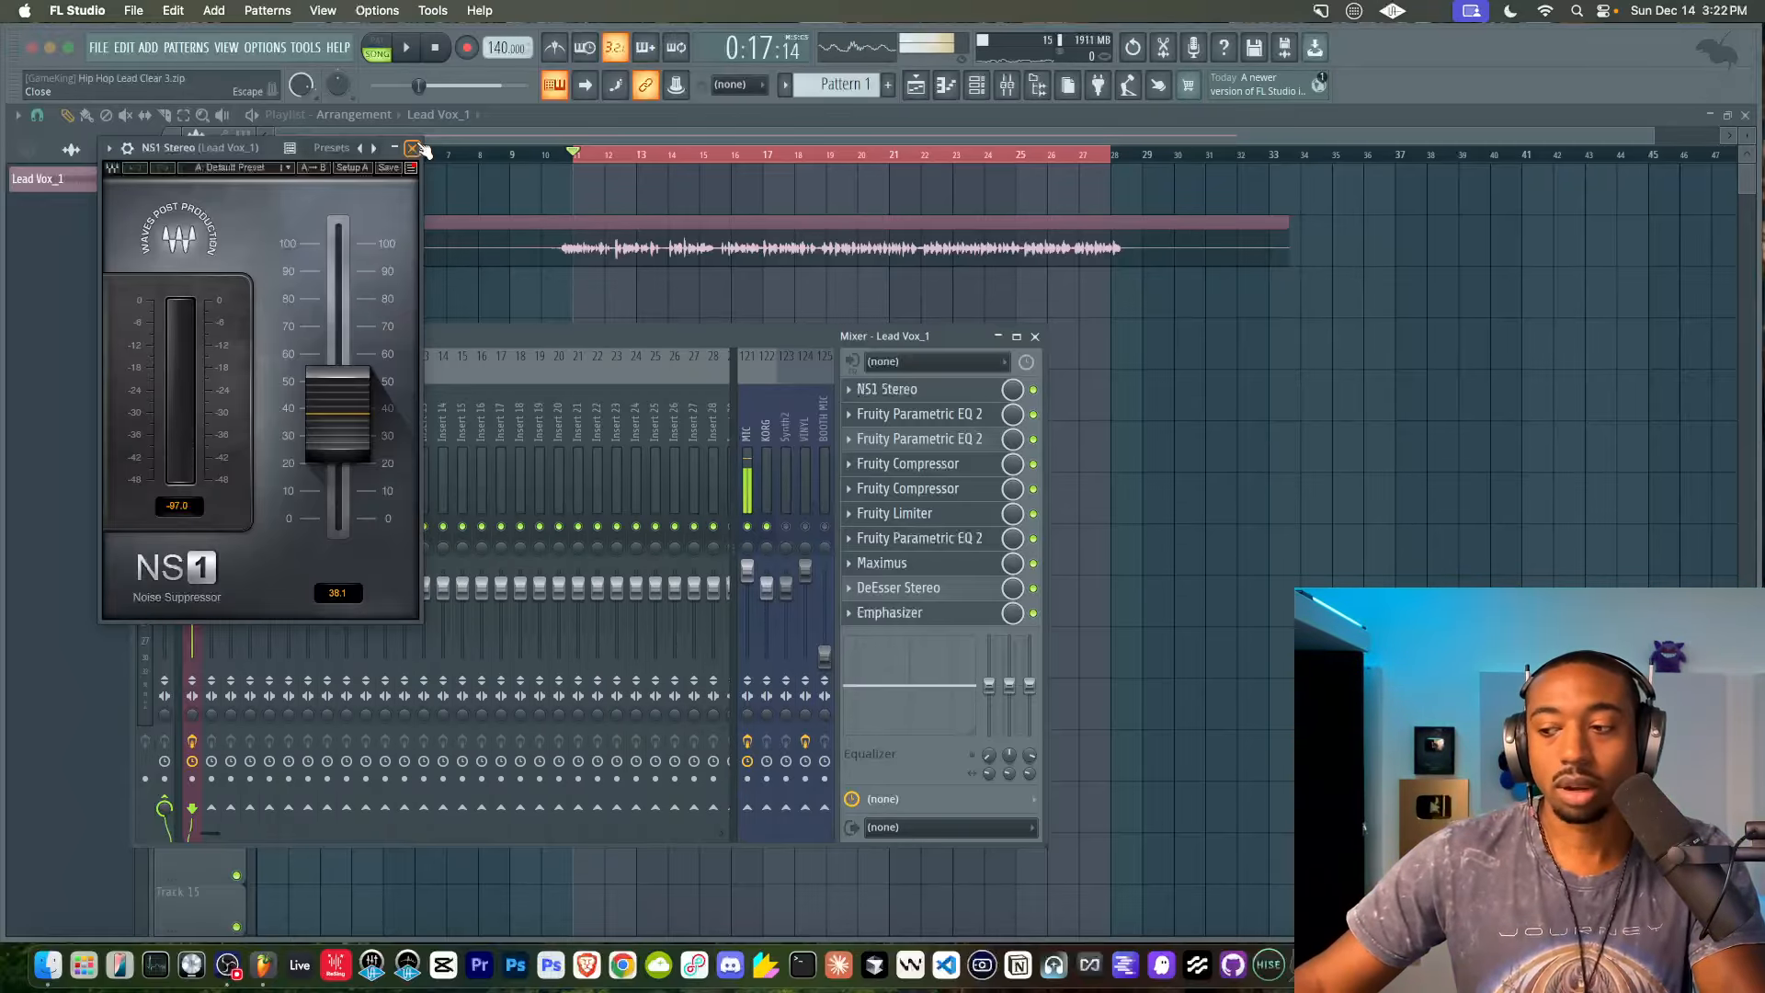
click(749, 432)
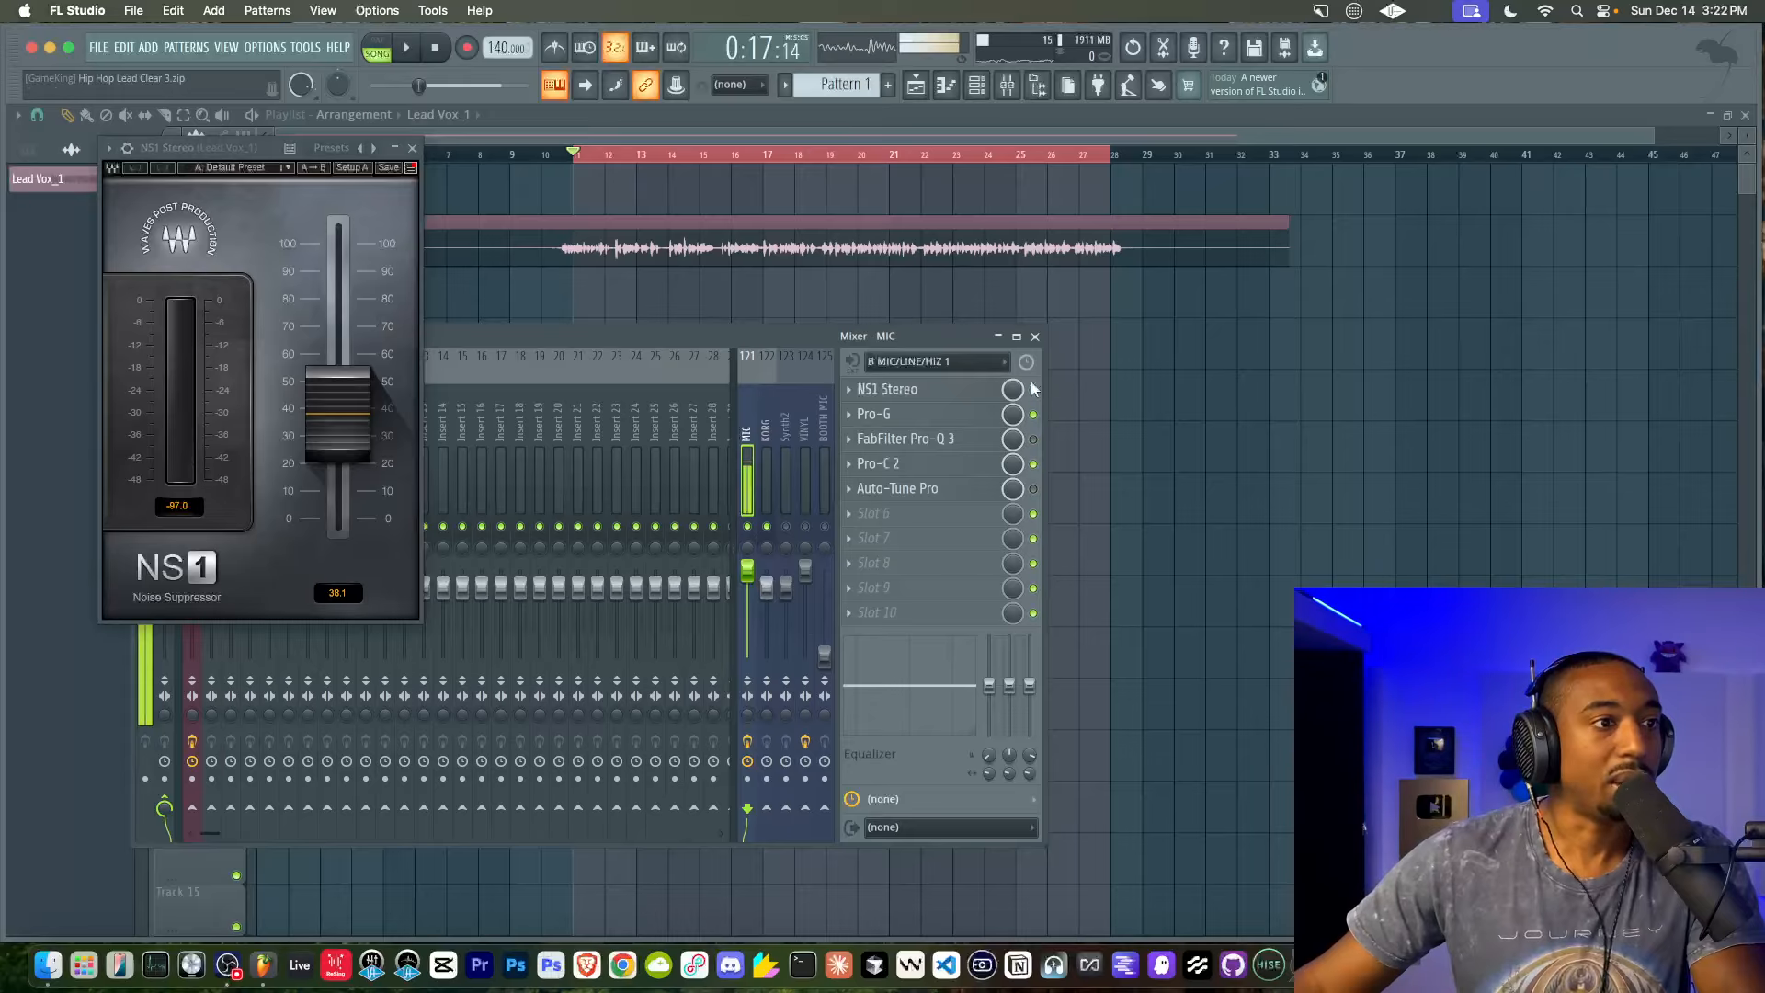
click(1033, 390)
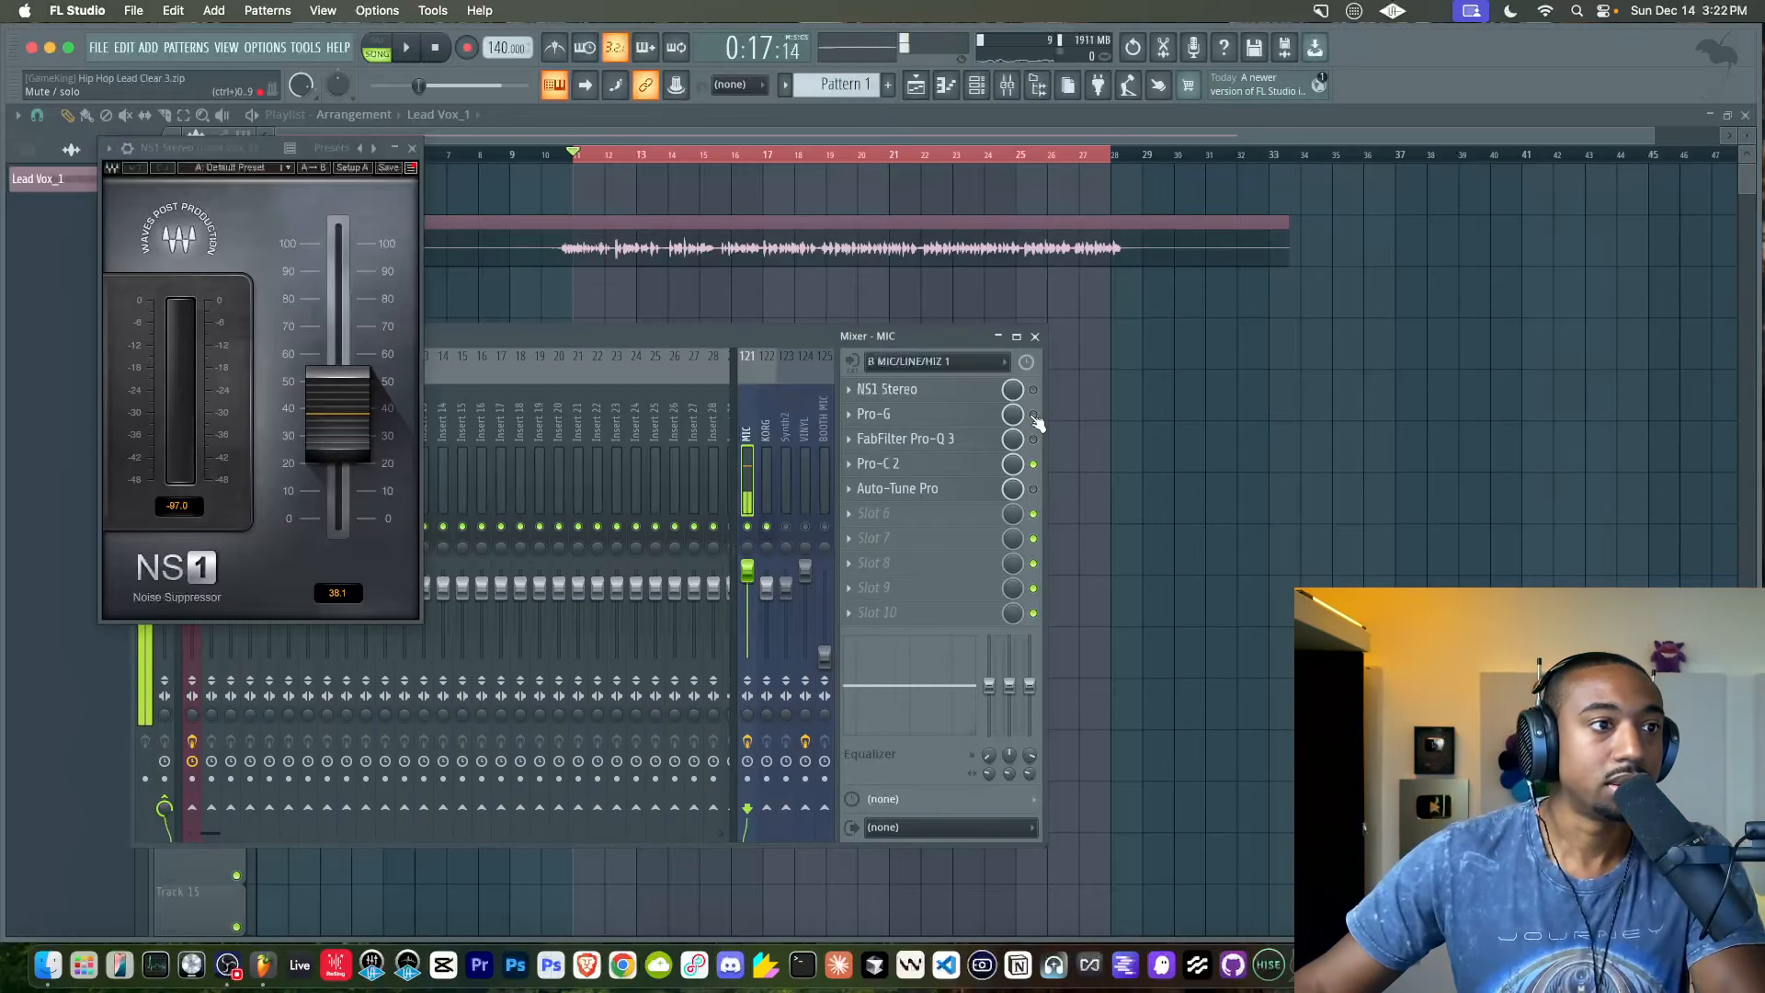
click(1033, 390)
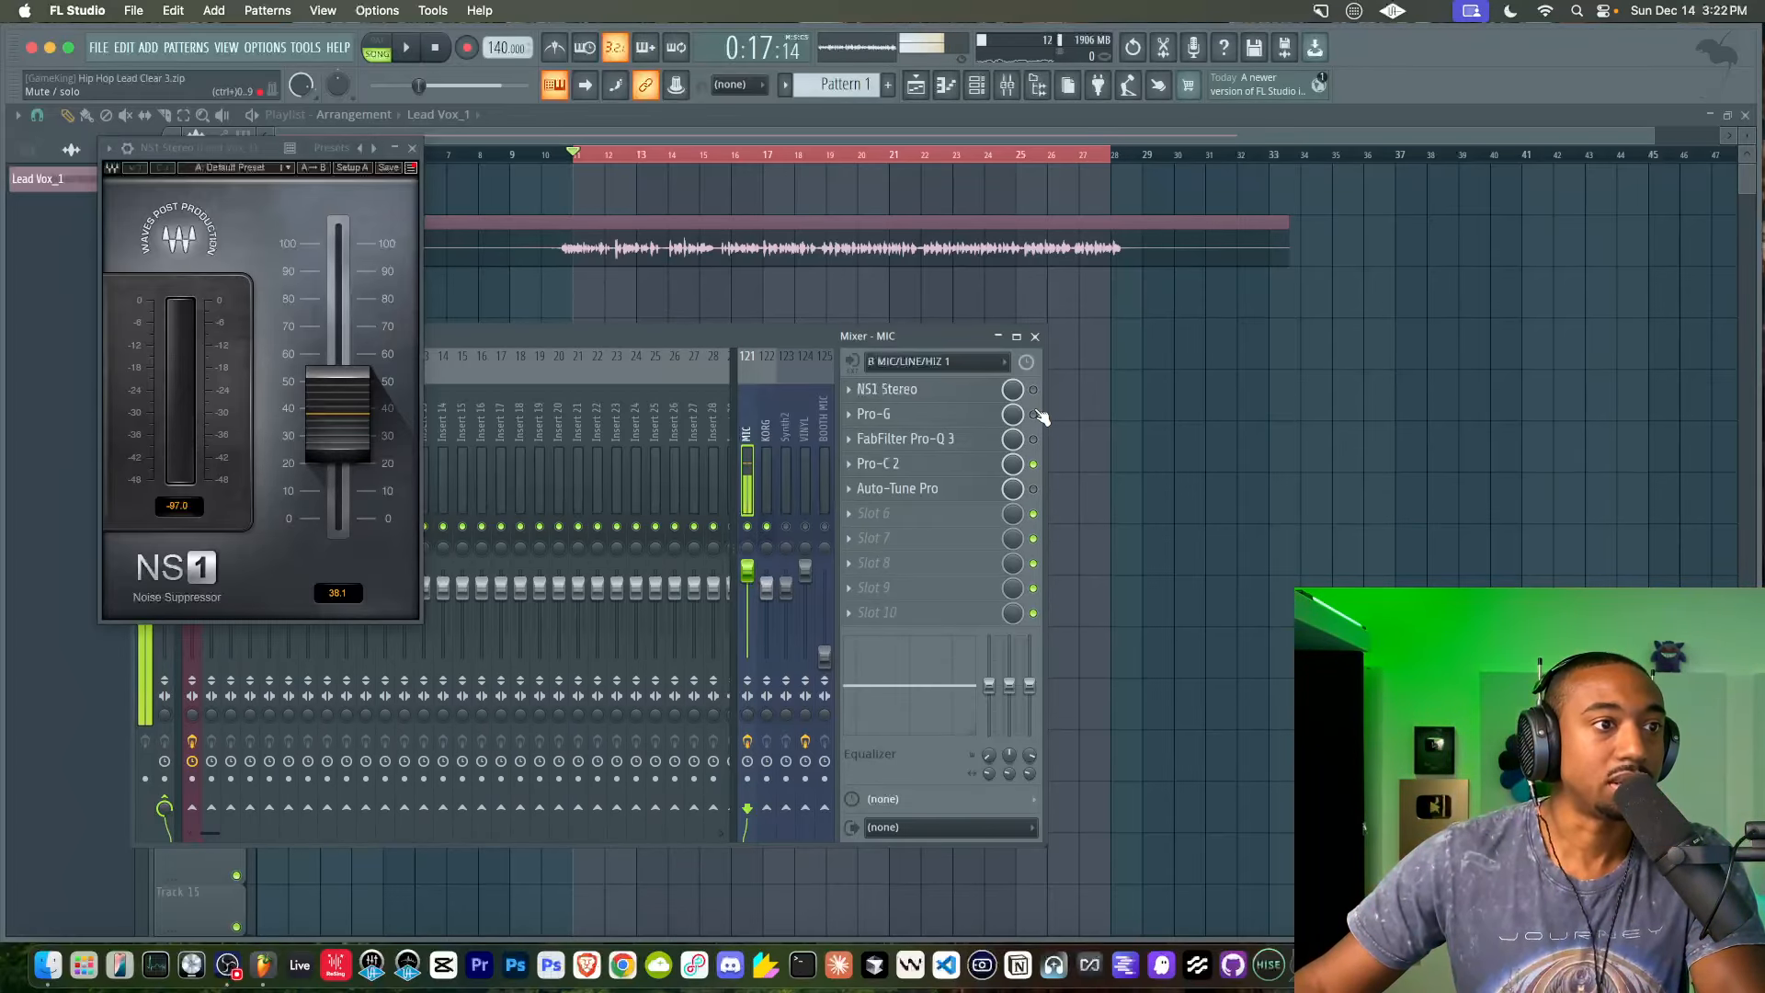
click(412, 147)
Open the first Fruity Parametric EQ 2 on Lead Vox_1 and audition the vocal while examining its low-mid band 3
click(193, 439)
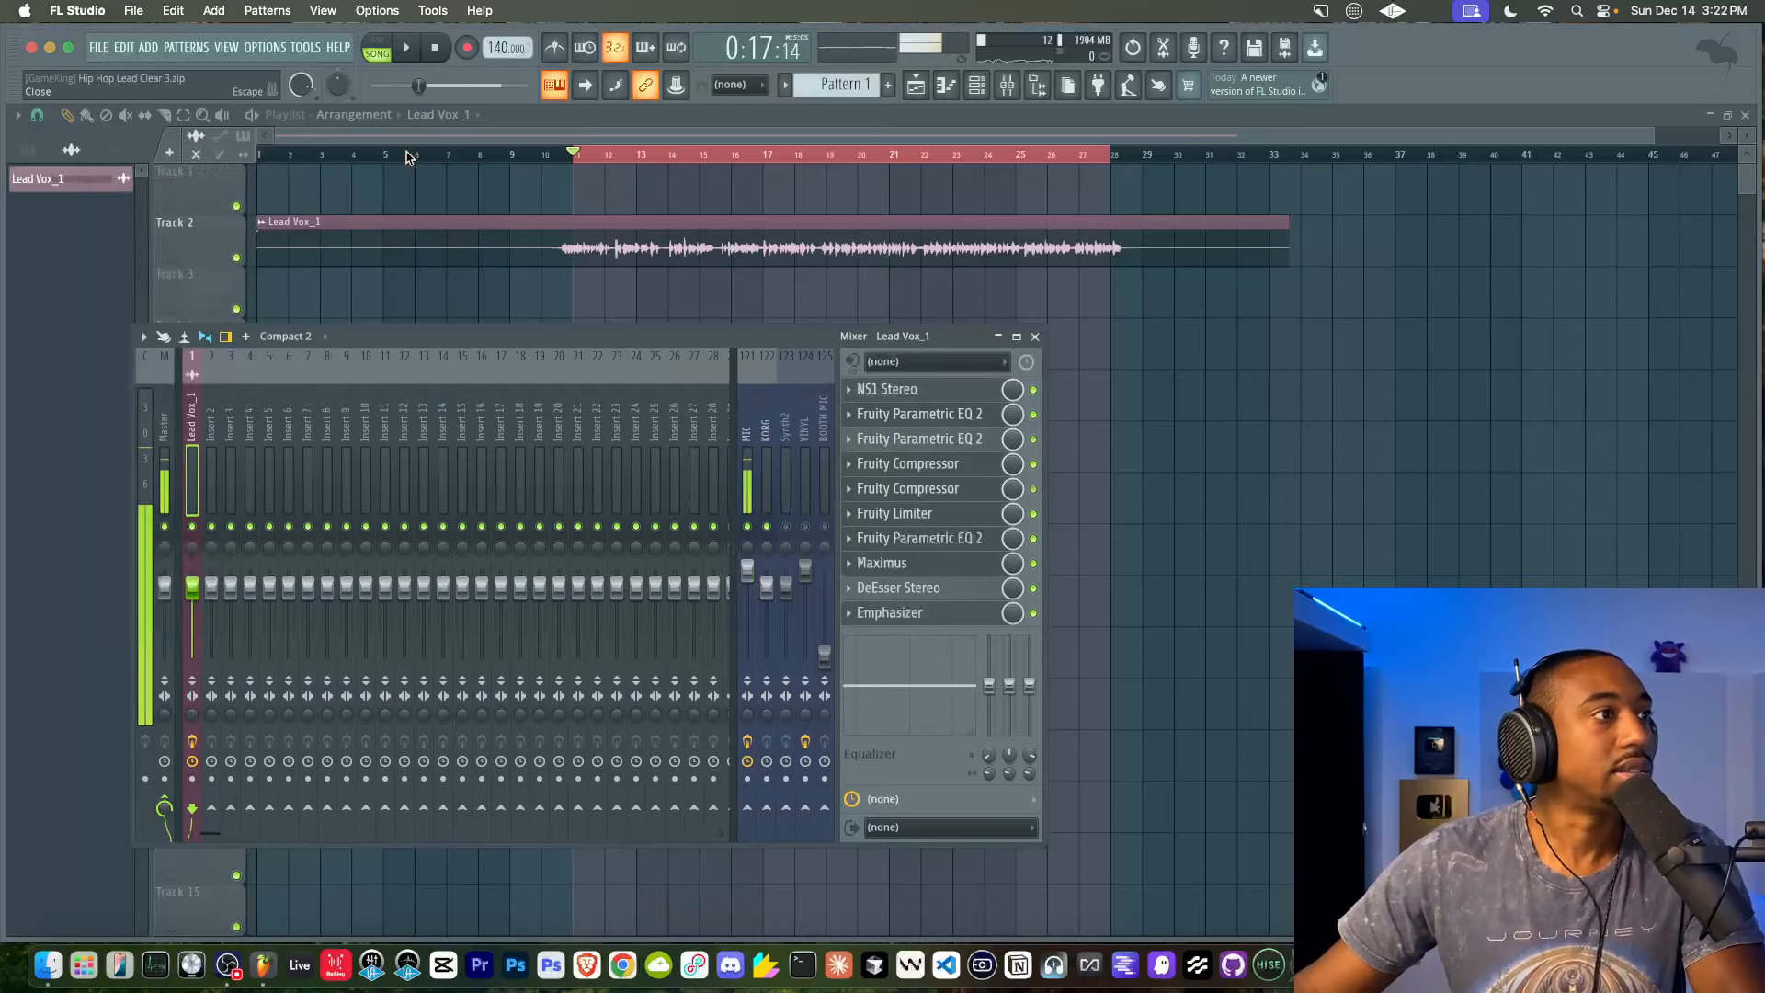
click(969, 413)
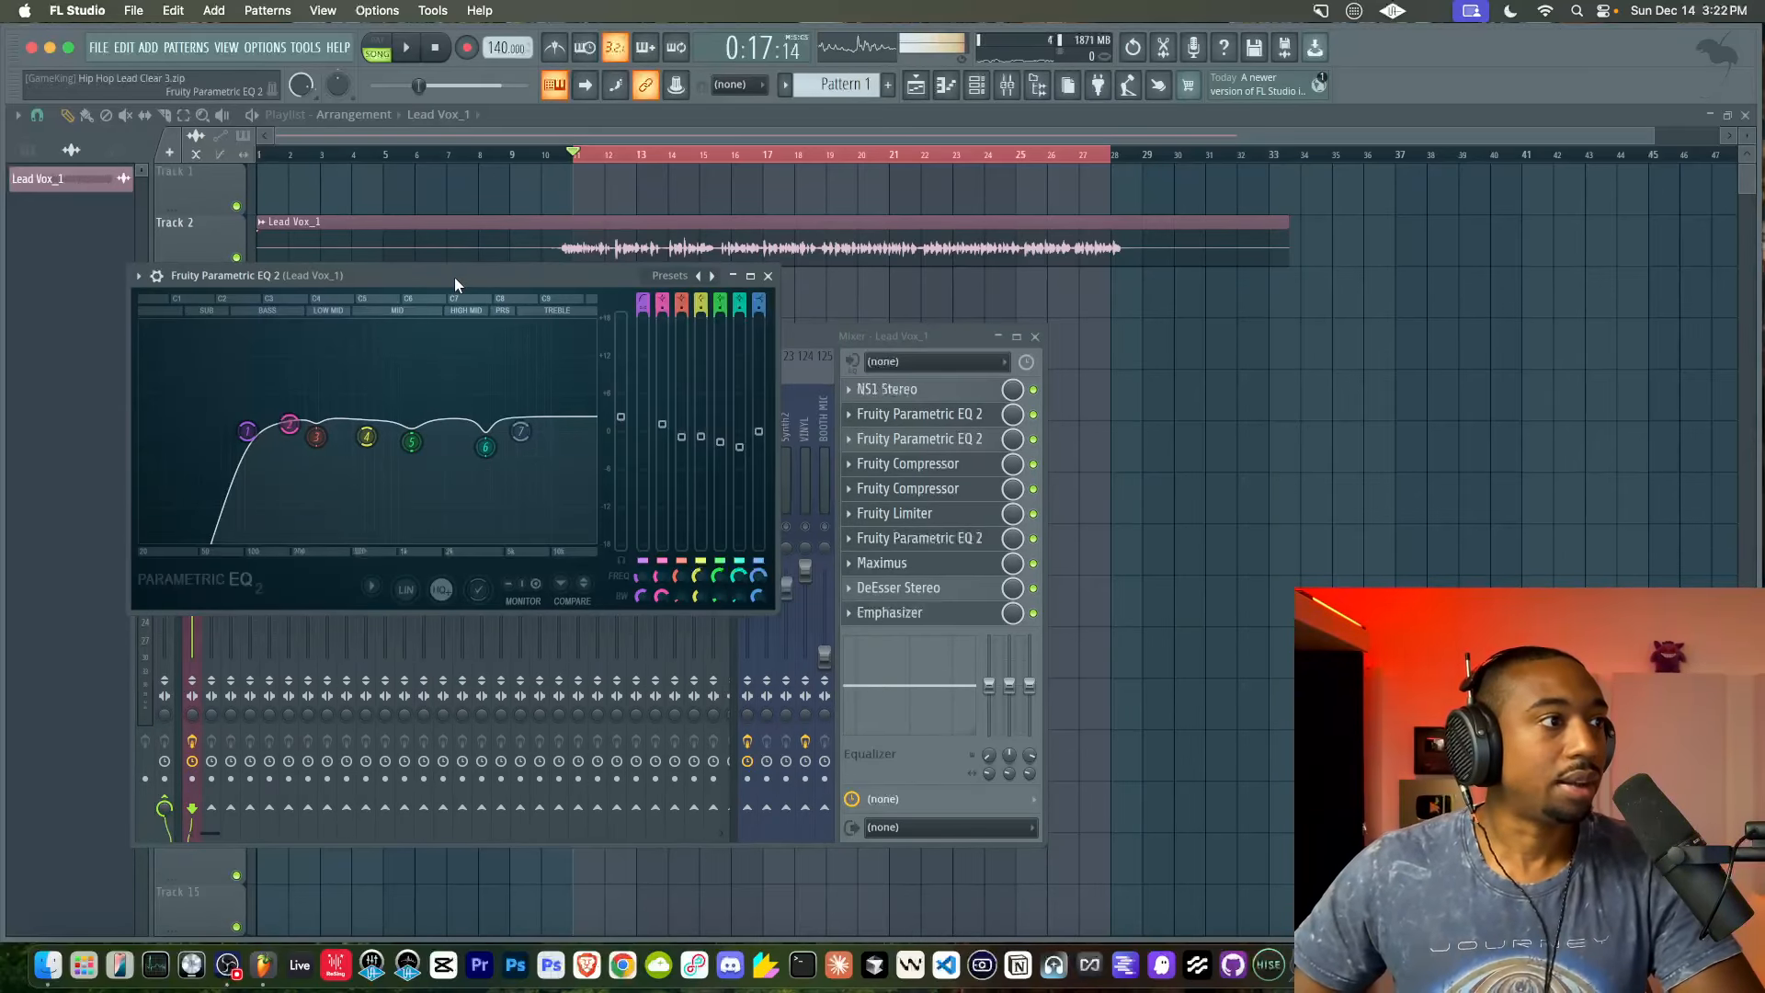
drag(454, 278, 432, 274)
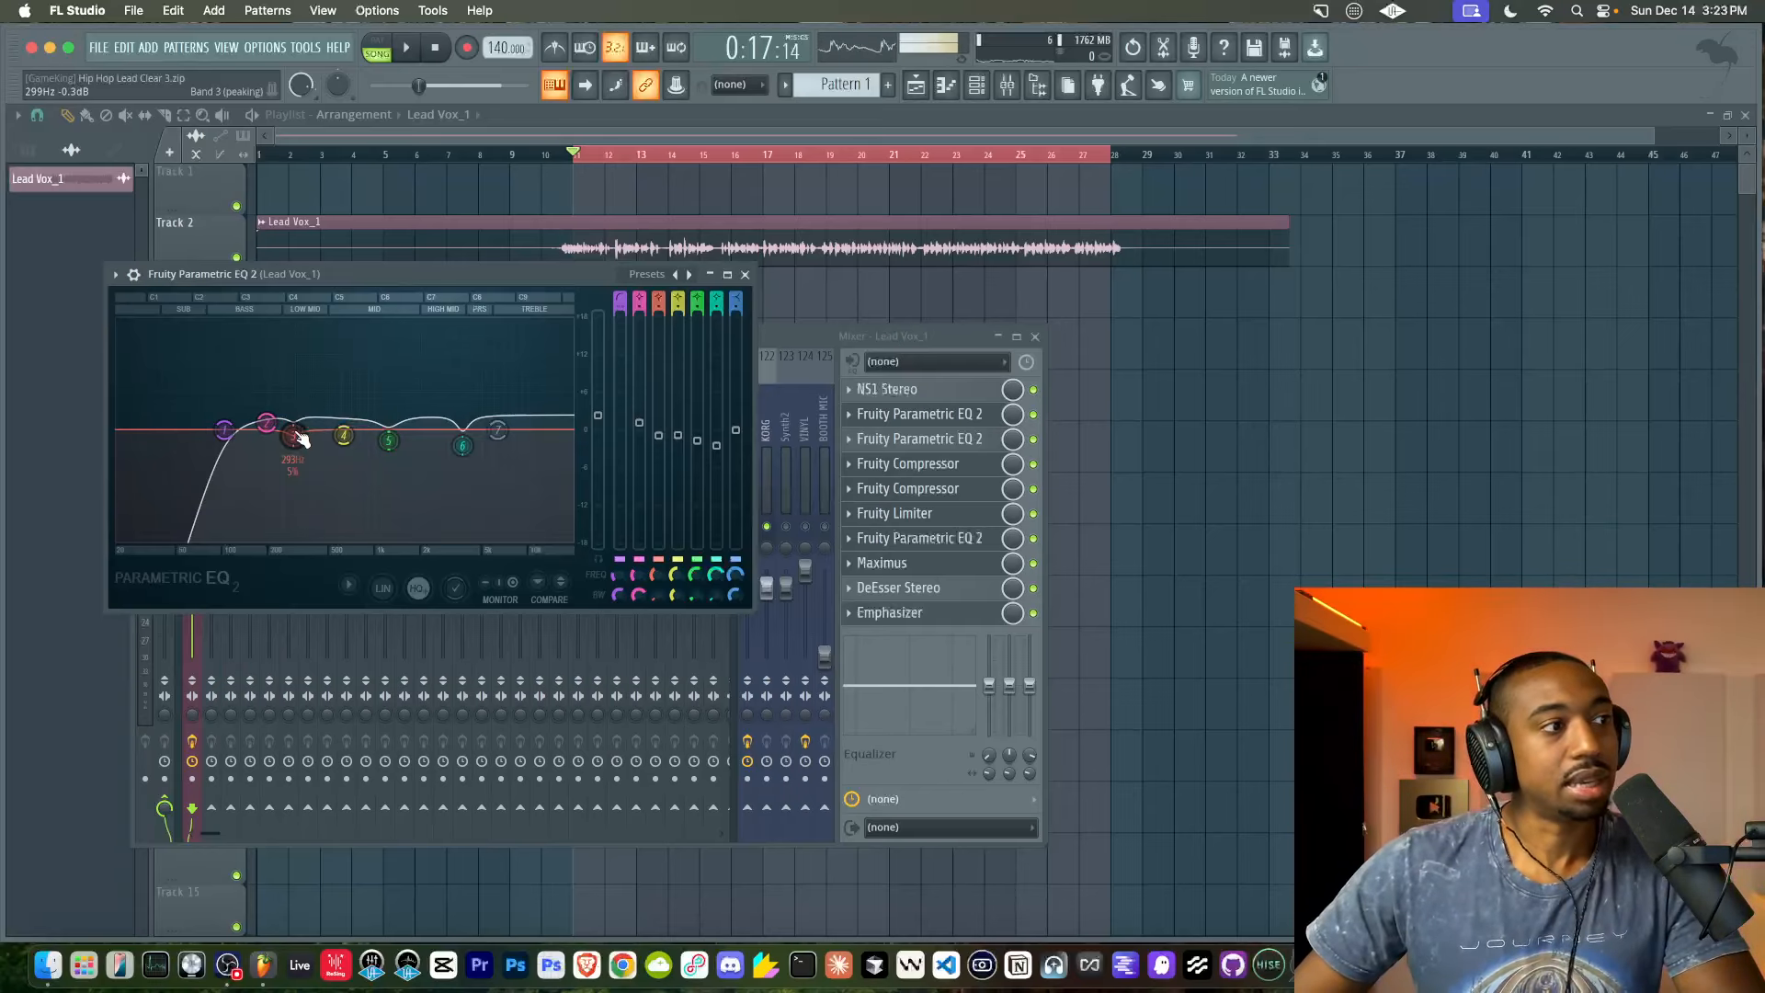
key(space)
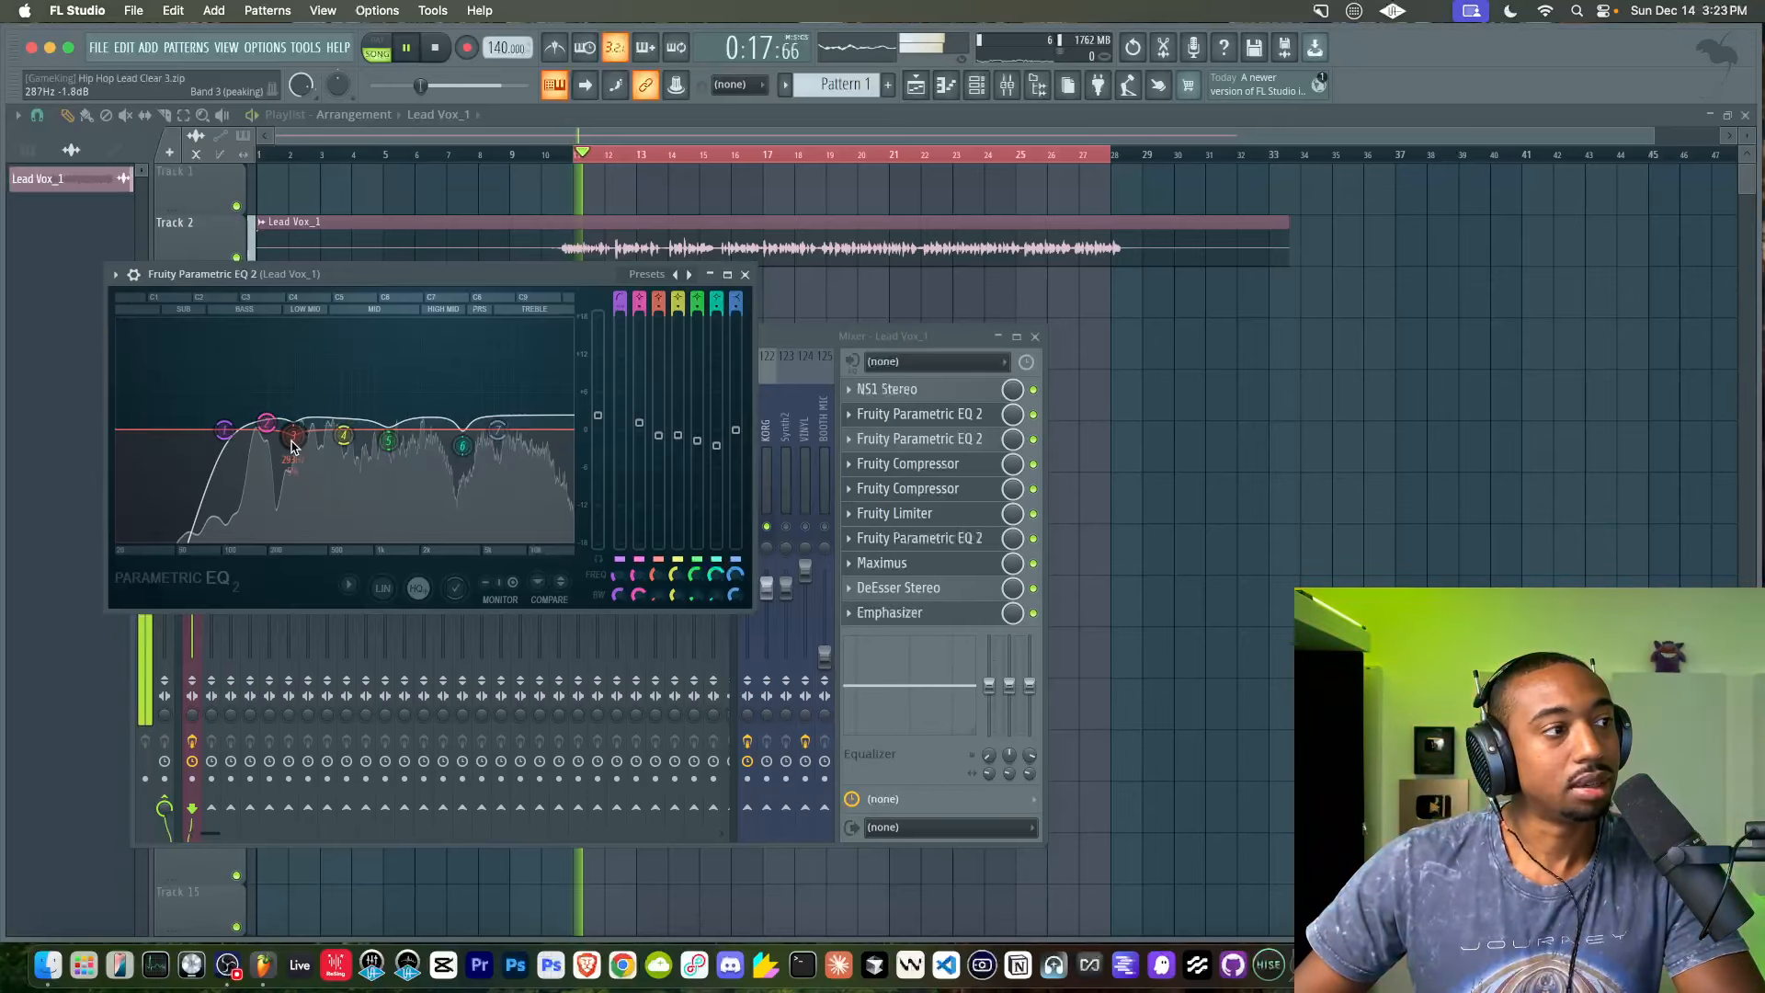
key(space)
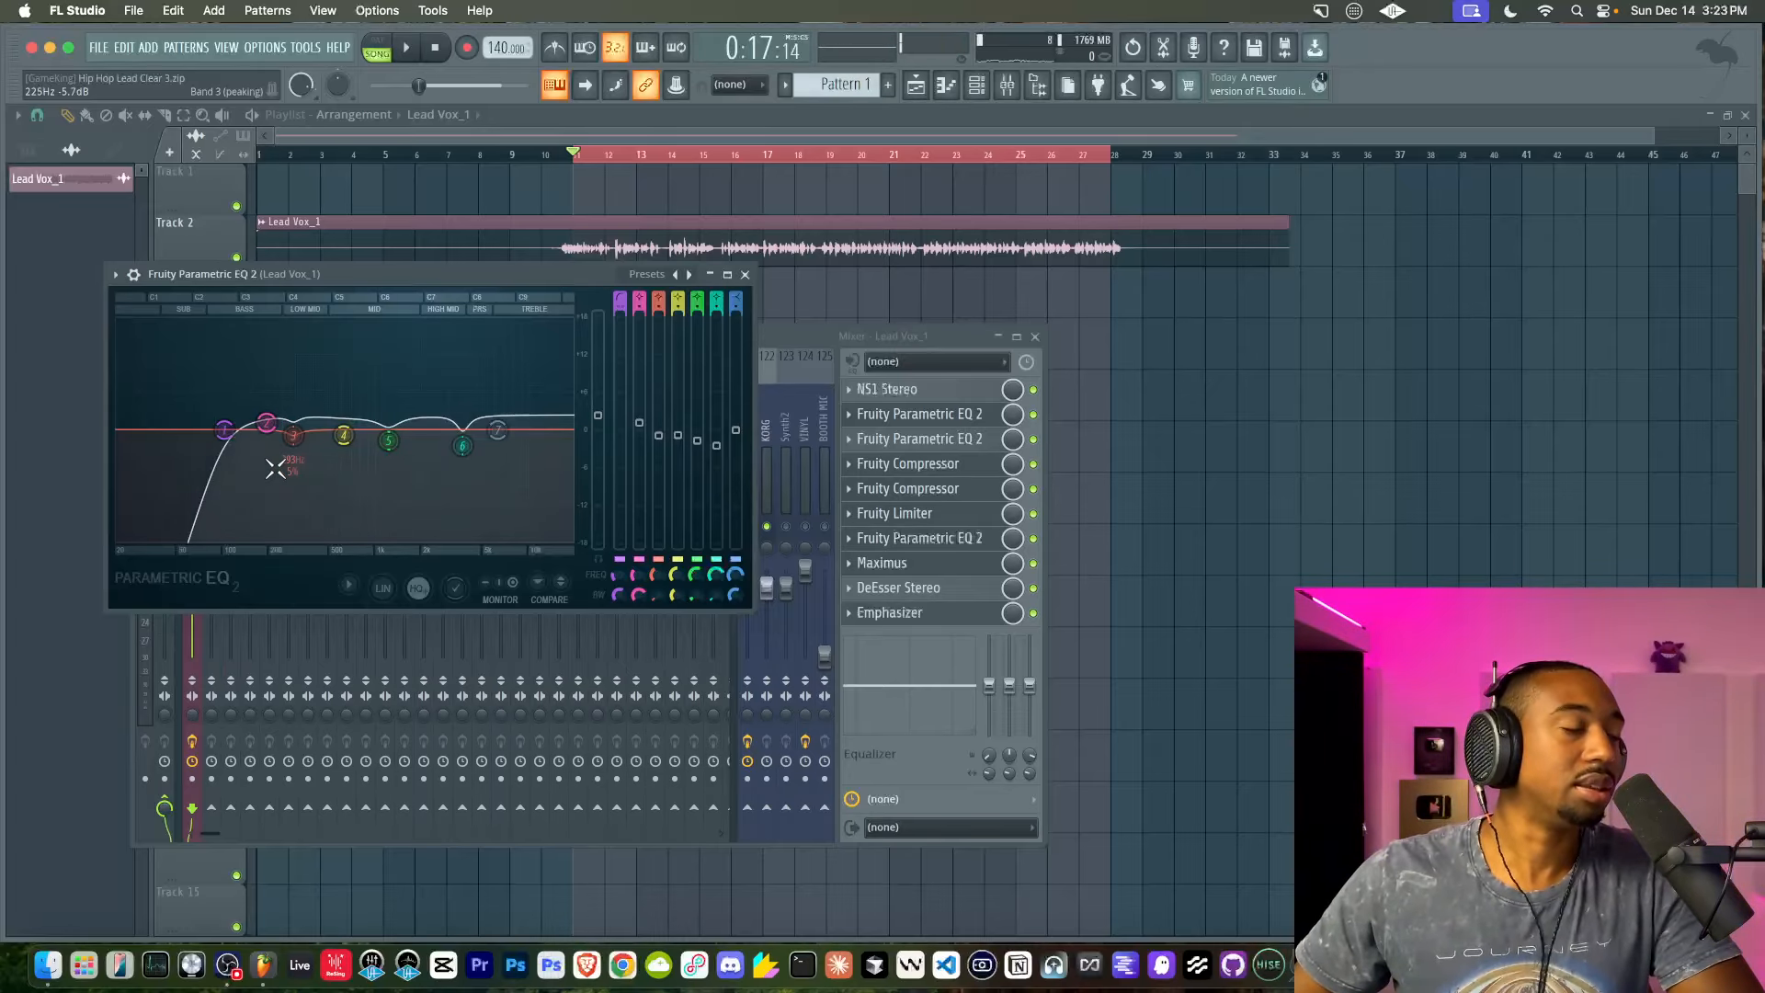
key(space)
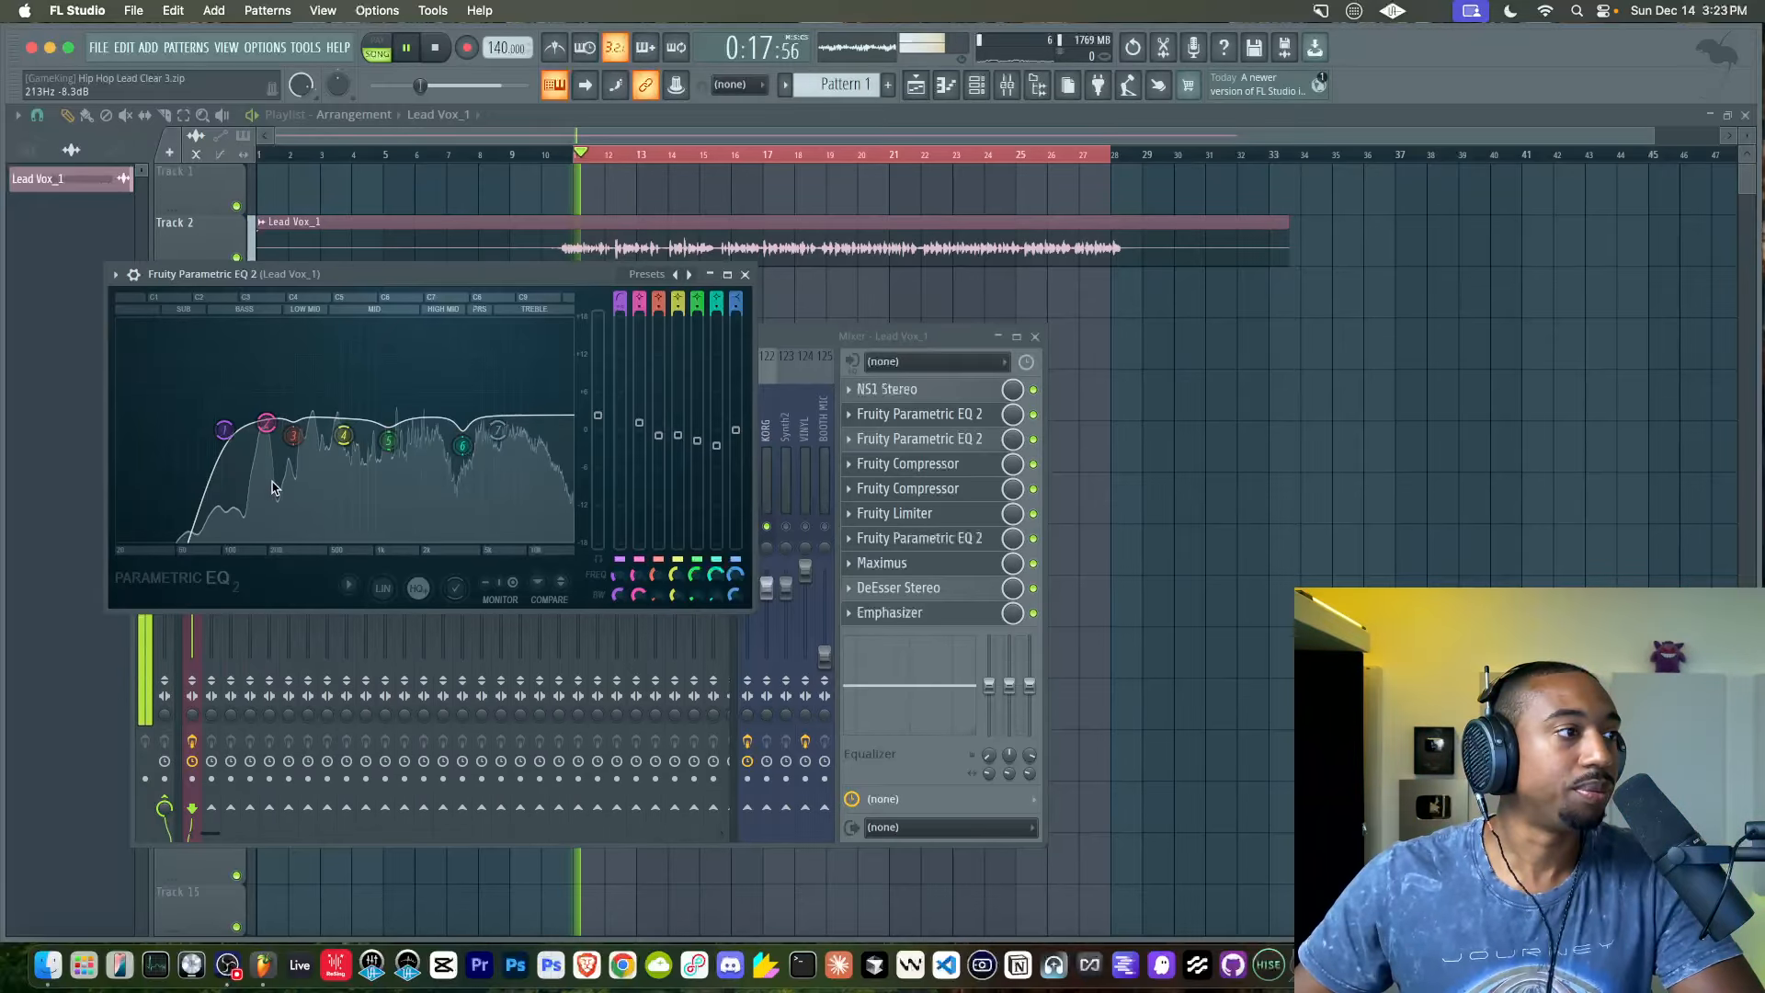
key(space)
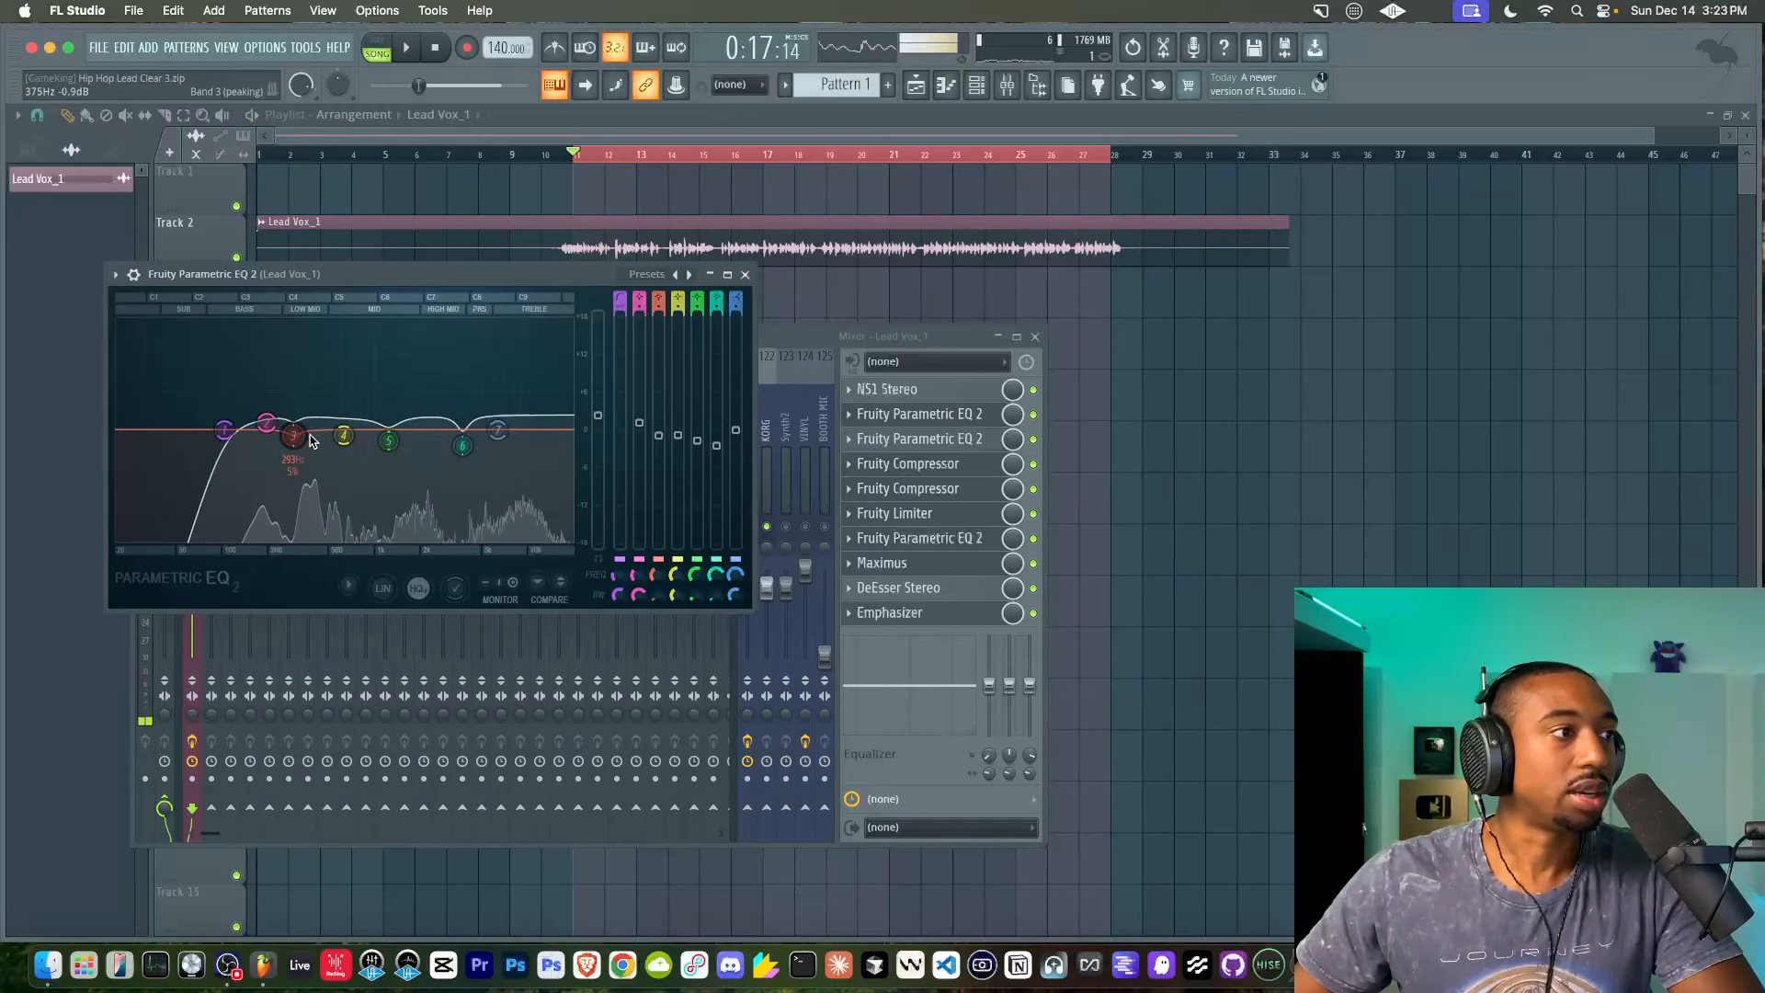
key(space)
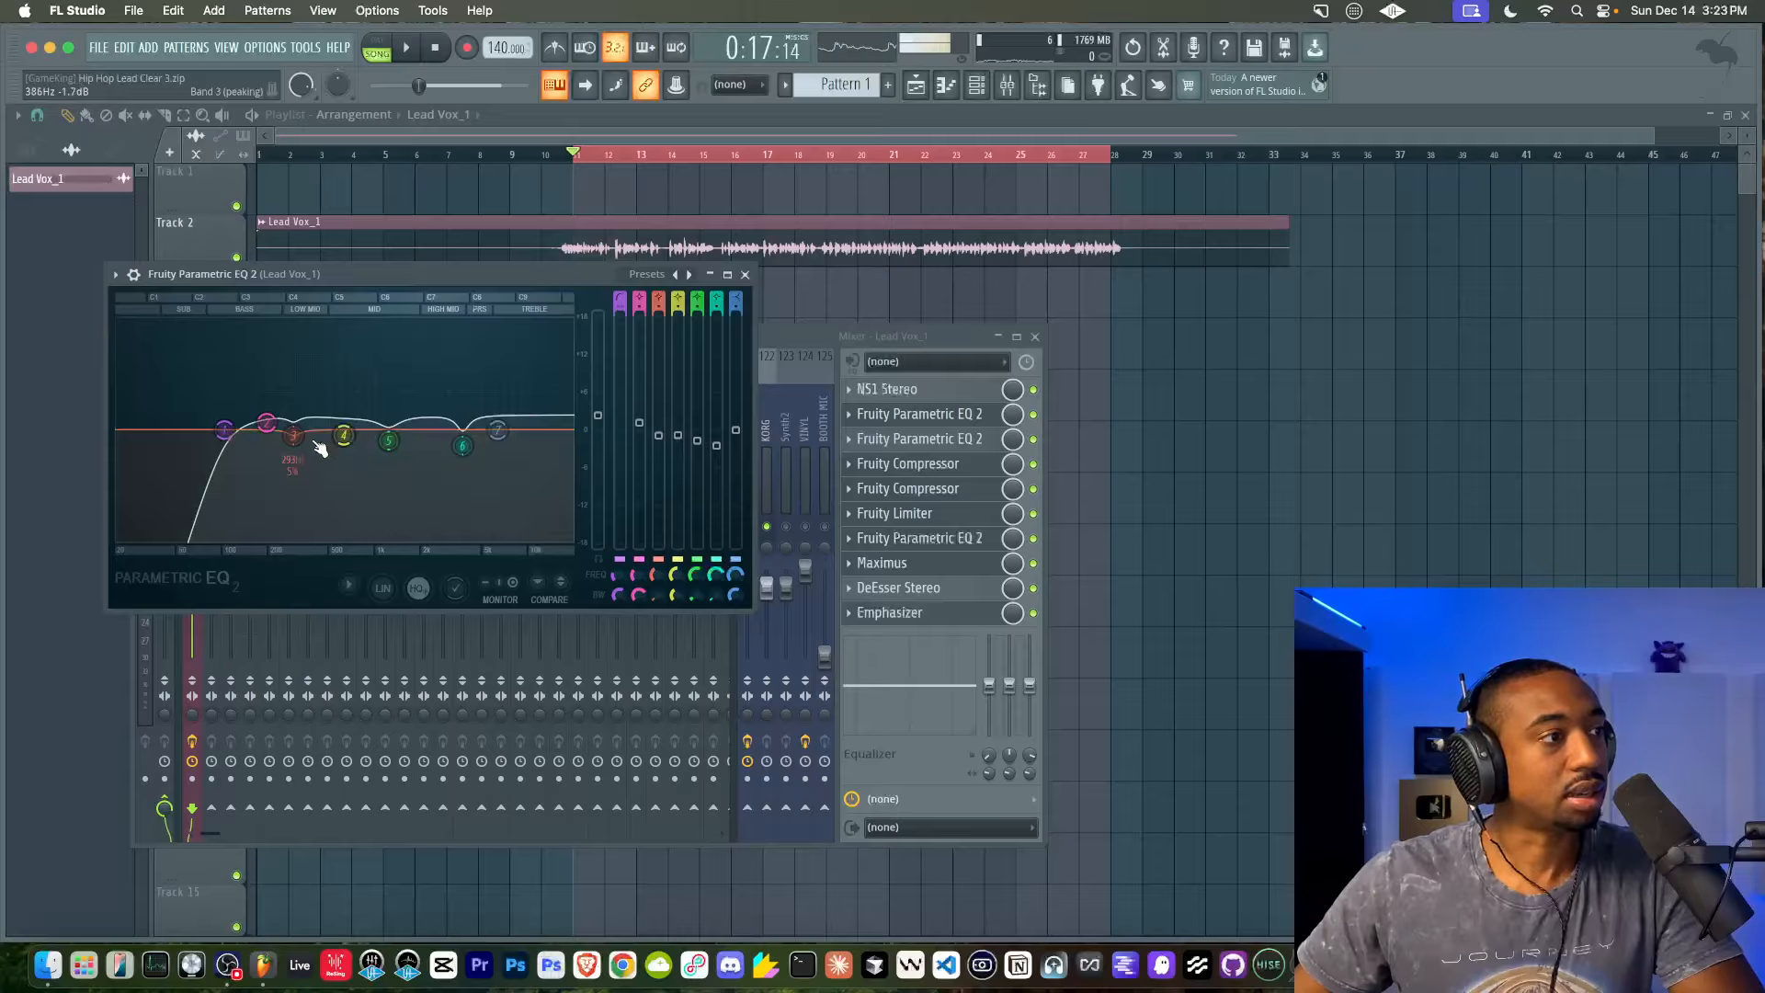
key(space)
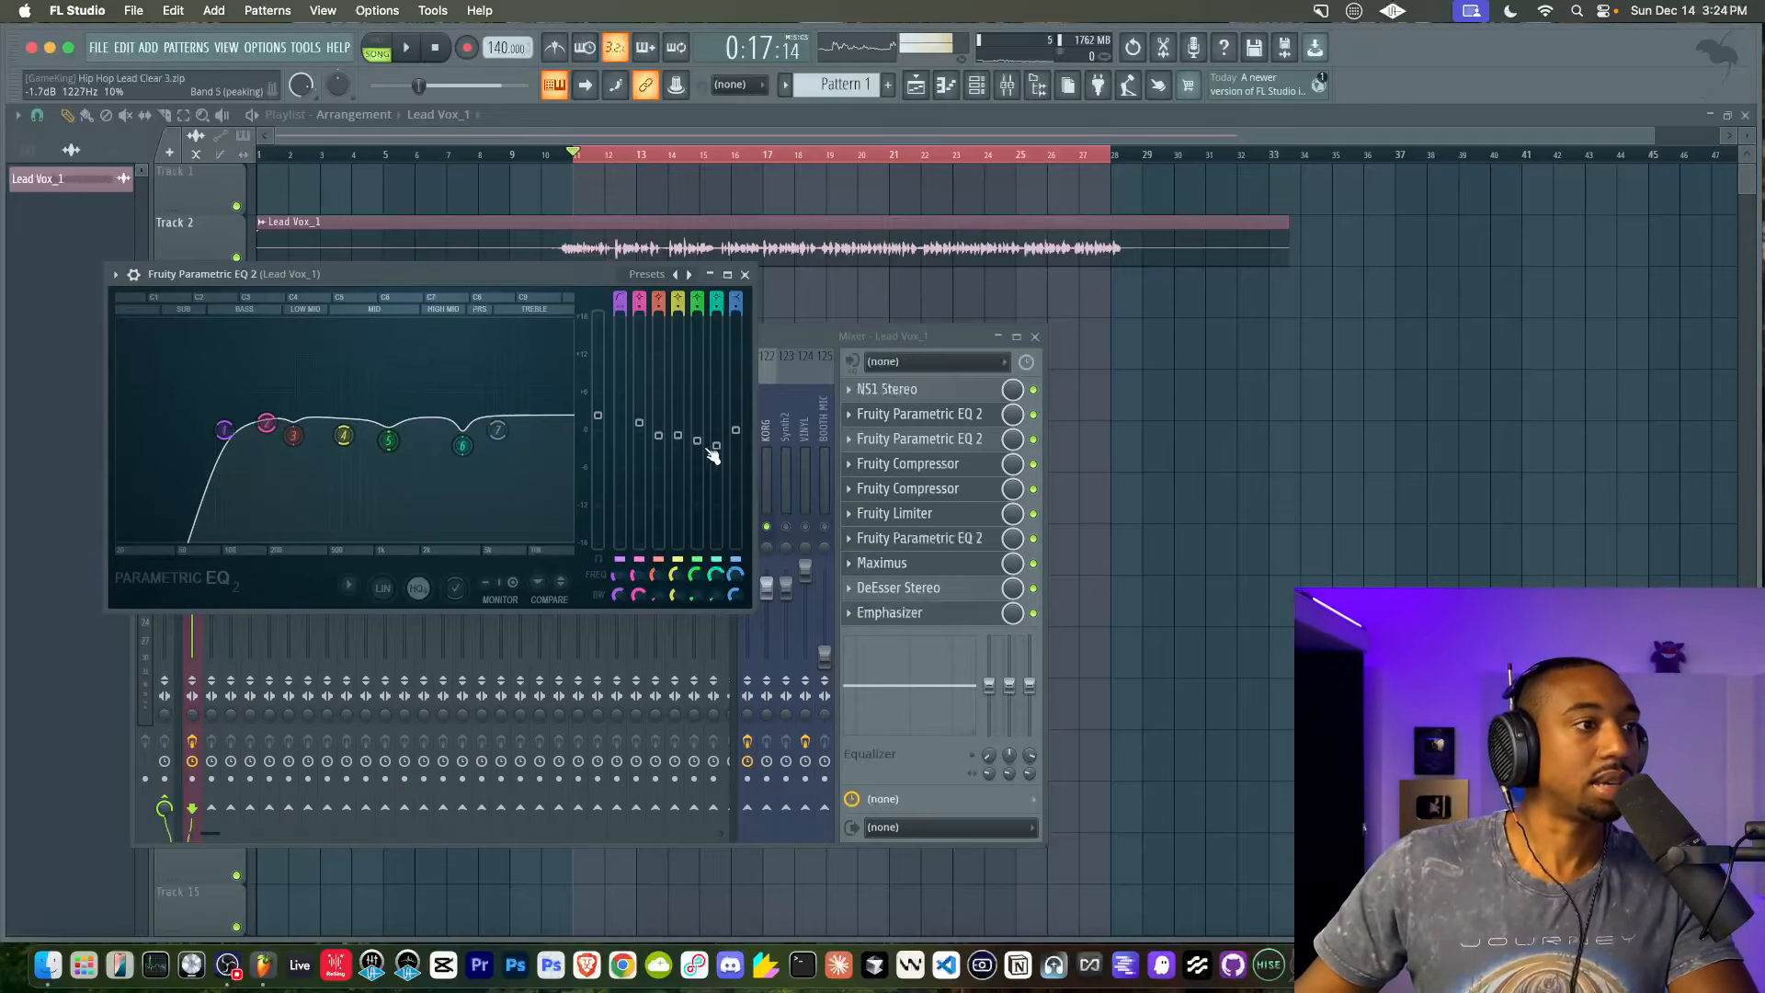
Try boosting EQ band 5 to about 9.3 dB during playback and restore its previous level
key(space)
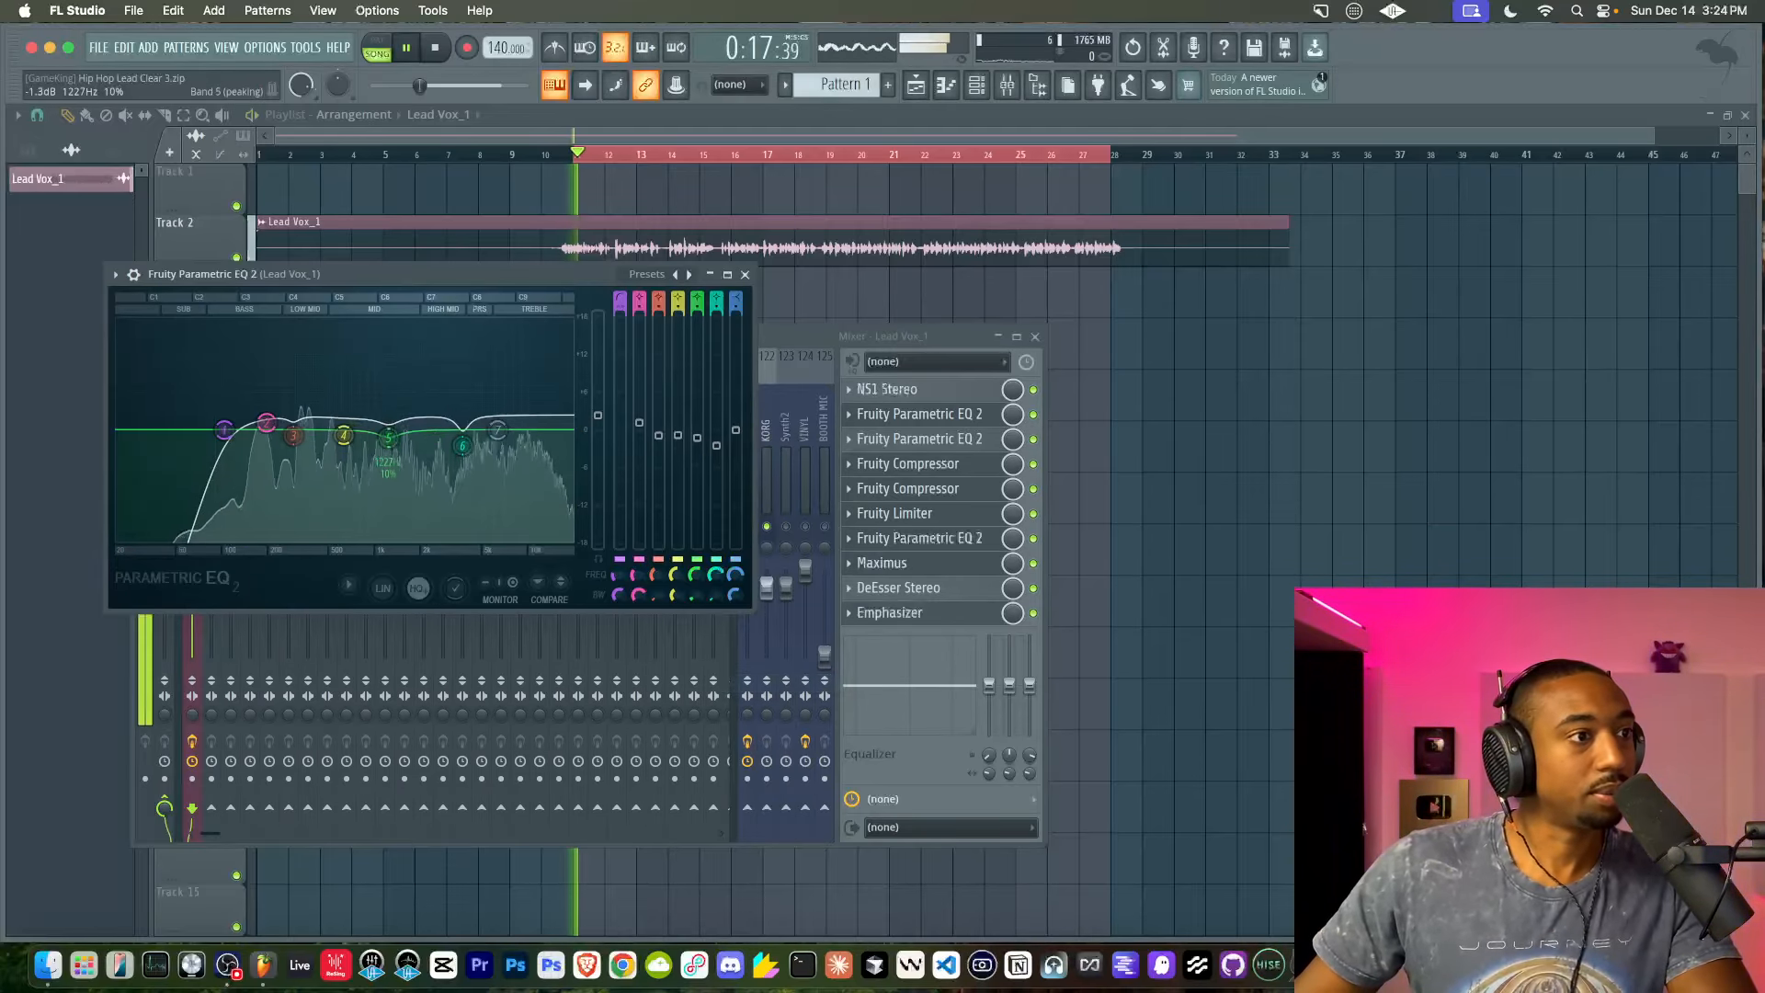
drag(701, 443, 697, 377)
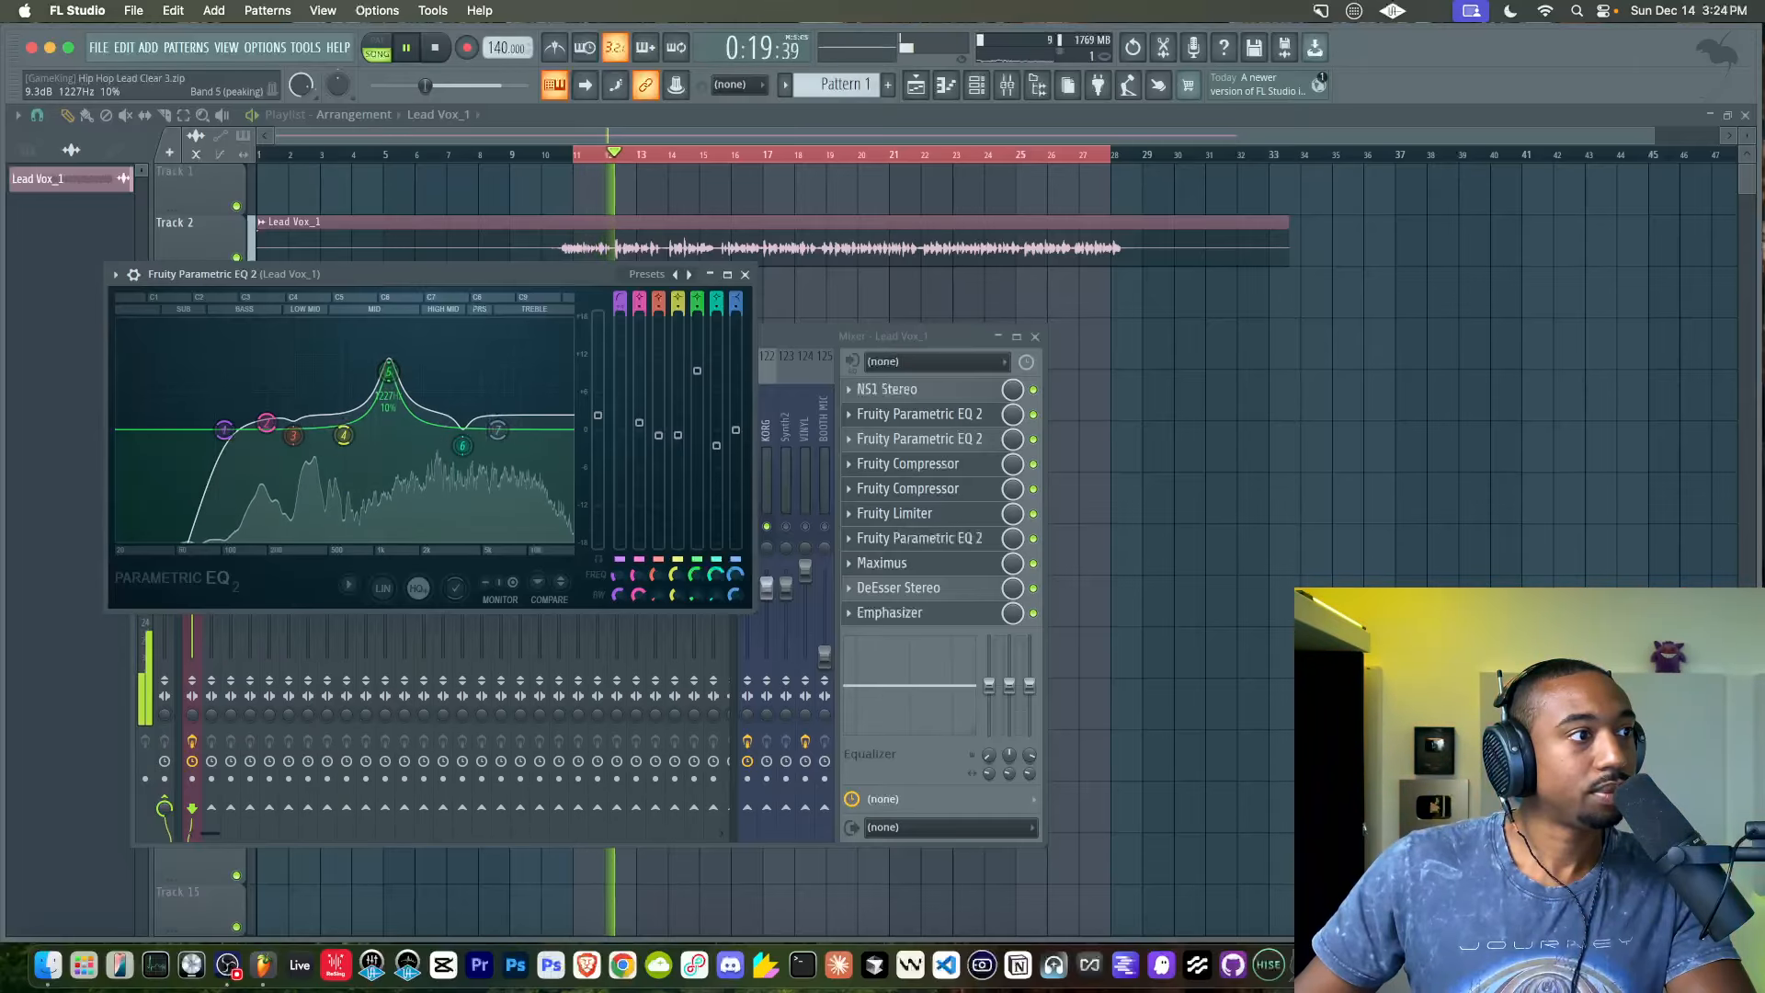
key(space)
right_click(697, 375)
click(740, 630)
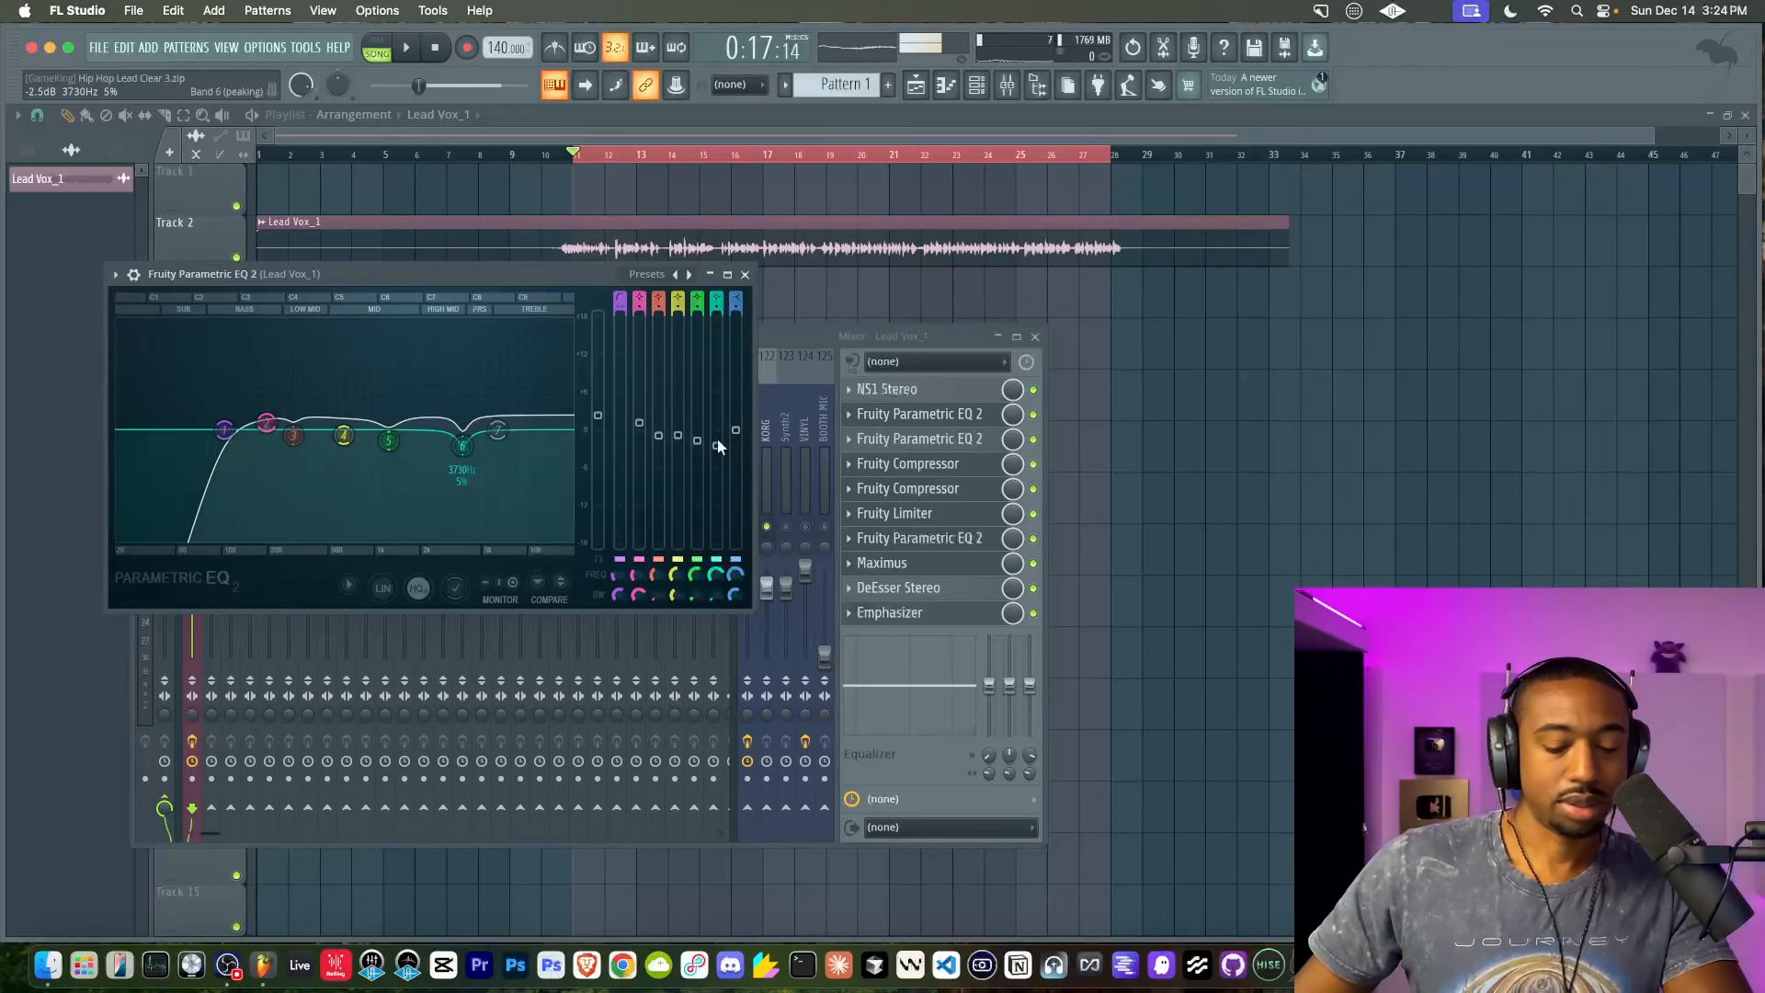
Audition the vocal while trying a level change on EQ band 6, and return the band to its previous level
key(space)
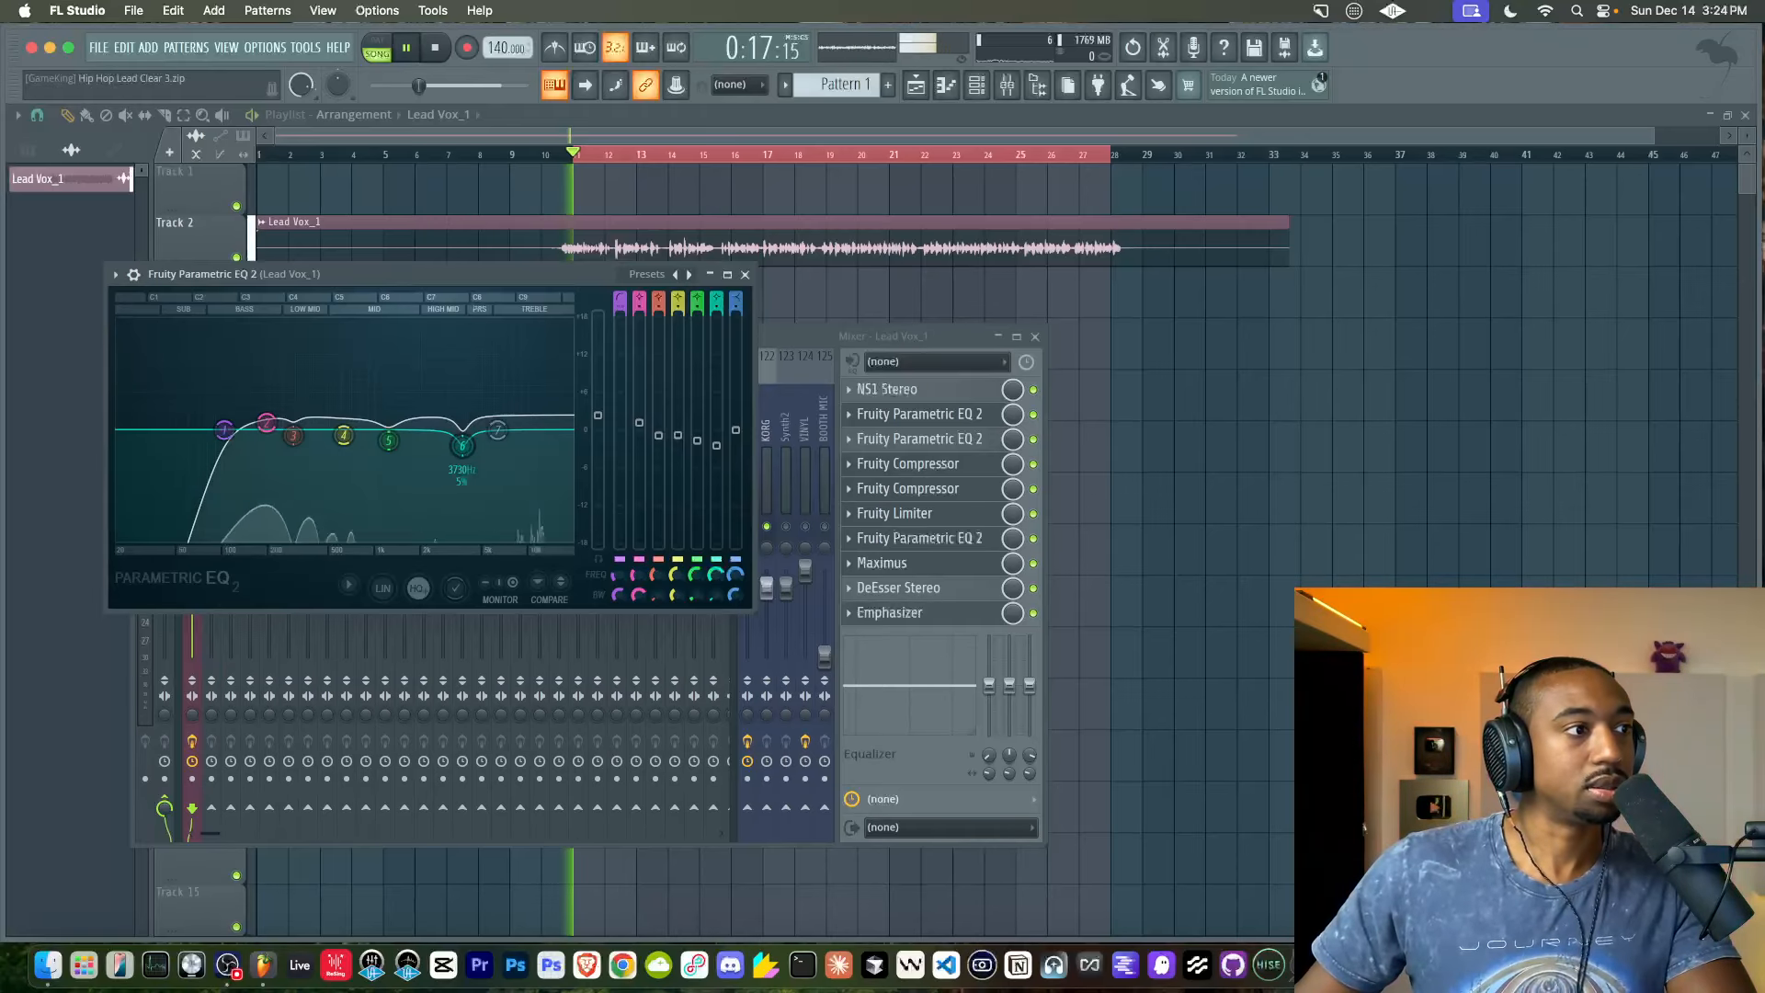
mouse_move(715, 444)
mouse_down()
mouse_move(716, 369)
mouse_move(715, 444)
mouse_up()
key(space)
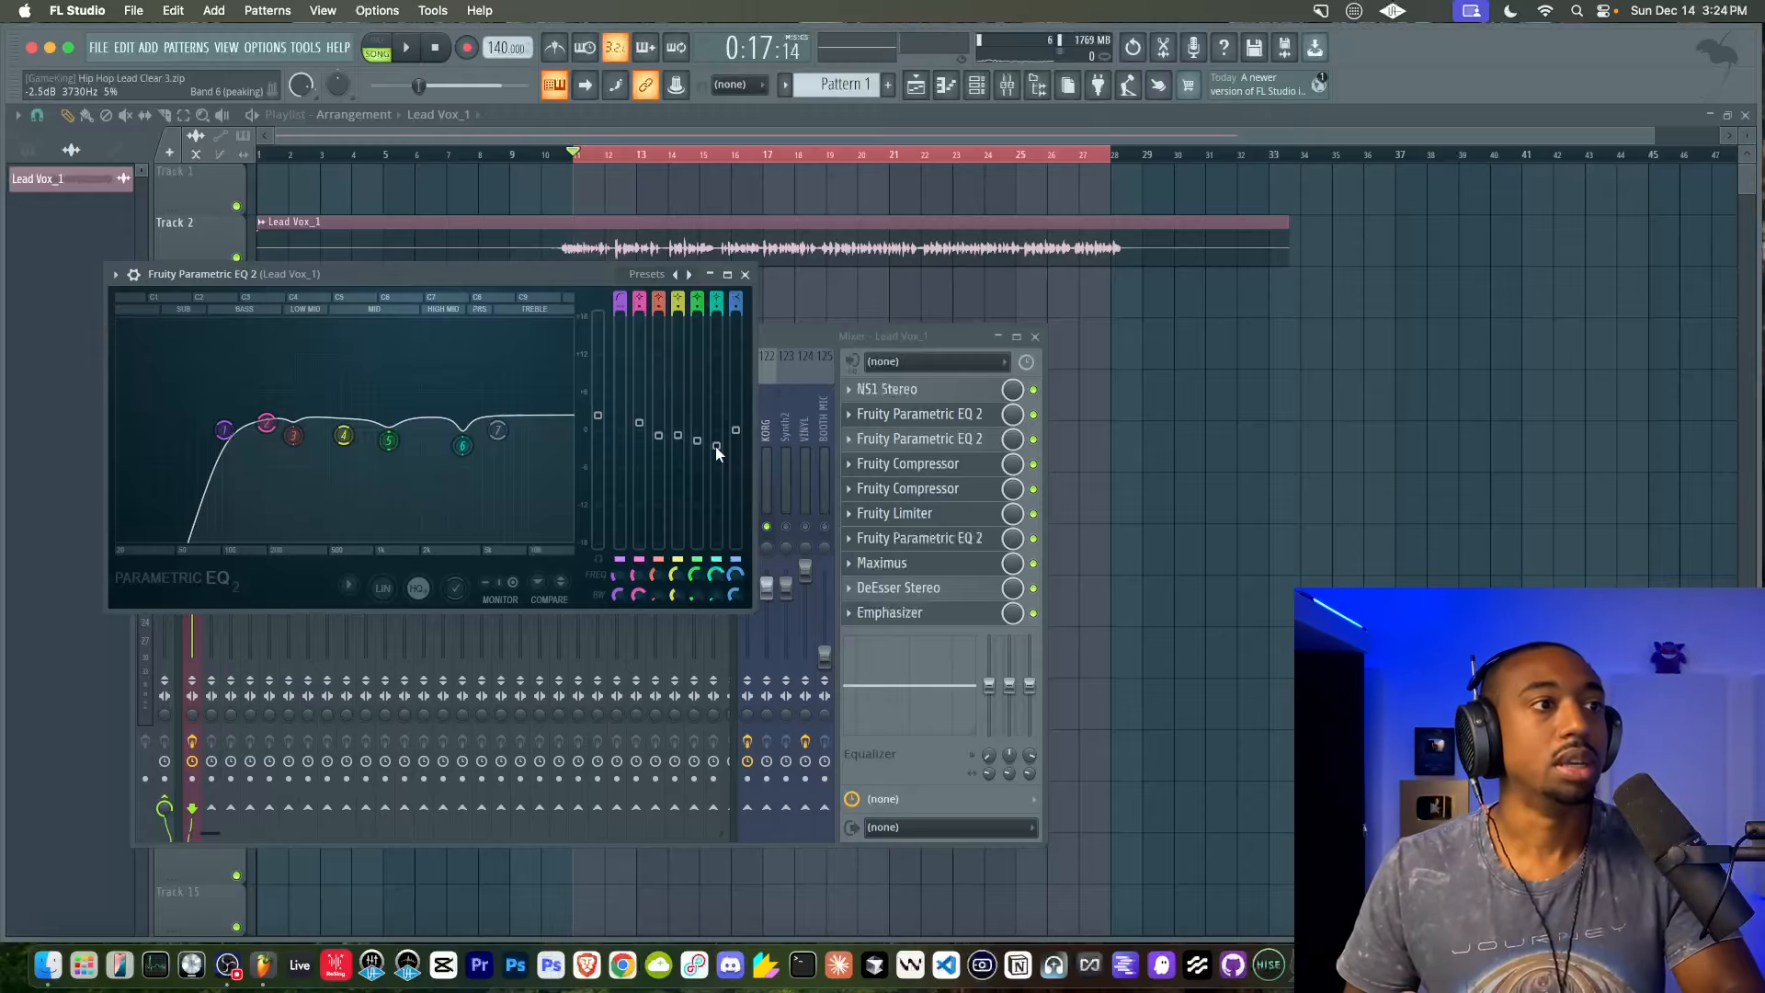
Compare the playing vocal with the first Fruity Parametric EQ 2 bypassed and enabled, and close the EQ
key(space)
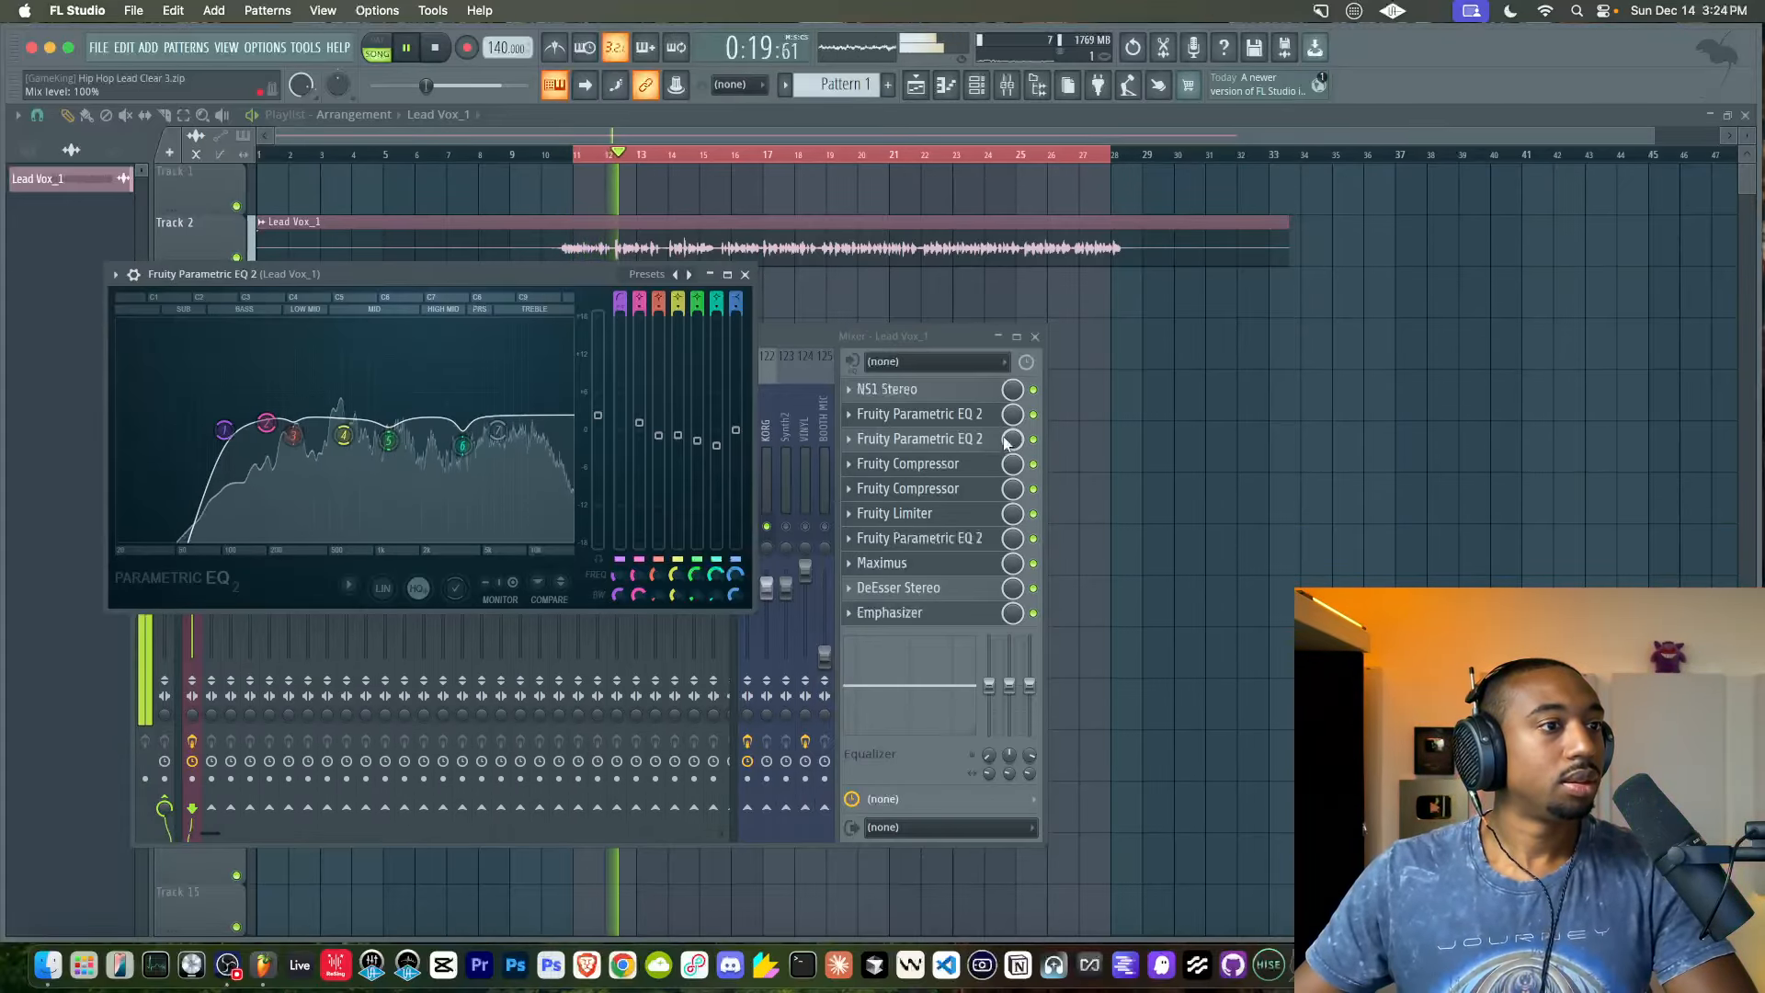
click(1033, 419)
key(space)
key(space)
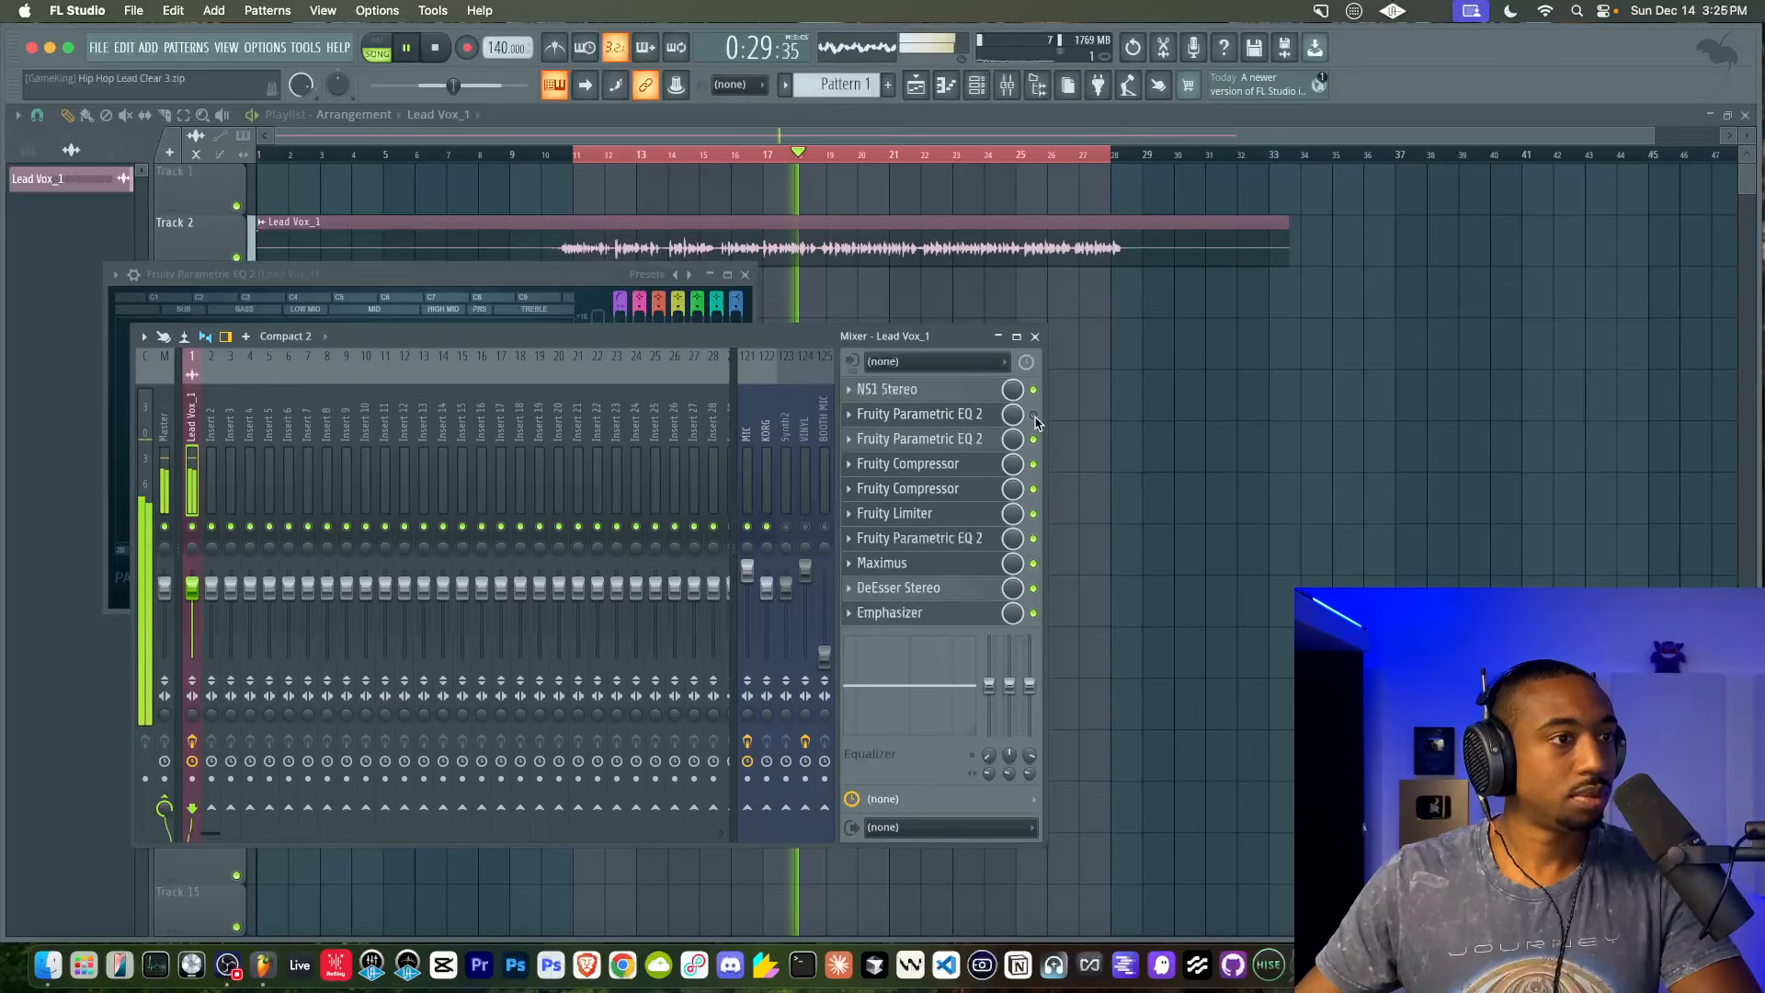
key(space)
click(964, 415)
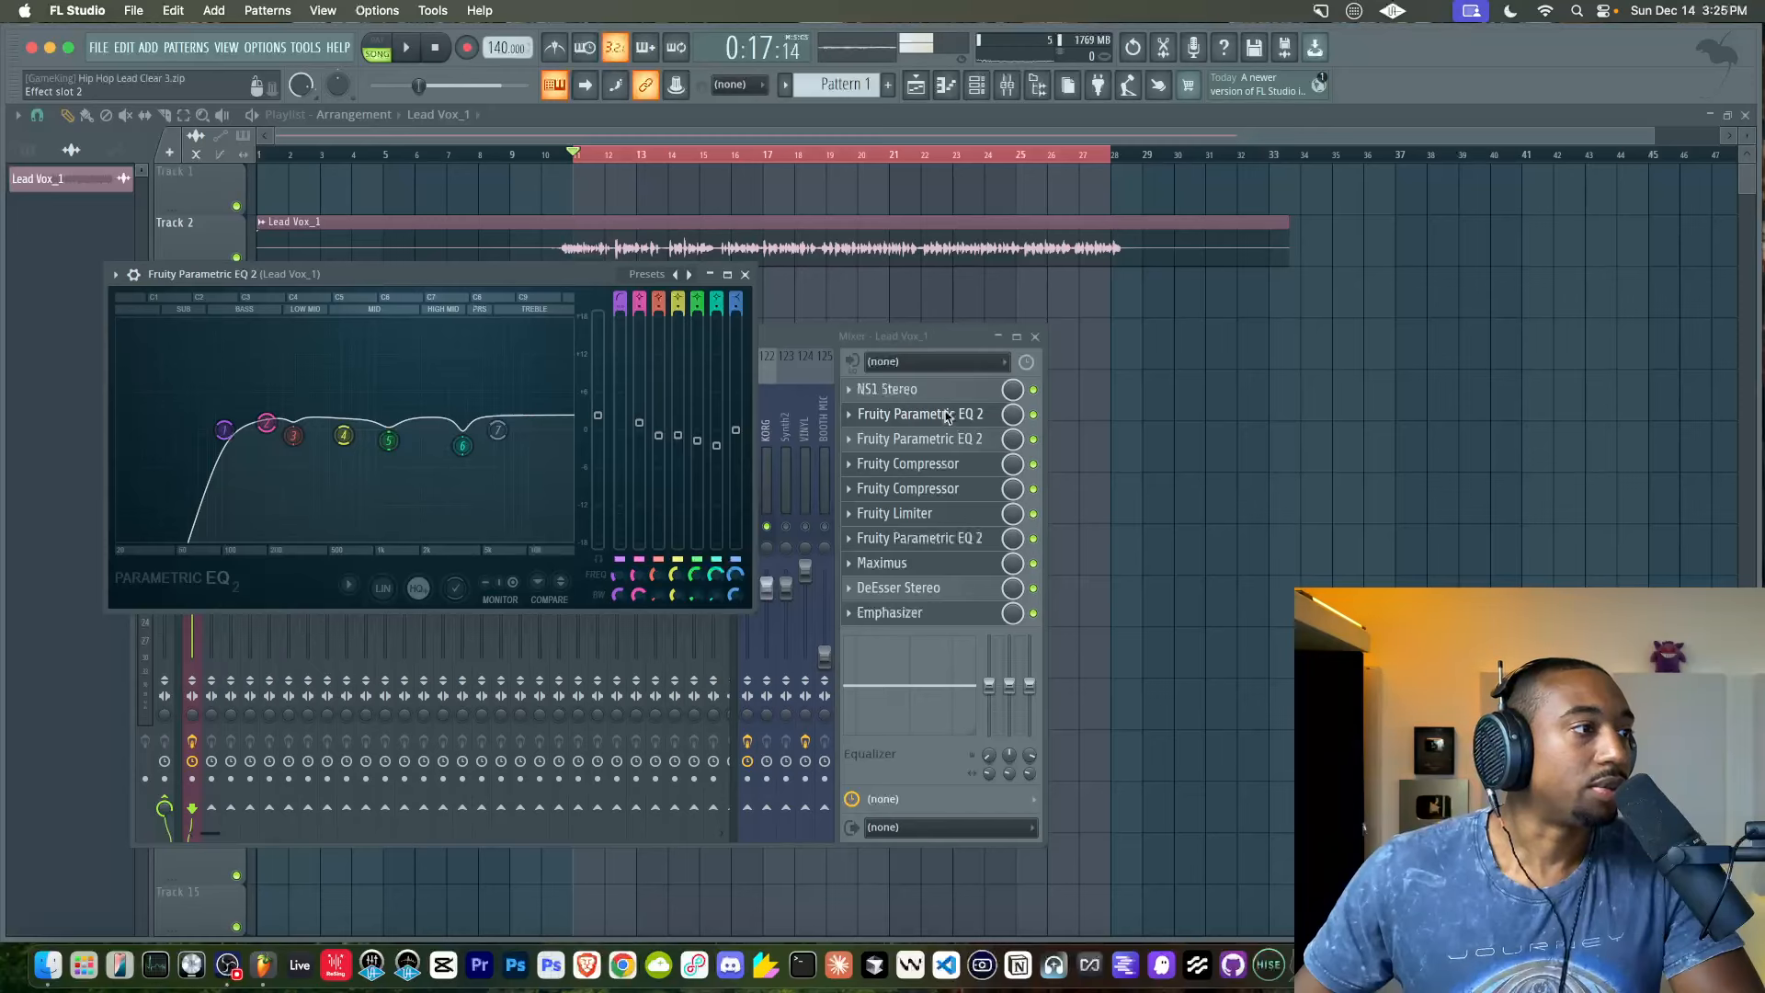
click(747, 274)
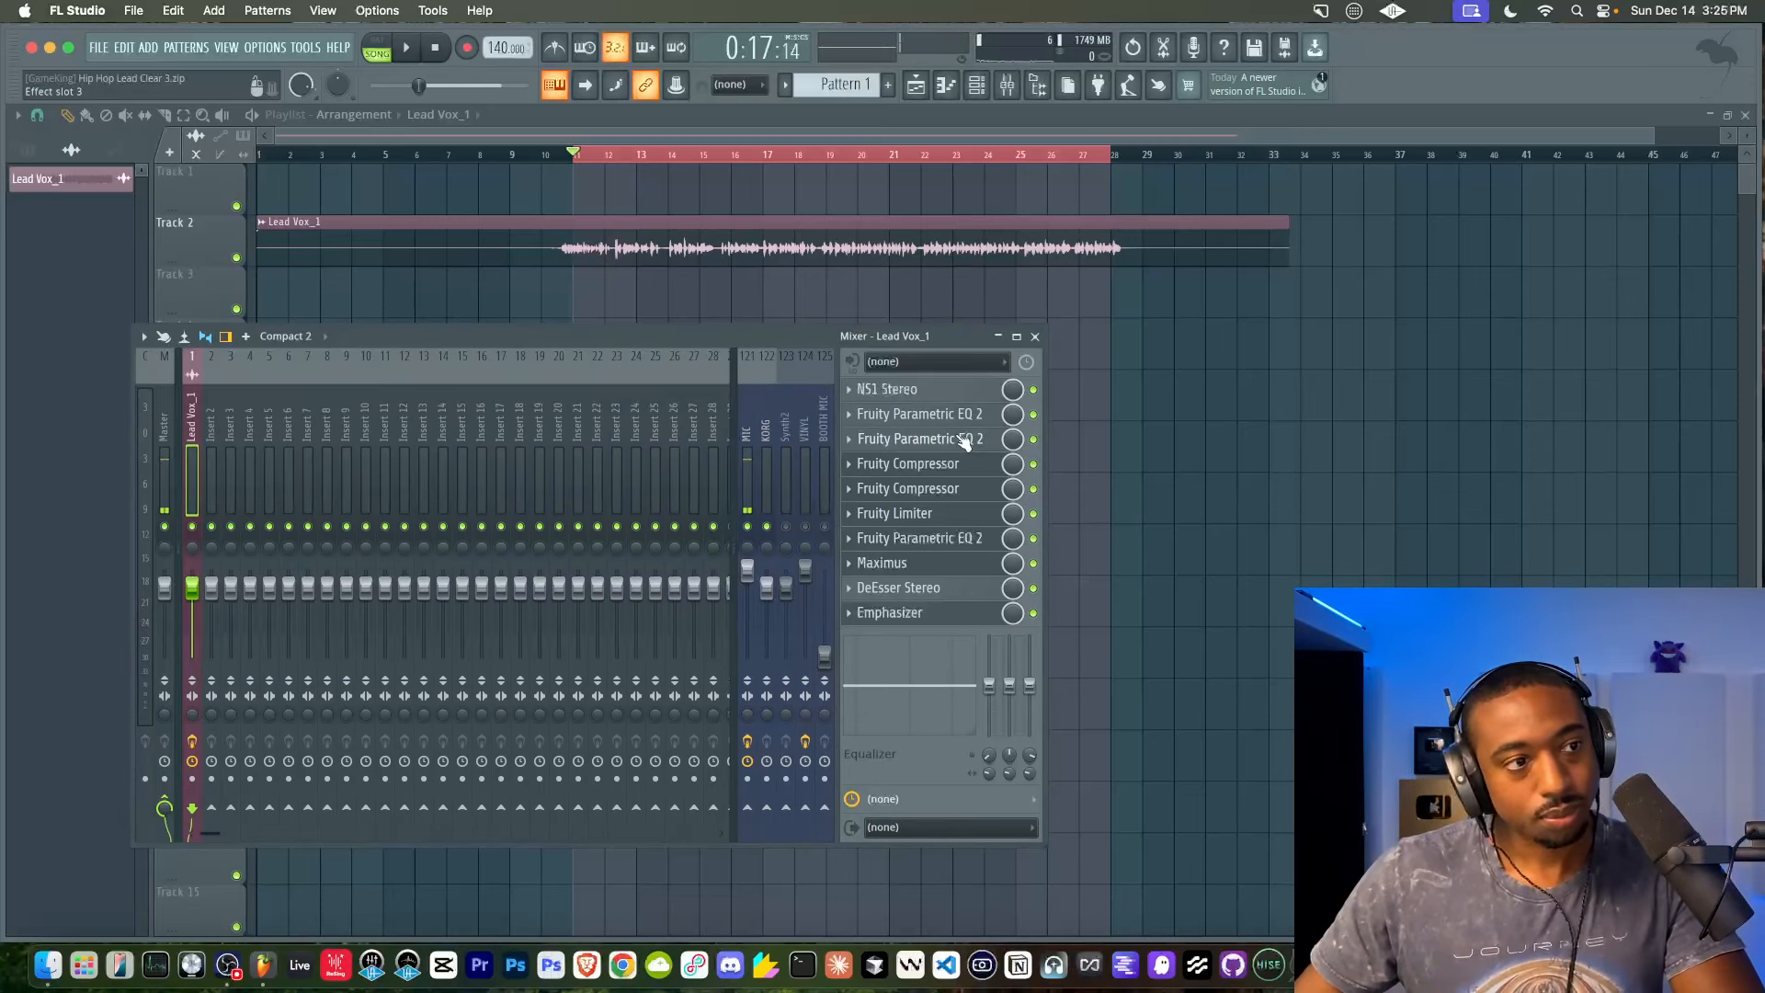
Review the settings of the second Fruity Parametric EQ 2, the NS1 Stereo and the first Fruity Parametric EQ 2
click(931, 440)
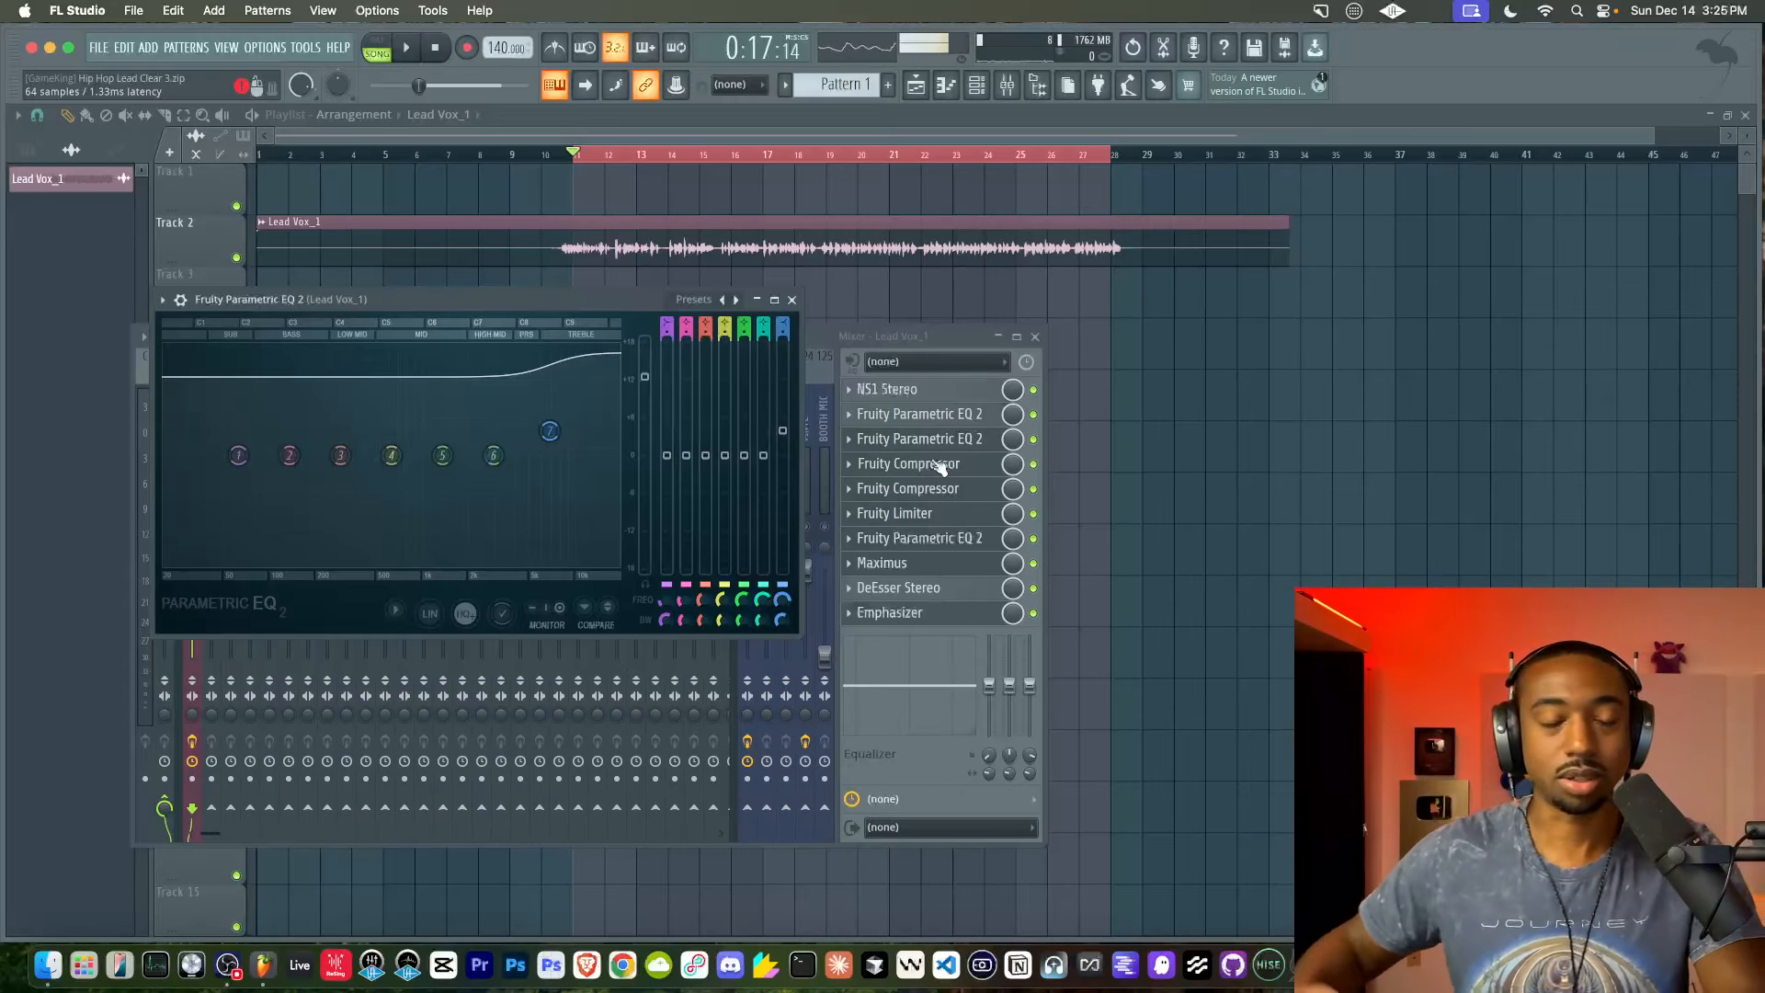
click(979, 393)
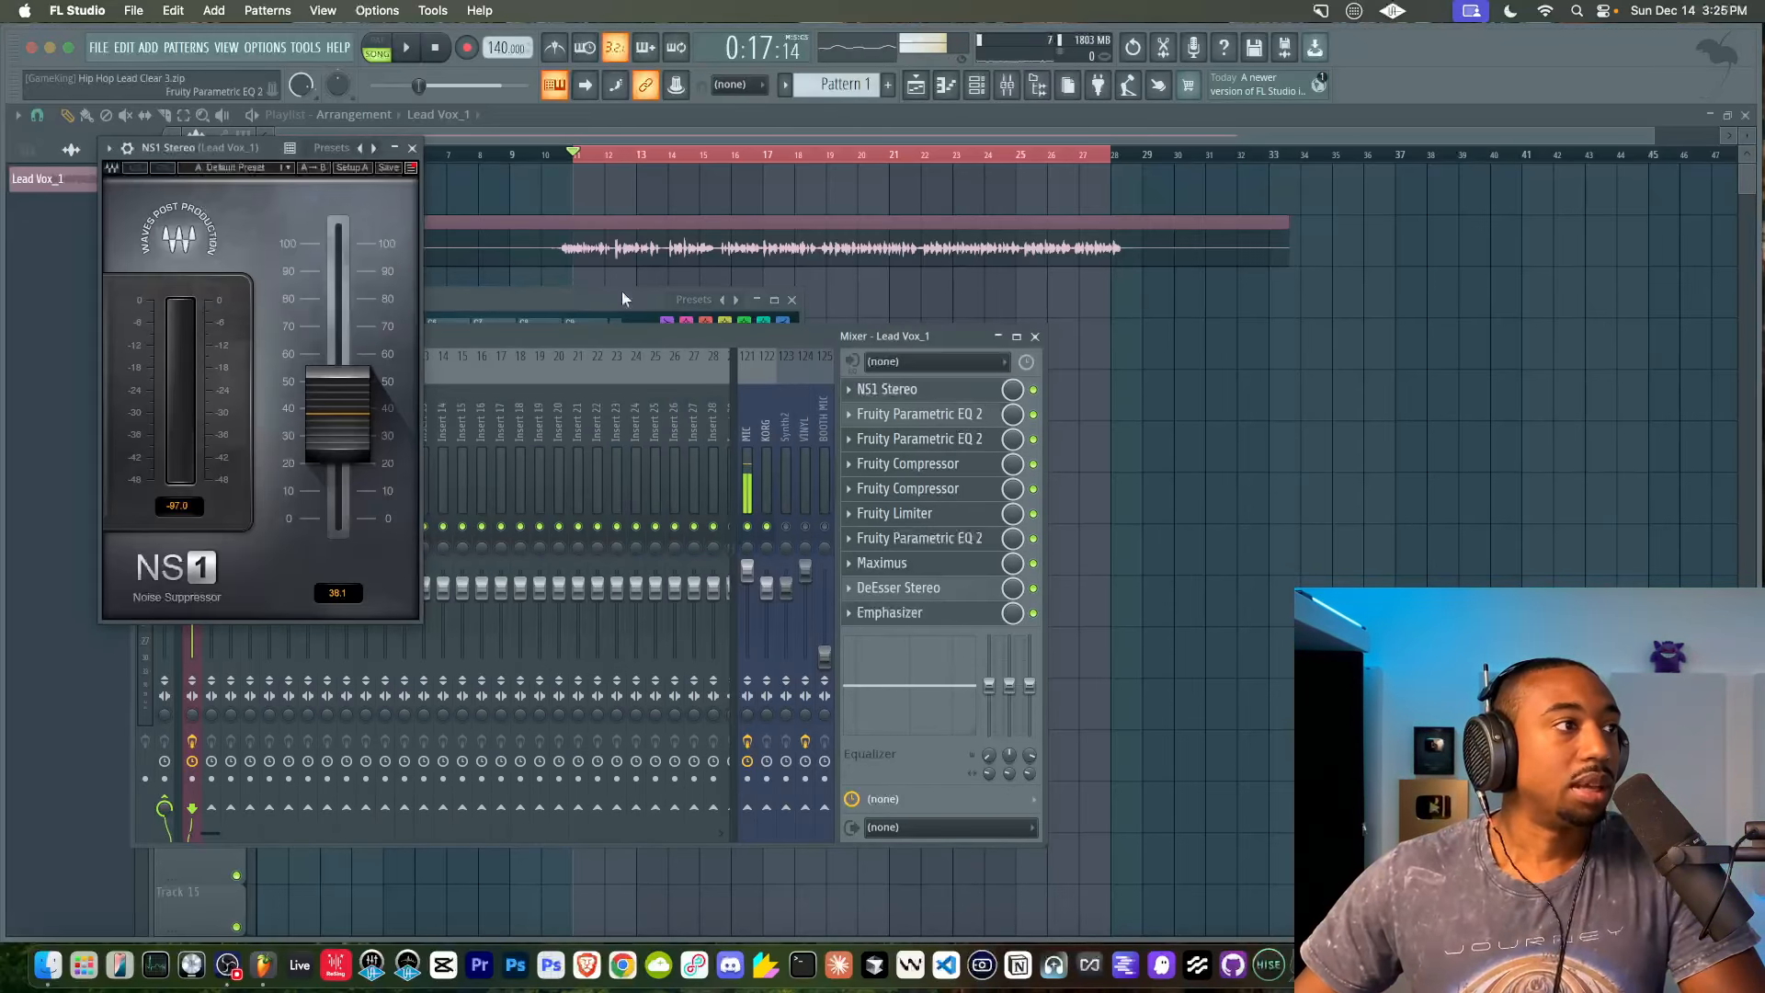
click(412, 148)
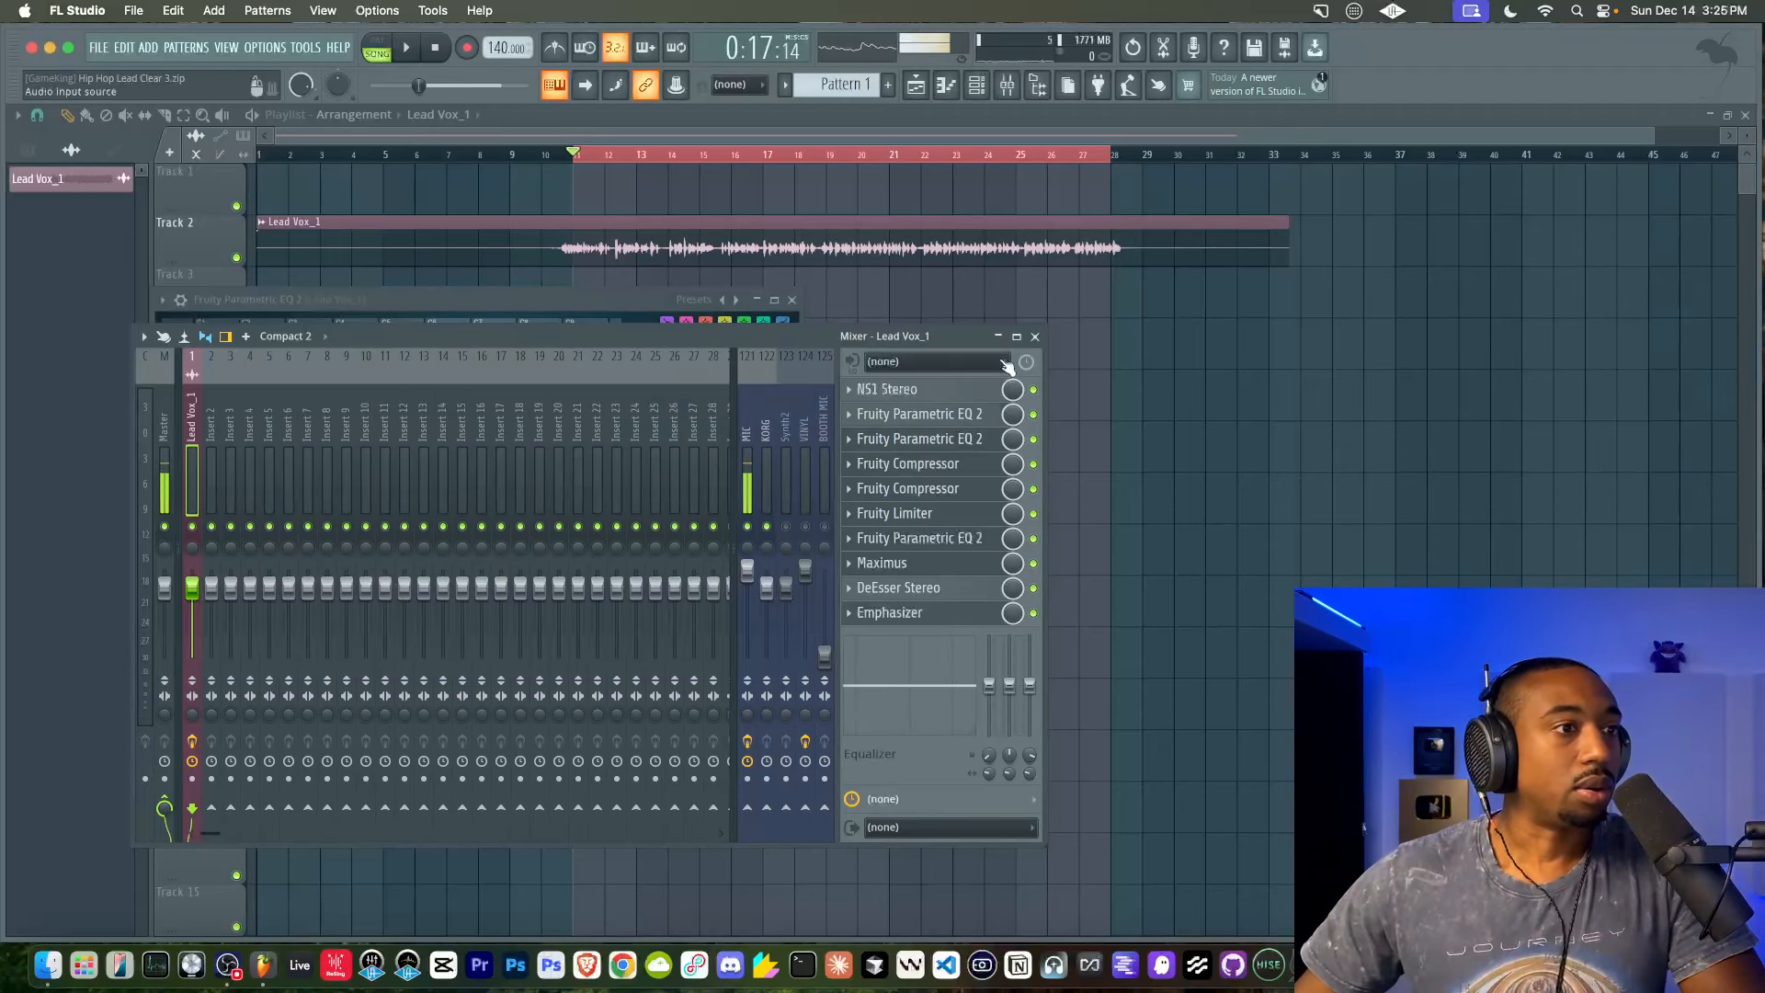
click(920, 414)
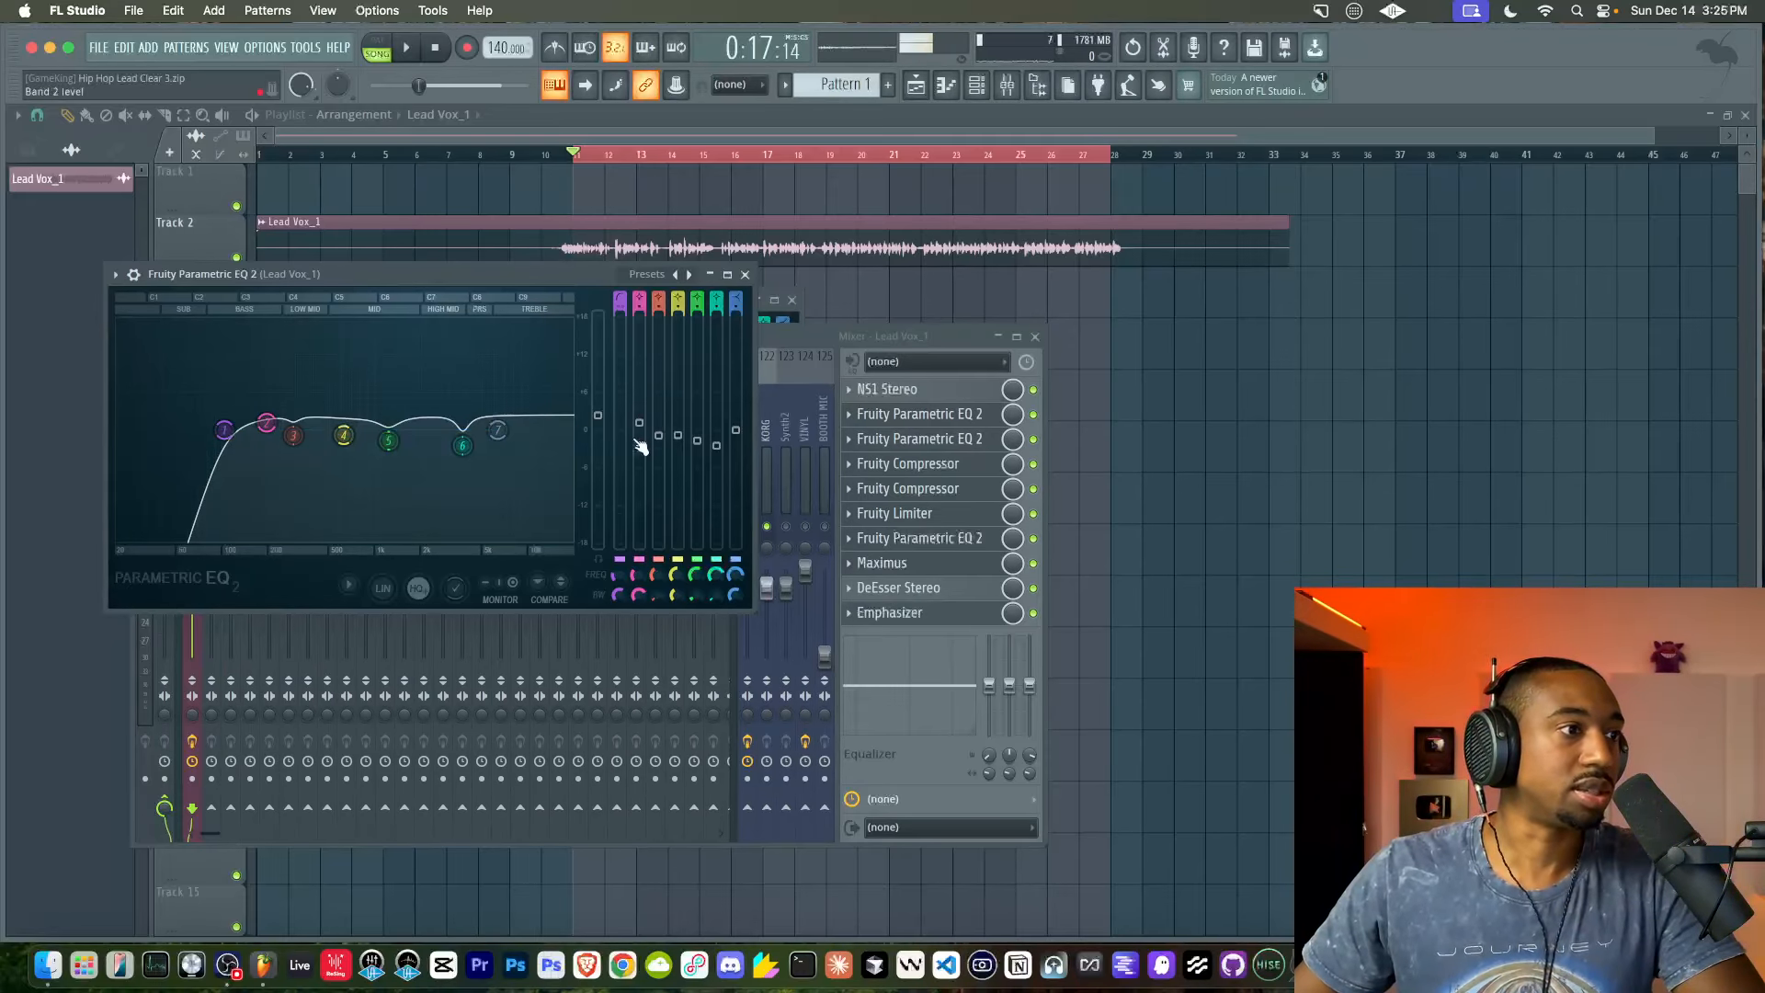
Try lowering the second Fruity Parametric EQ 2's main level to 0.0 dB and restore its previous level
click(981, 450)
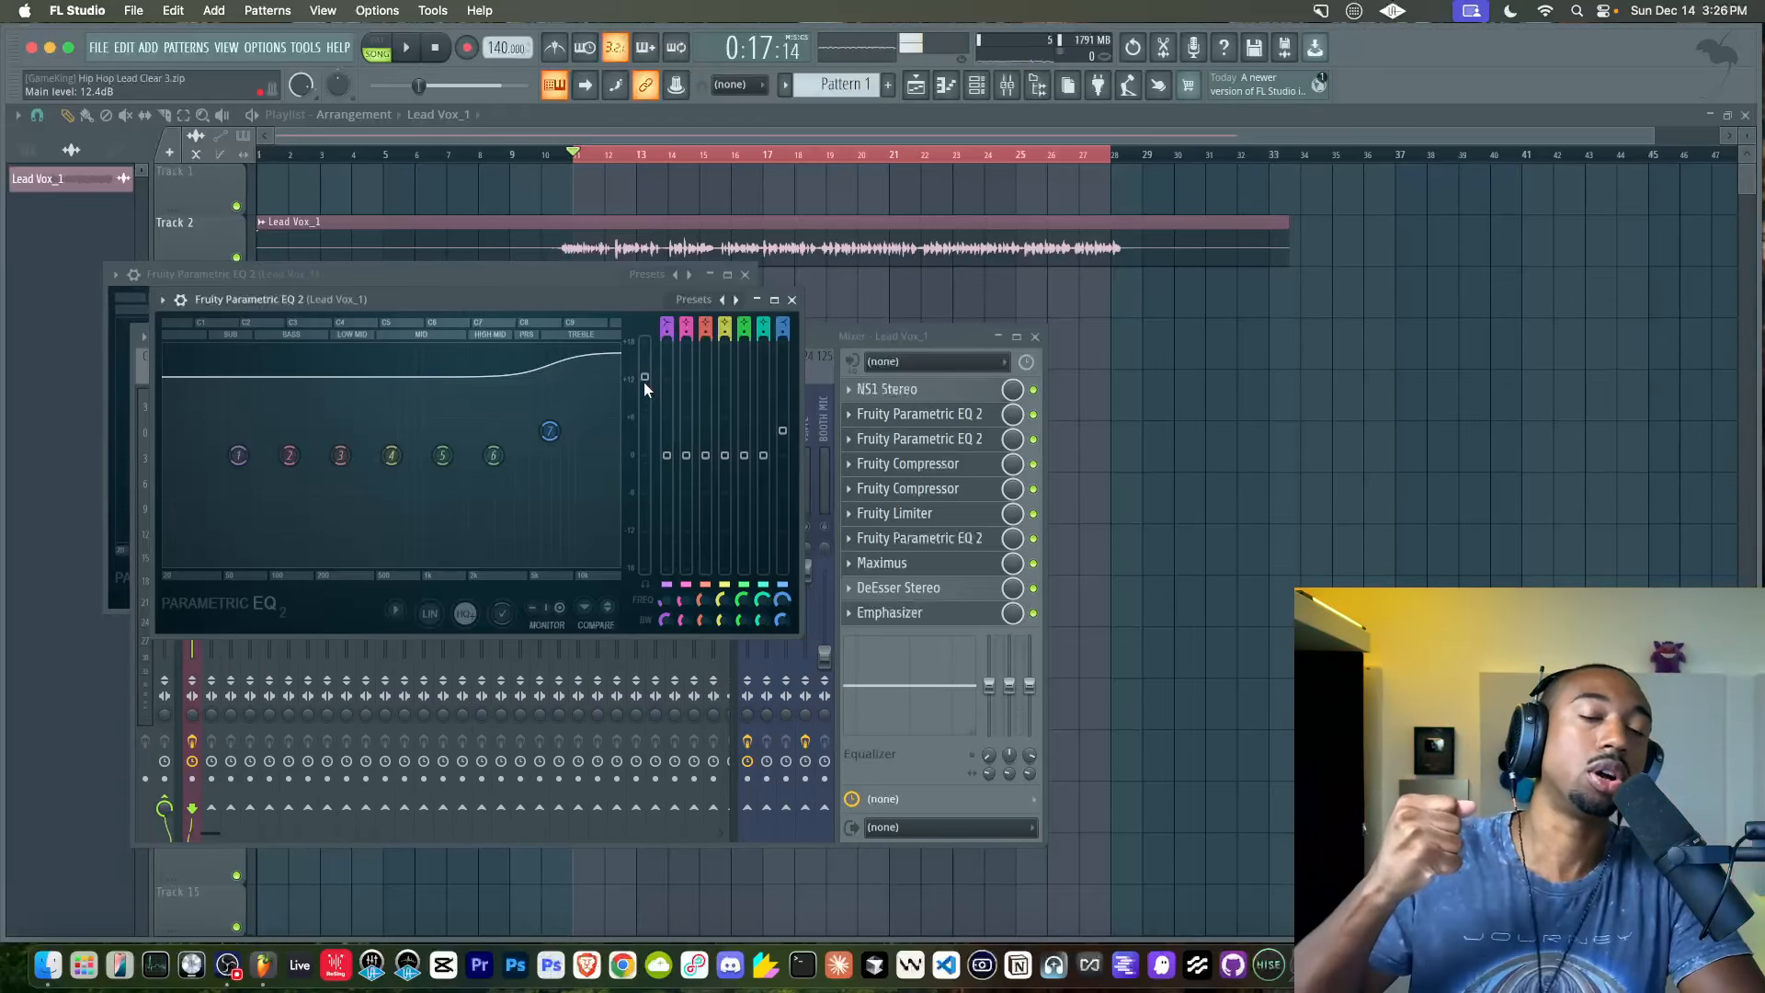
drag(643, 382, 653, 462)
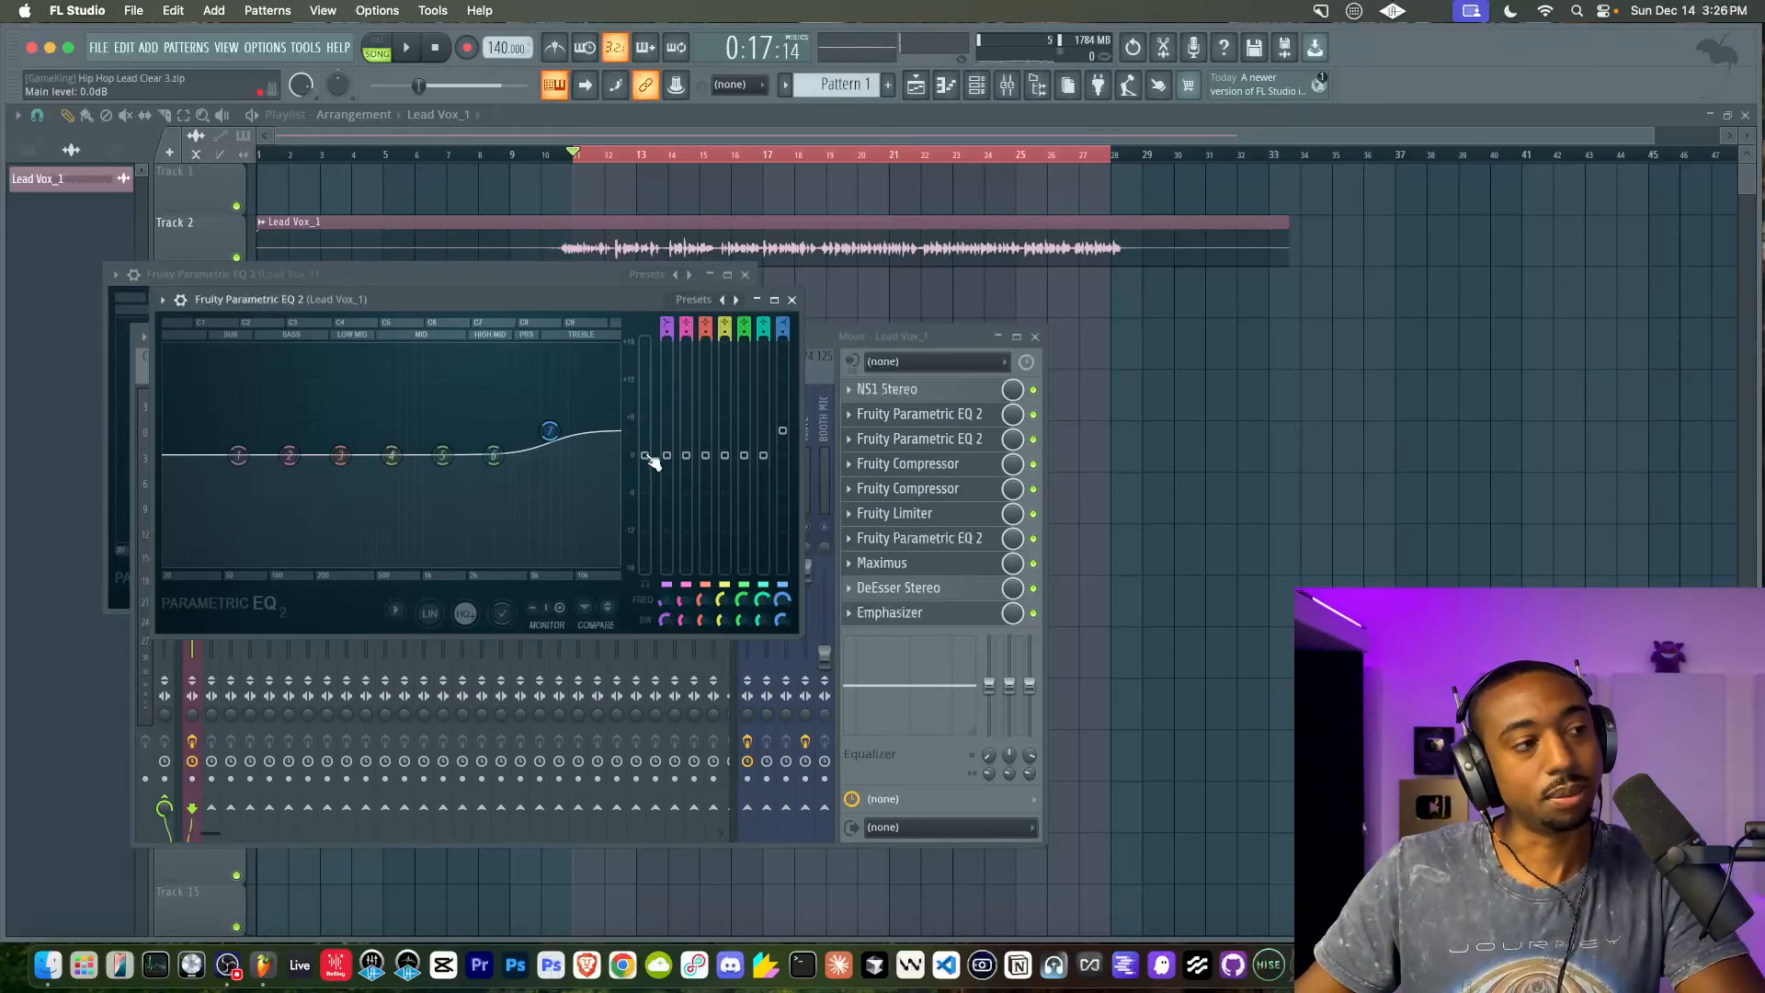
right_click(646, 453)
click(721, 712)
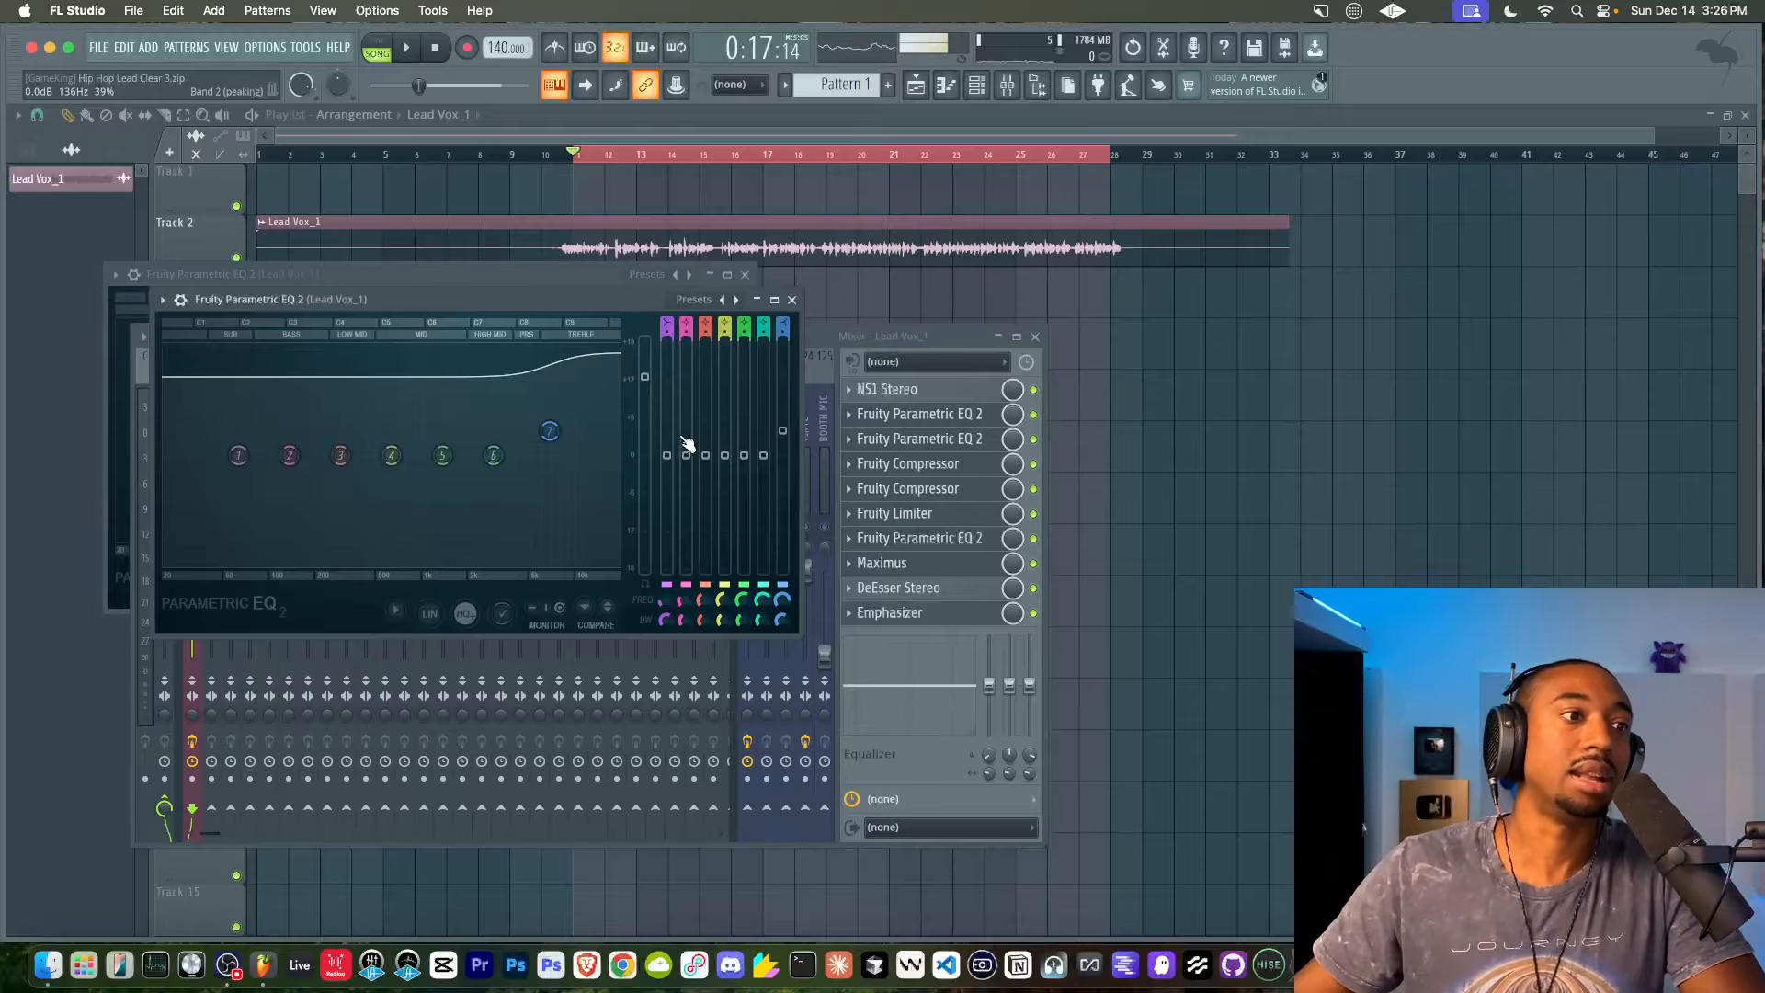
Review the settings of the first Fruity Compressor on Lead Vox_1 and bypass it in the effects chain
click(917, 468)
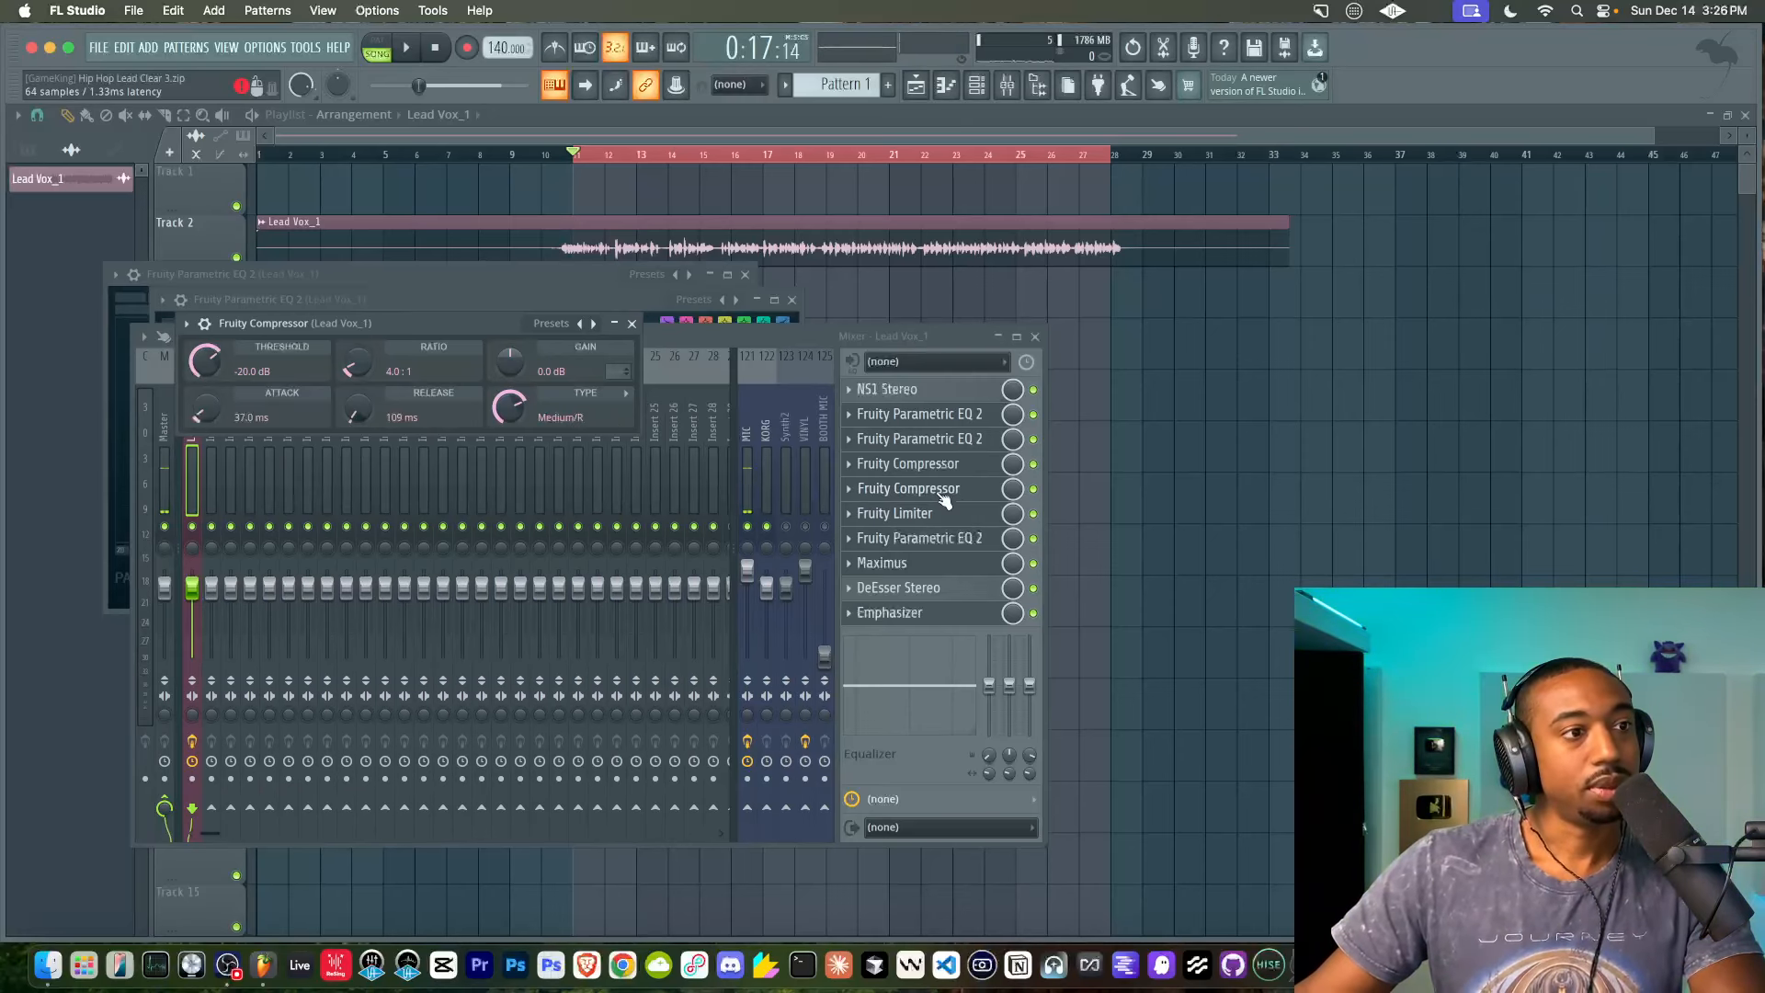
click(1033, 465)
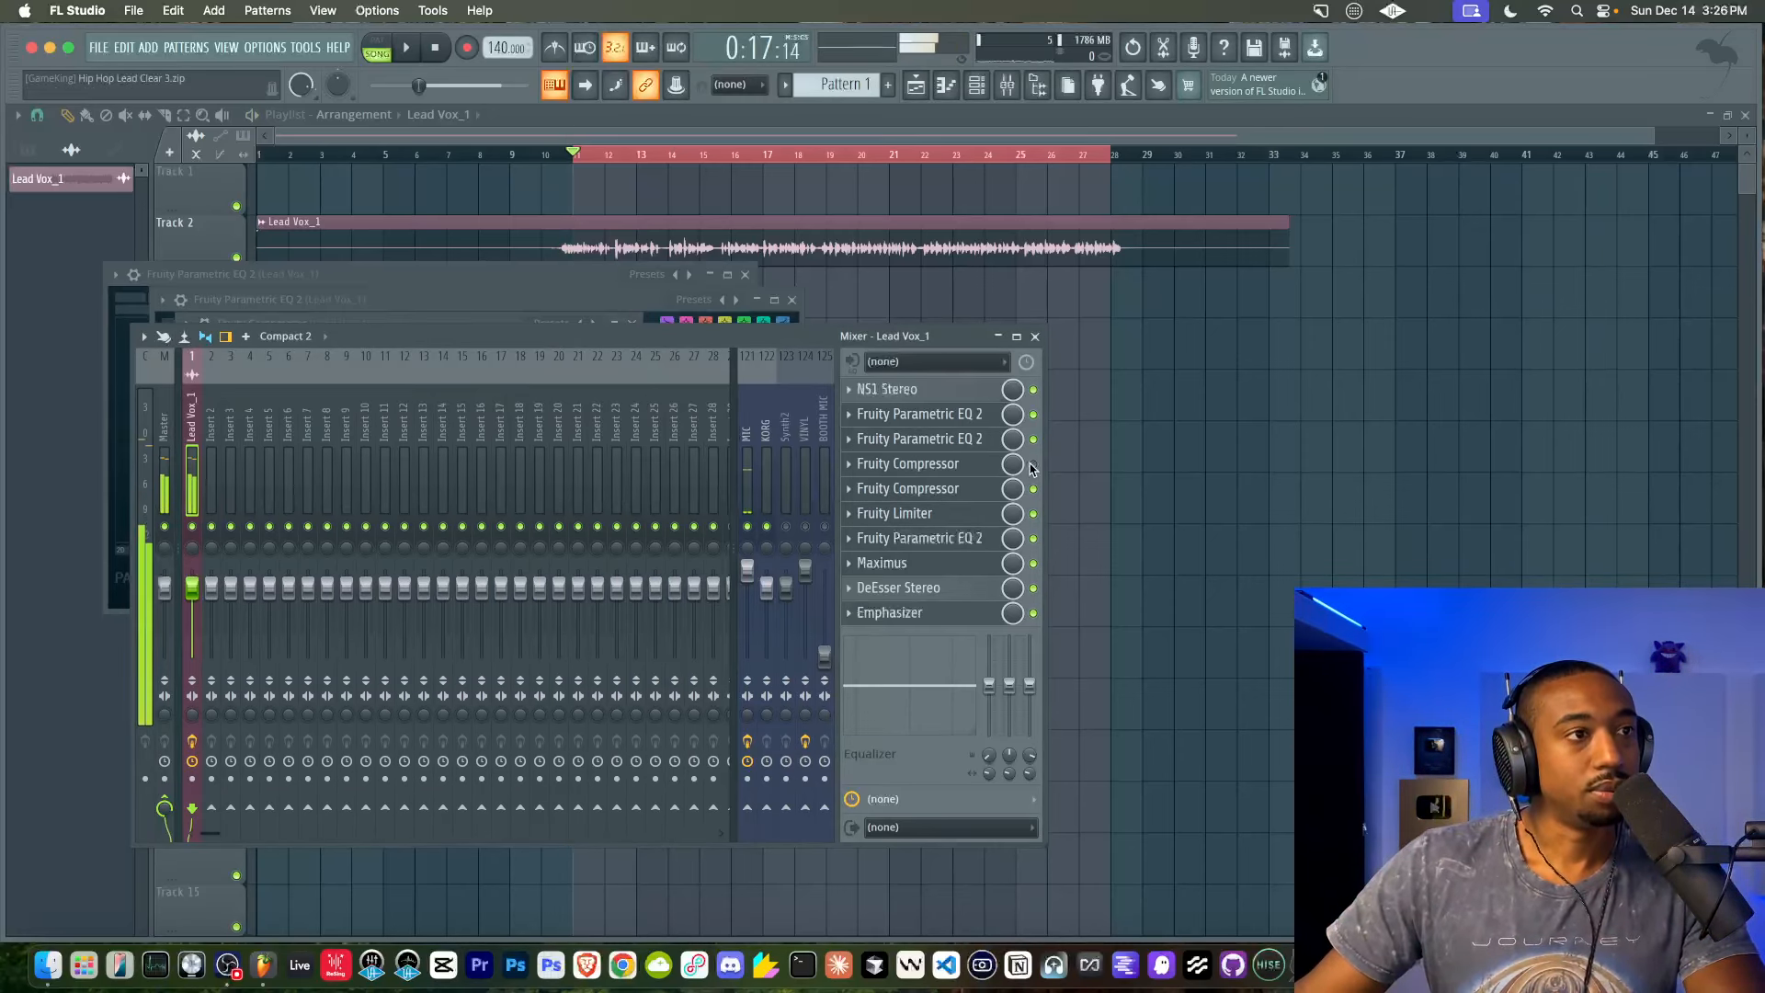
click(1033, 464)
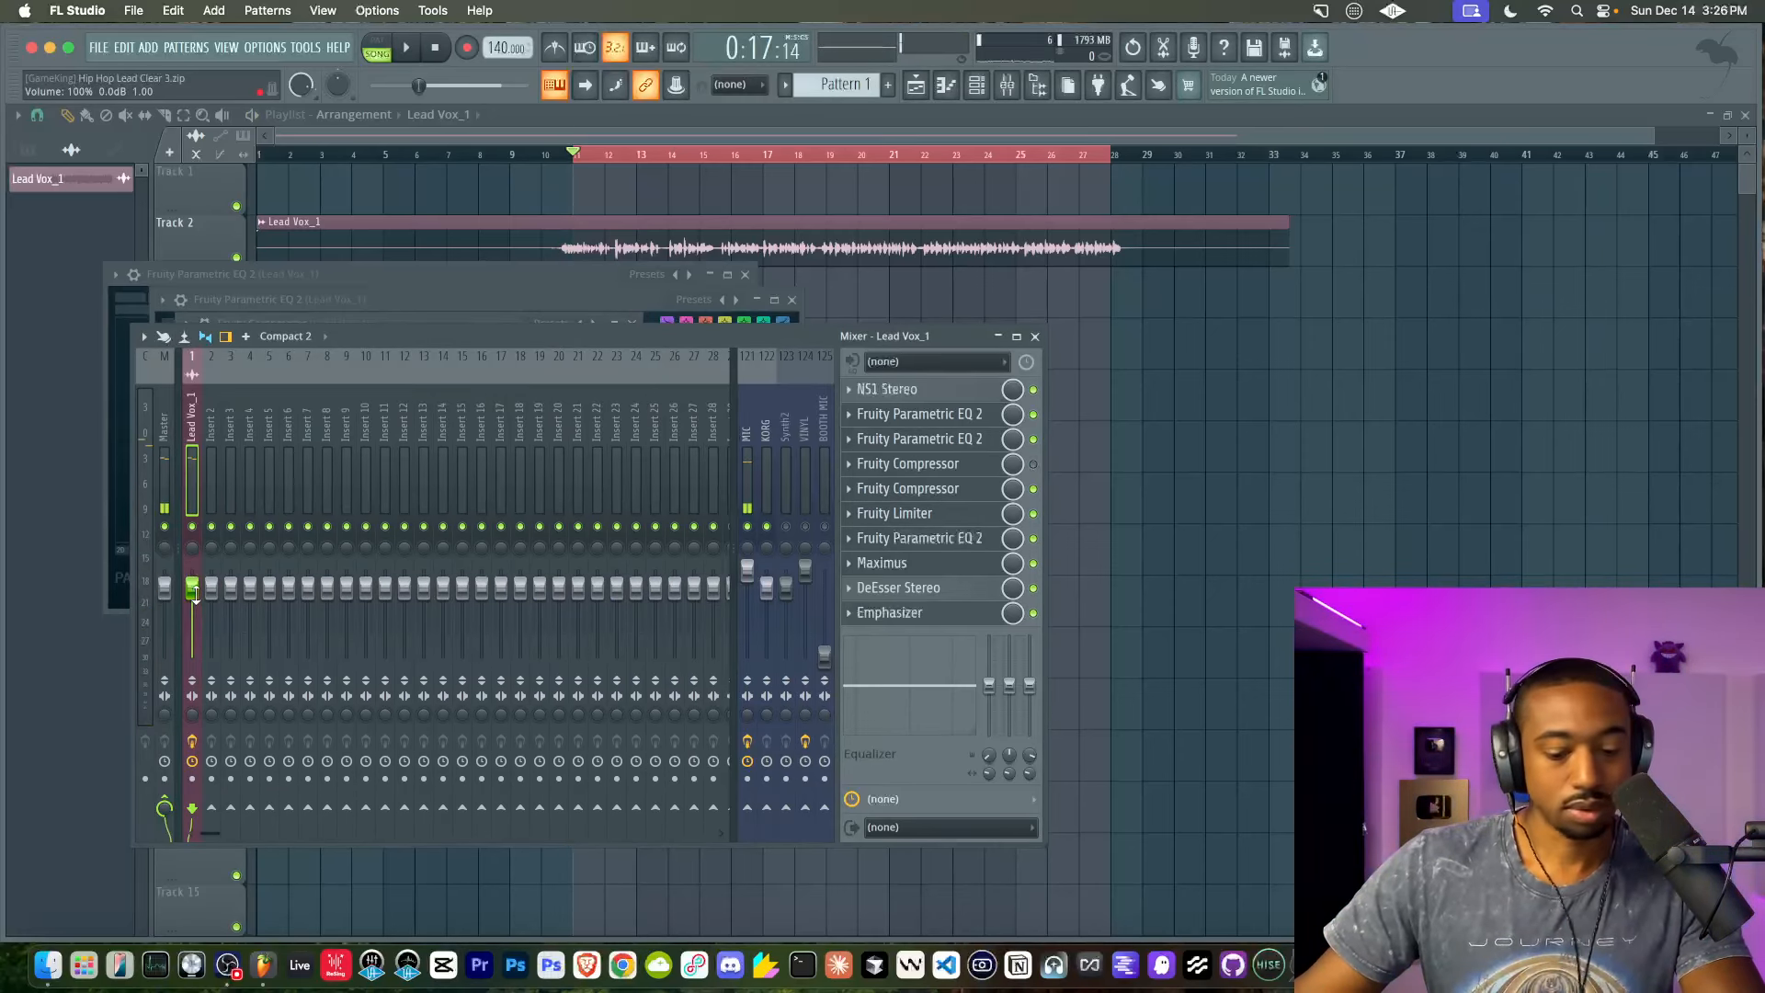
Lower the Lead Vox_1 fader and repeatedly audition the vocal with the first Fruity Compressor bypassed
drag(194, 596, 196, 617)
key(space)
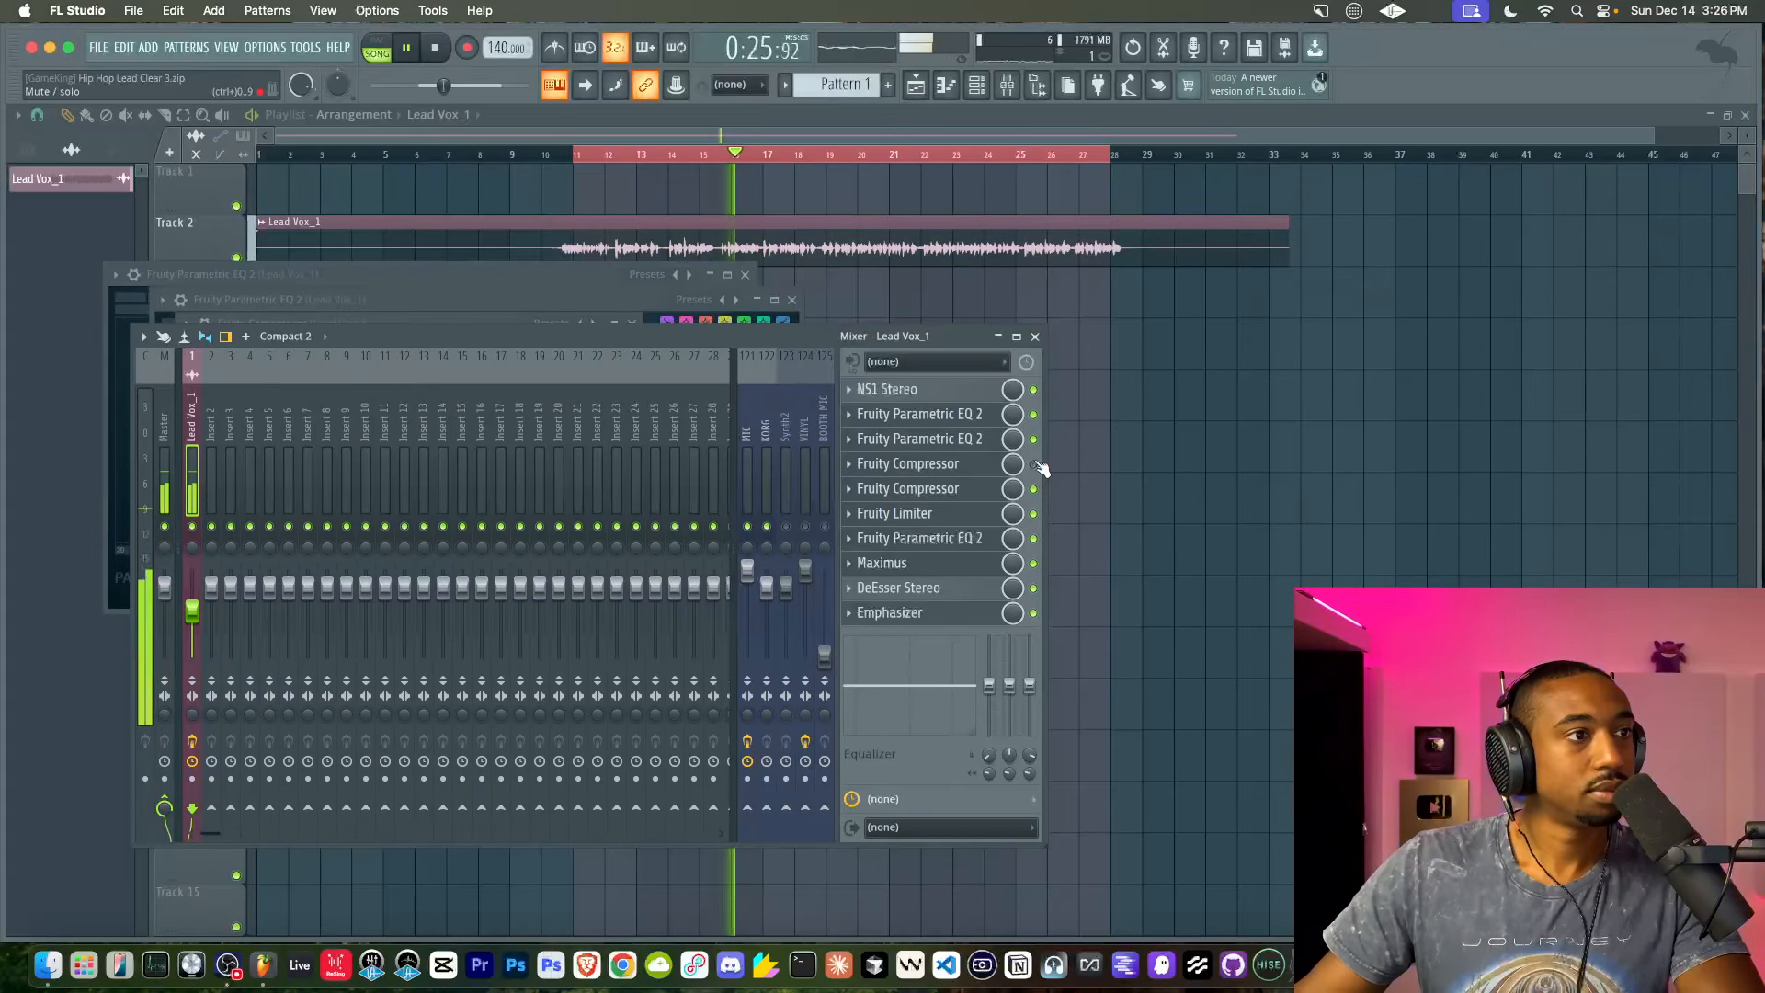
key(space)
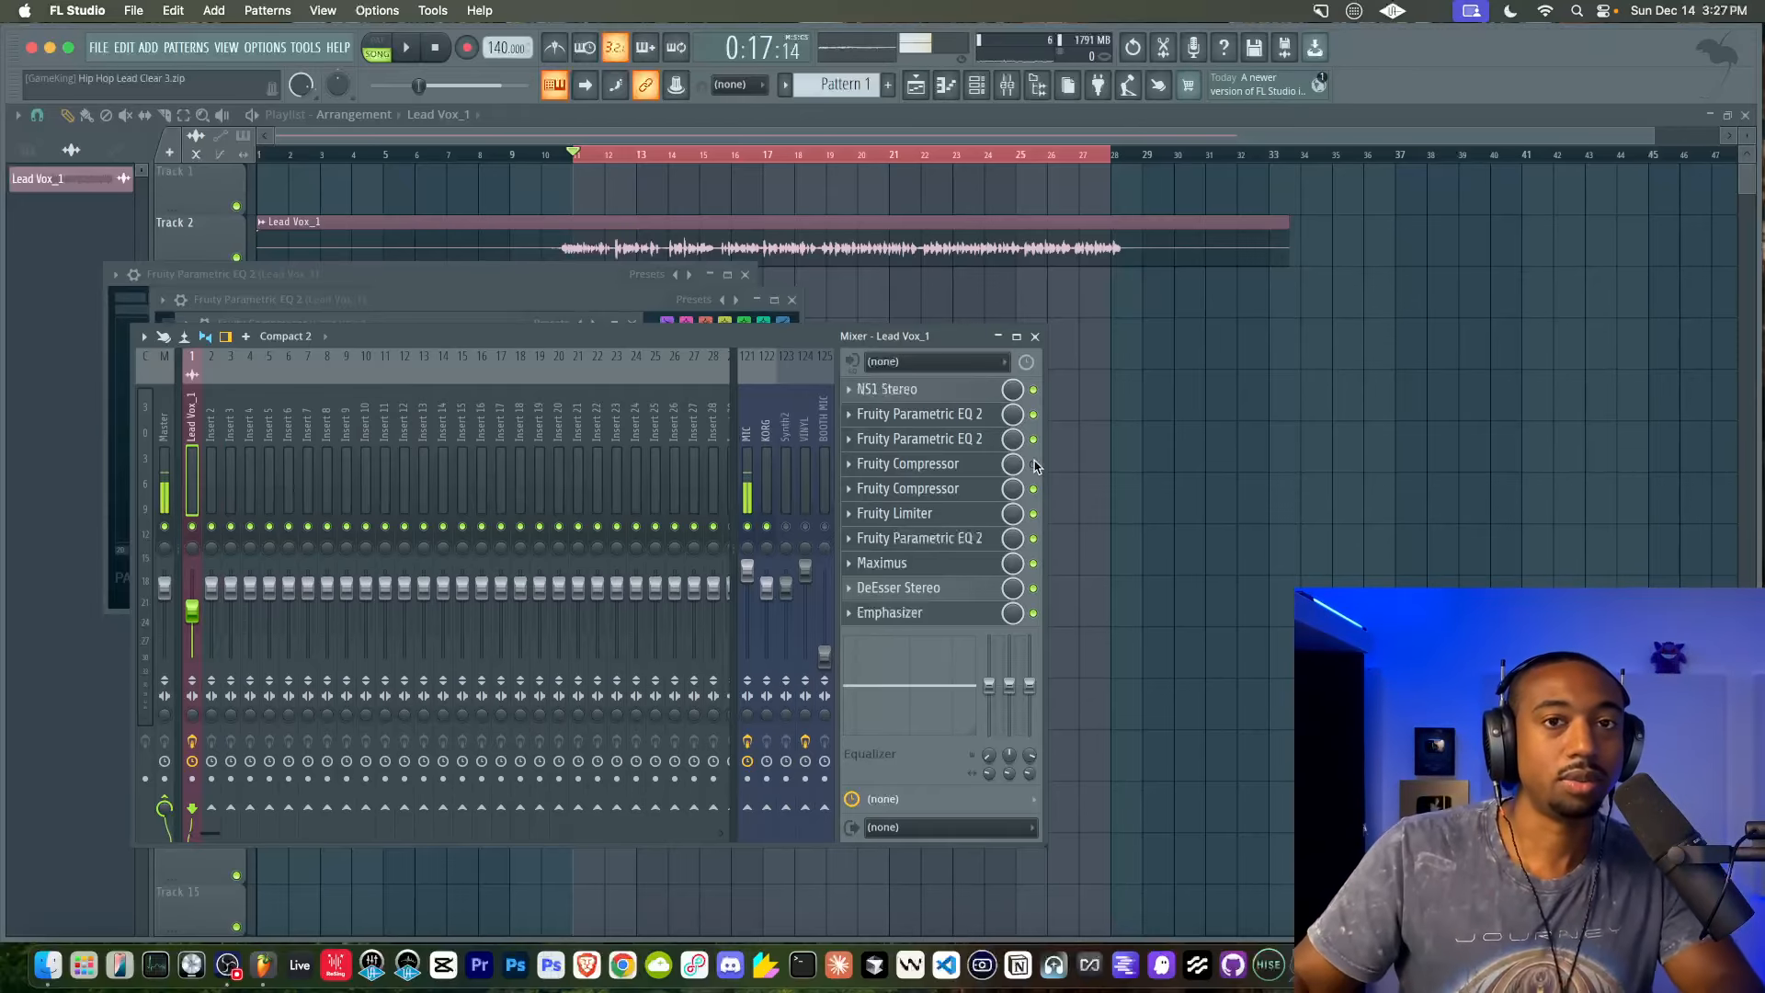
key(space)
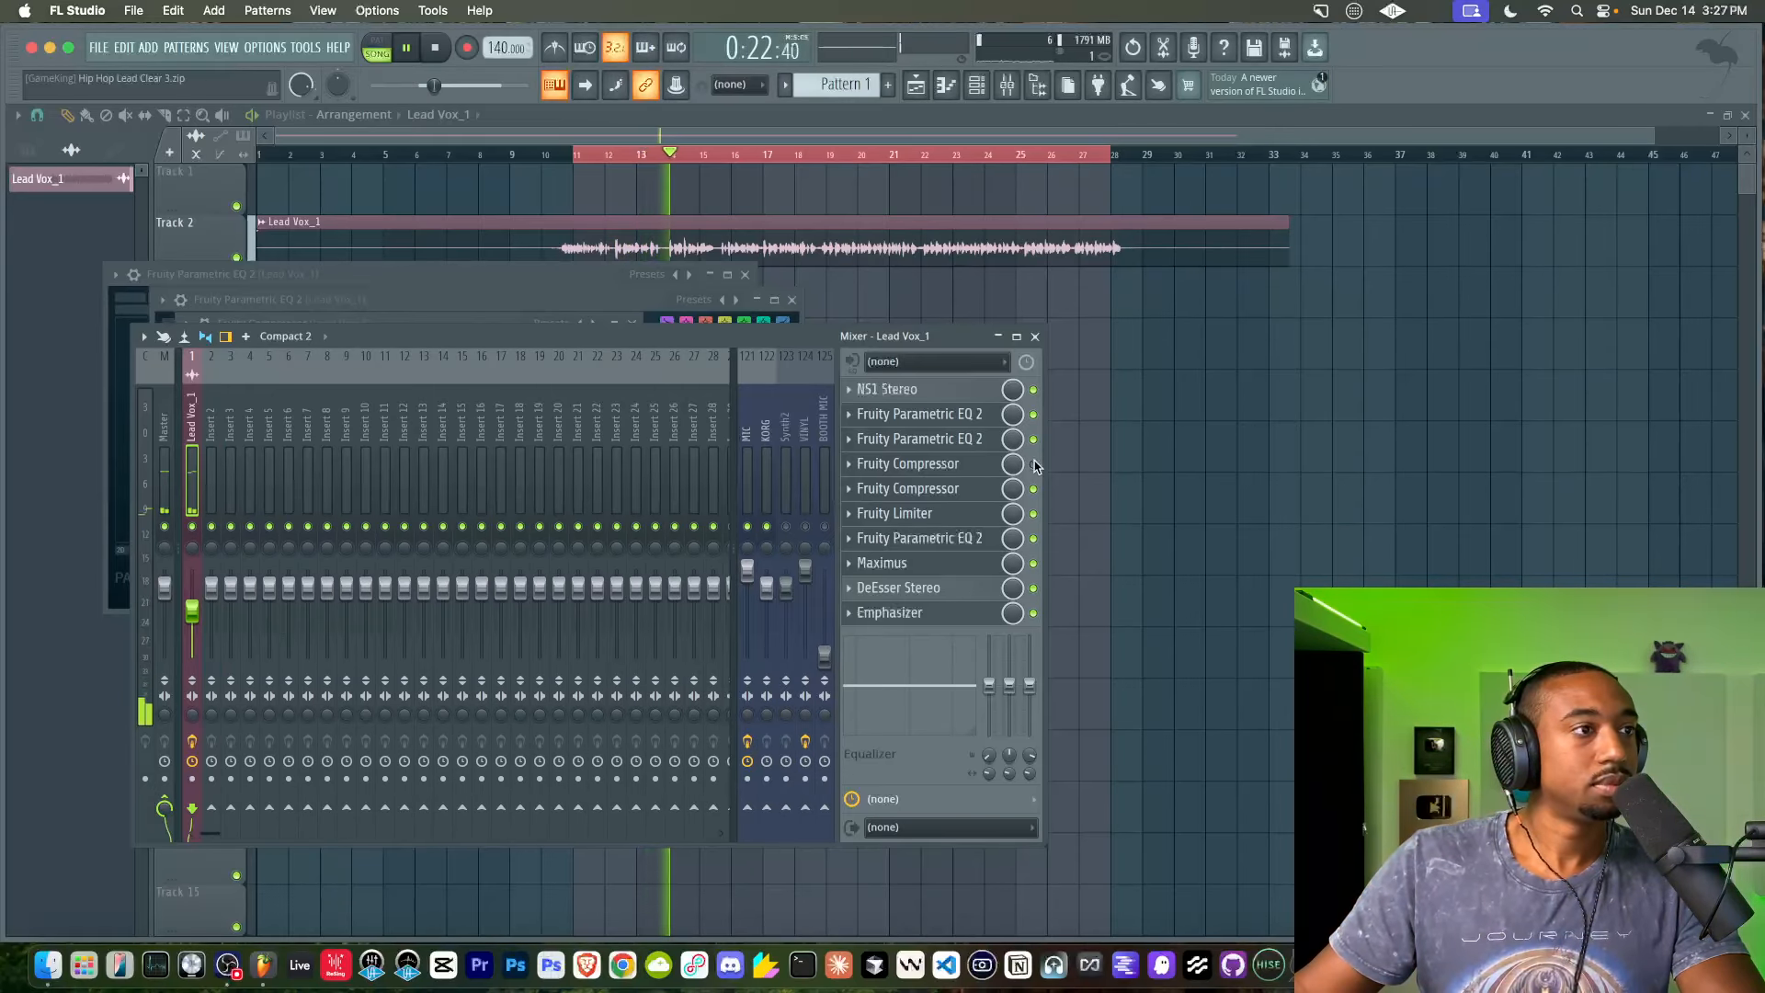
key(space)
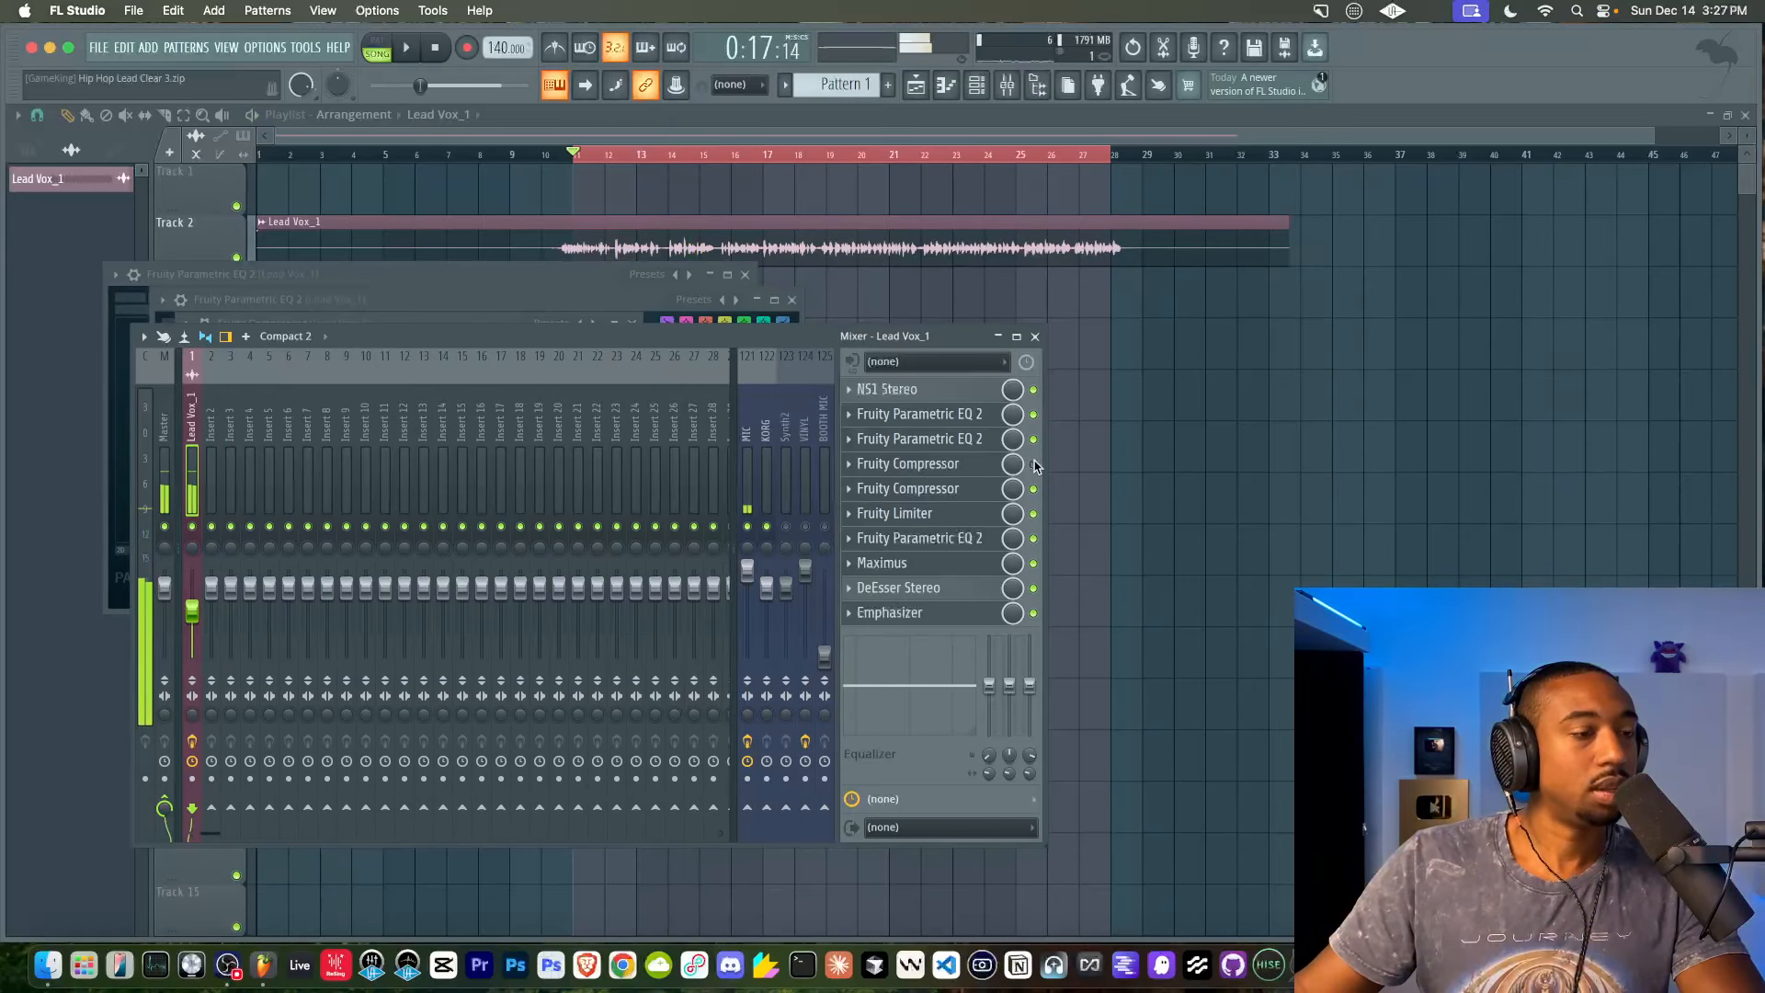
key(space)
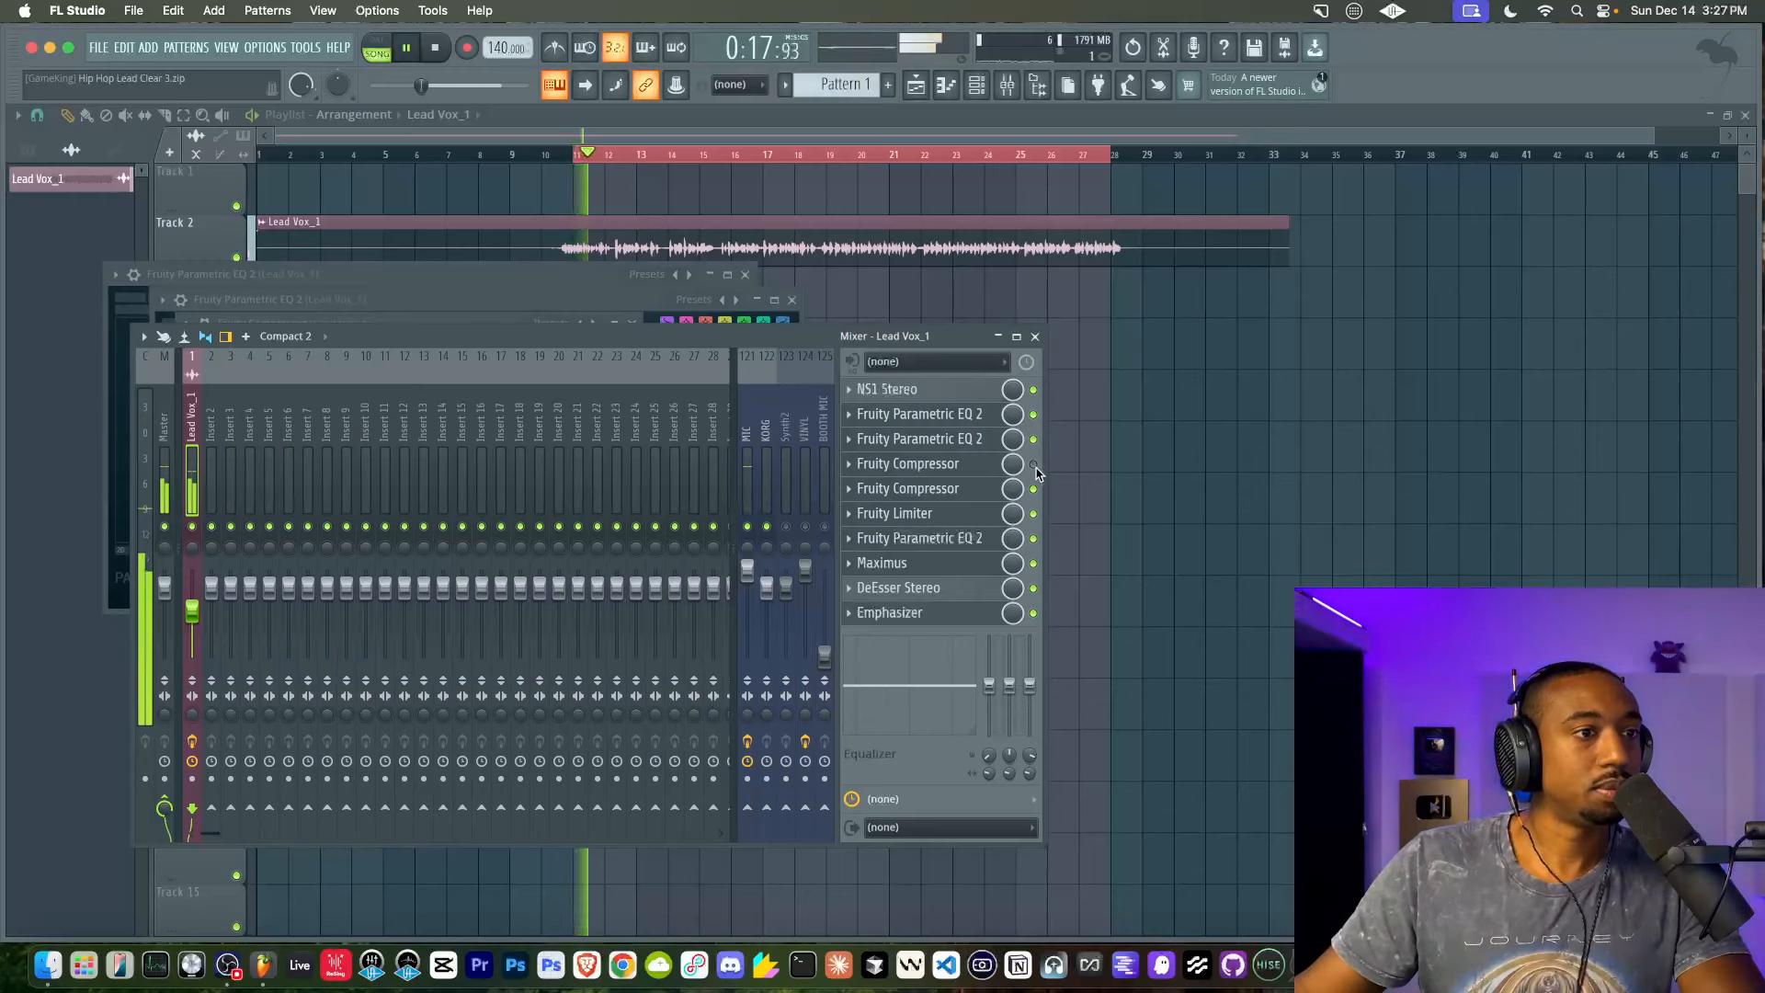
Reset the Lead Vox_1 fader to its default level with the first Fruity Compressor enabled again
drag(192, 611, 196, 596)
key(space)
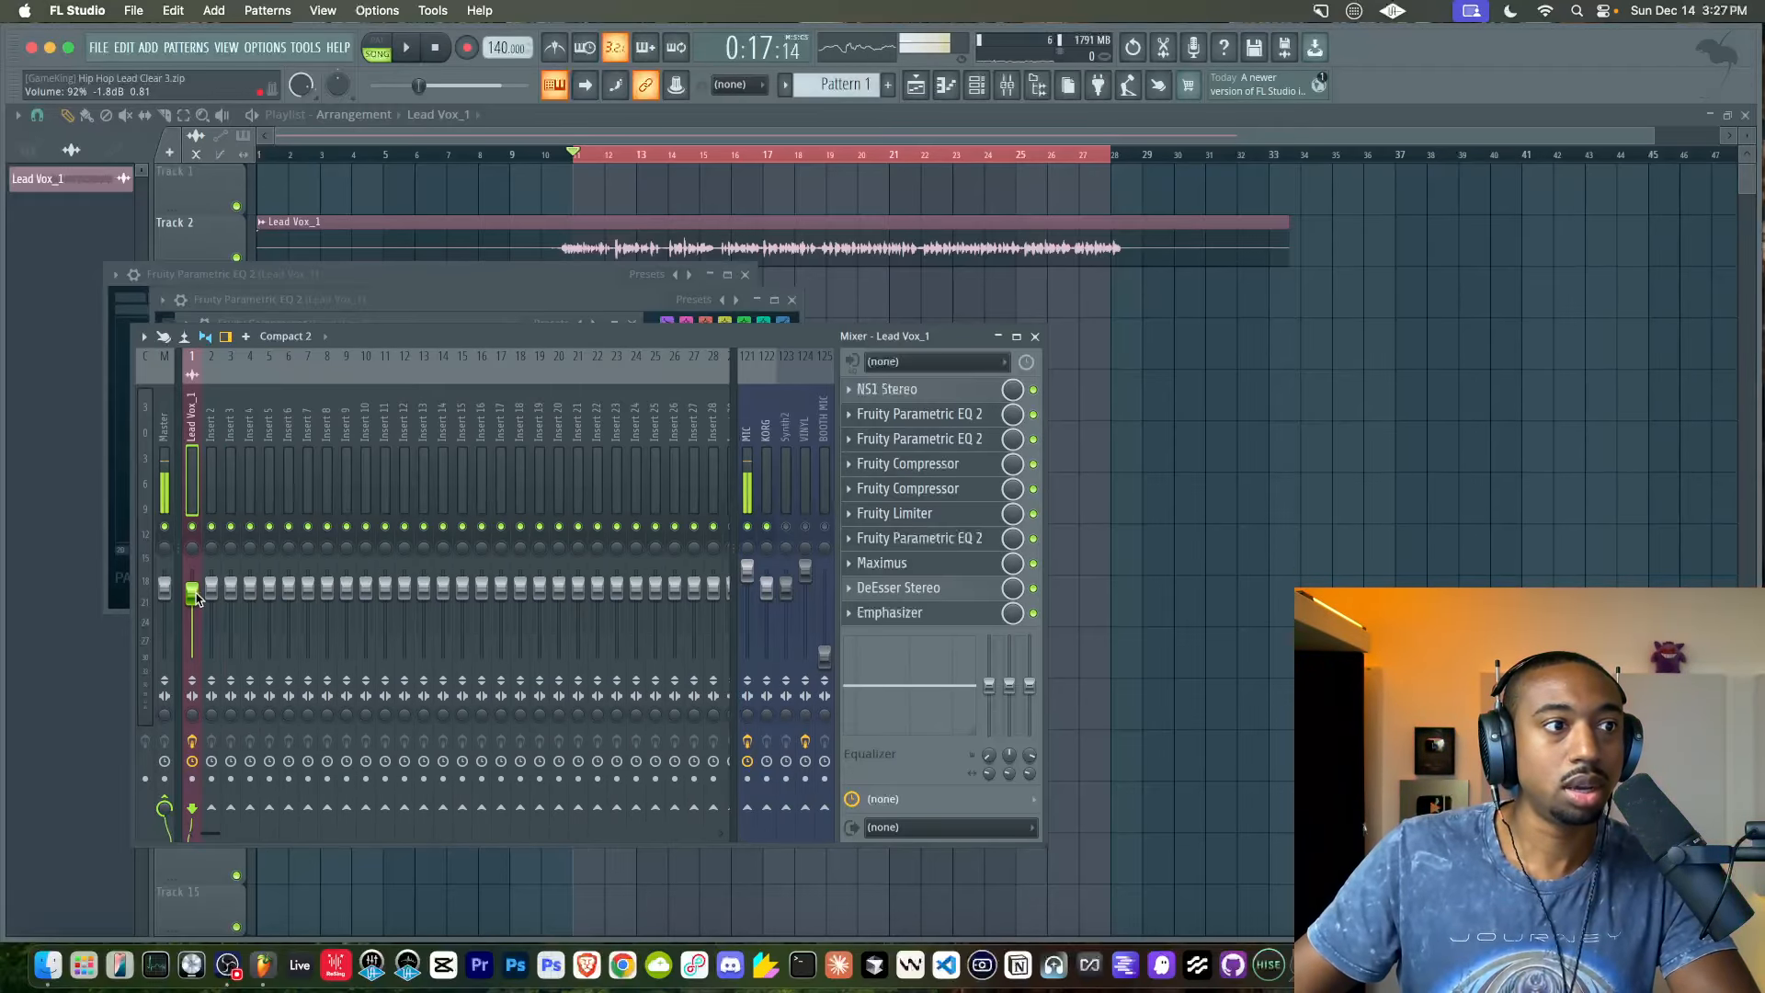
right_click(193, 595)
click(211, 601)
Play the vocal while reviewing the first Fruity Compressor's settings, and close the compressor
key(space)
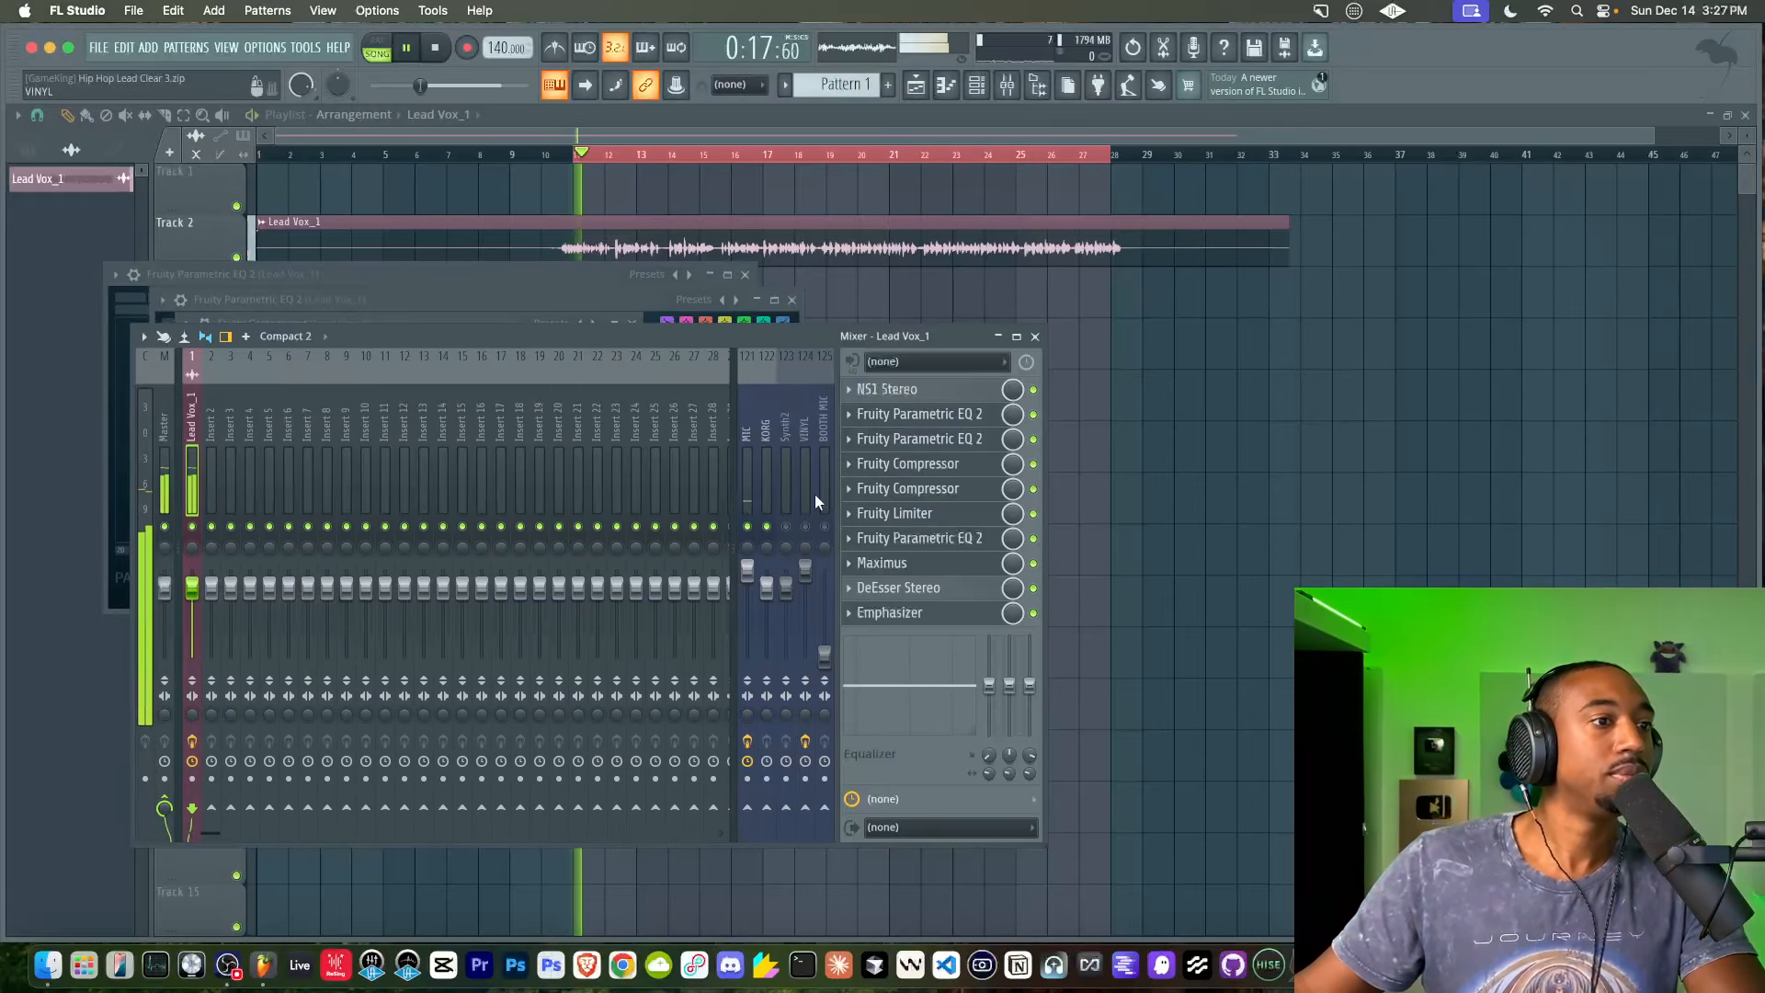
click(962, 471)
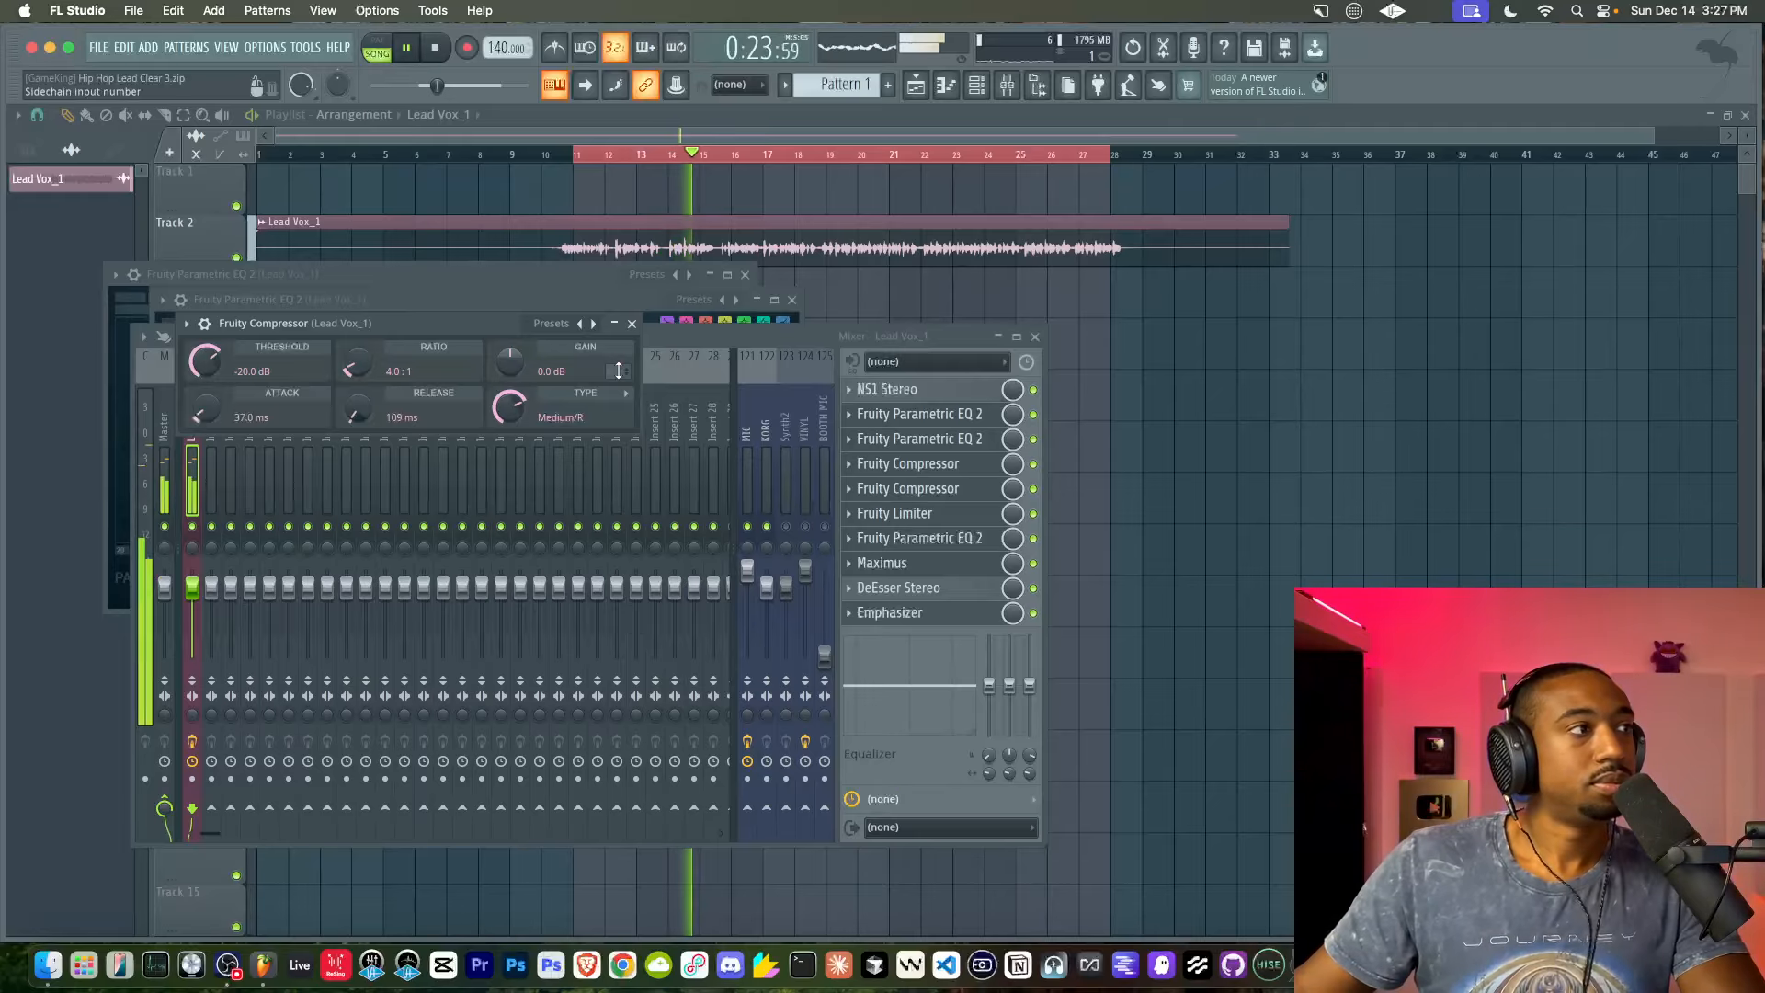
key(space)
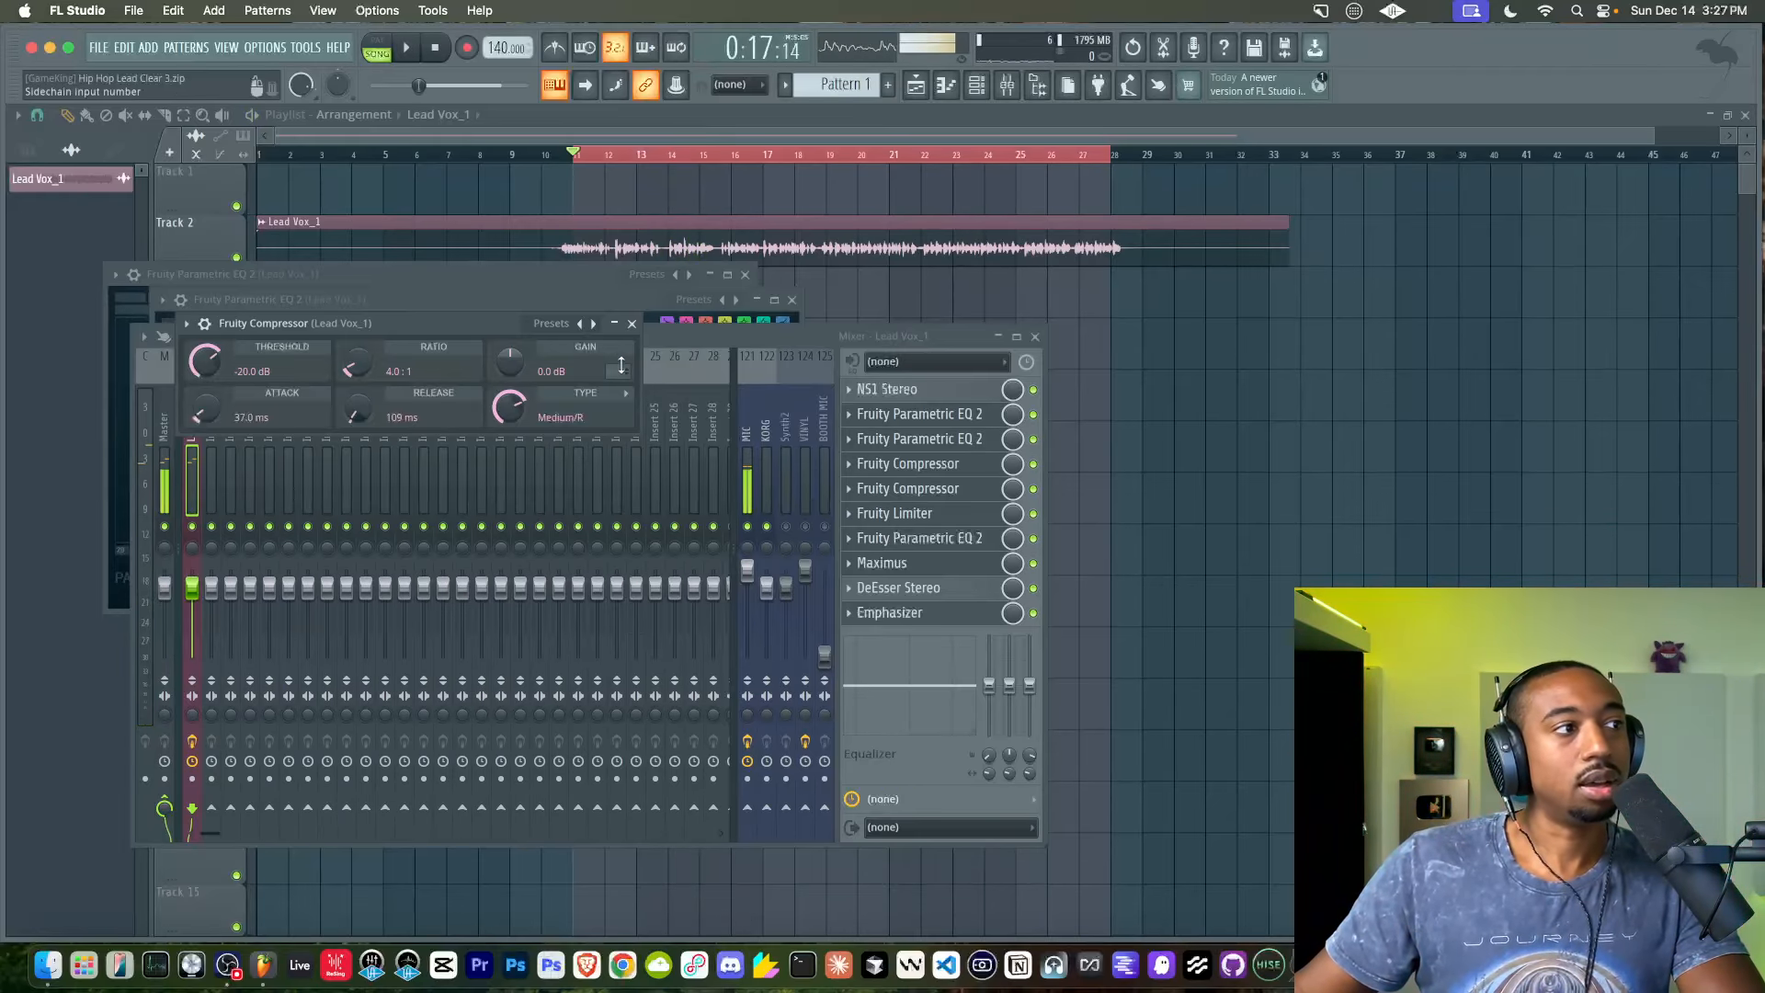
click(633, 324)
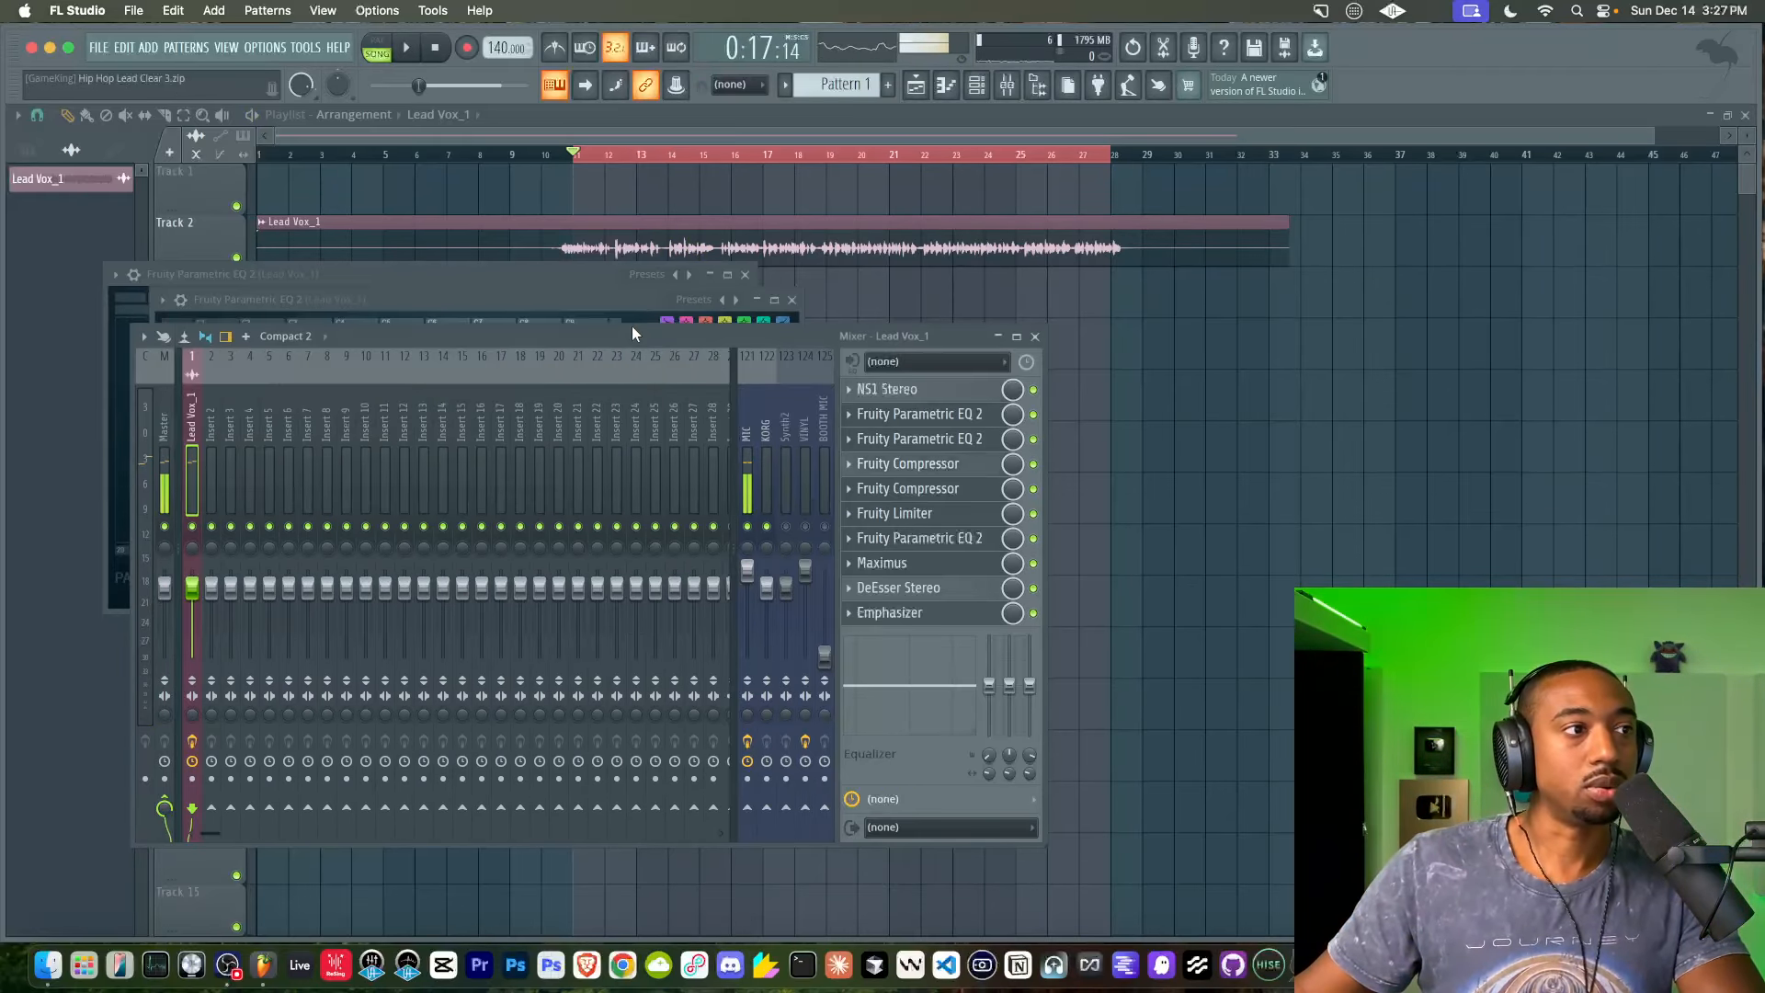
Review the second Fruity Compressor's settings, bypass it and audition the vocal without it
click(944, 492)
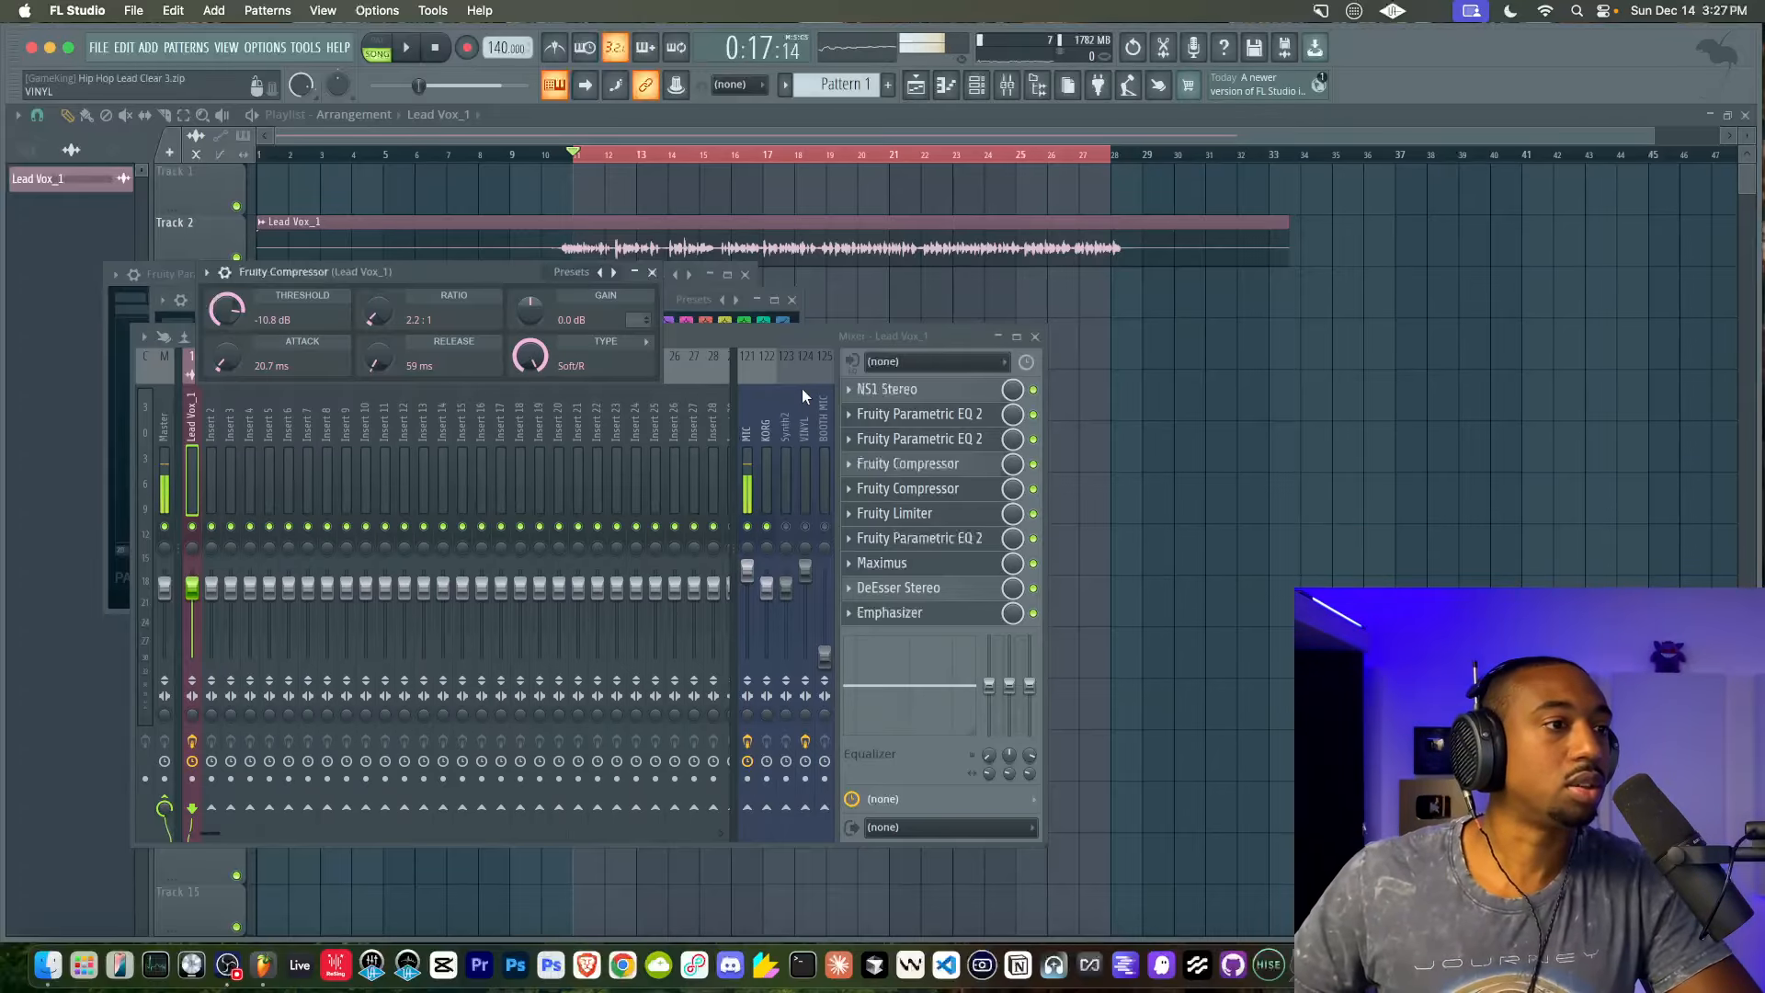
click(1033, 489)
key(space)
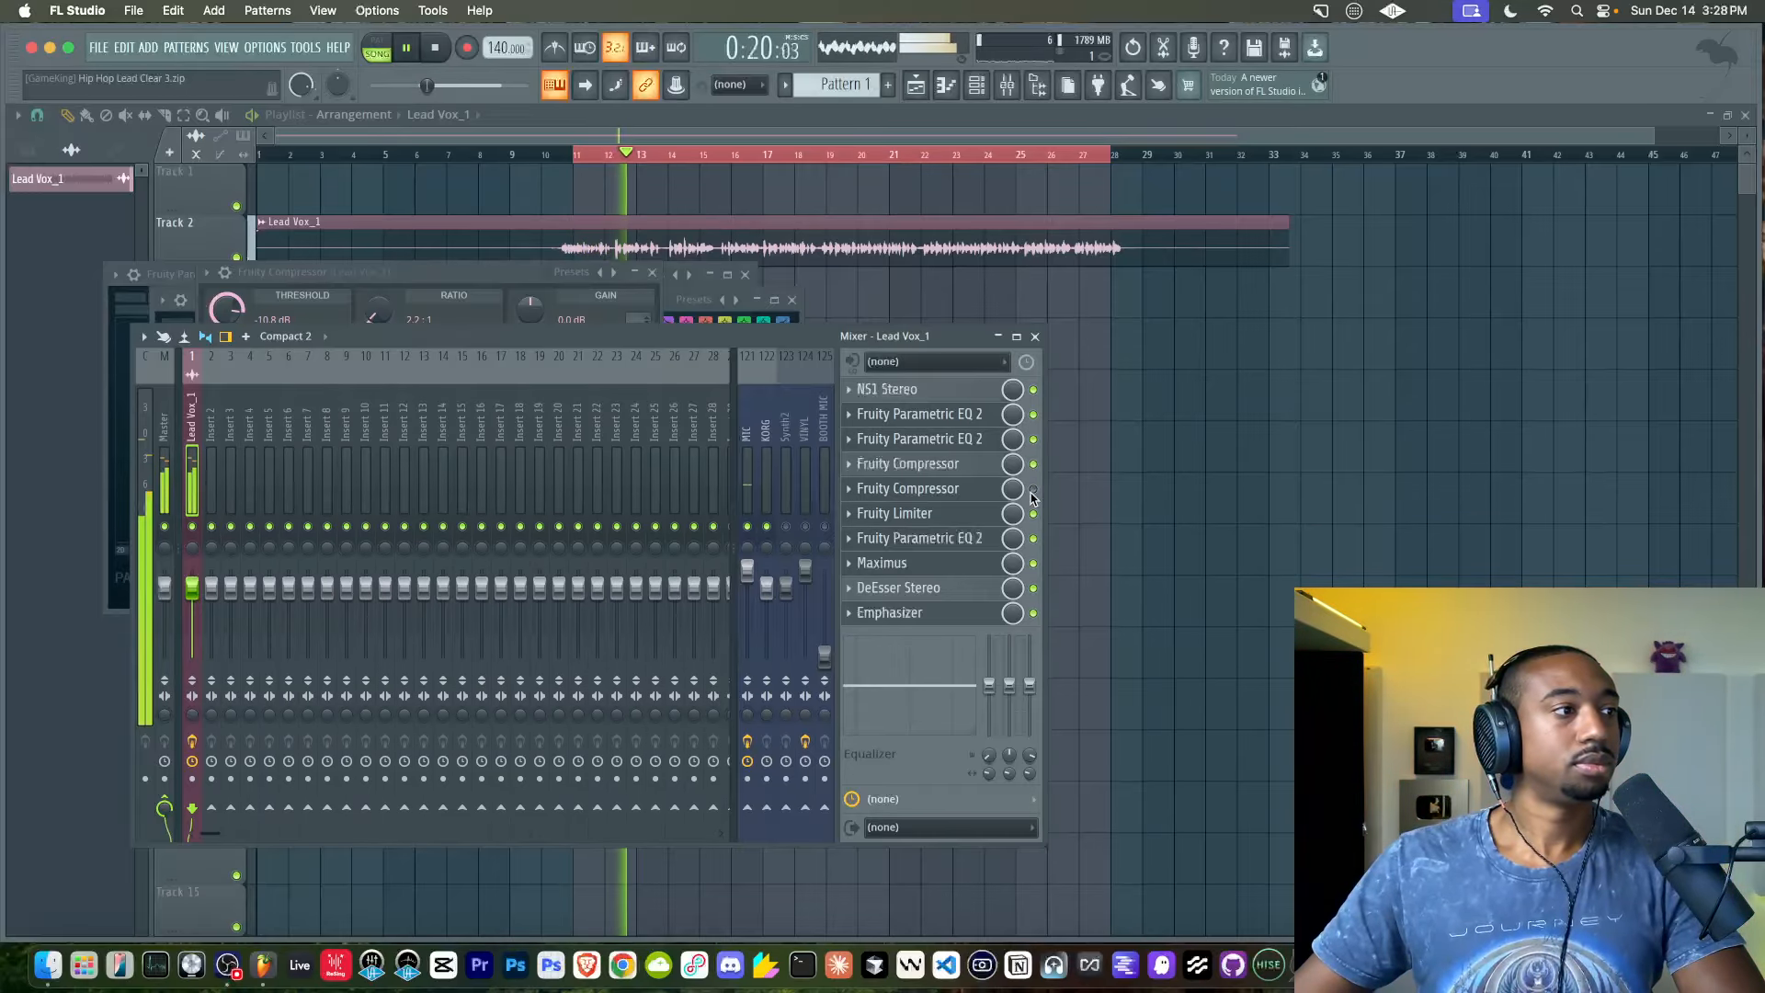
key(space)
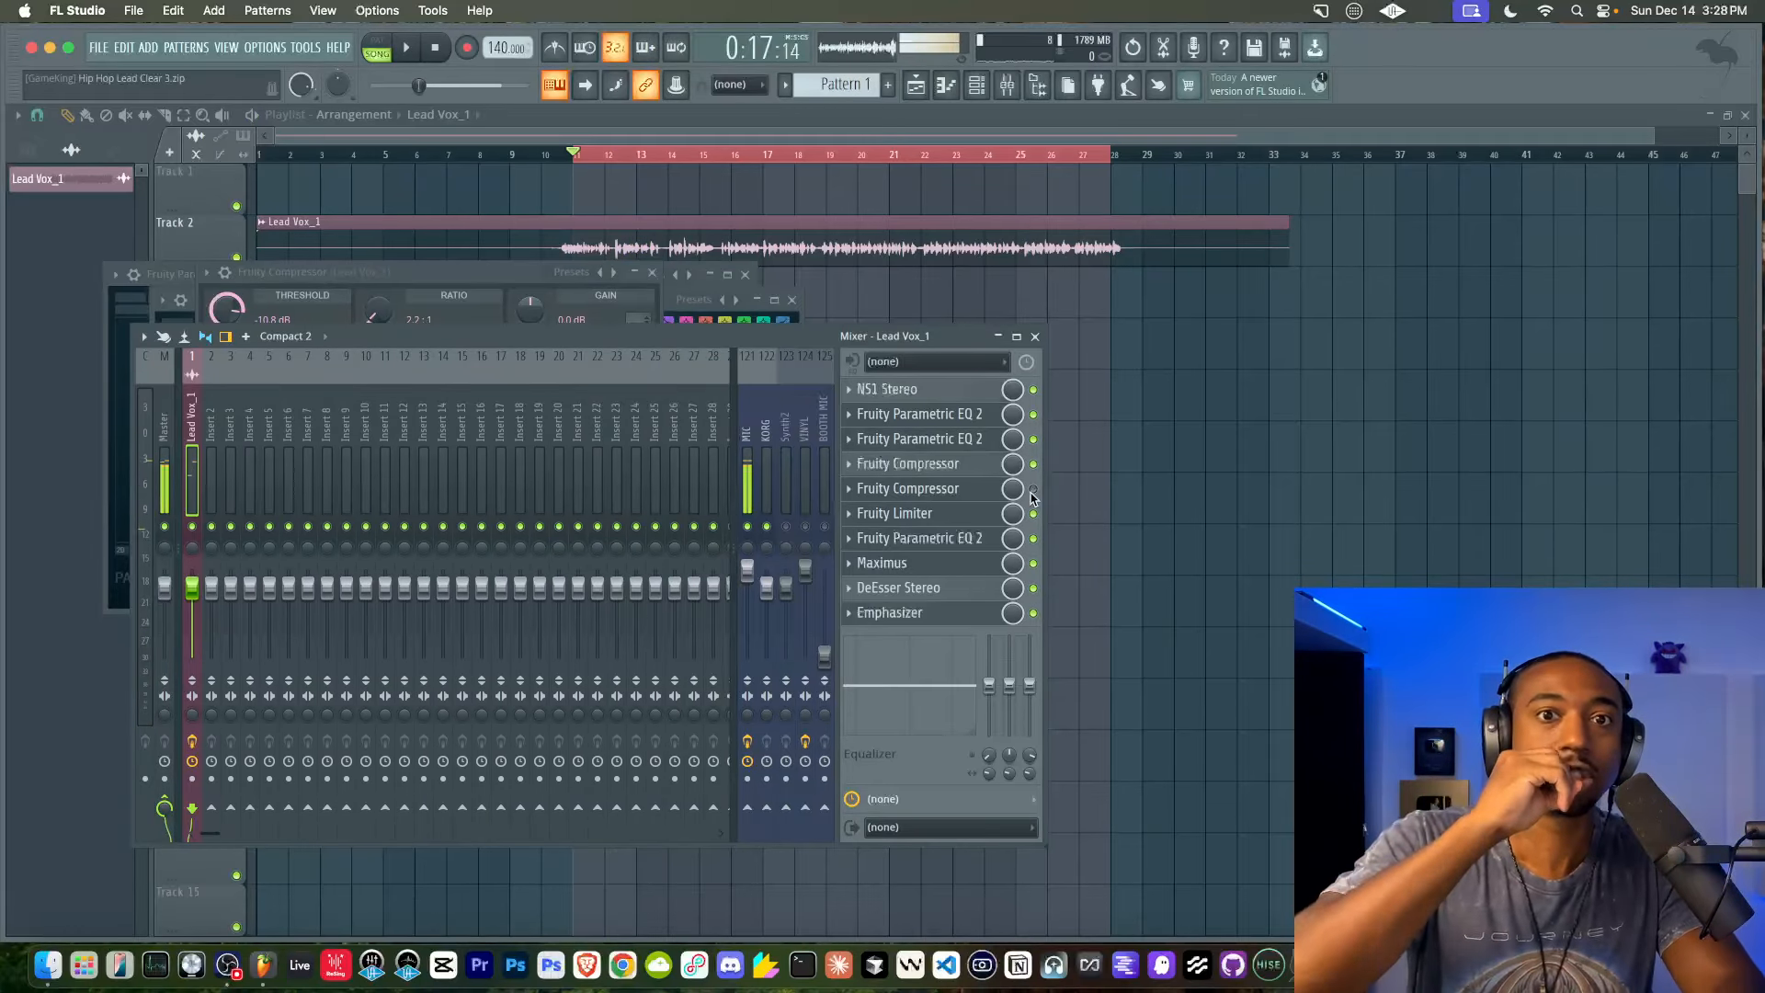
Compare the same vocal phrase with the second Fruity Compressor bypassed and enabled, leaving the compressor enabled
key(space)
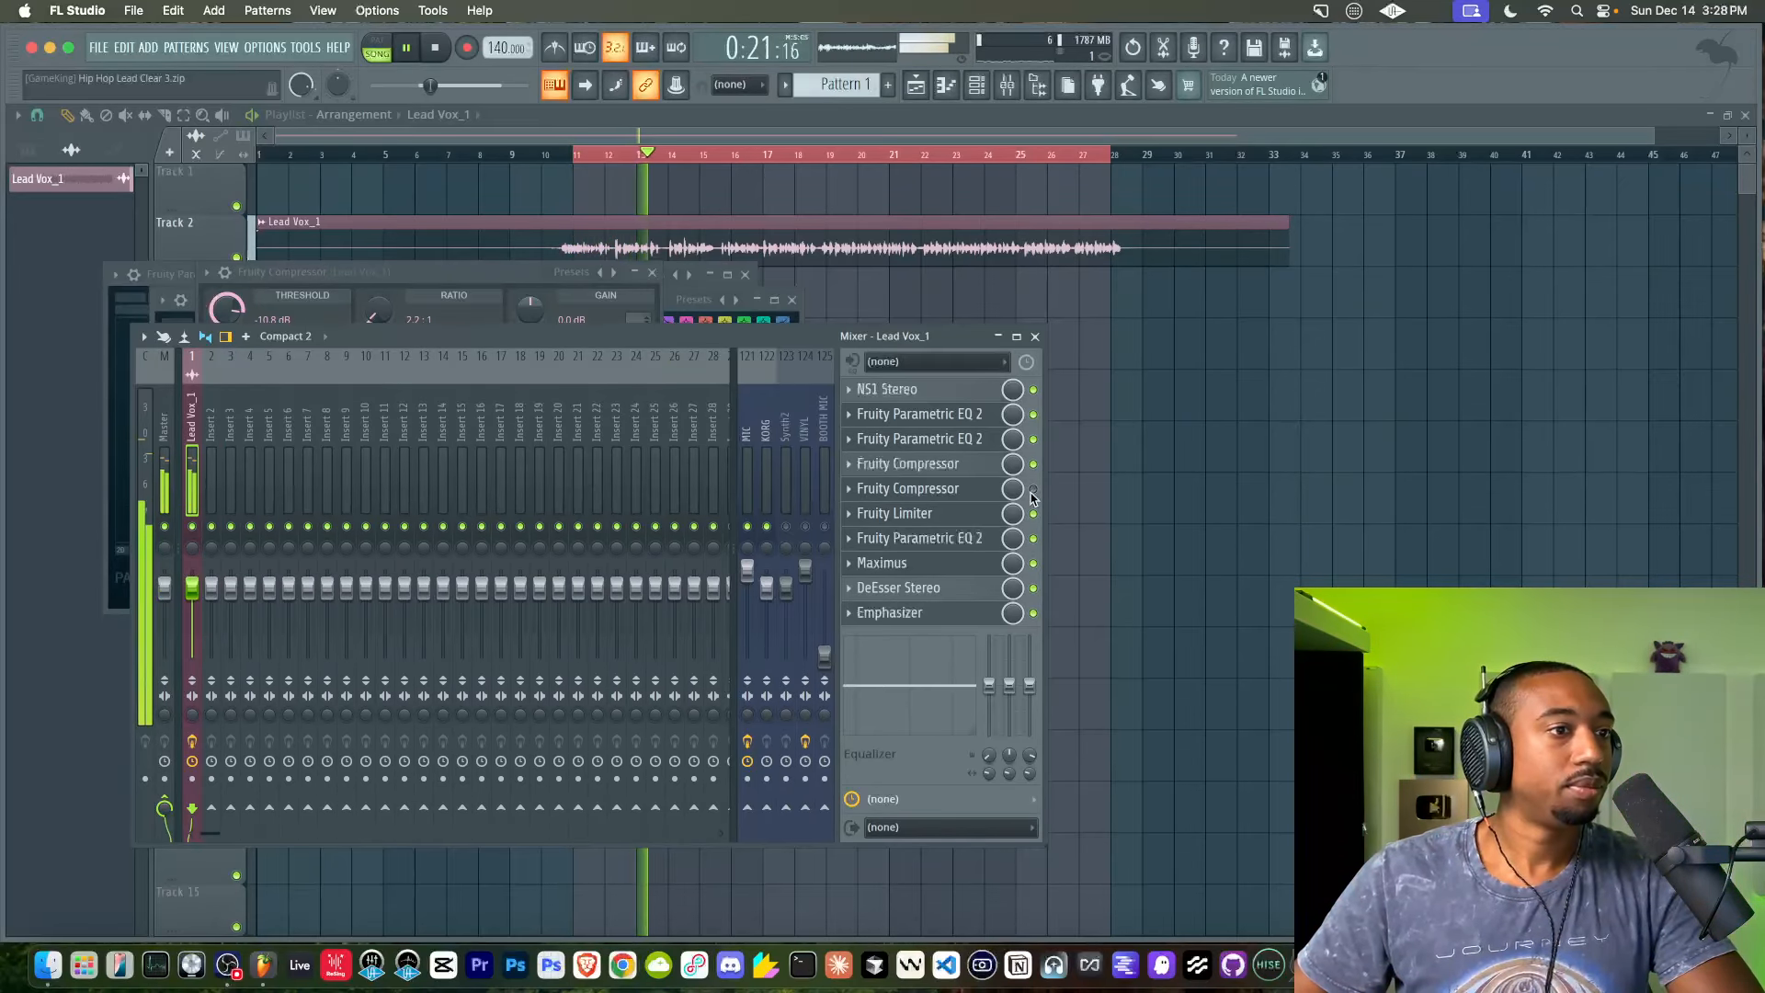
key(space)
key(space)
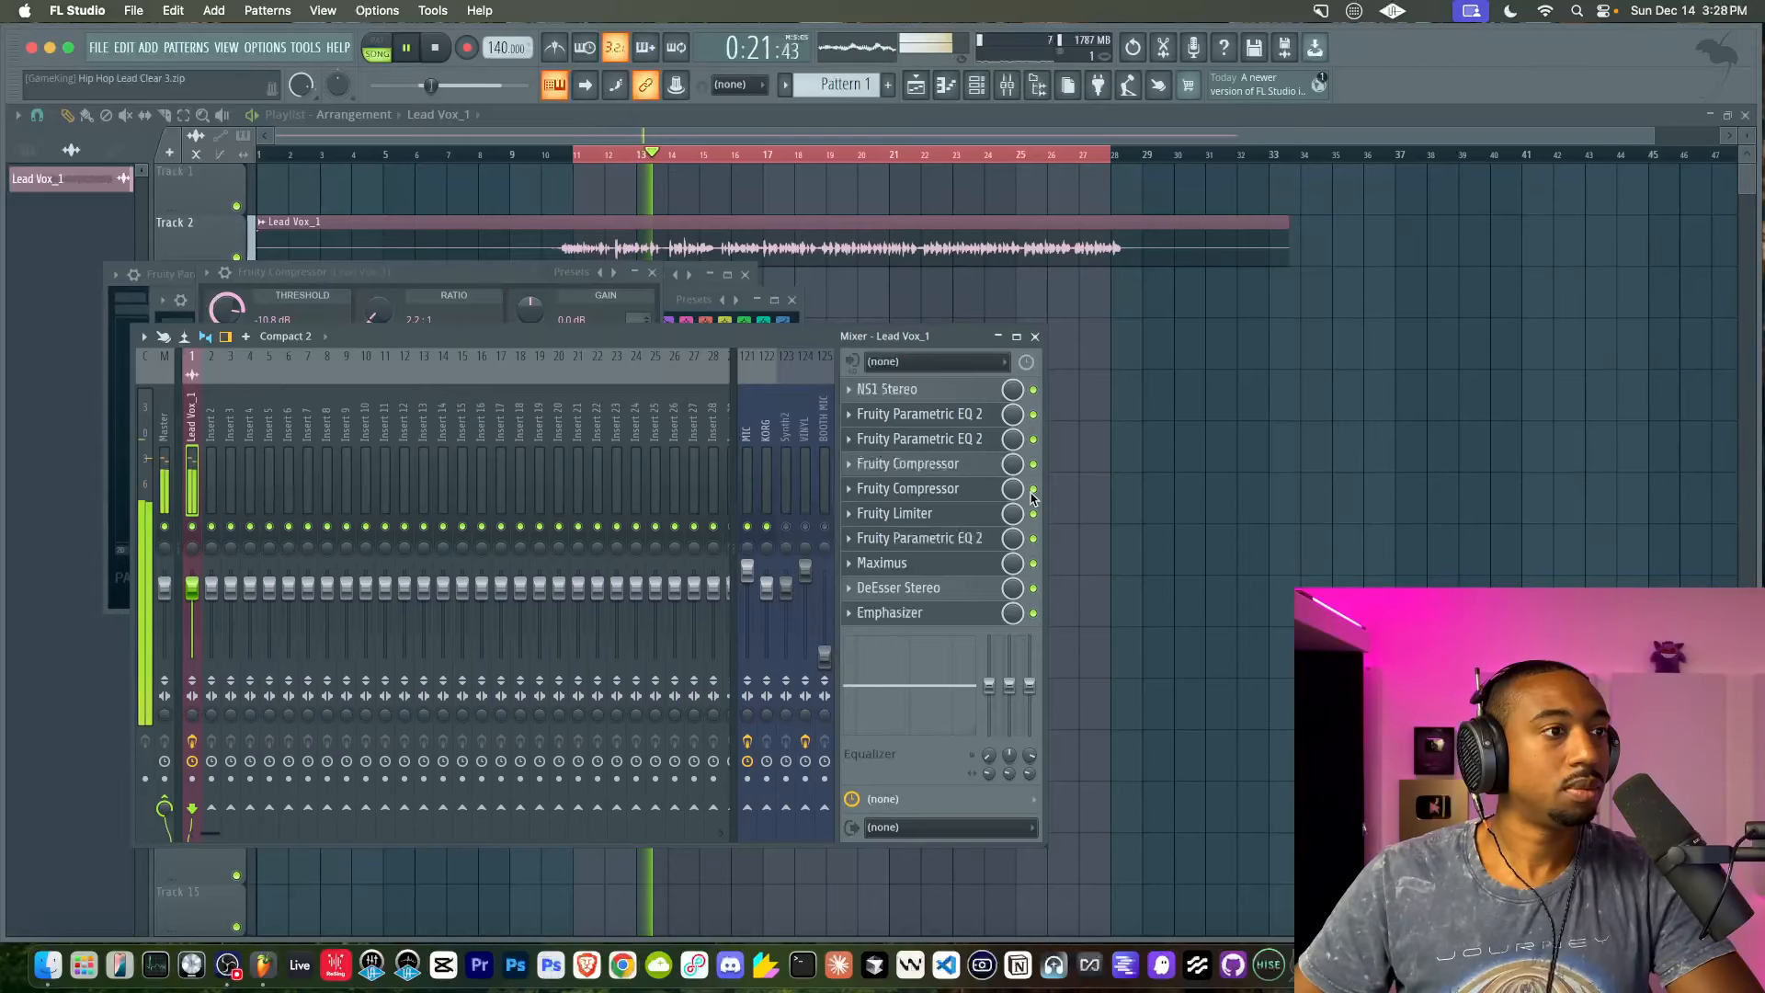
key(space)
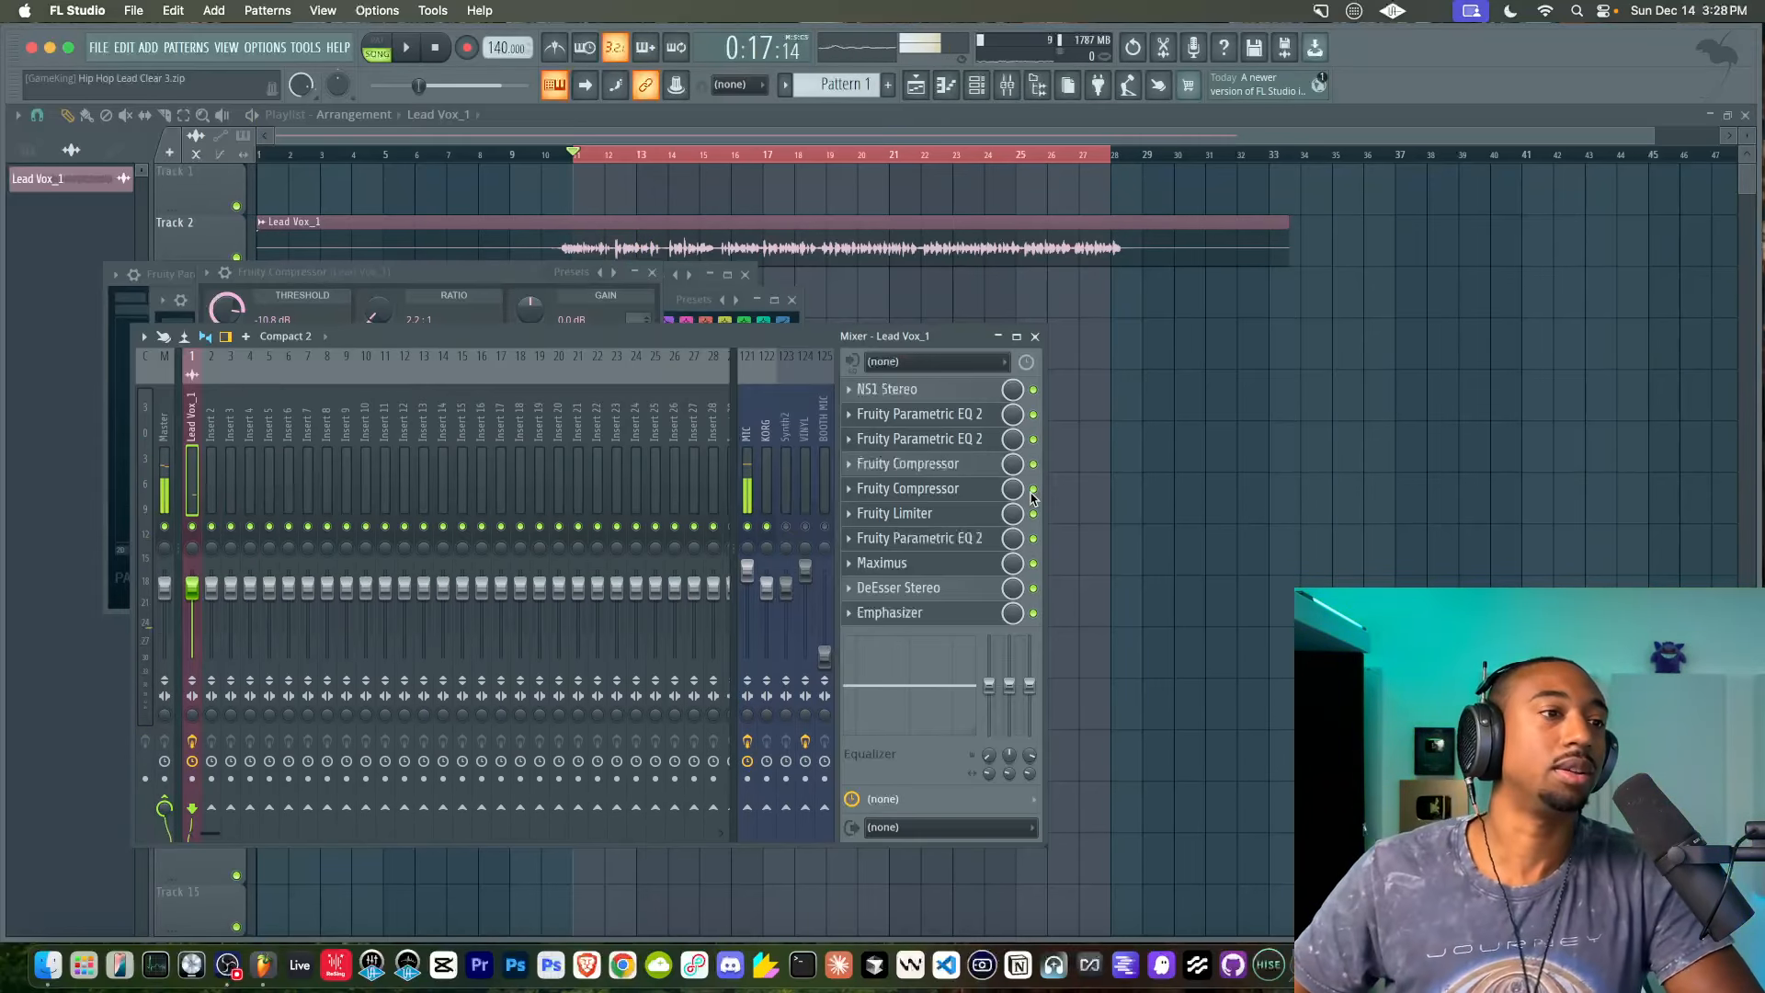
key(space)
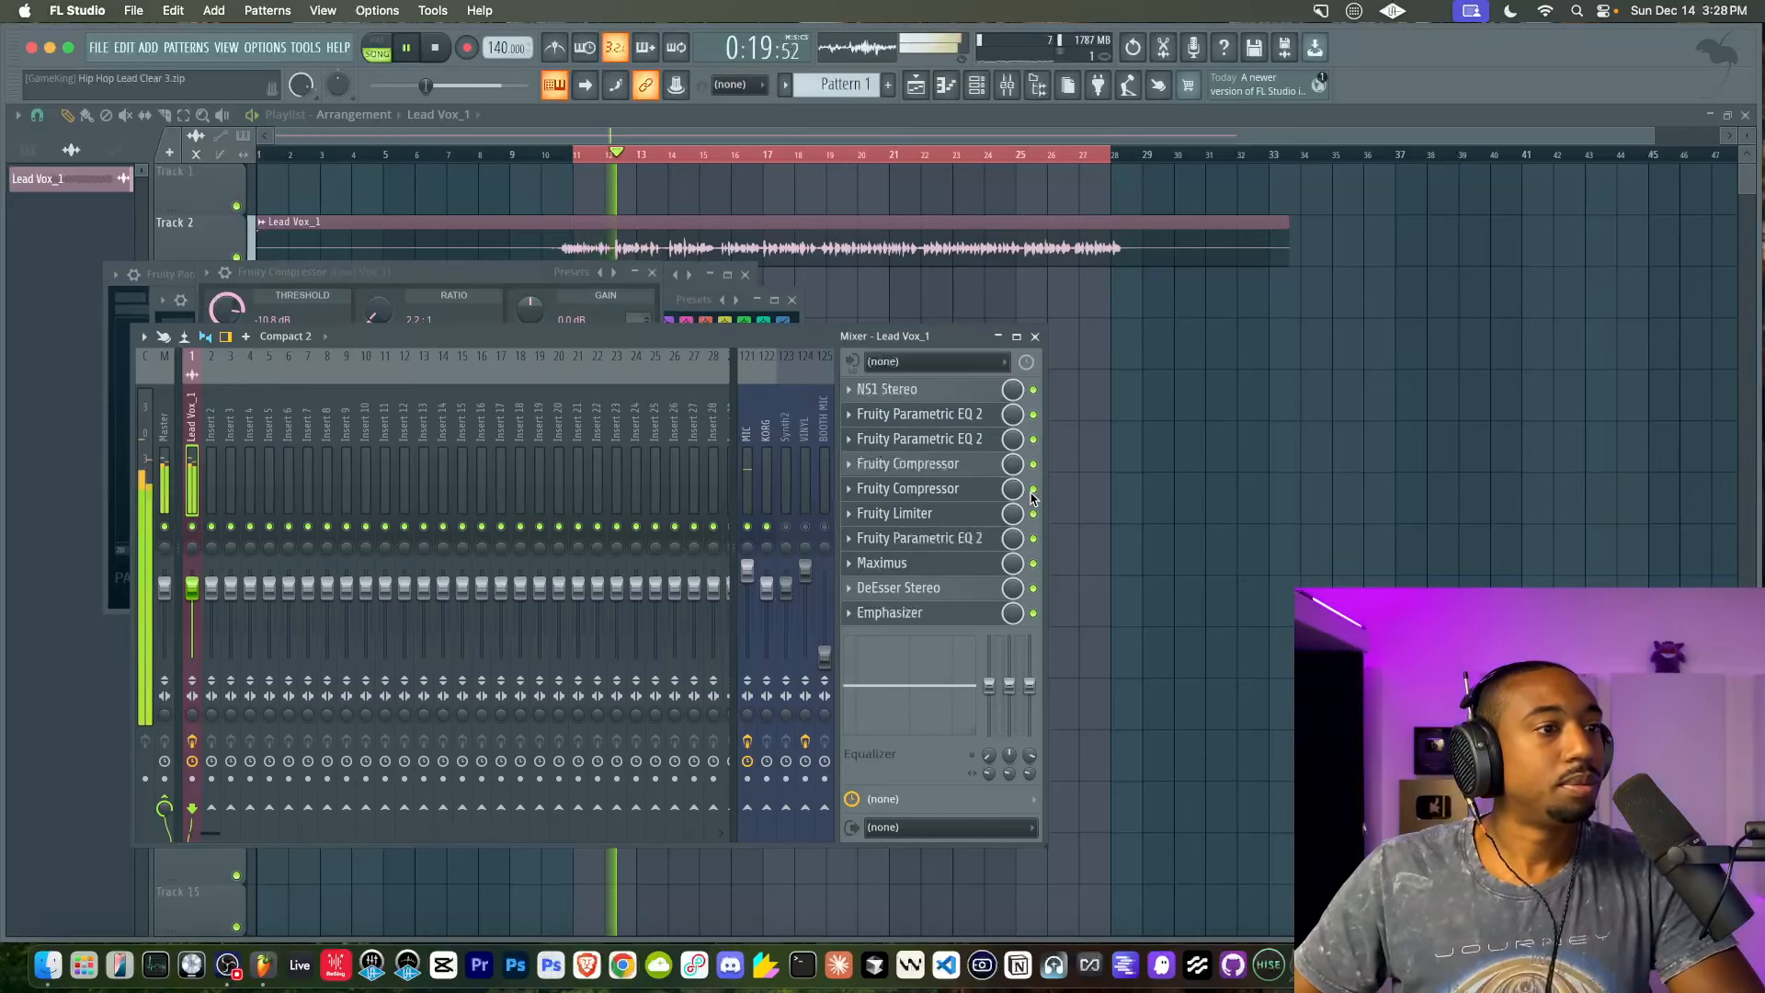
click(1031, 493)
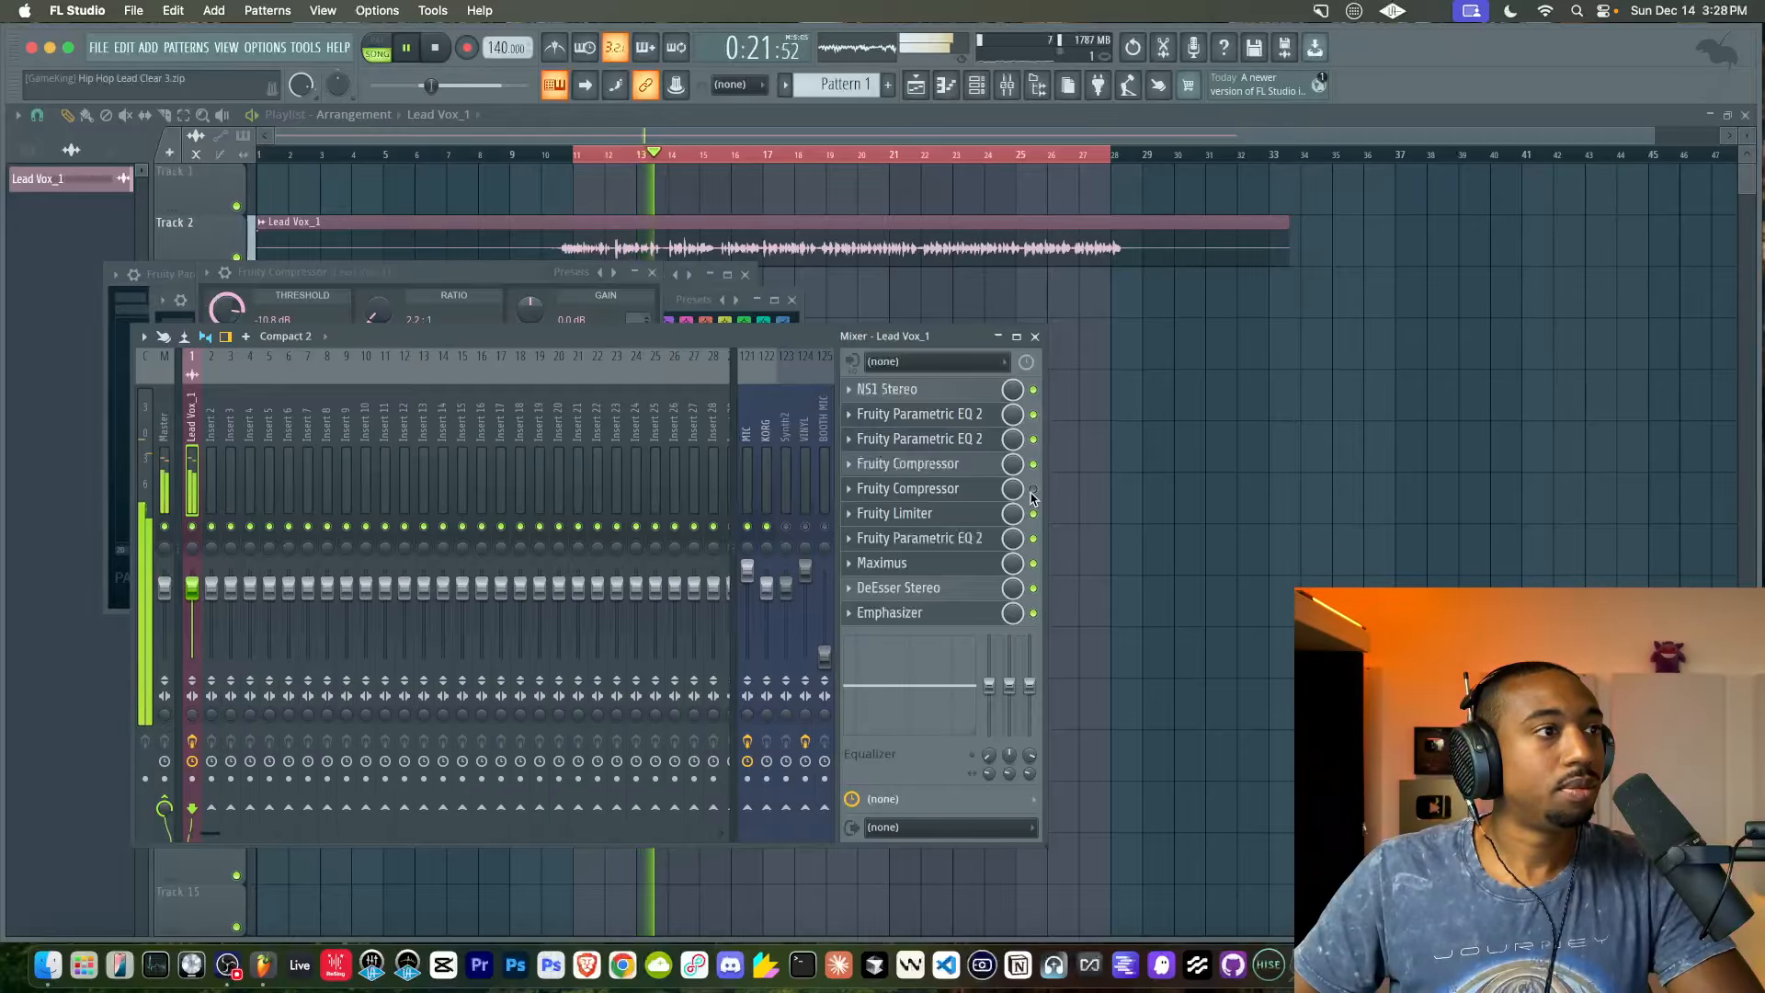
key(space)
key(space)
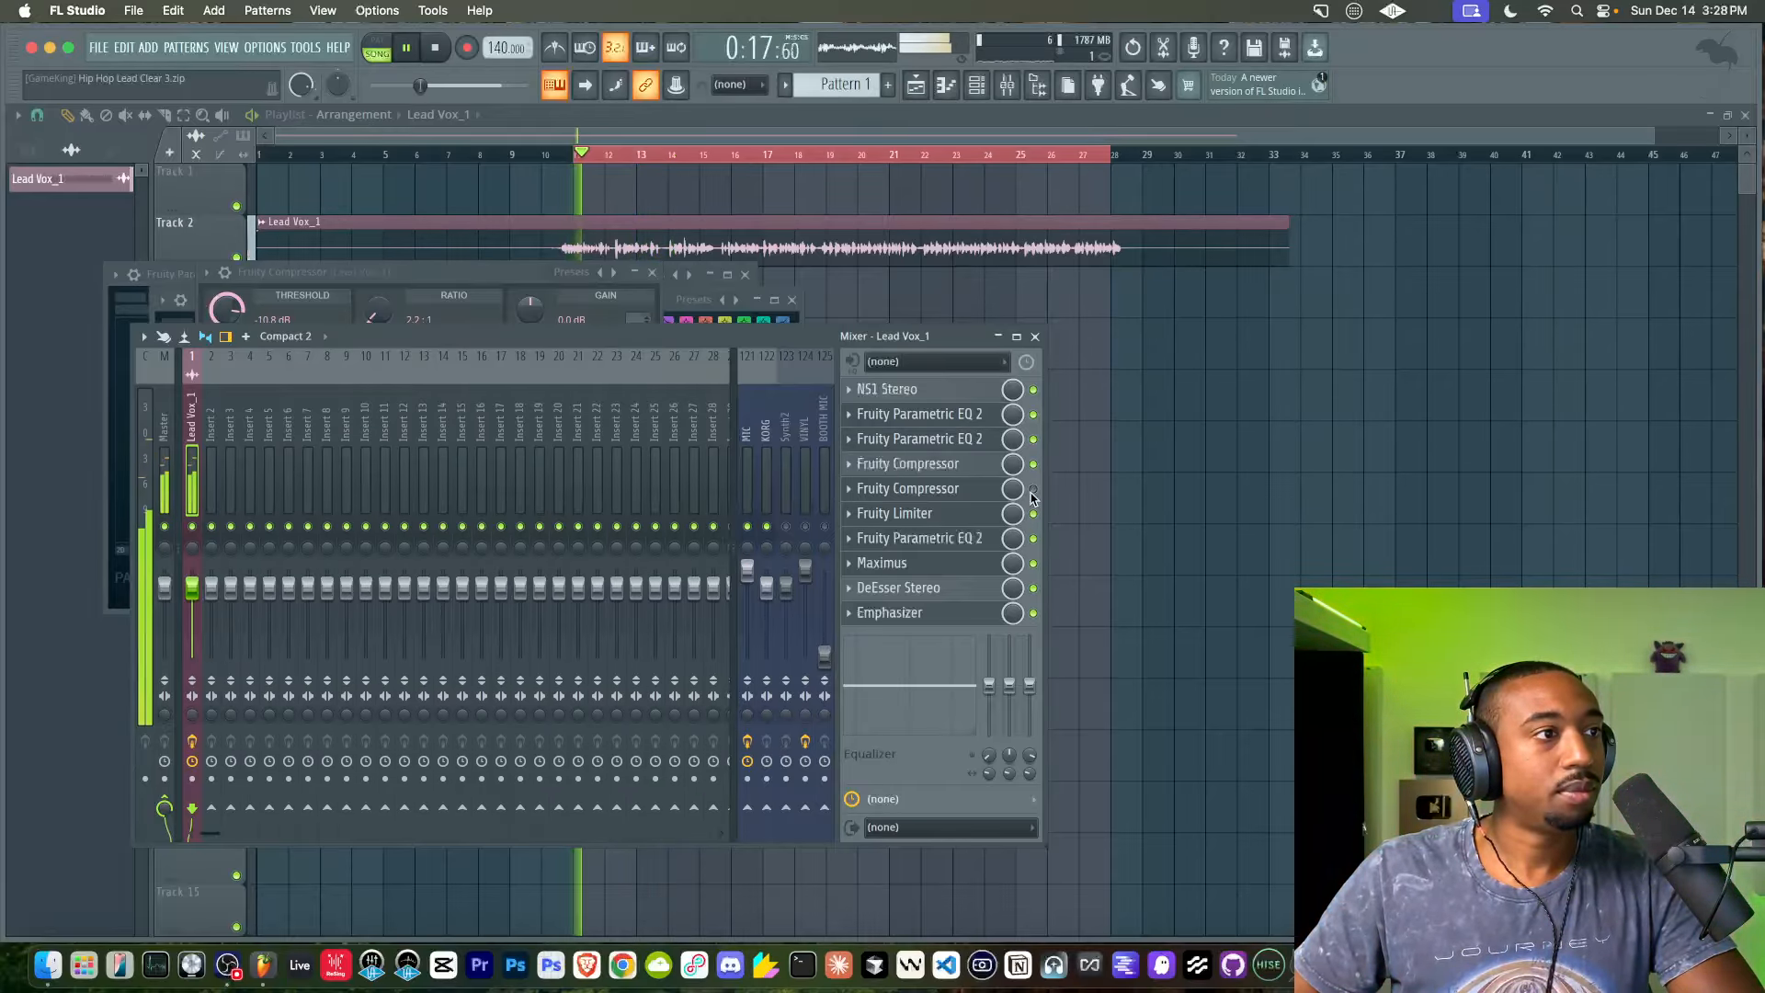
key(space)
key(space)
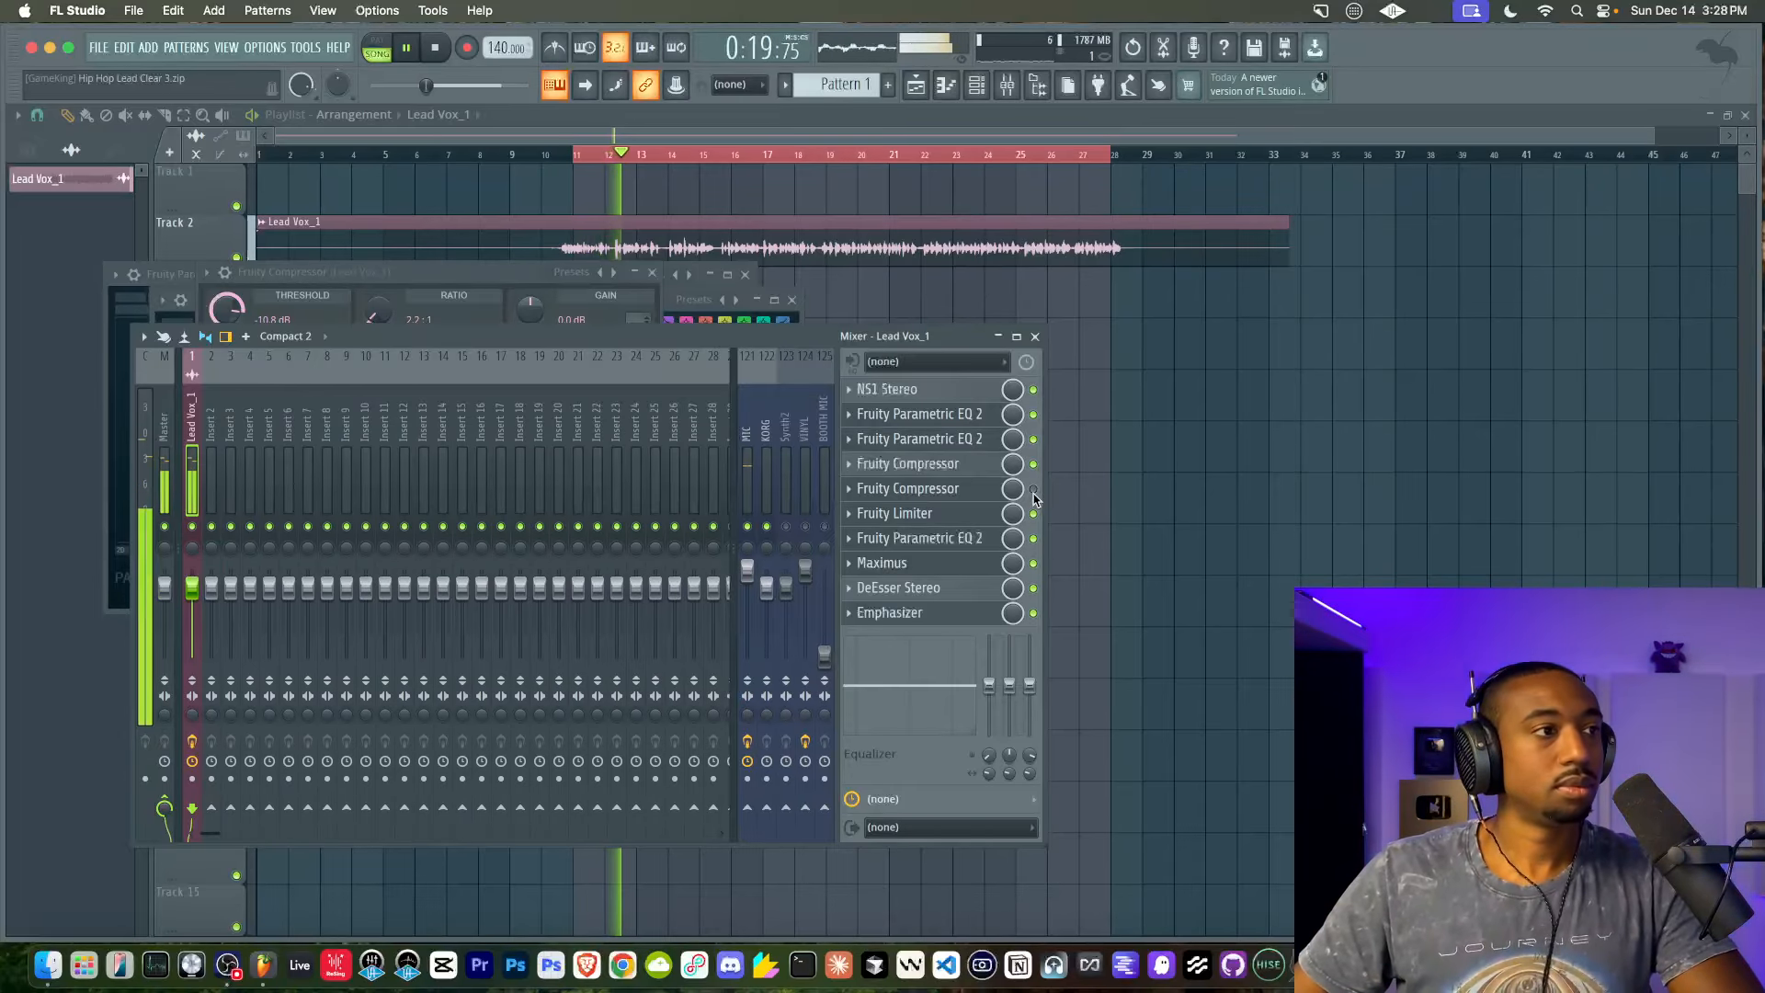
key(space)
key(space)
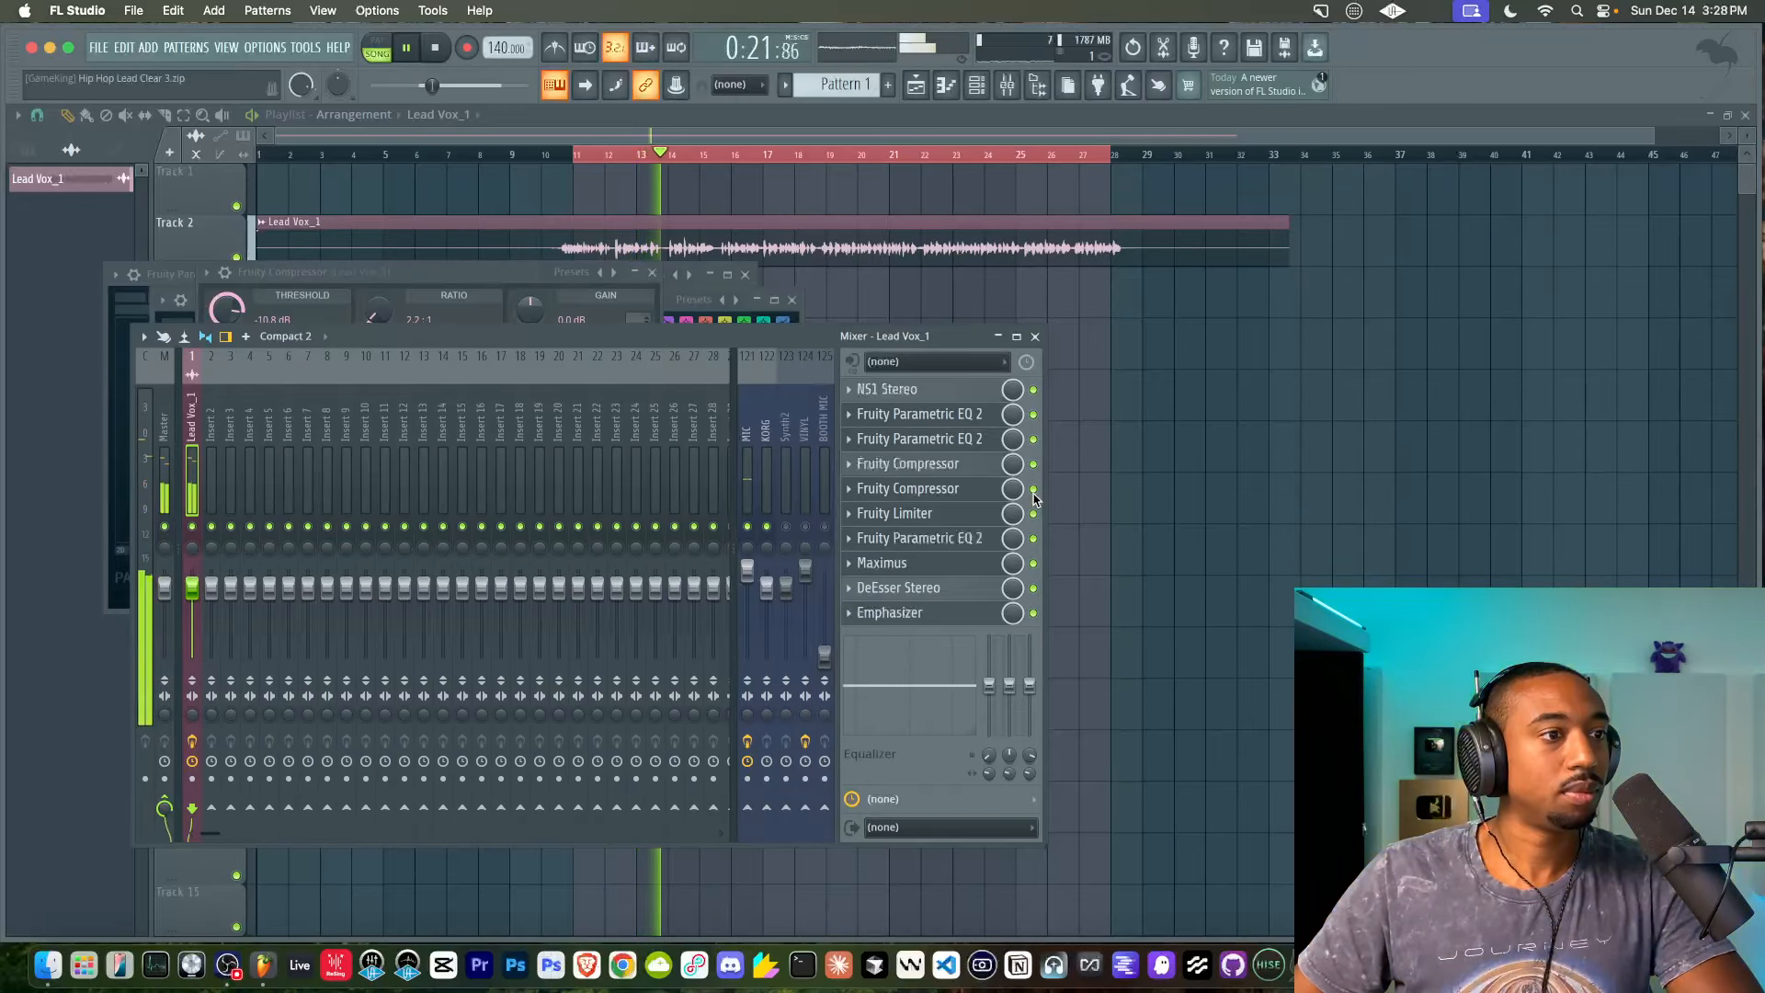
key(space)
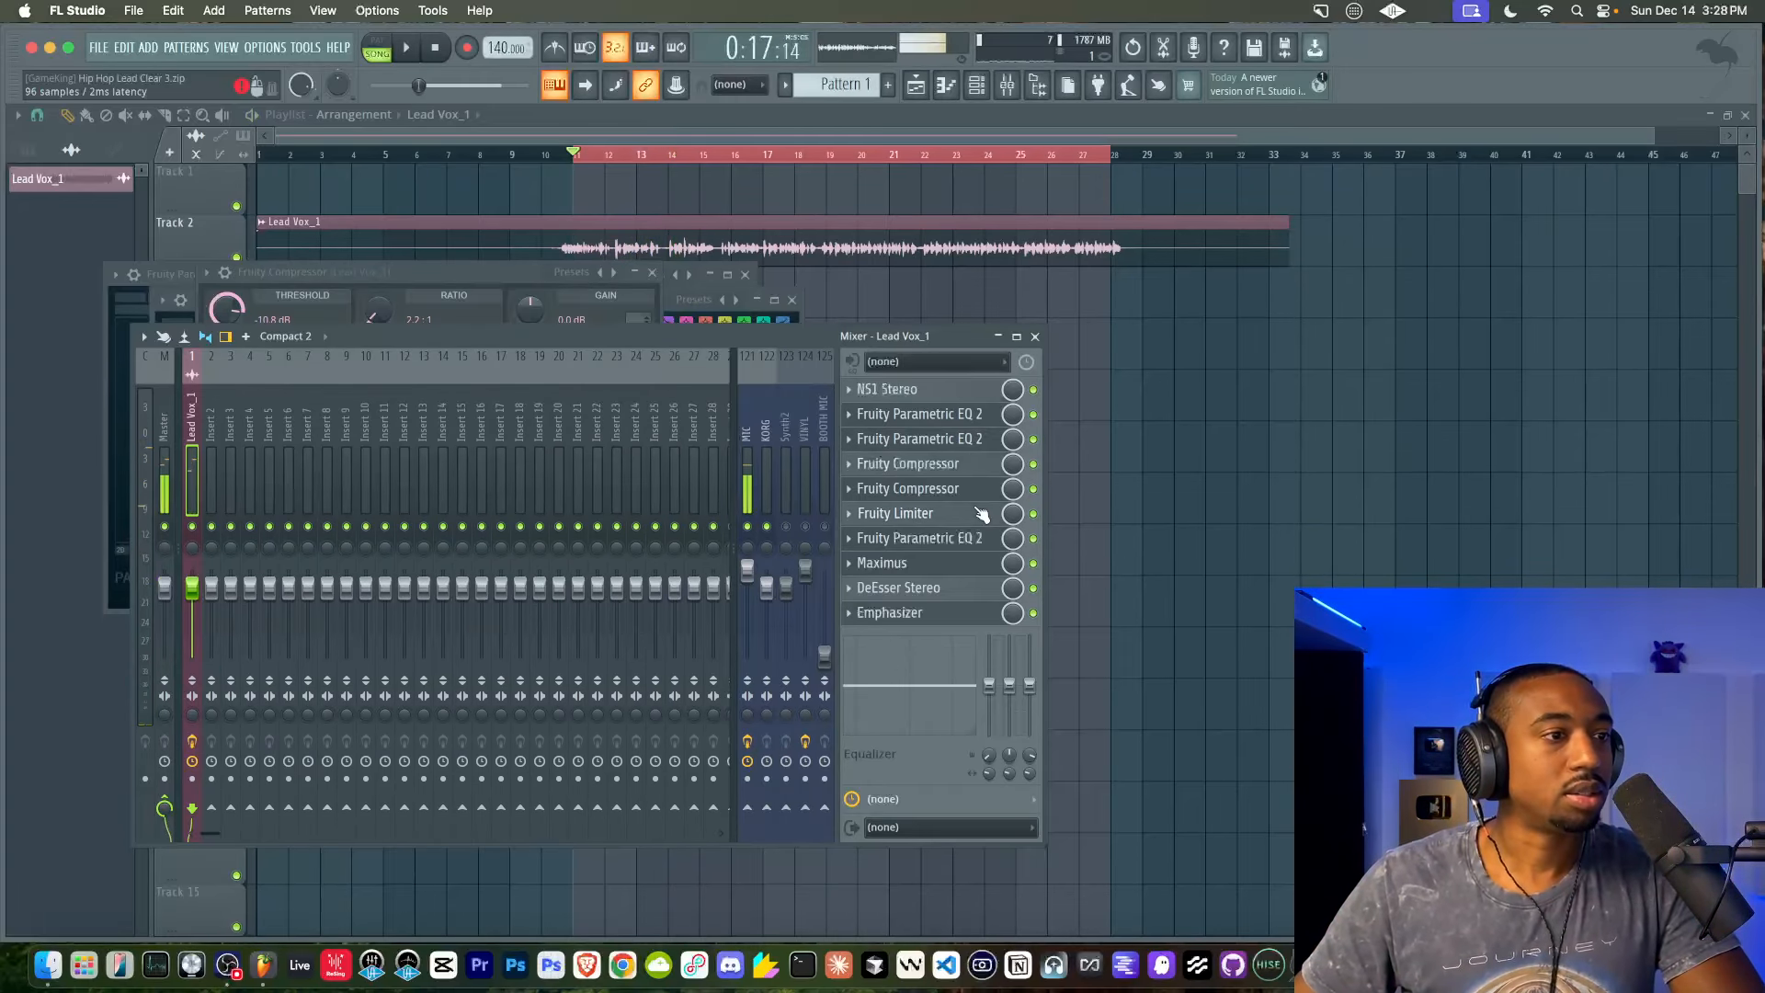
Examine the Fruity Limiter's compression settings and its display while playing the vocal
click(982, 513)
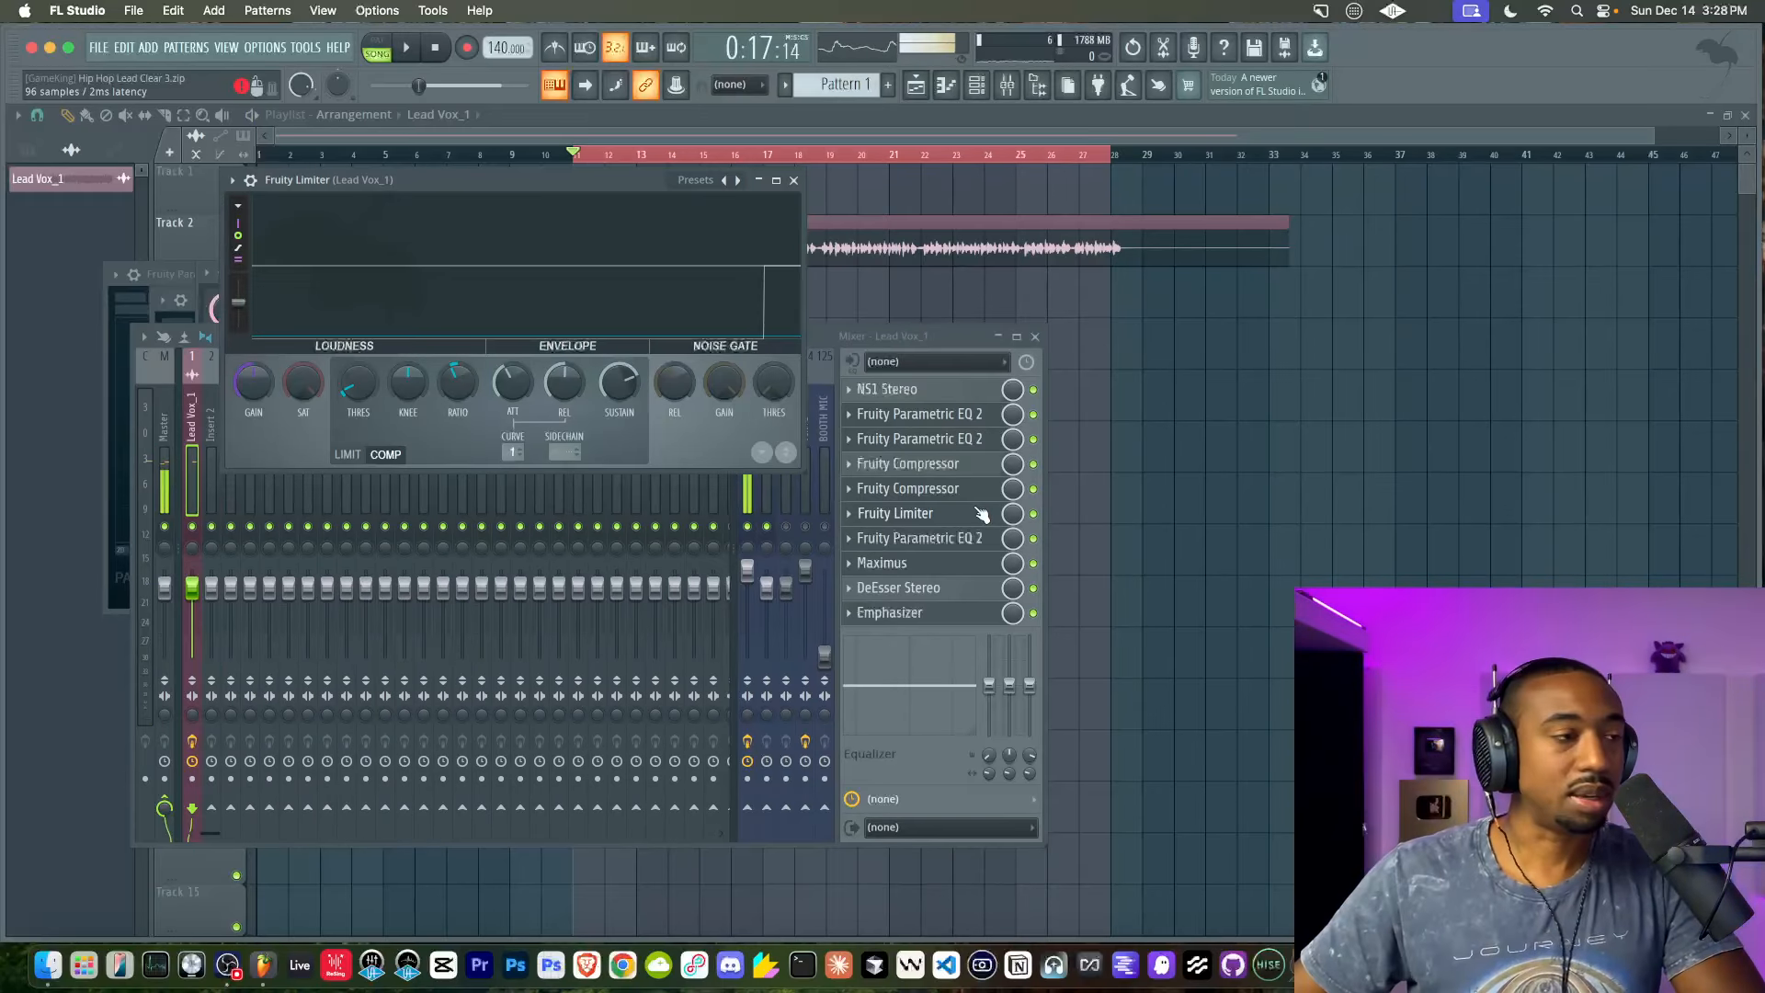
drag(489, 184, 466, 196)
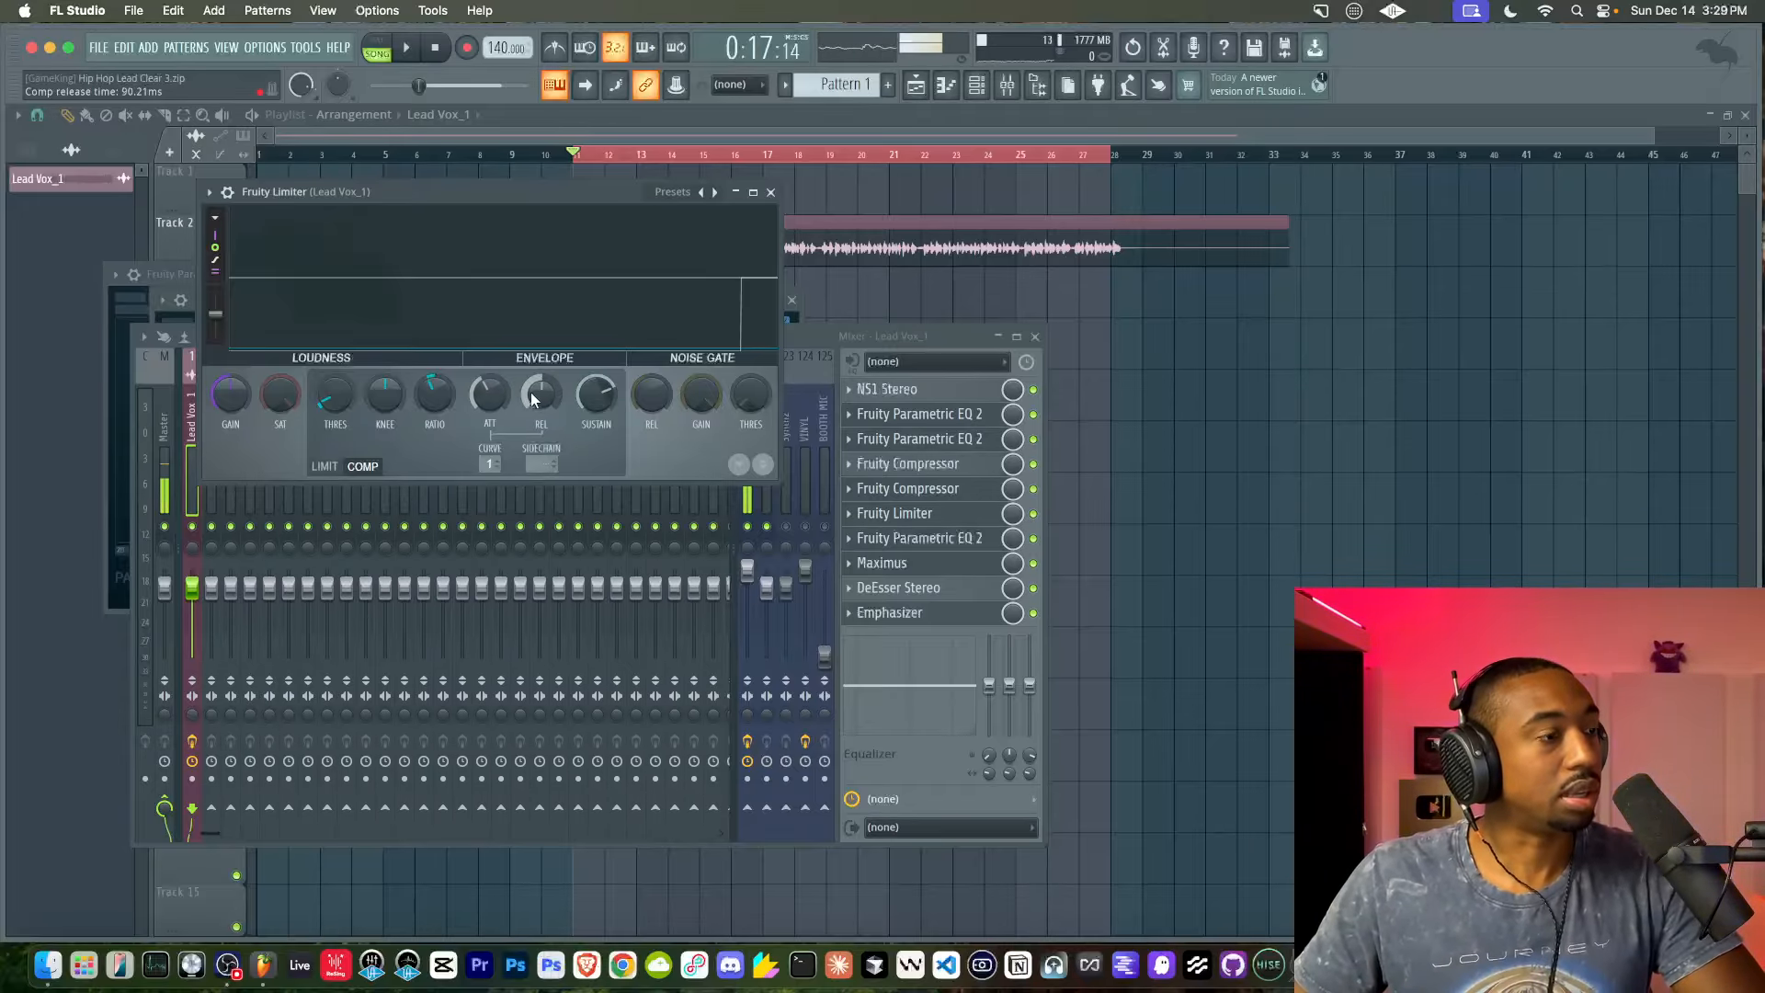
key(space)
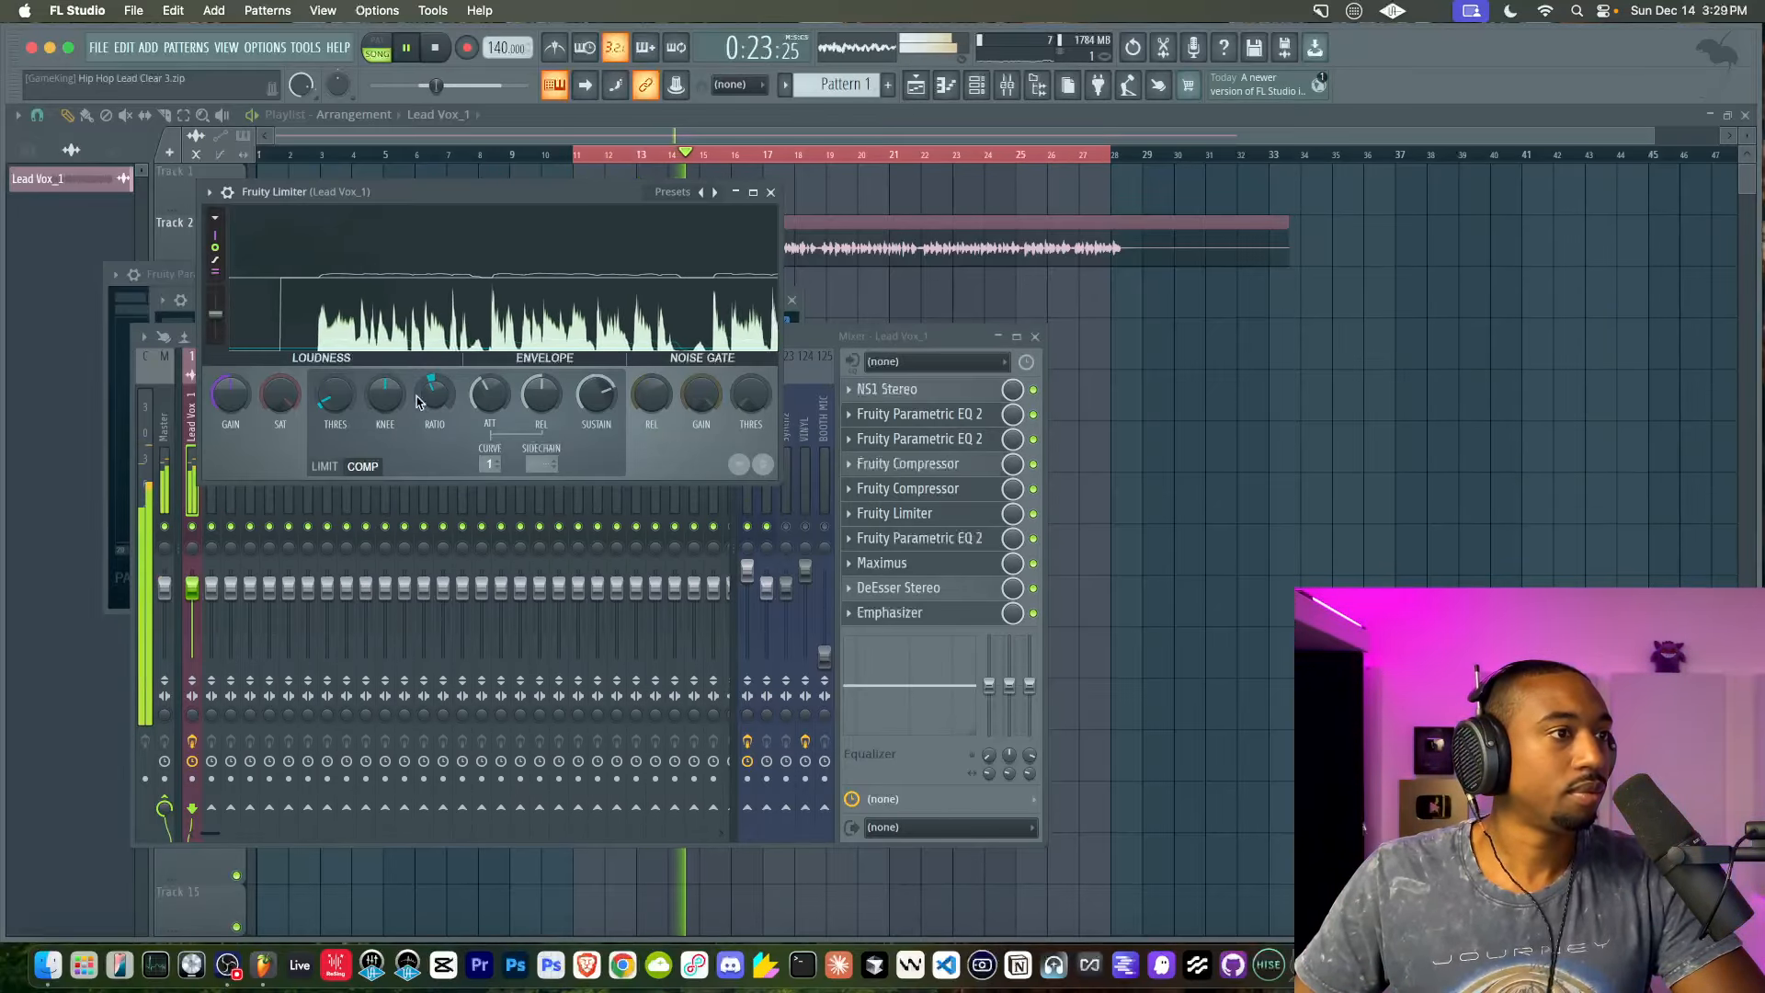
key(space)
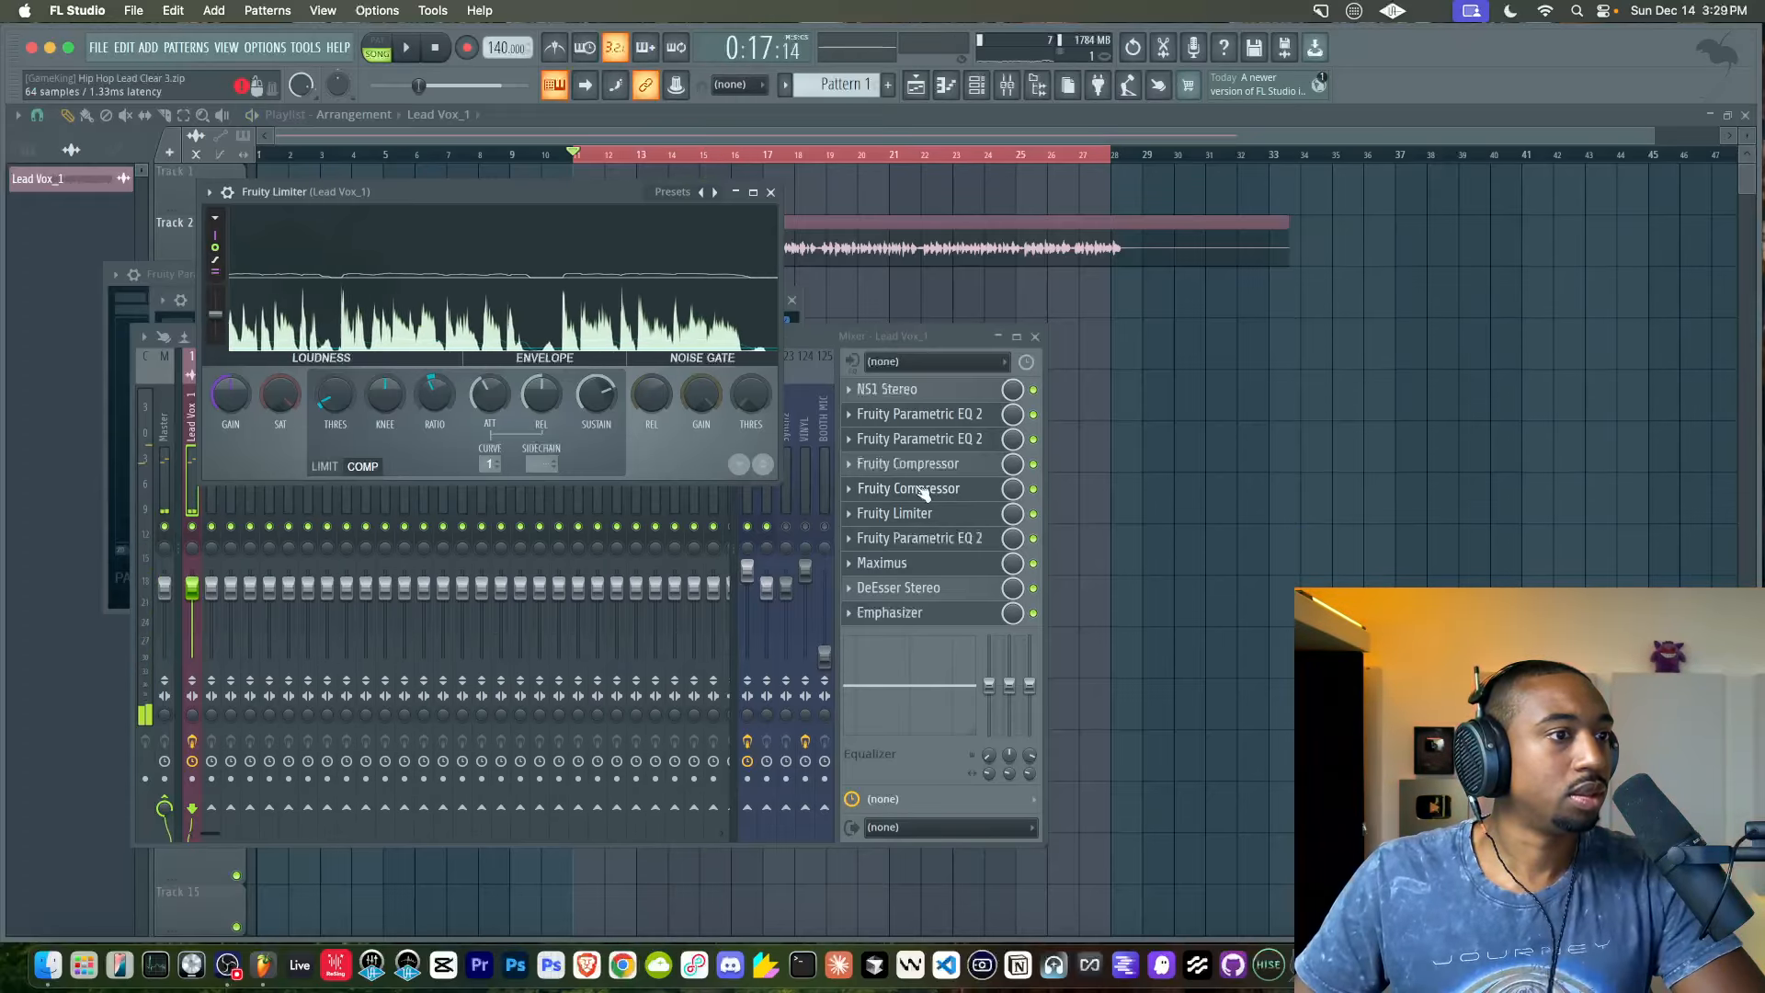
Compare the playing vocal with the Fruity Limiter bypassed and enabled, watching its display with the limiter active
click(1034, 516)
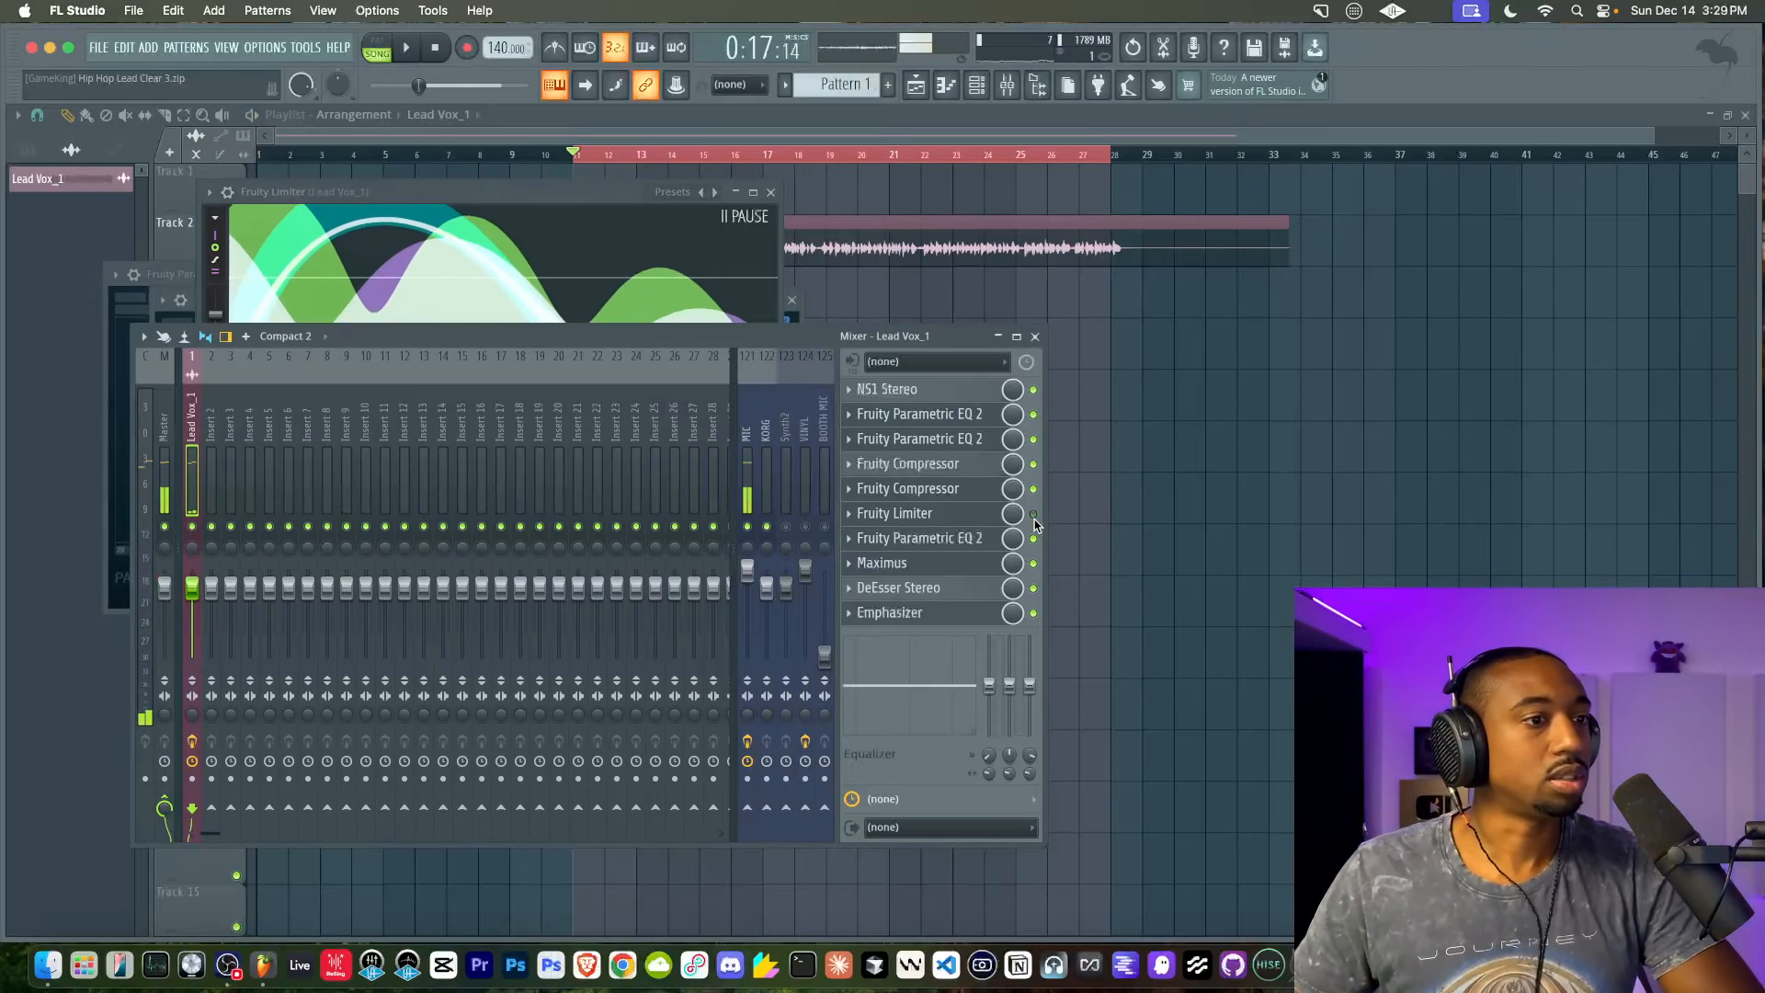
key(space)
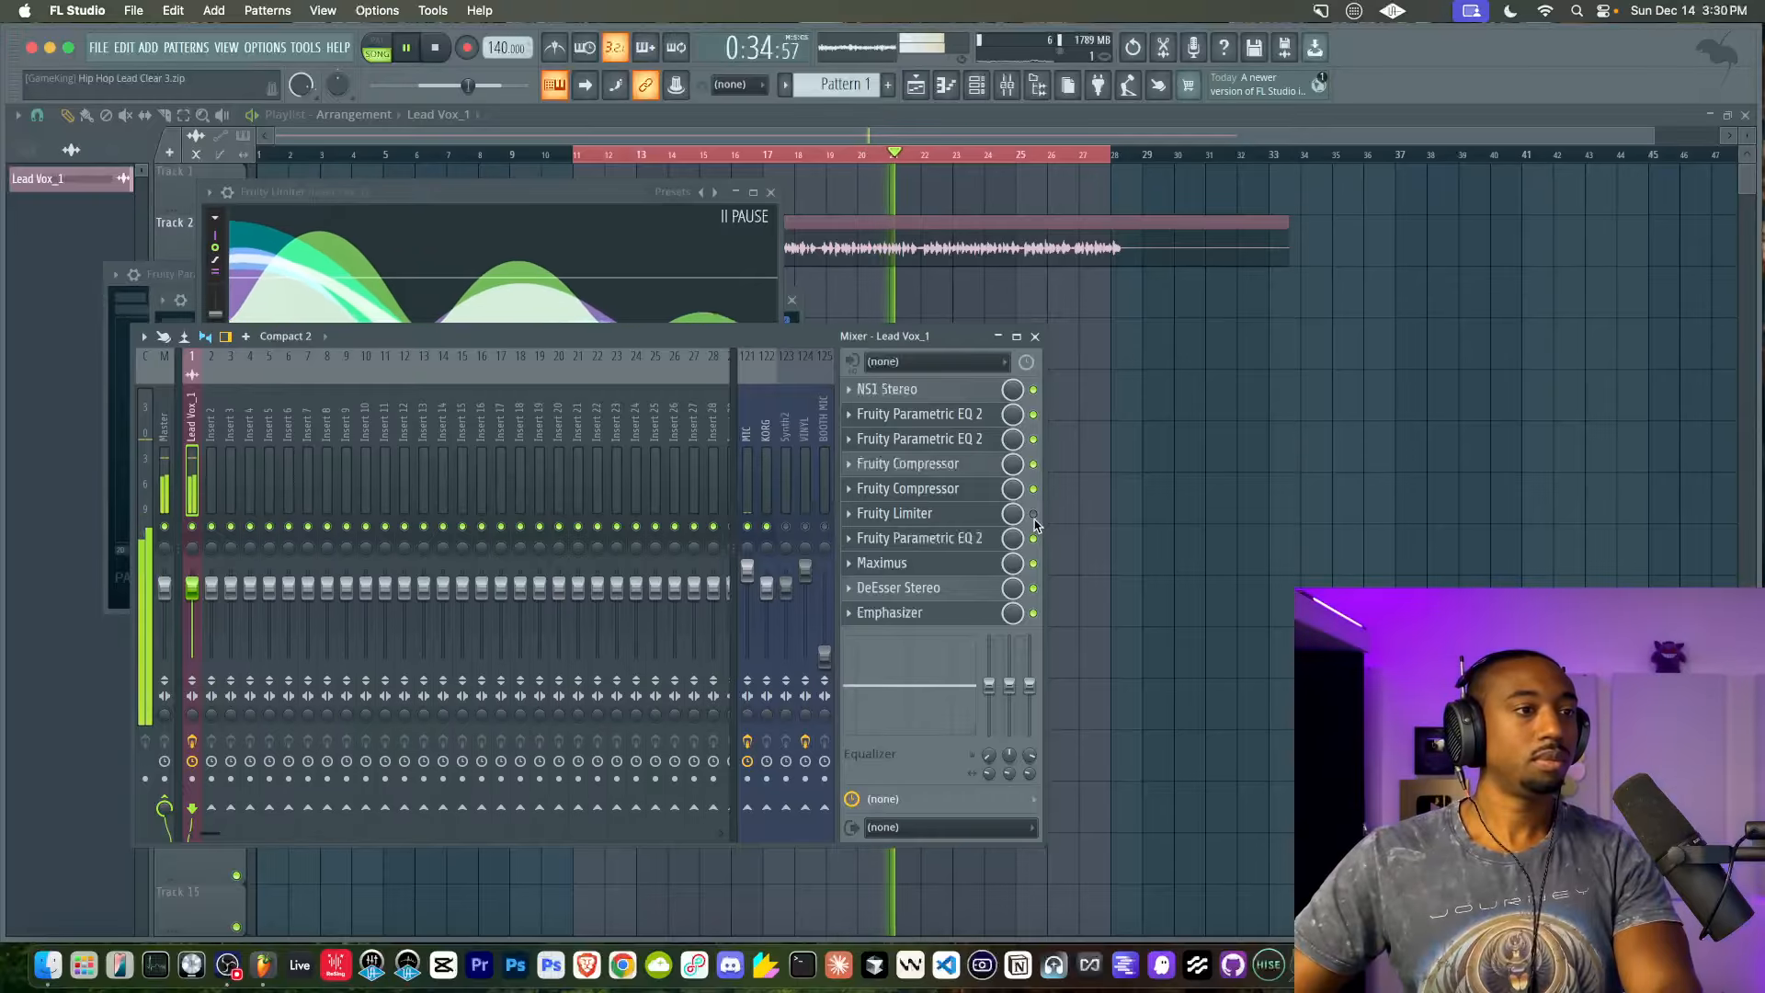
key(space)
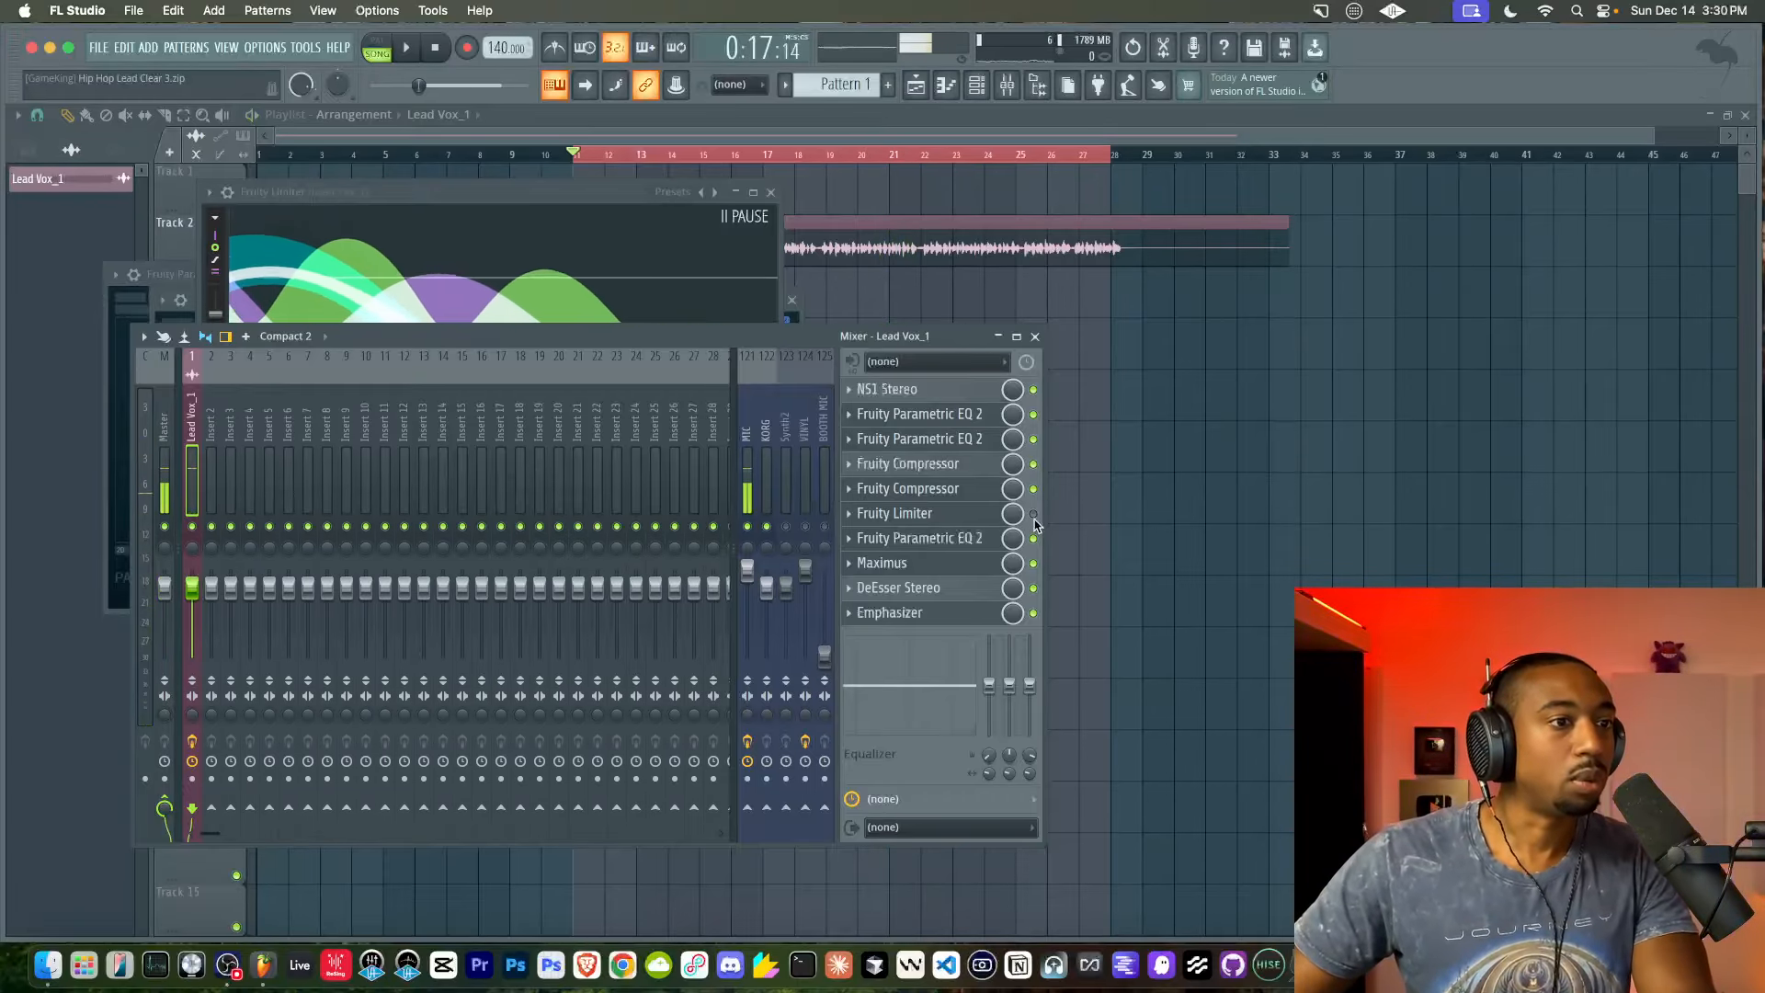
click(1033, 515)
key(space)
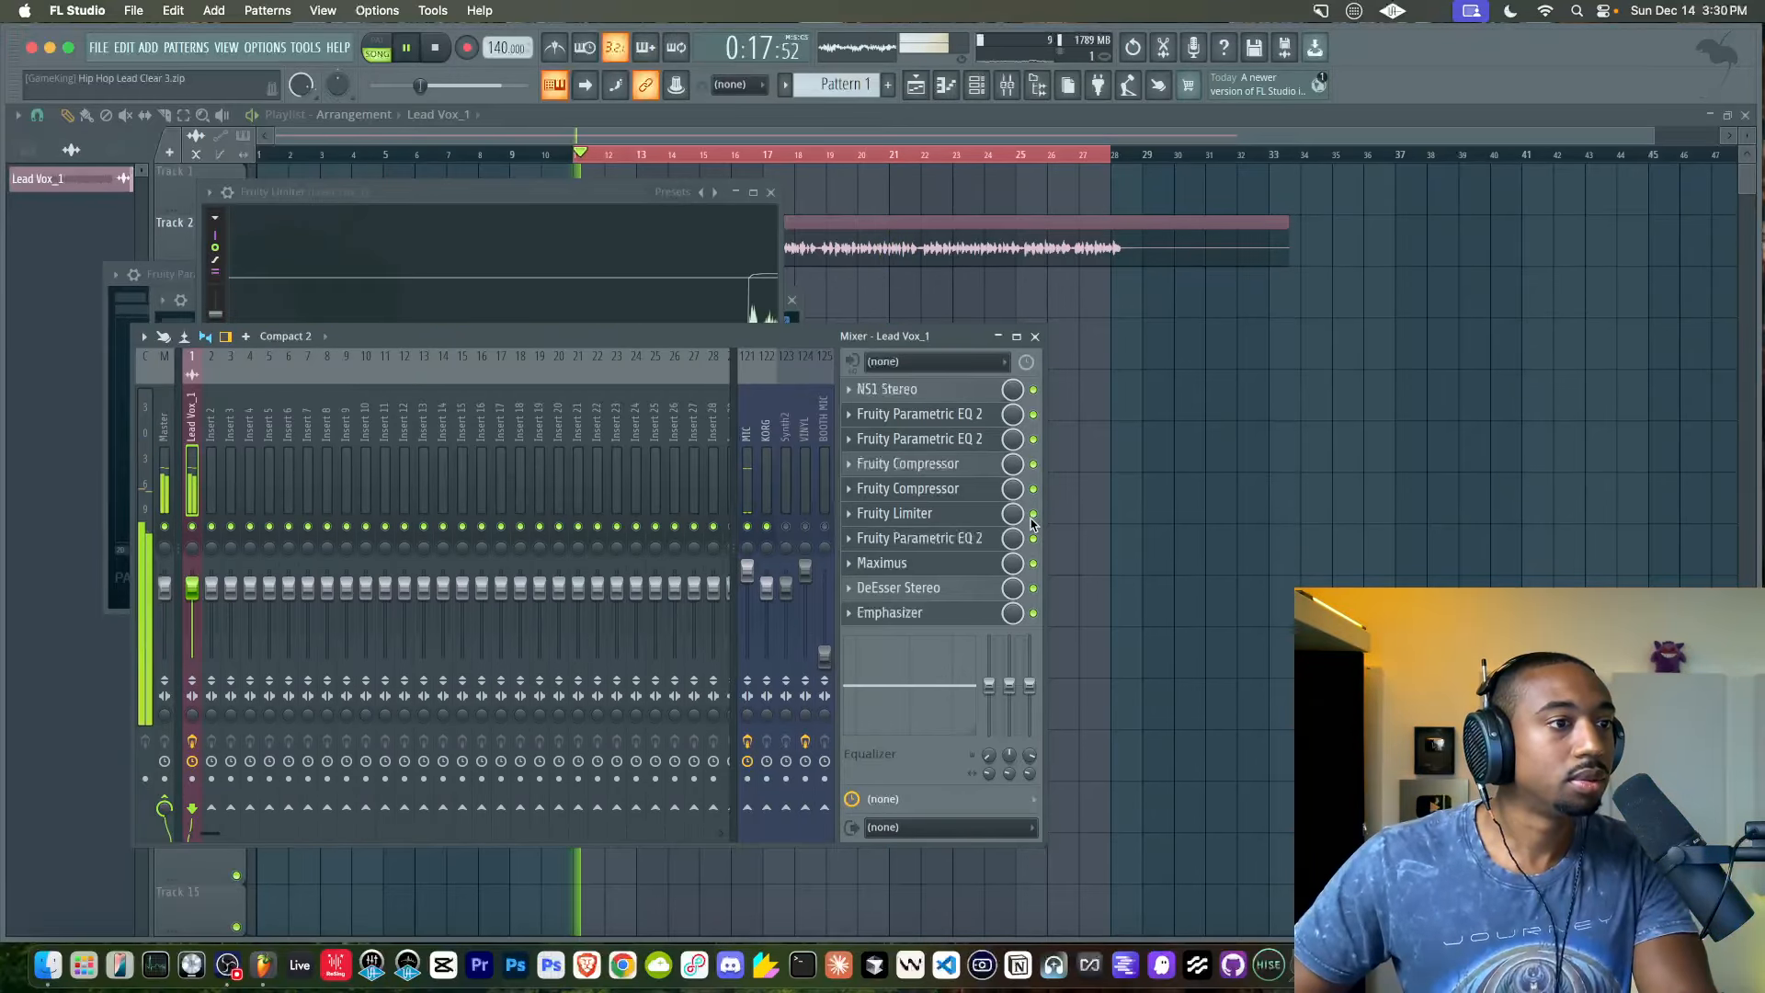
click(975, 514)
click(974, 515)
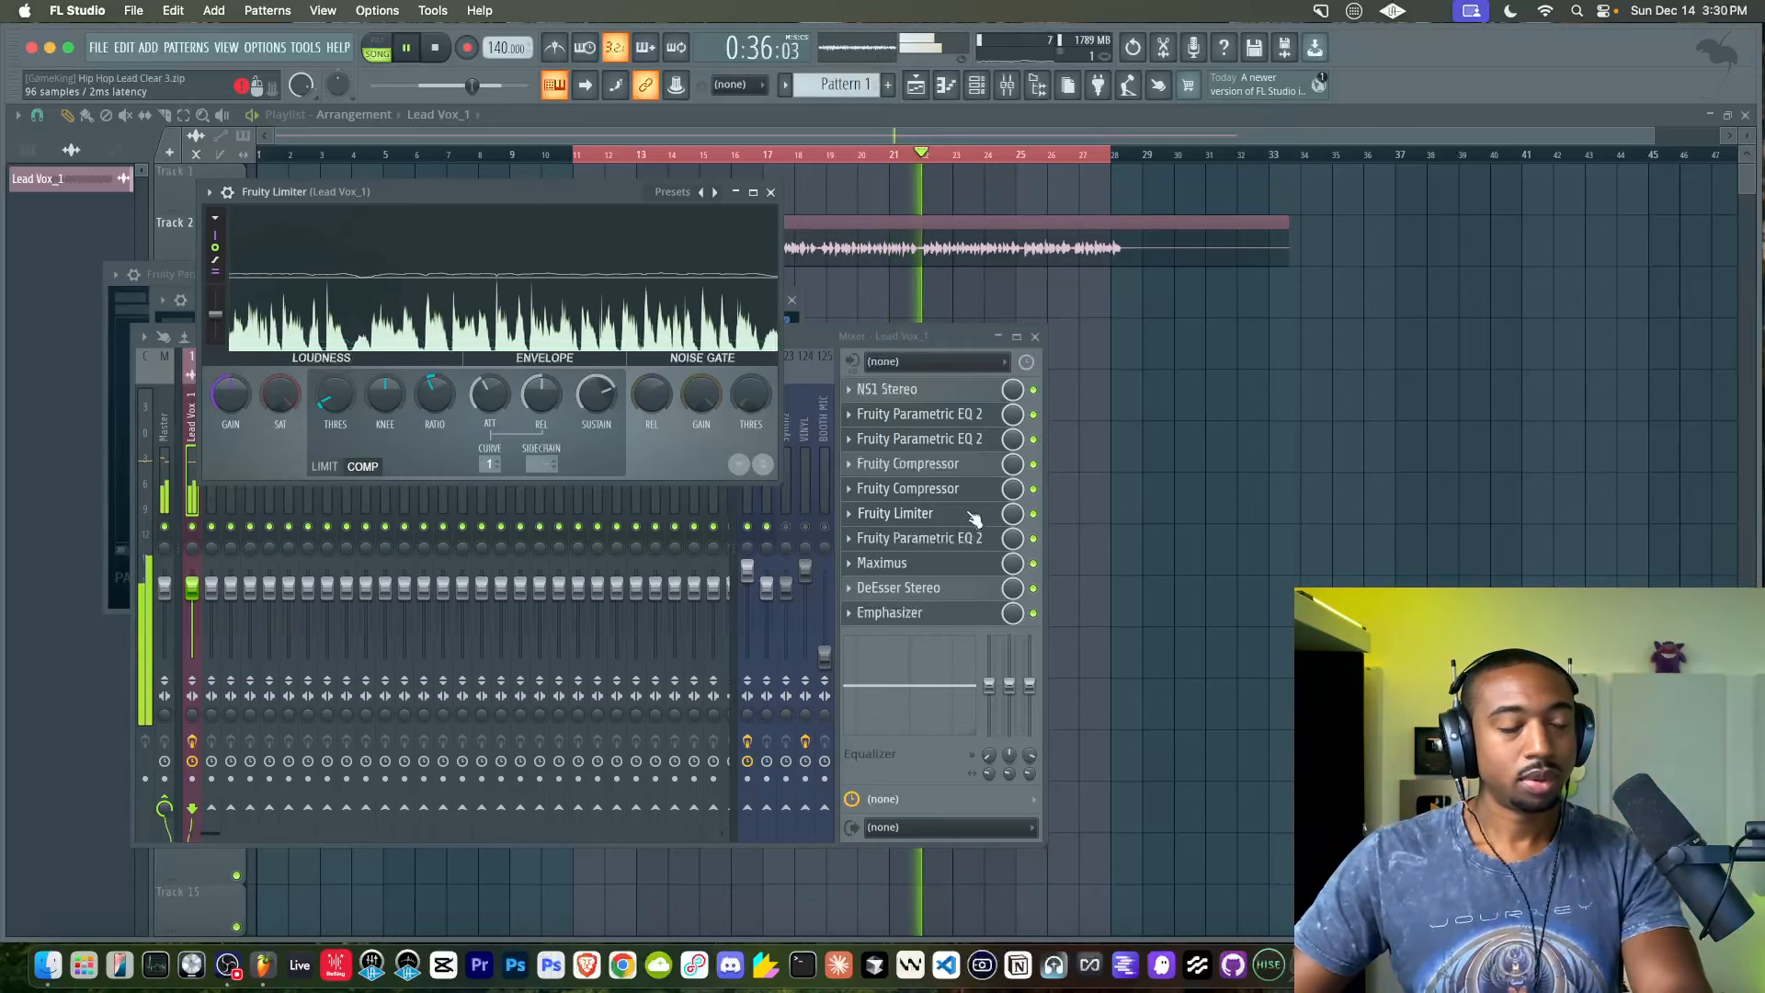
key(space)
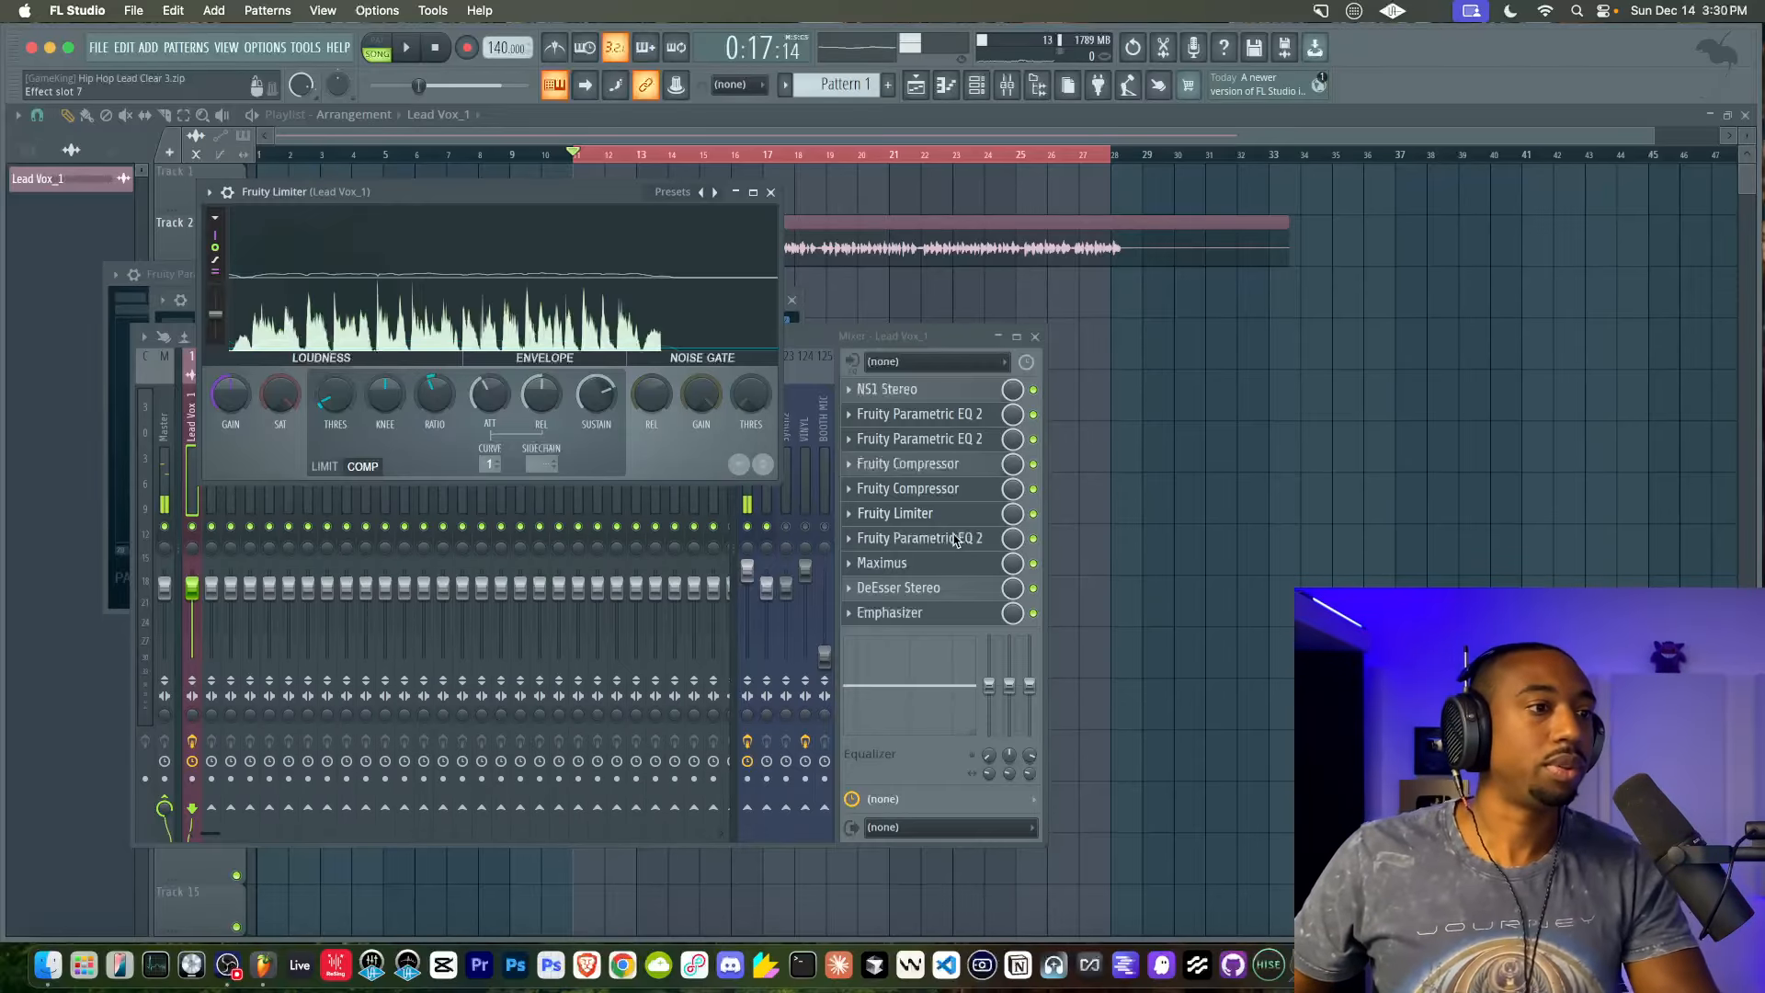
Examine the band cuts of the Fruity Parametric EQ 2 in effect slot 7 while playing short passages of the vocal
click(955, 540)
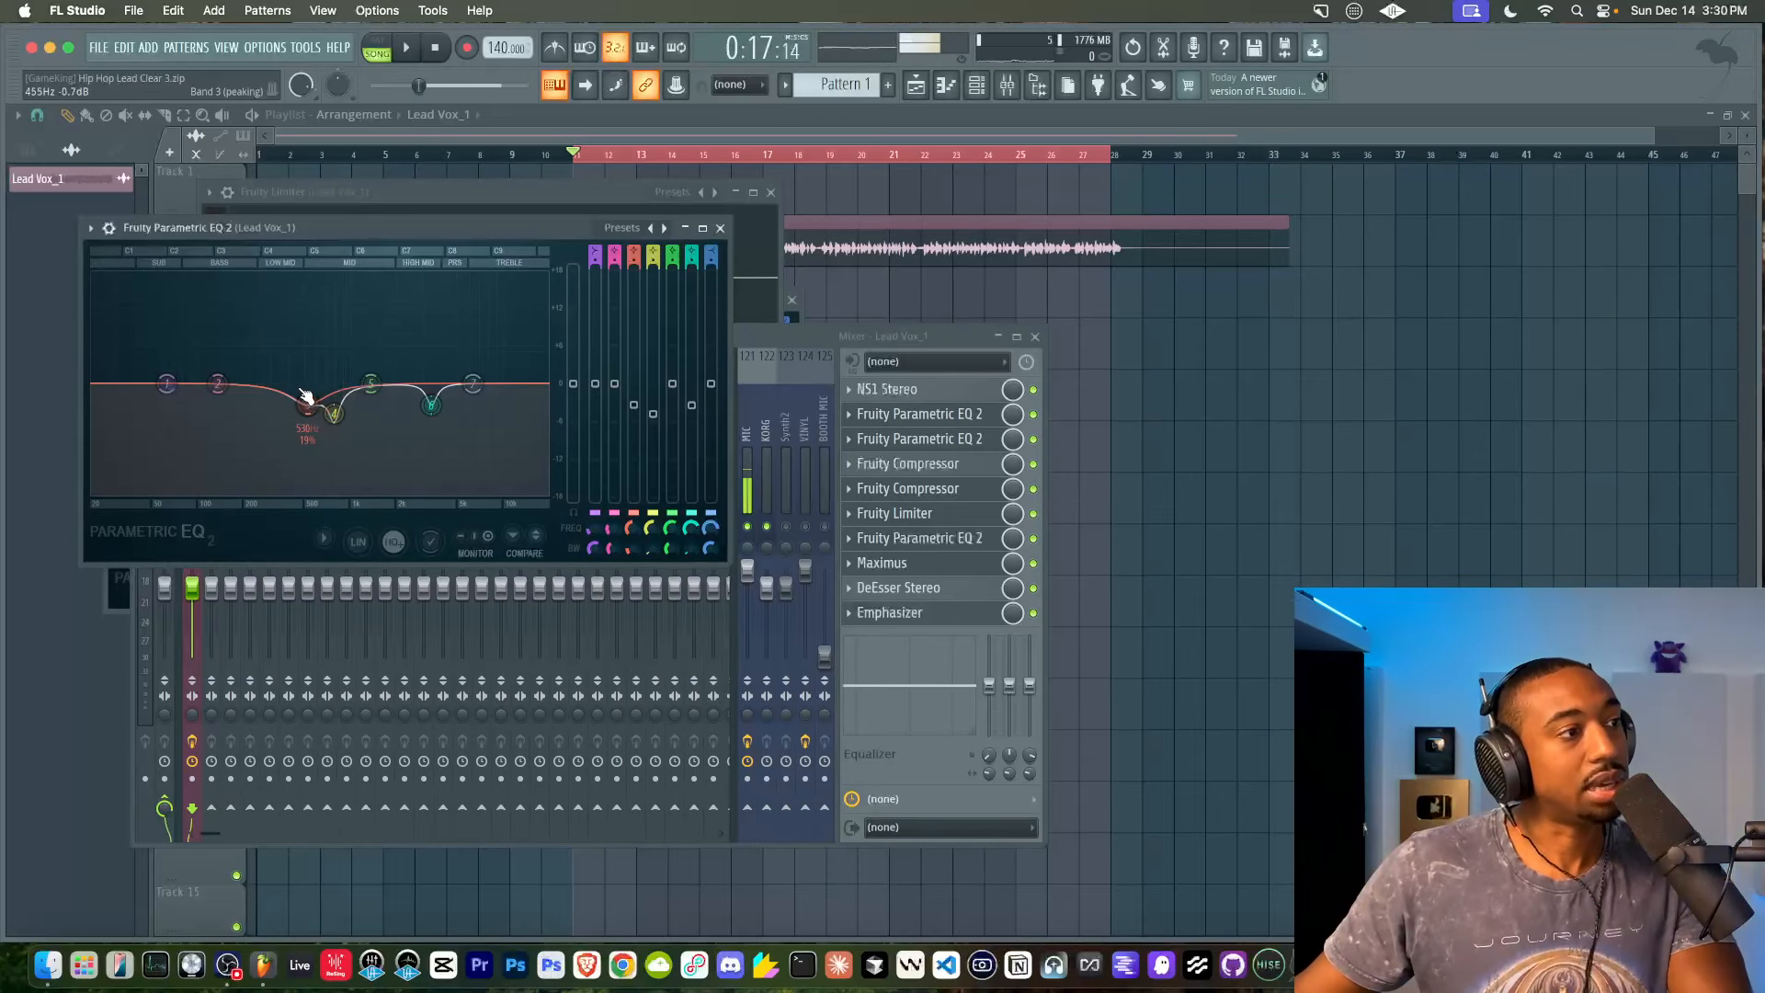
key(space)
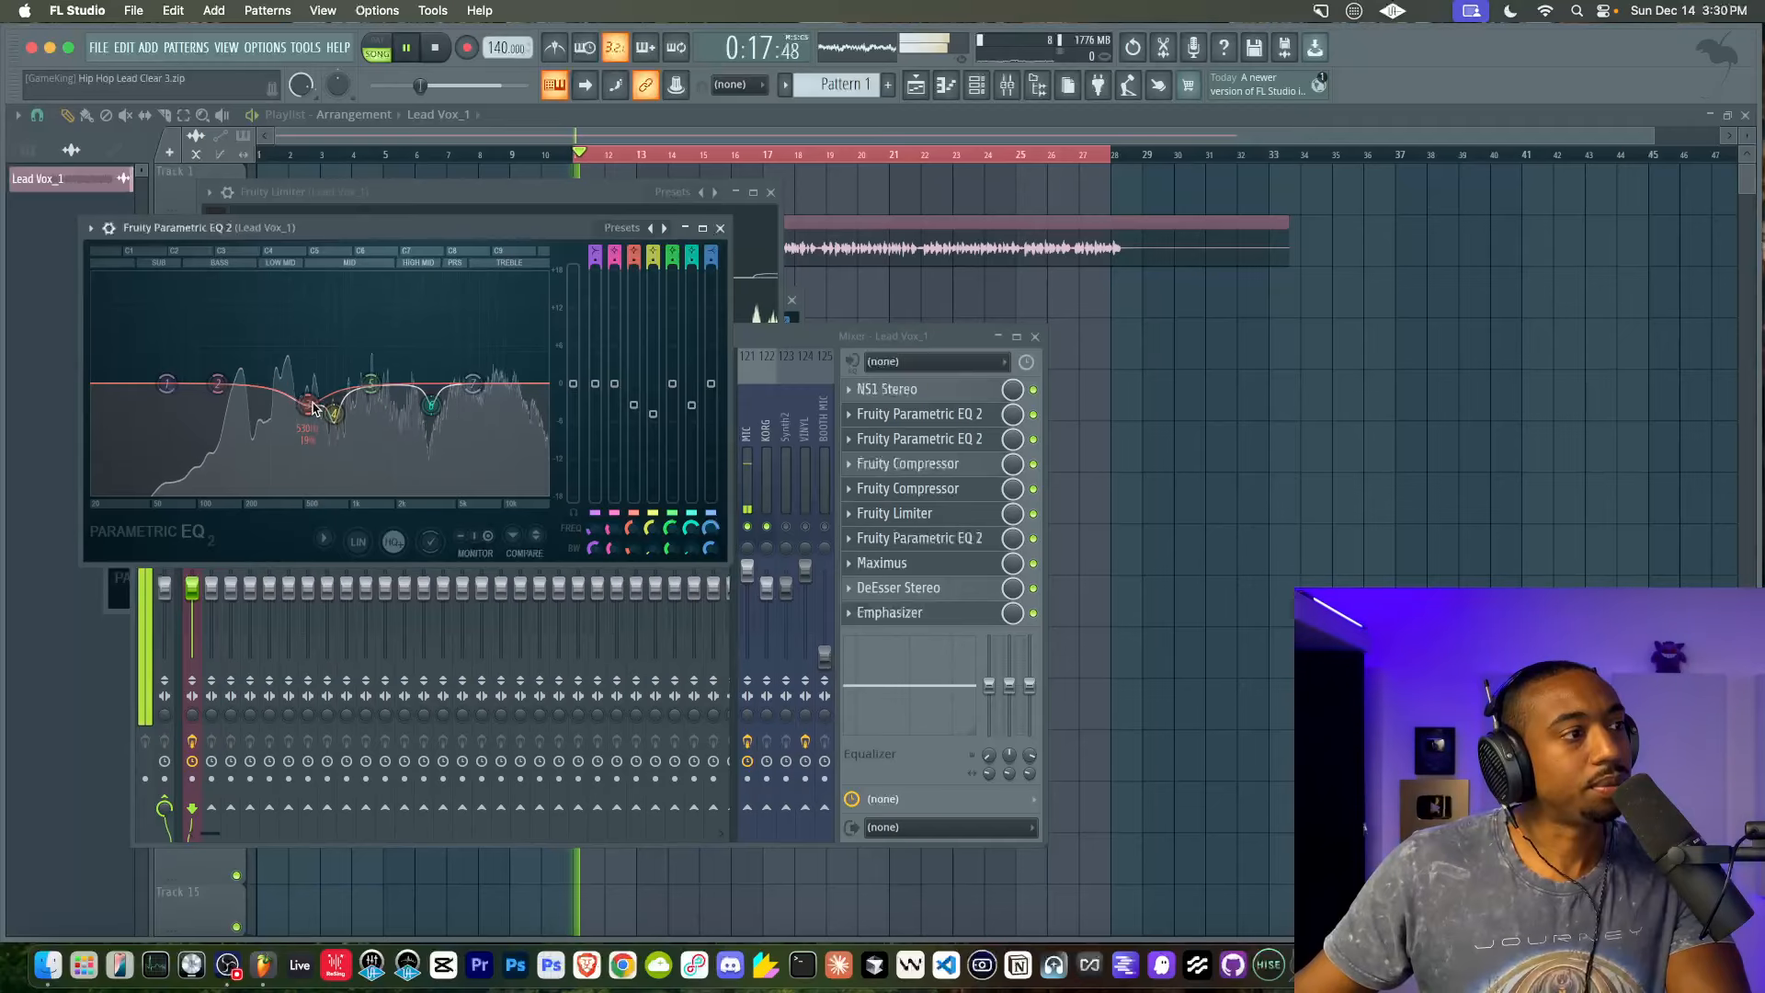
key(space)
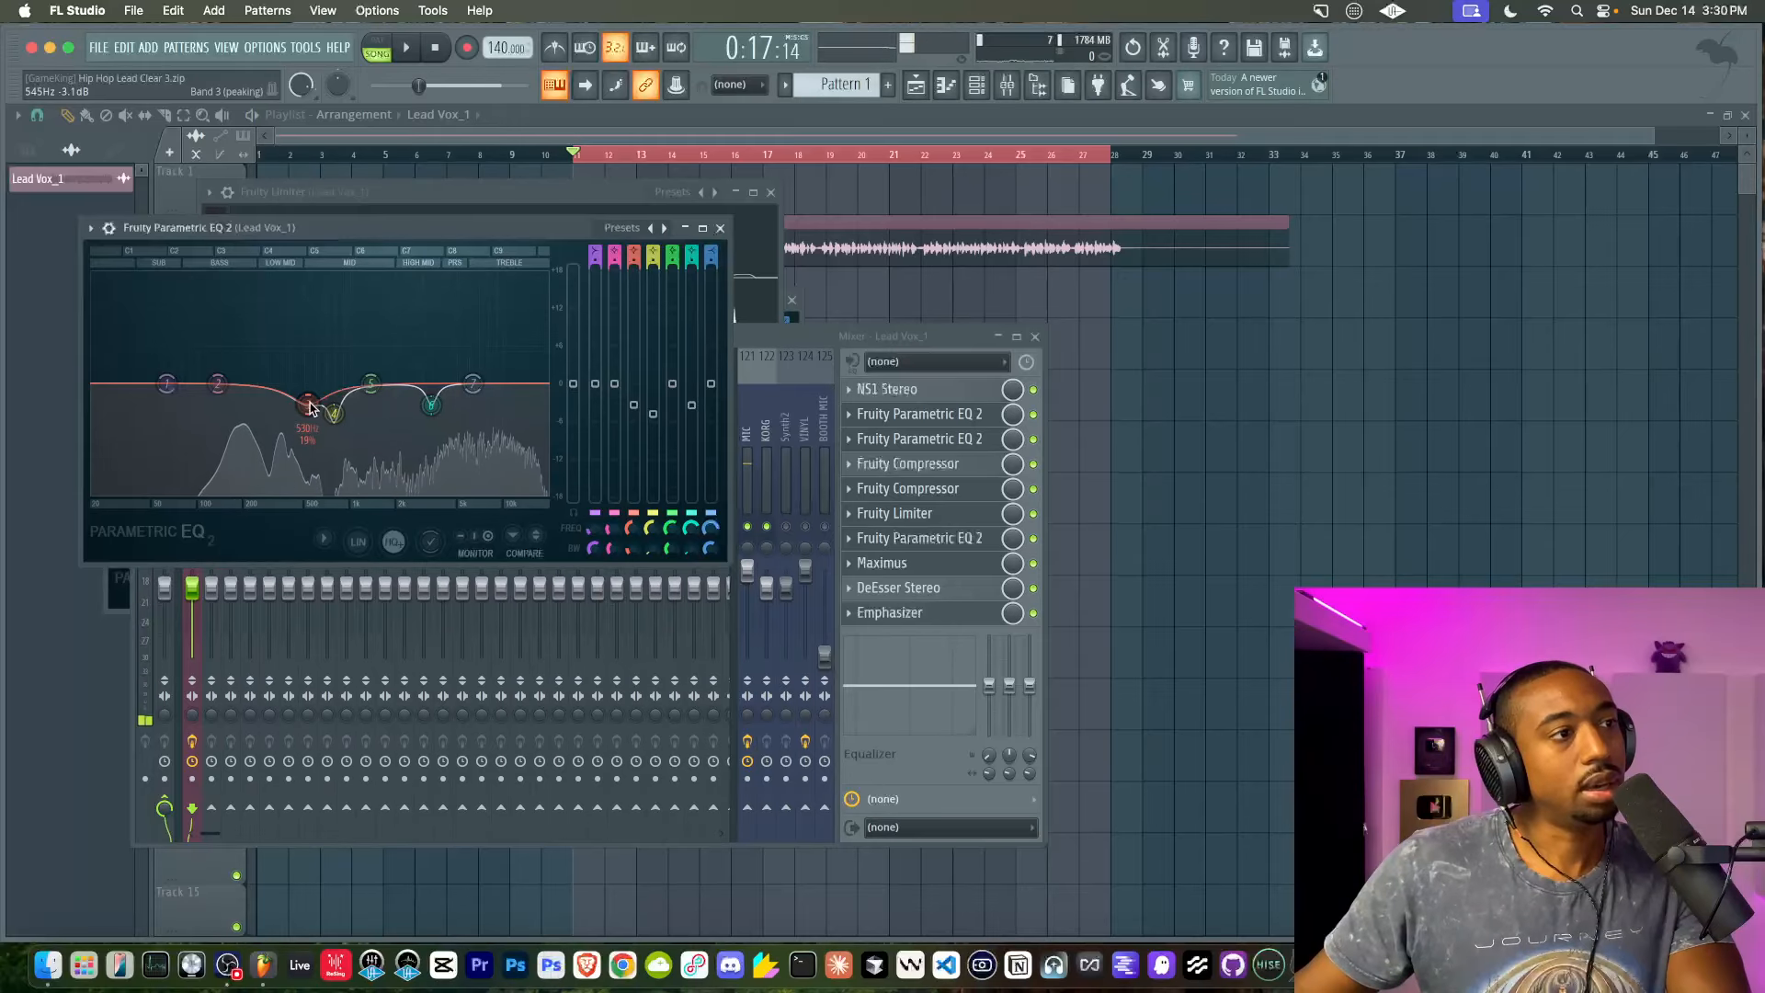
click(322, 537)
mouse_move(372, 651)
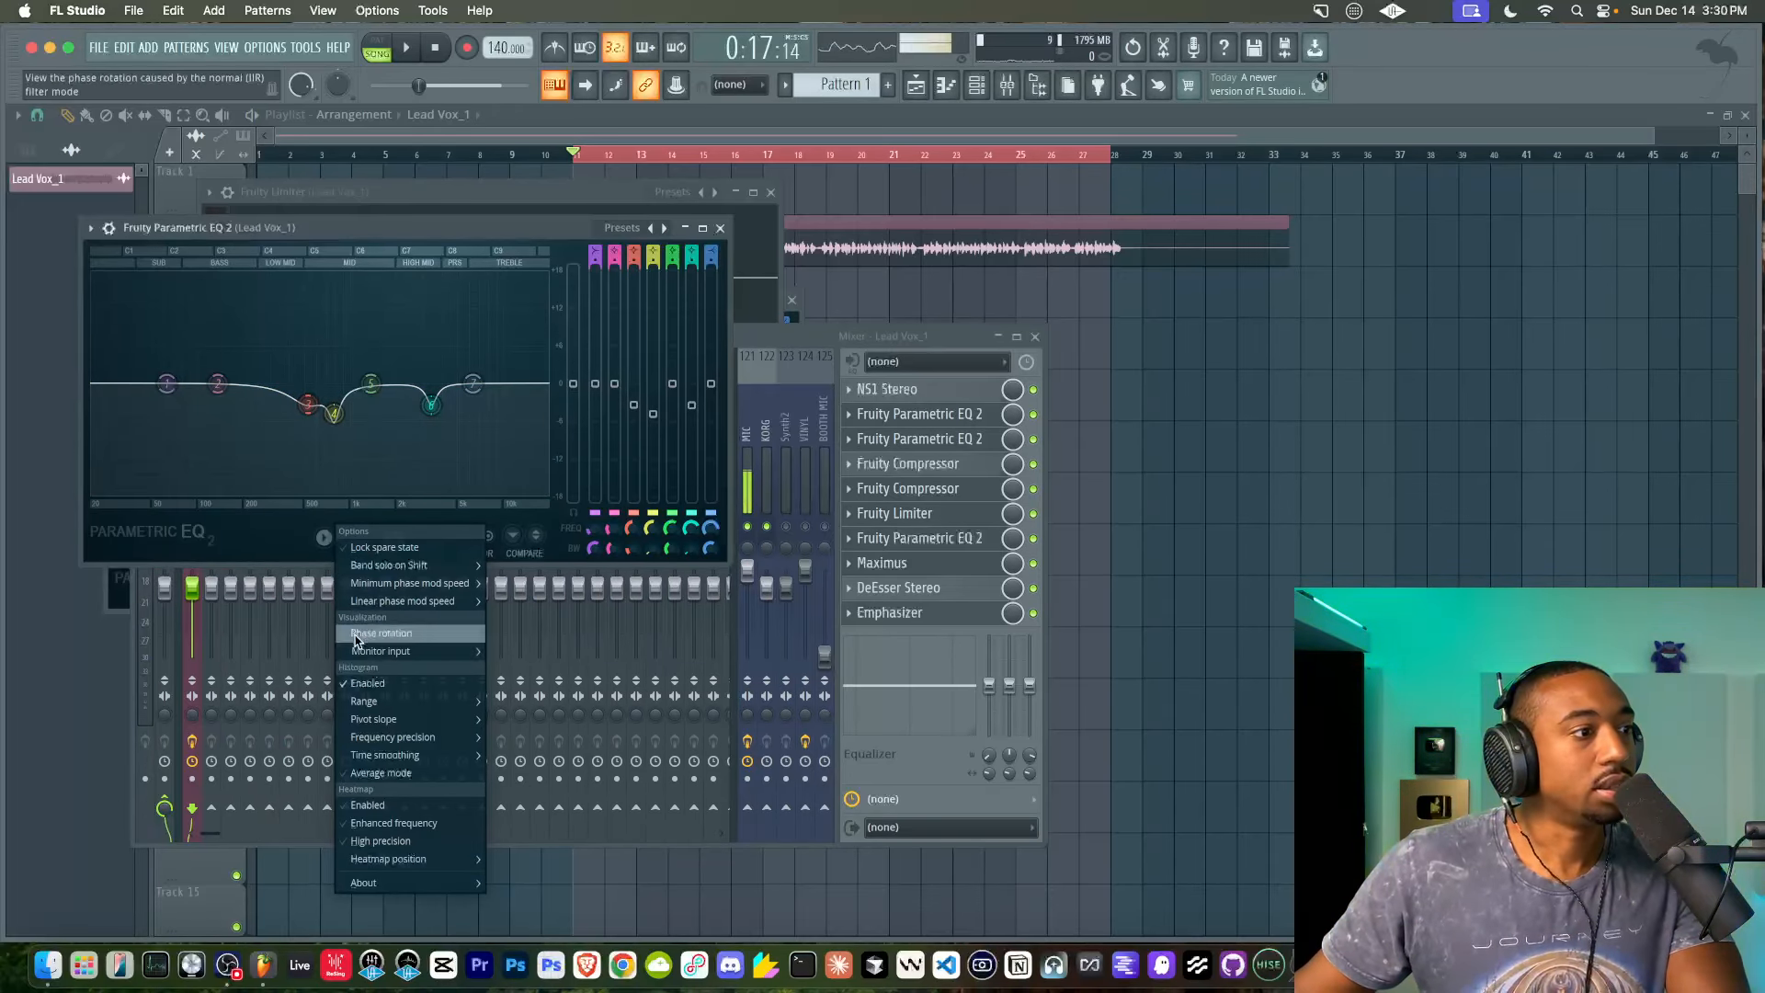
click(282, 555)
key(space)
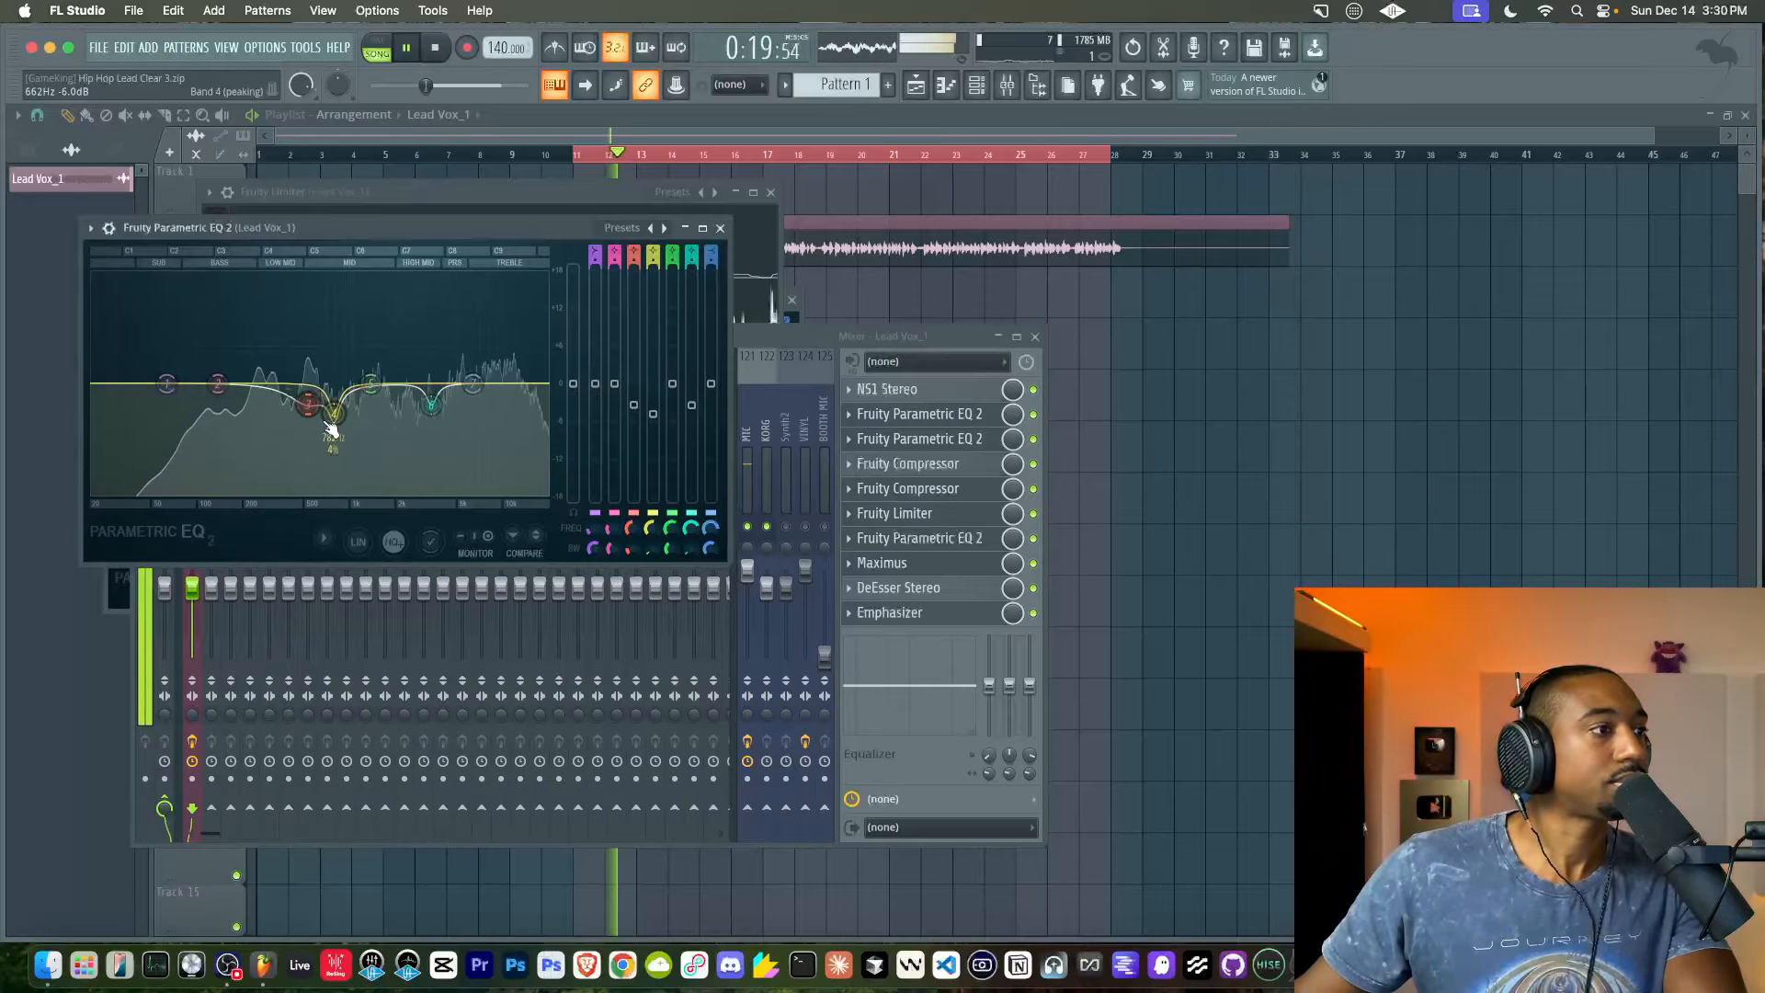
key(space)
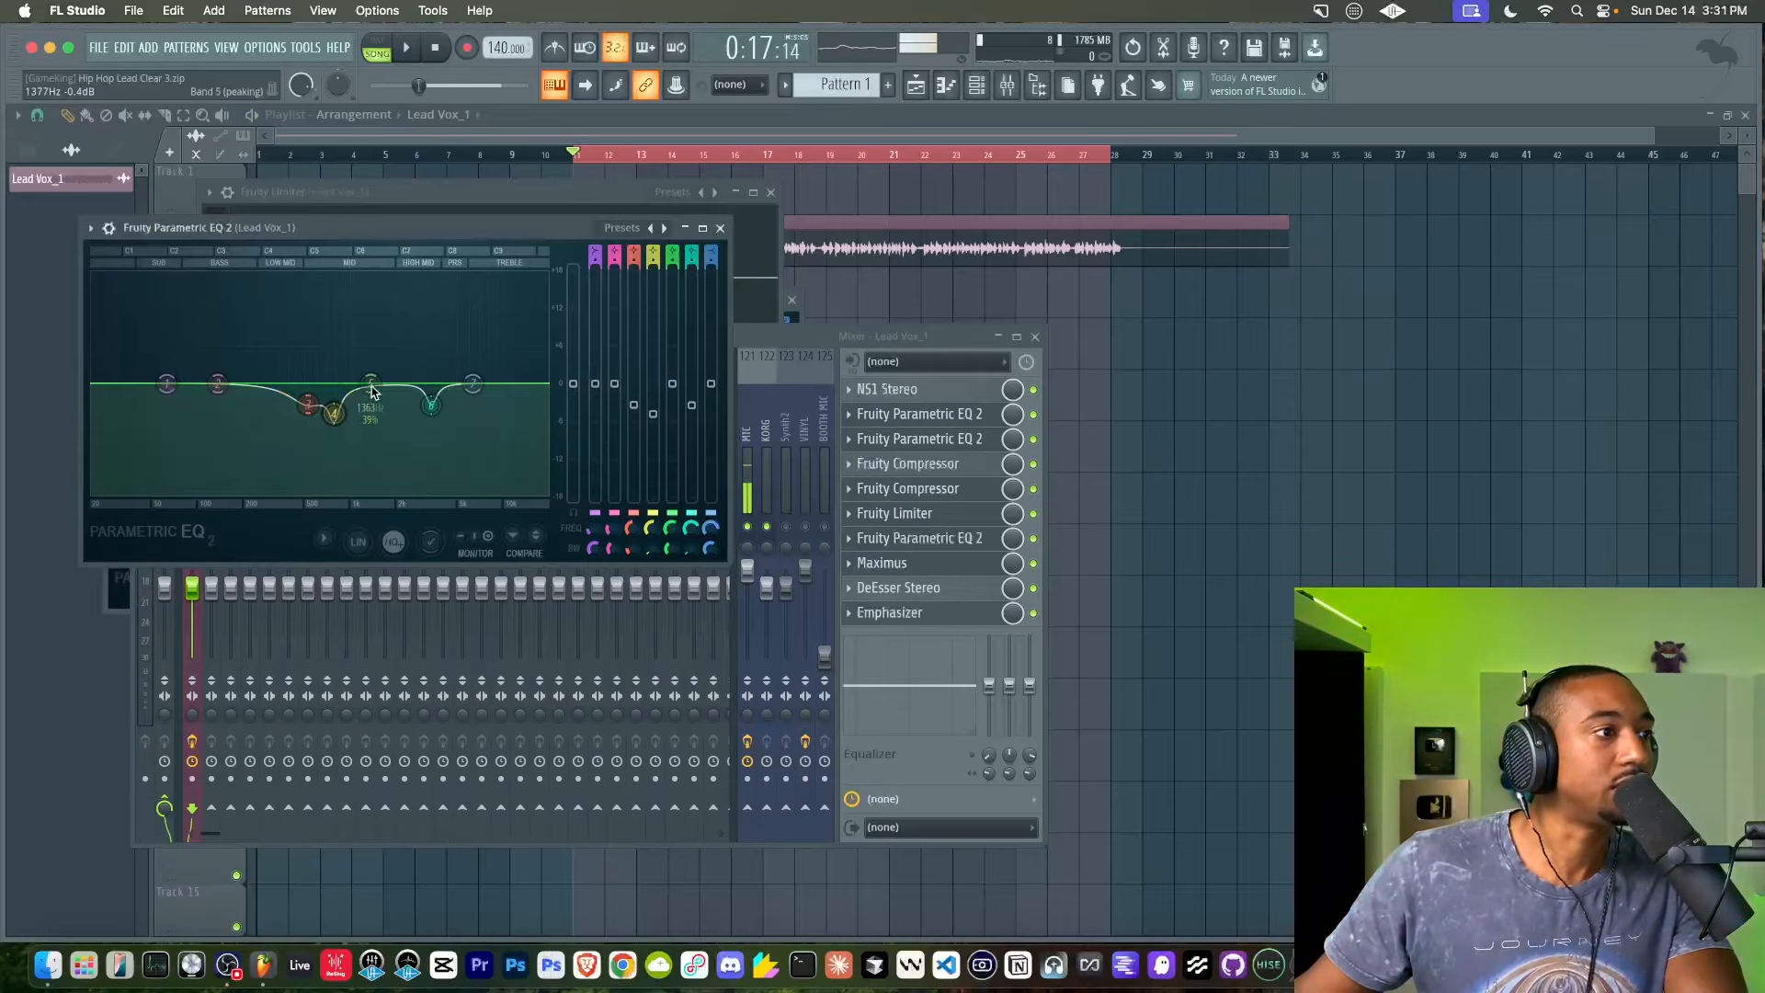
Bypass the slot 7 Fruity Parametric EQ 2 and audition the vocal without it, with the EQ's on switch and mix level in view
click(1035, 544)
key(space)
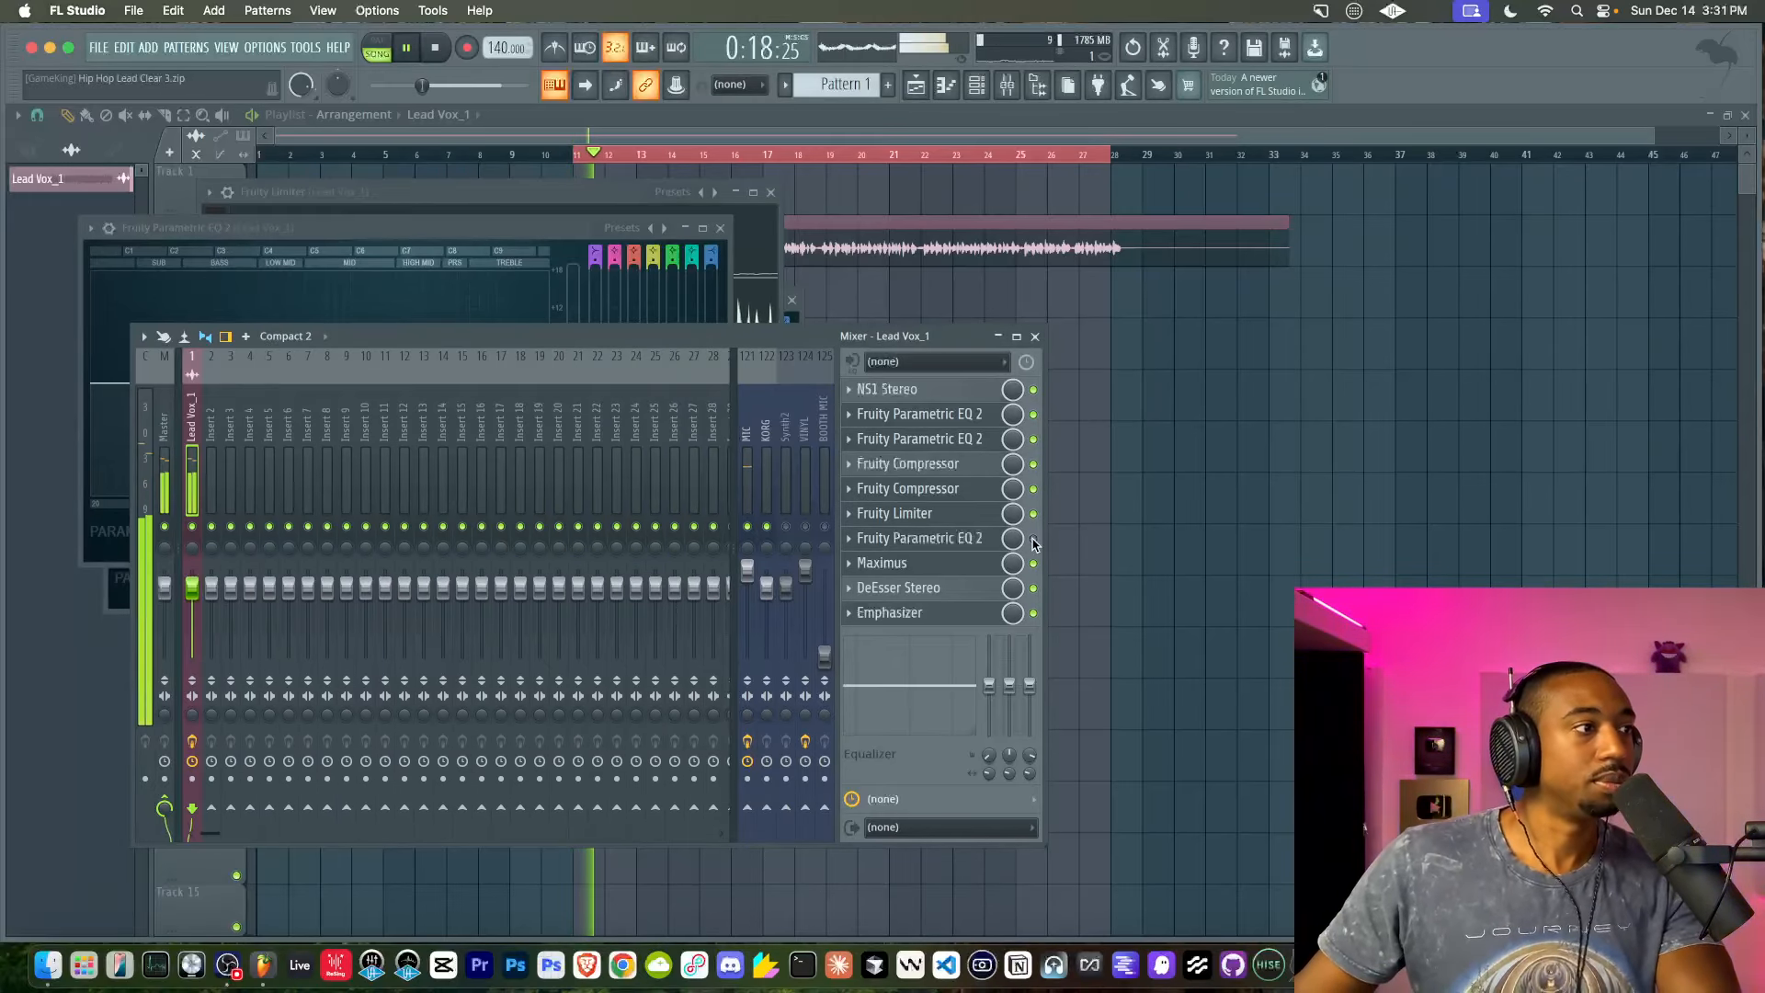
key(space)
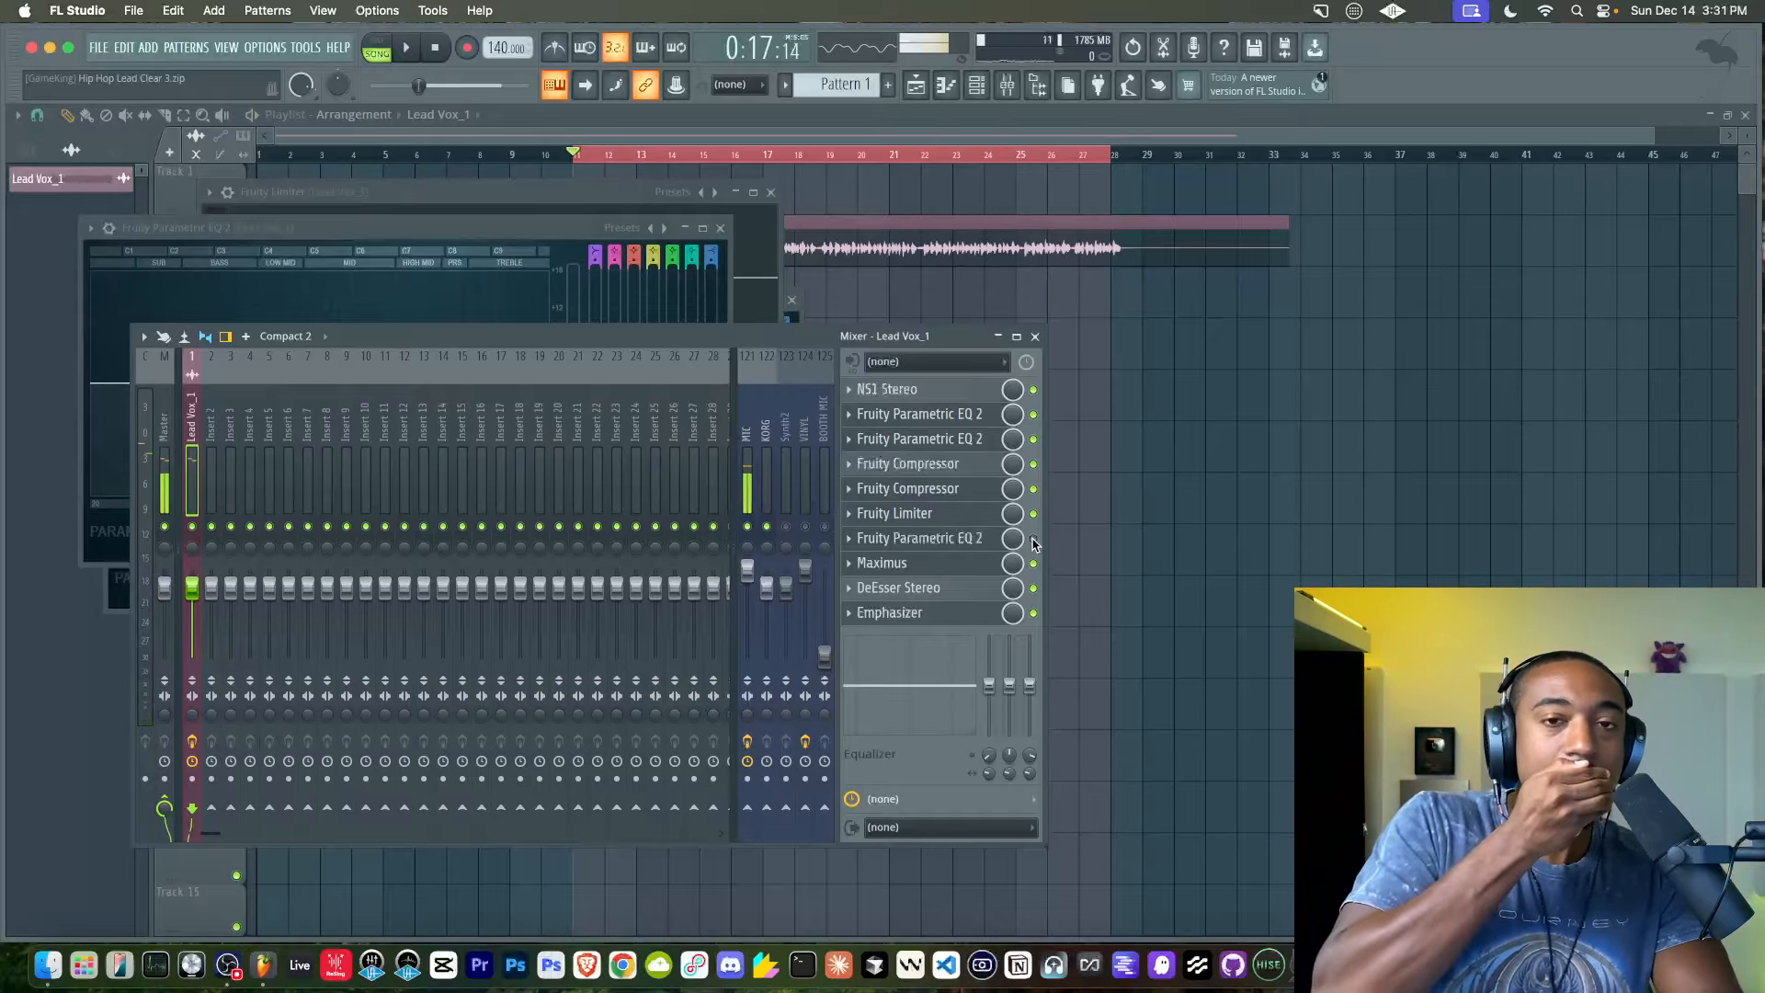
key(space)
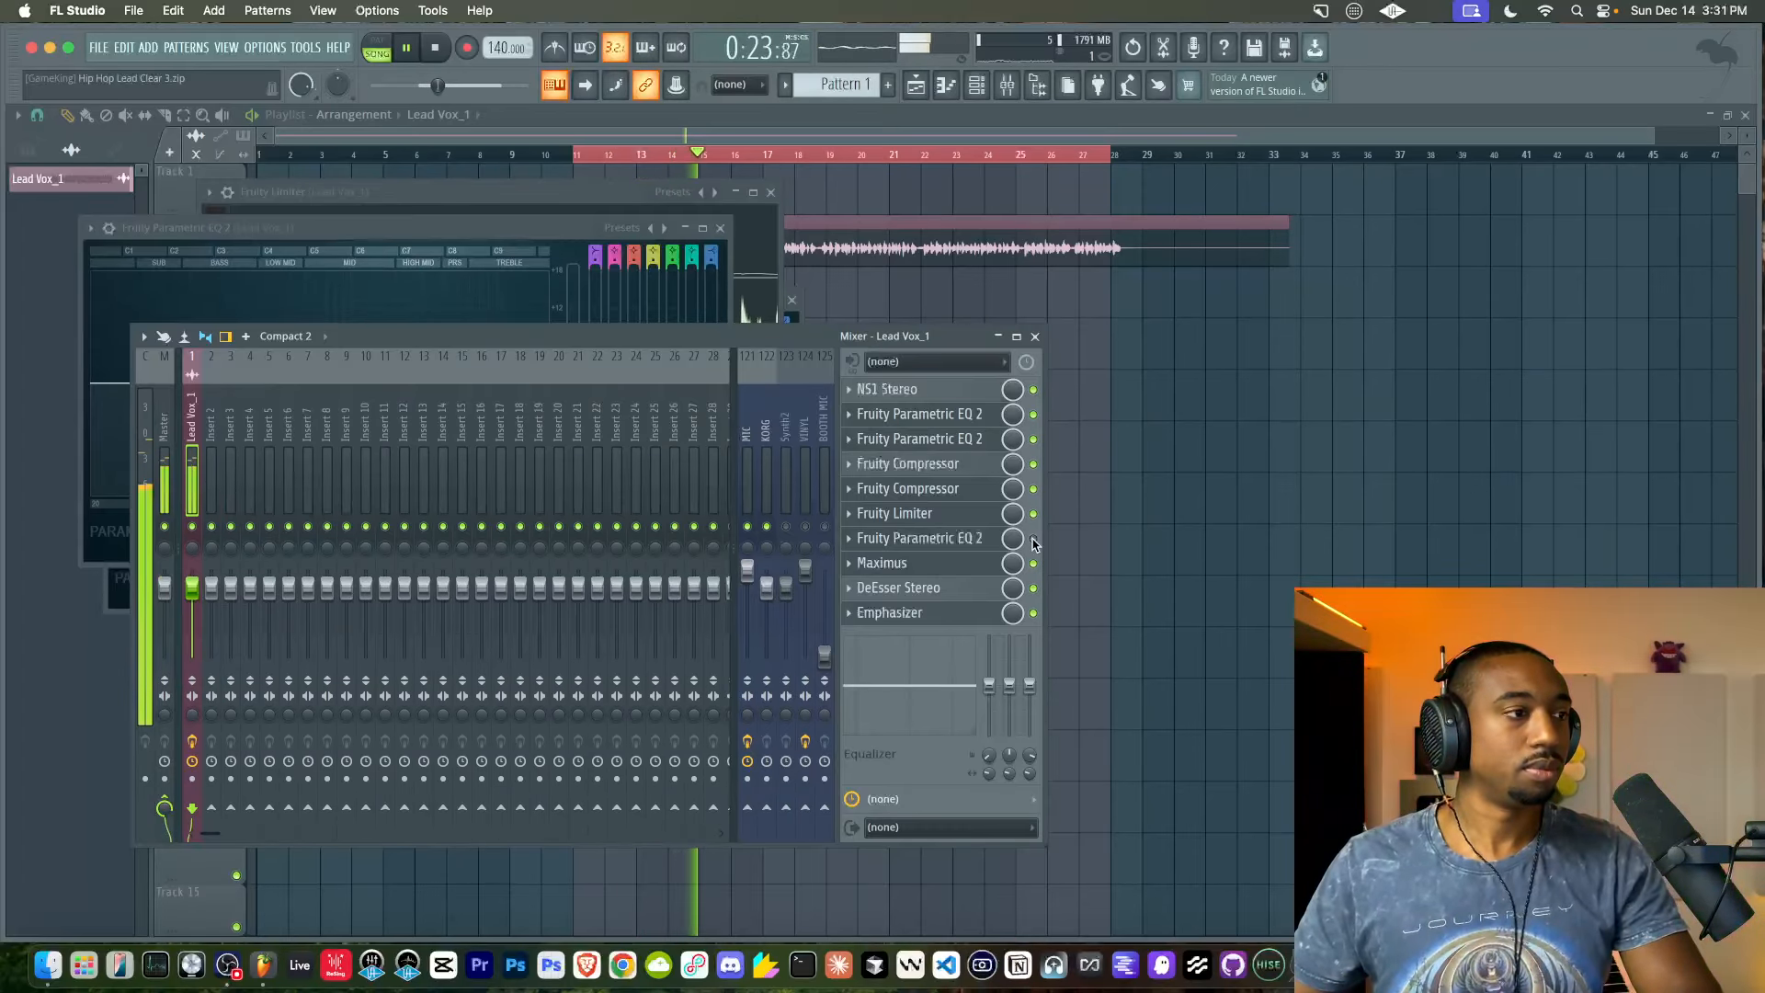
click(1000, 544)
click(1000, 544)
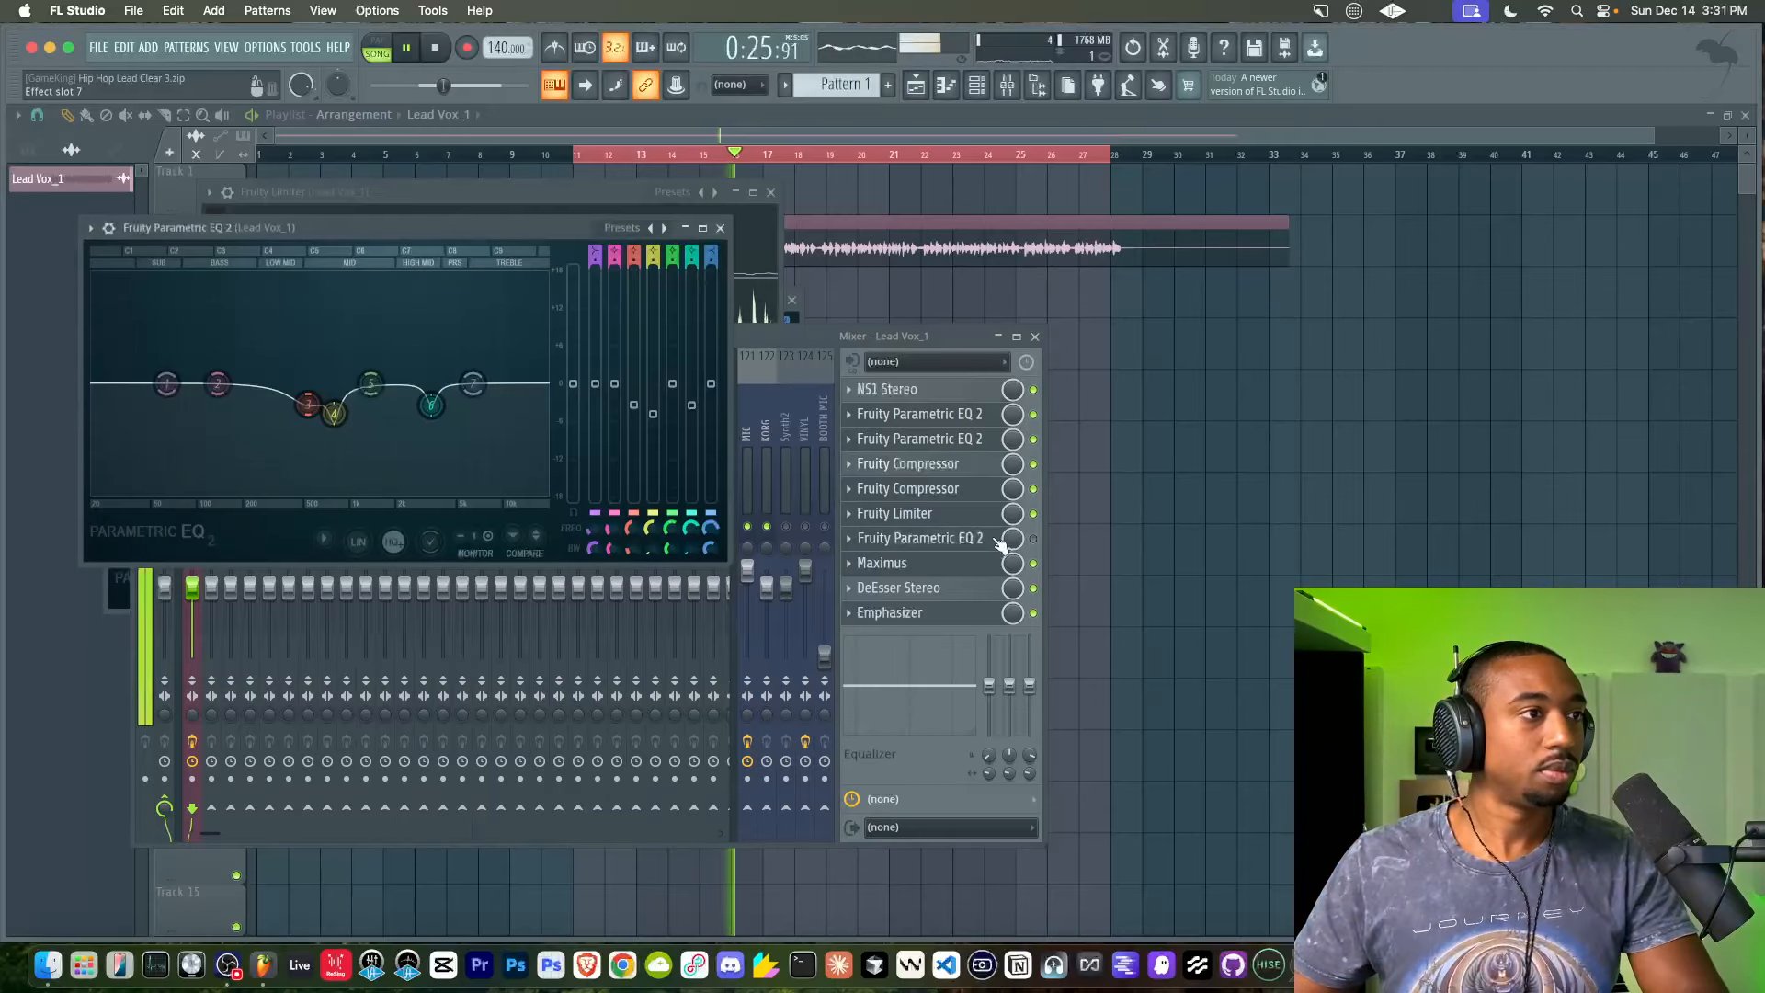
drag(185, 228, 559, 337)
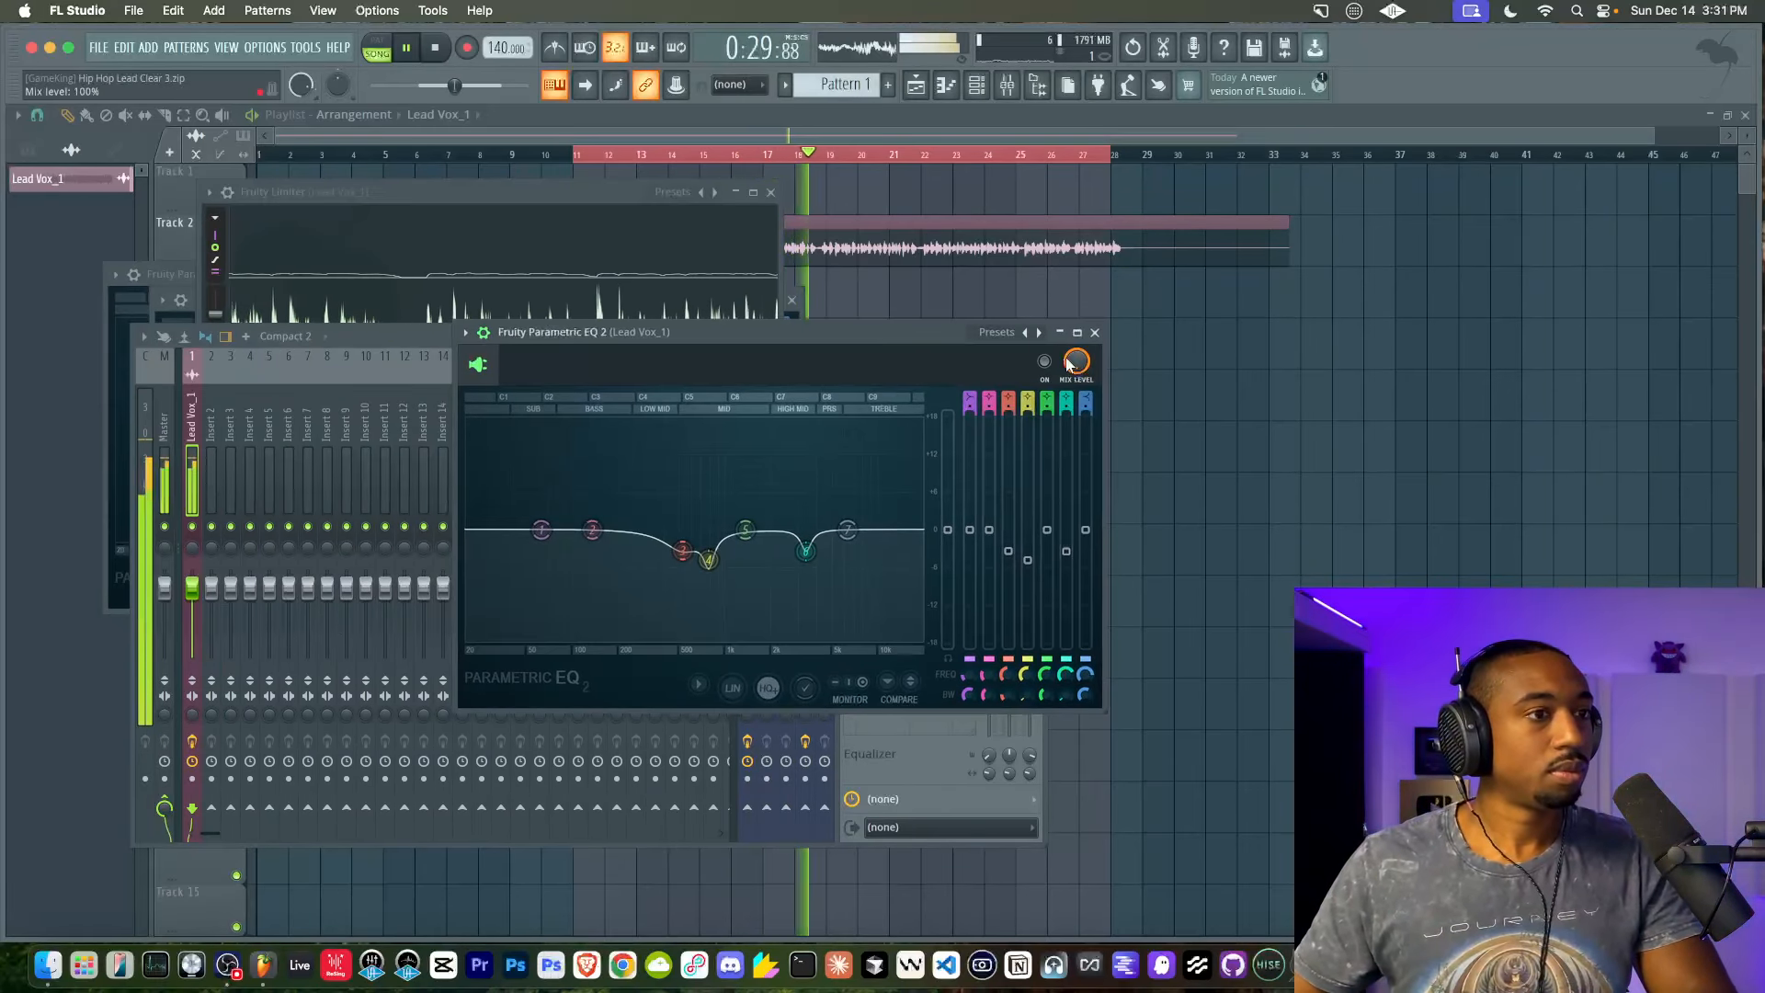
key(space)
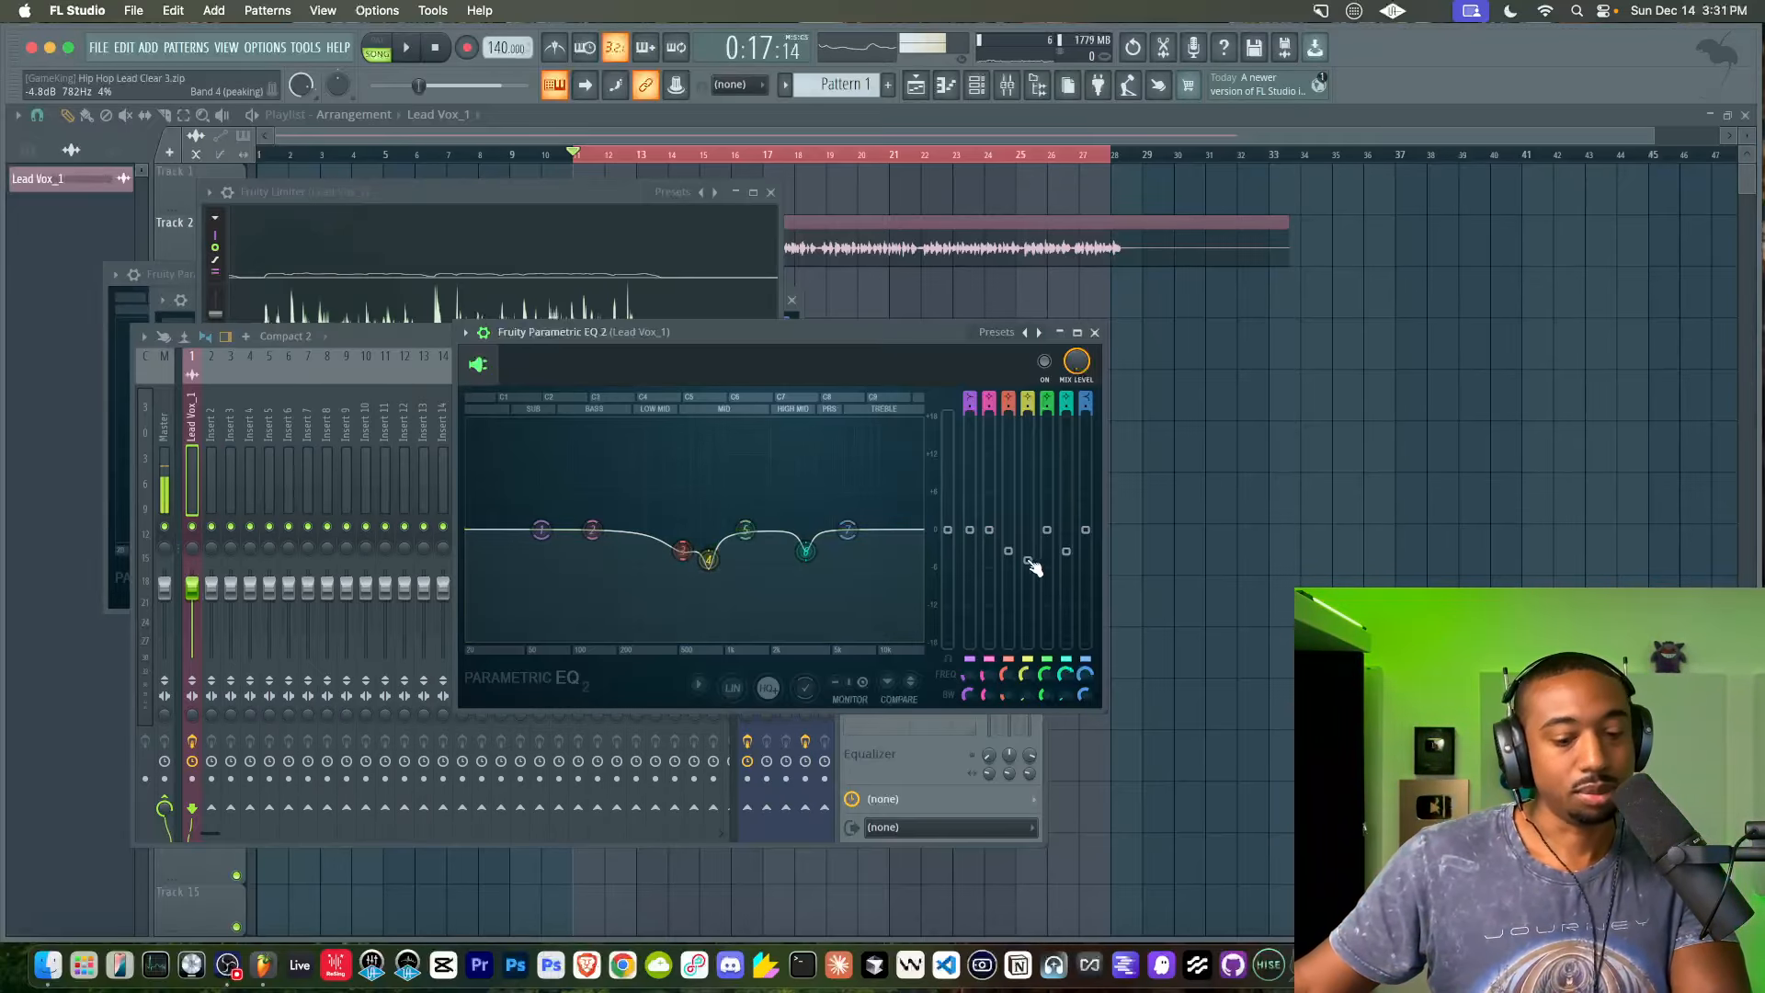
Boost band 4 at 782 Hz to about 10 dB, audition the vocal with the EQ enabled, and paste the copied gain back
drag(1027, 559, 1028, 466)
key(space)
key(space)
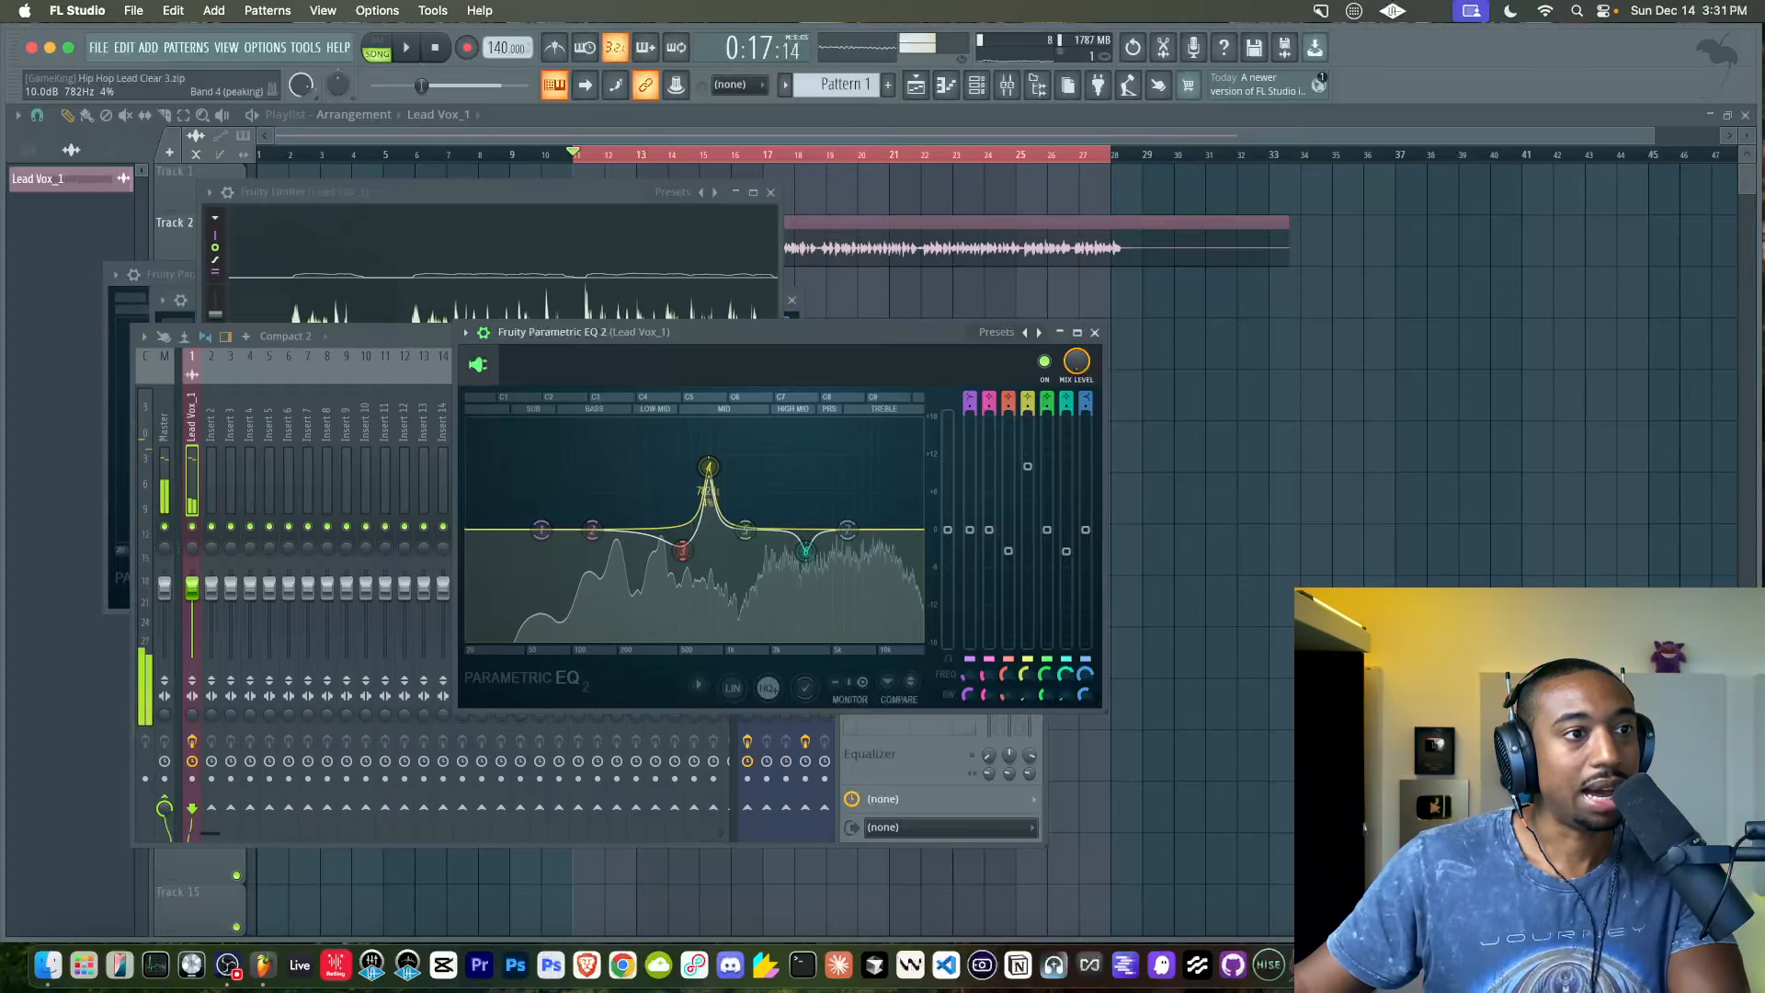
right_click(1029, 468)
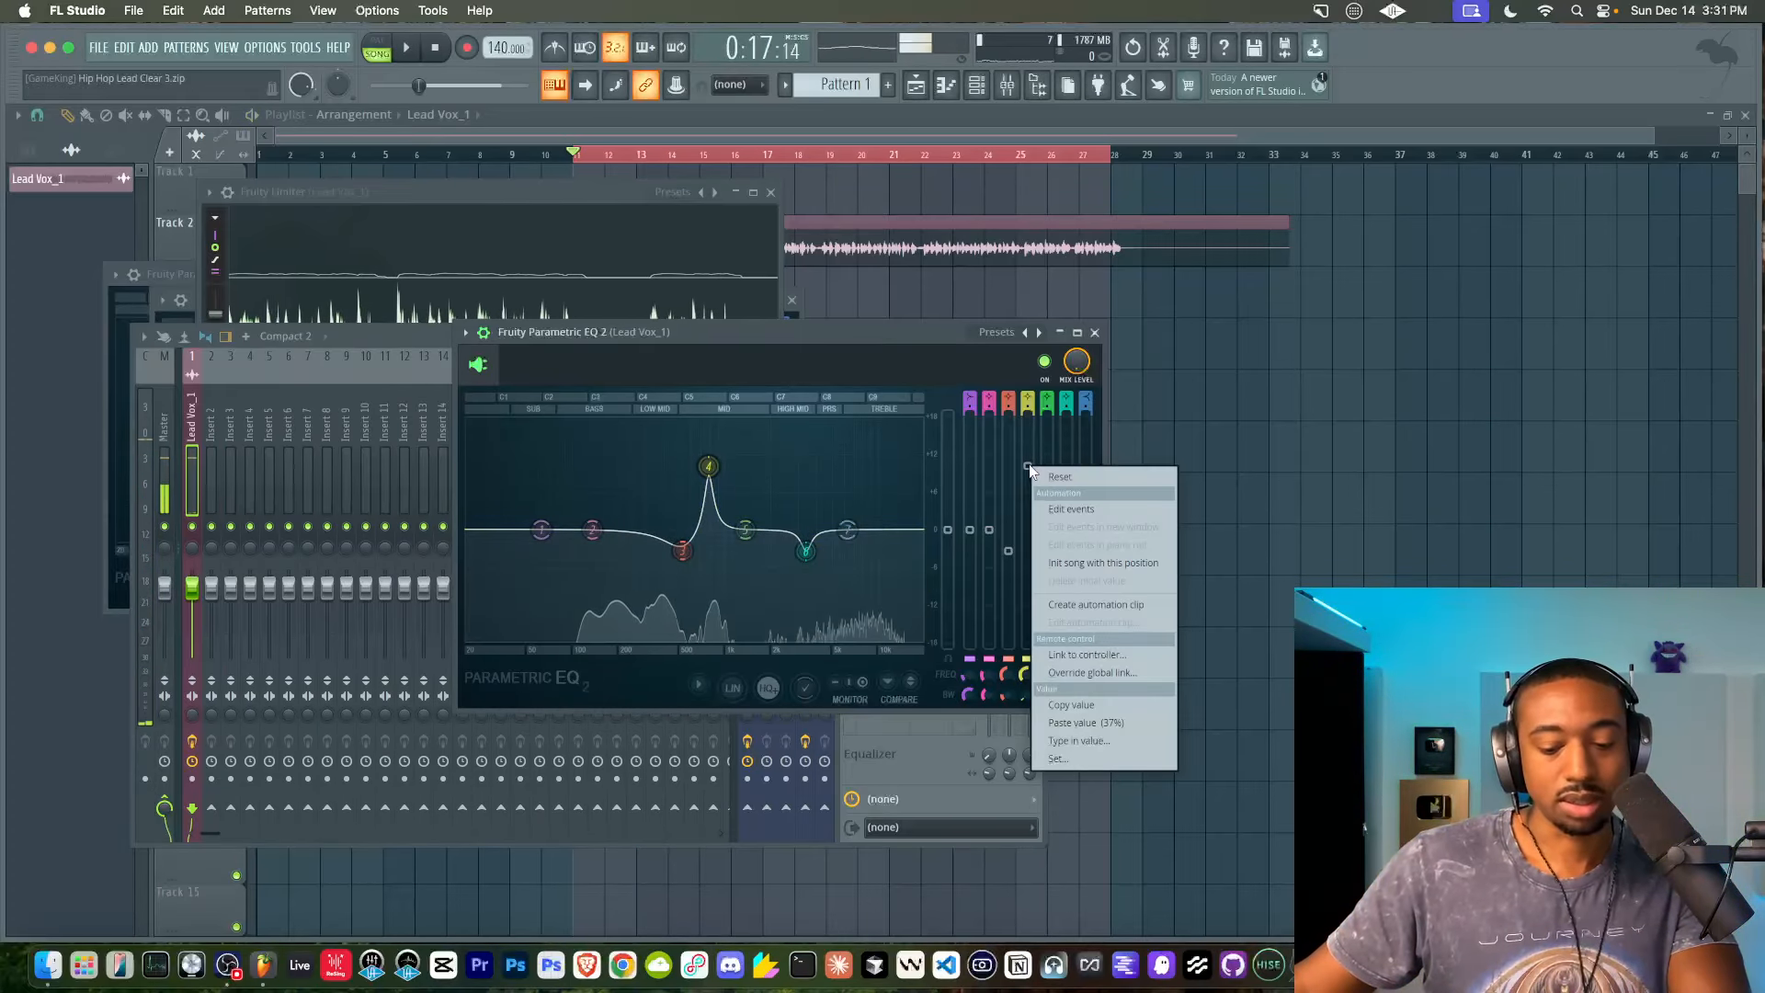
click(1086, 723)
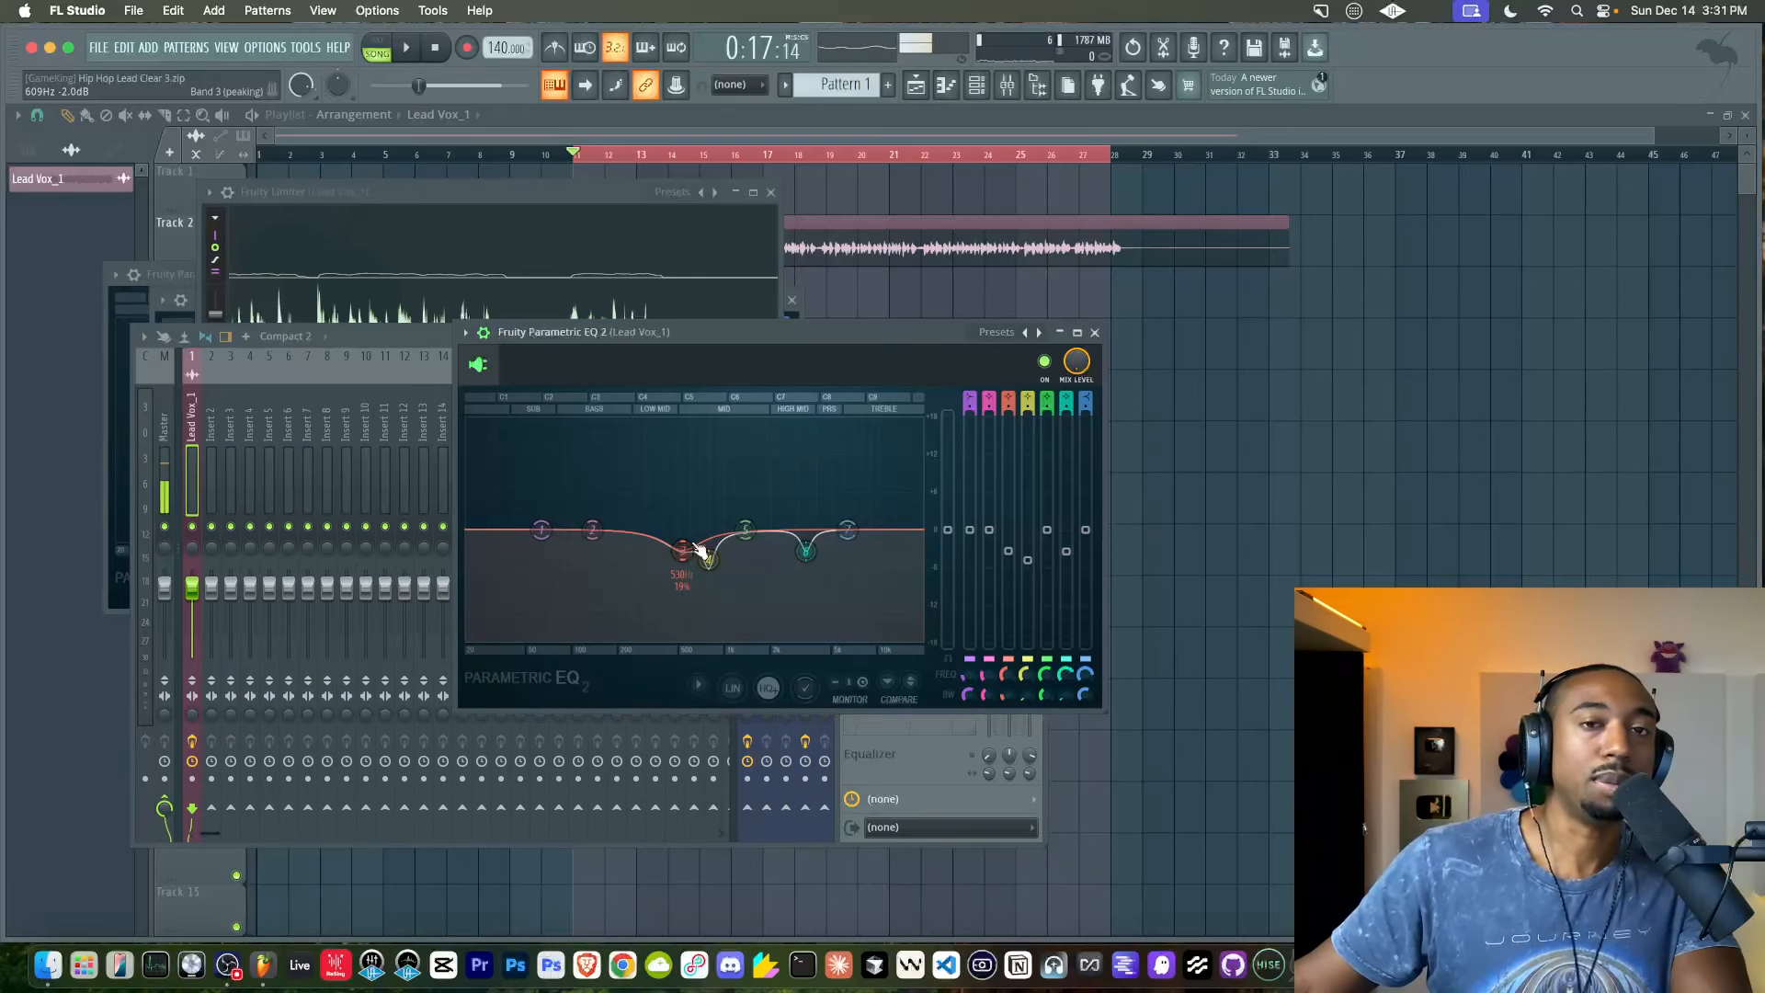
Copy band 6's gain, audition the vocal with the 3383 Hz band boosted to about 10.4 dB, and paste the copied gain back
right_click(1069, 557)
click(1126, 812)
key(space)
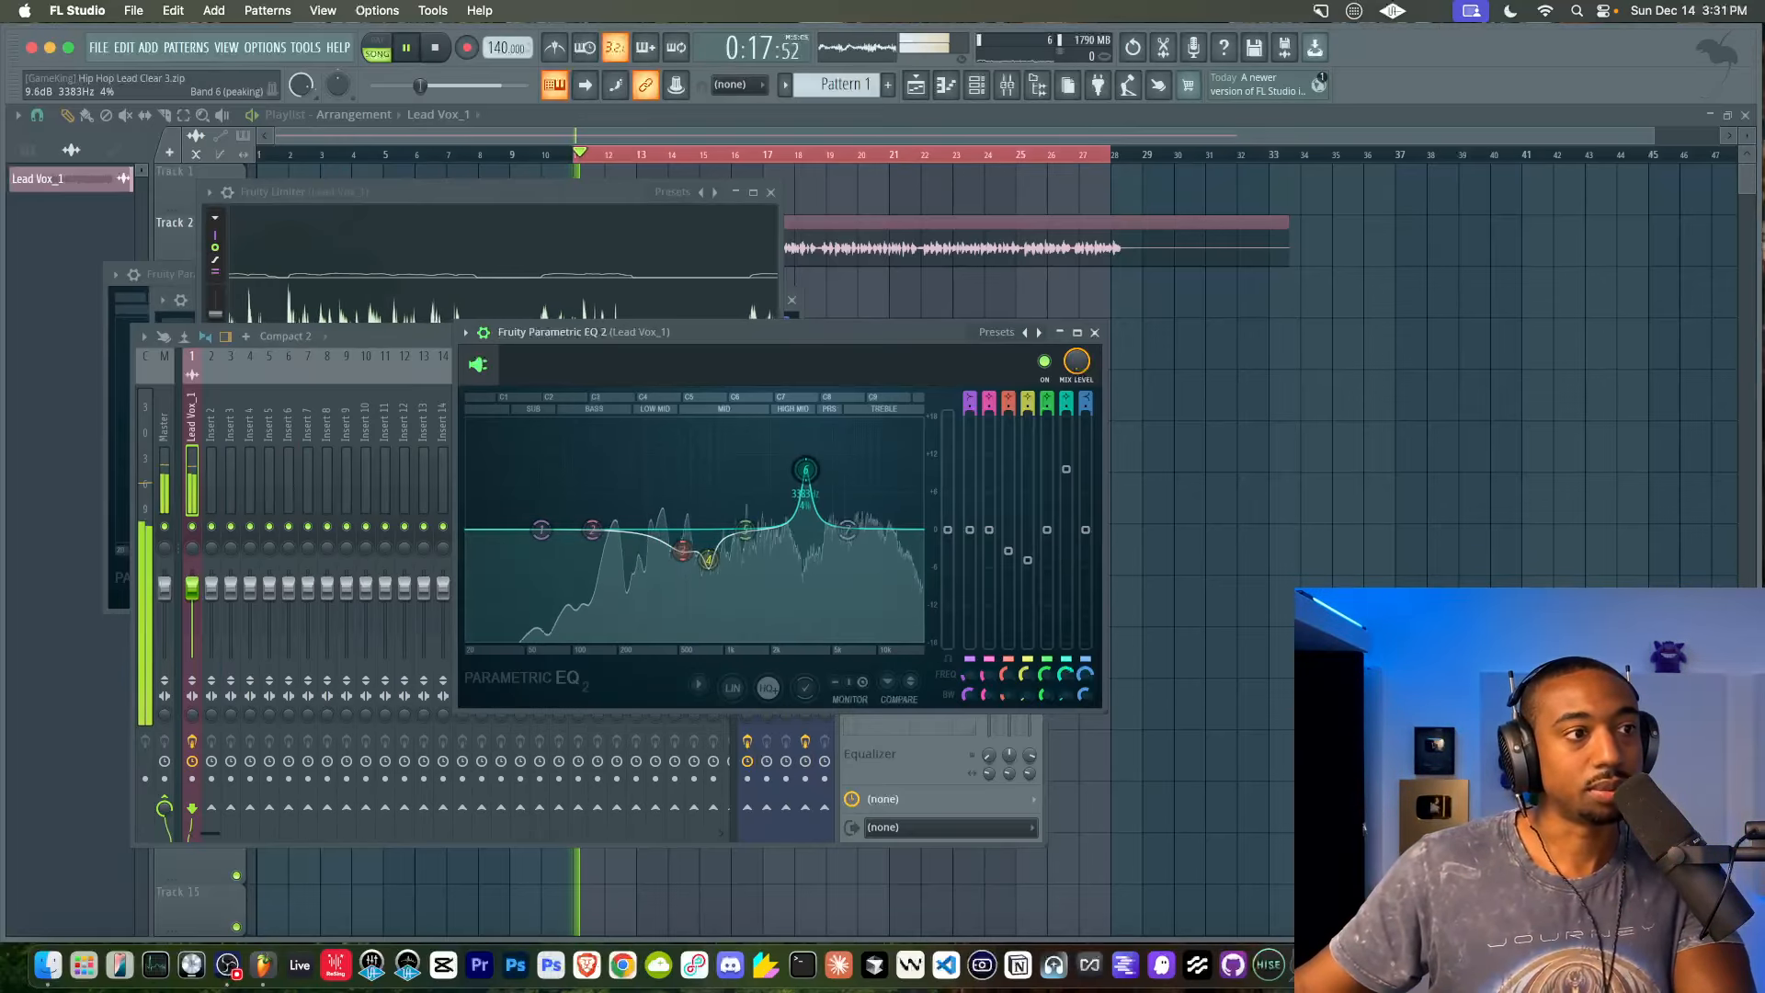
drag(1066, 486, 1062, 463)
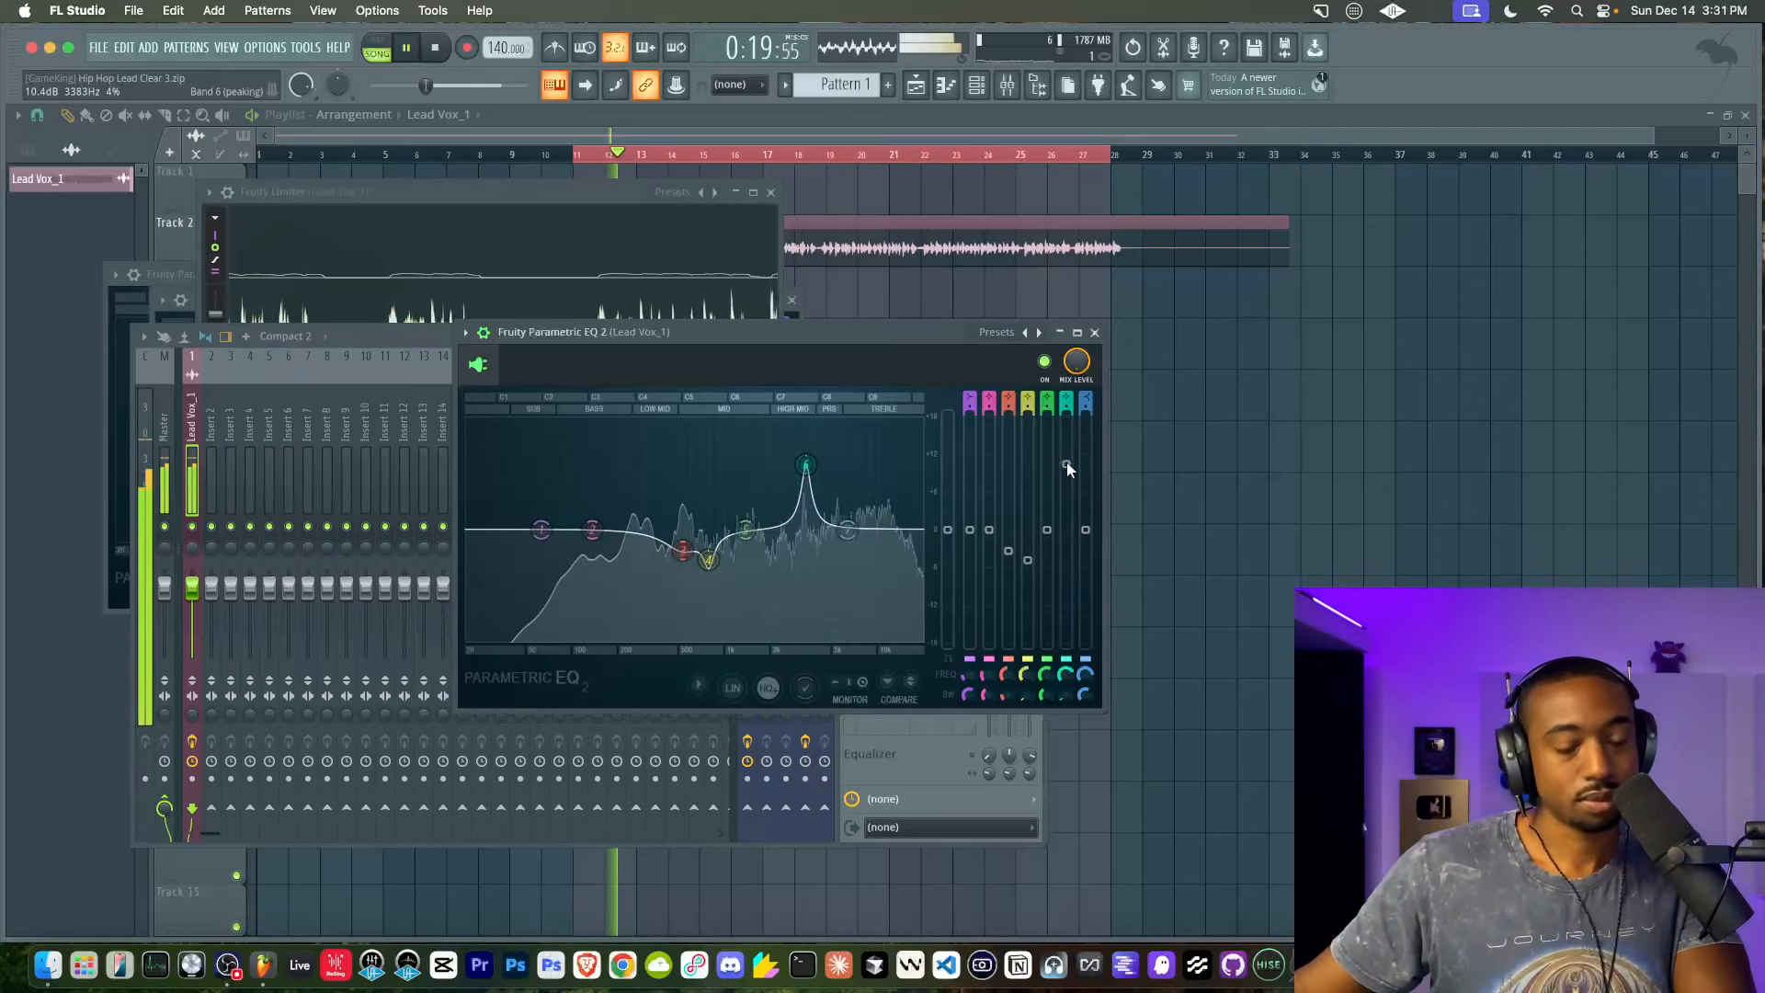
right_click(1066, 466)
click(1126, 720)
key(space)
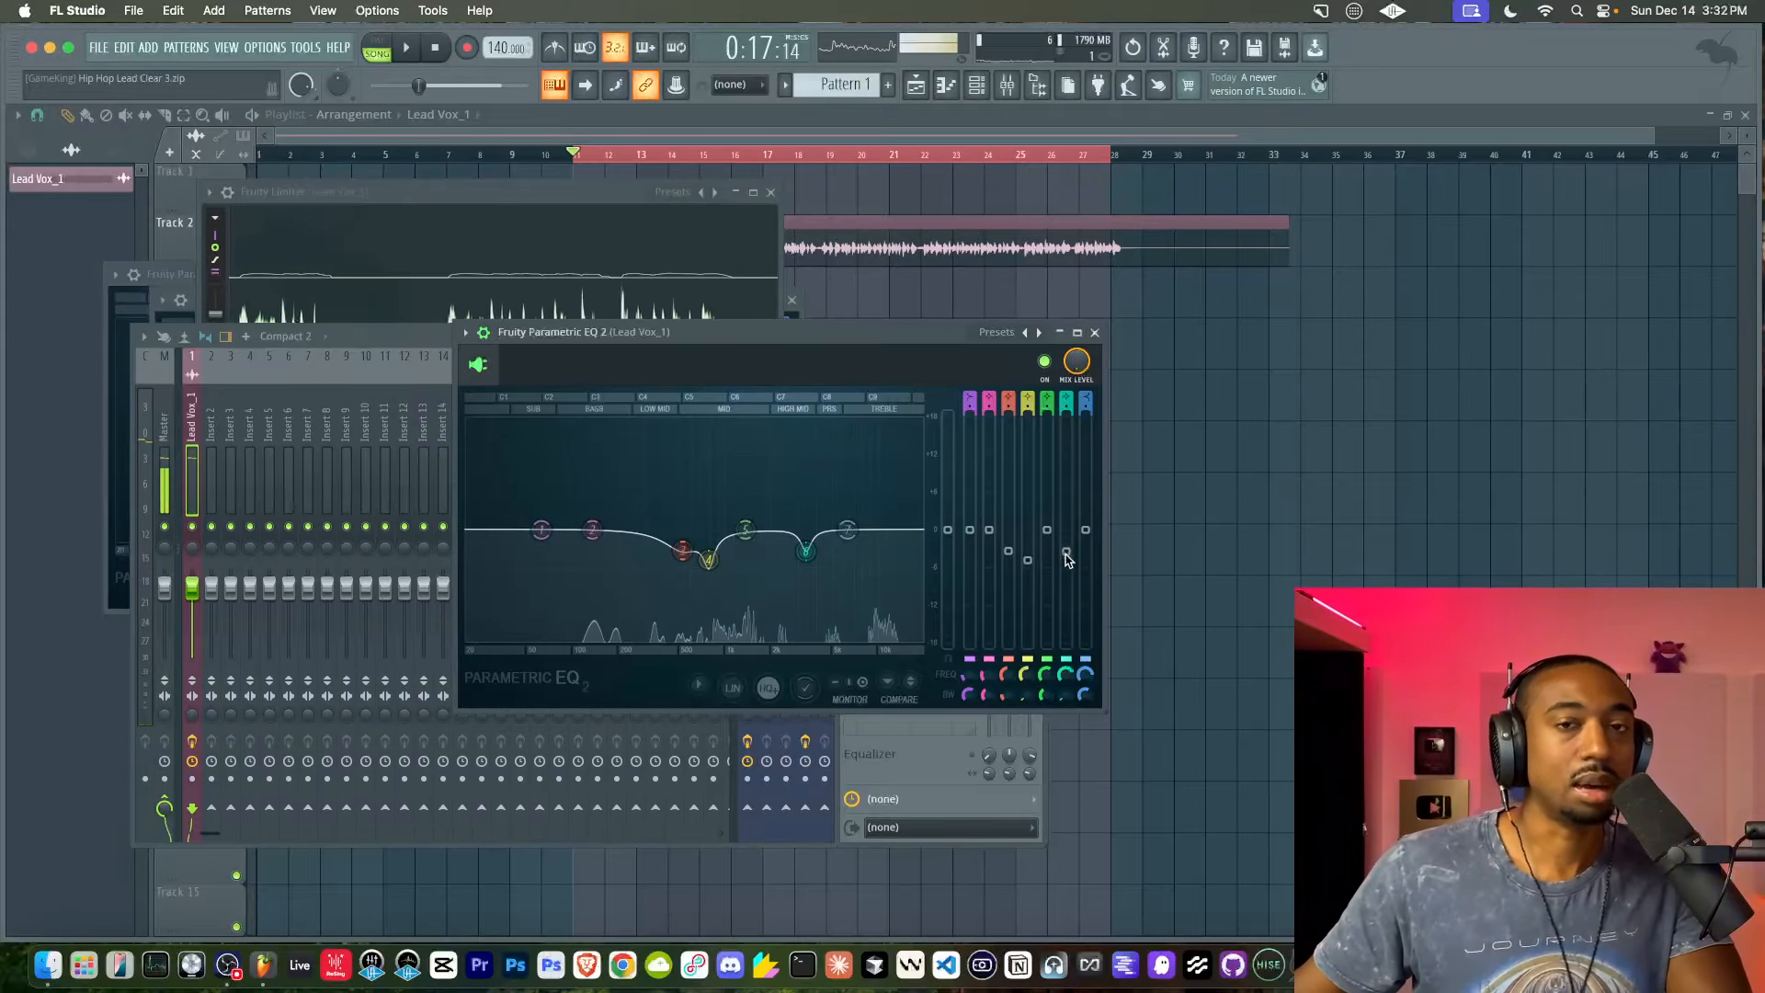
Compare the same vocal phrase with the slot 7 EQ bypassed and enabled, and close the EQ while leaving it enabled
key(space)
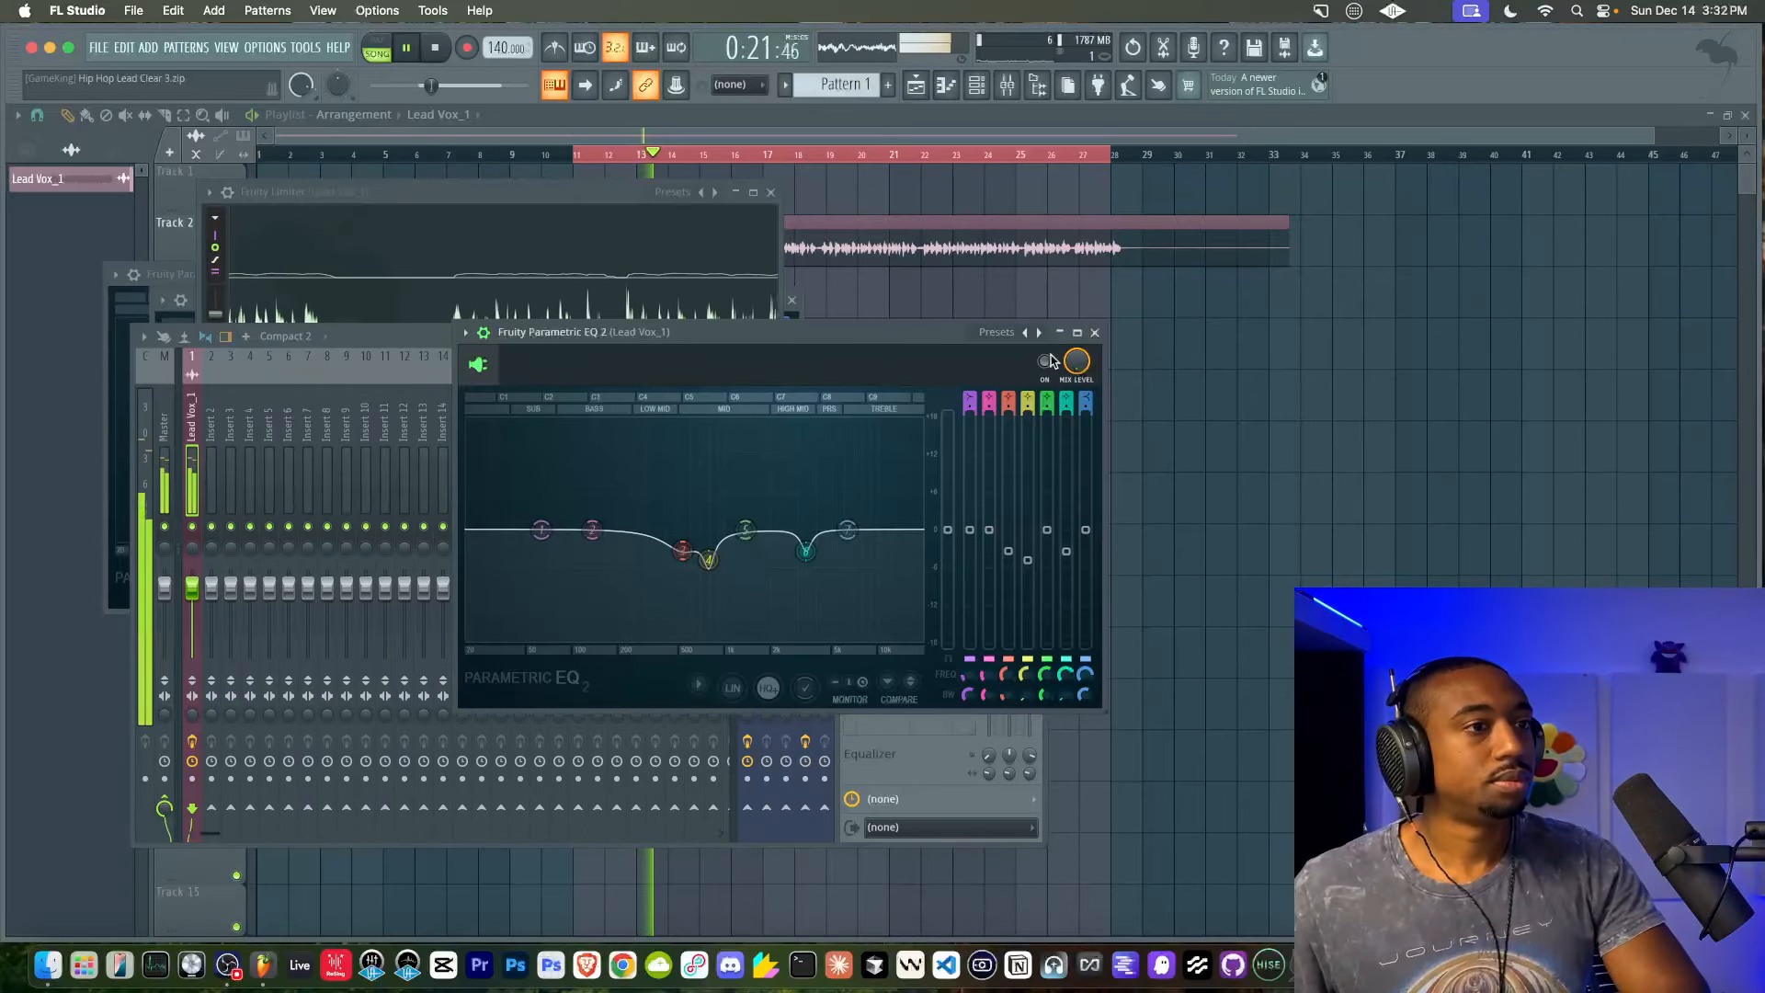
key(space)
click(1050, 362)
key(space)
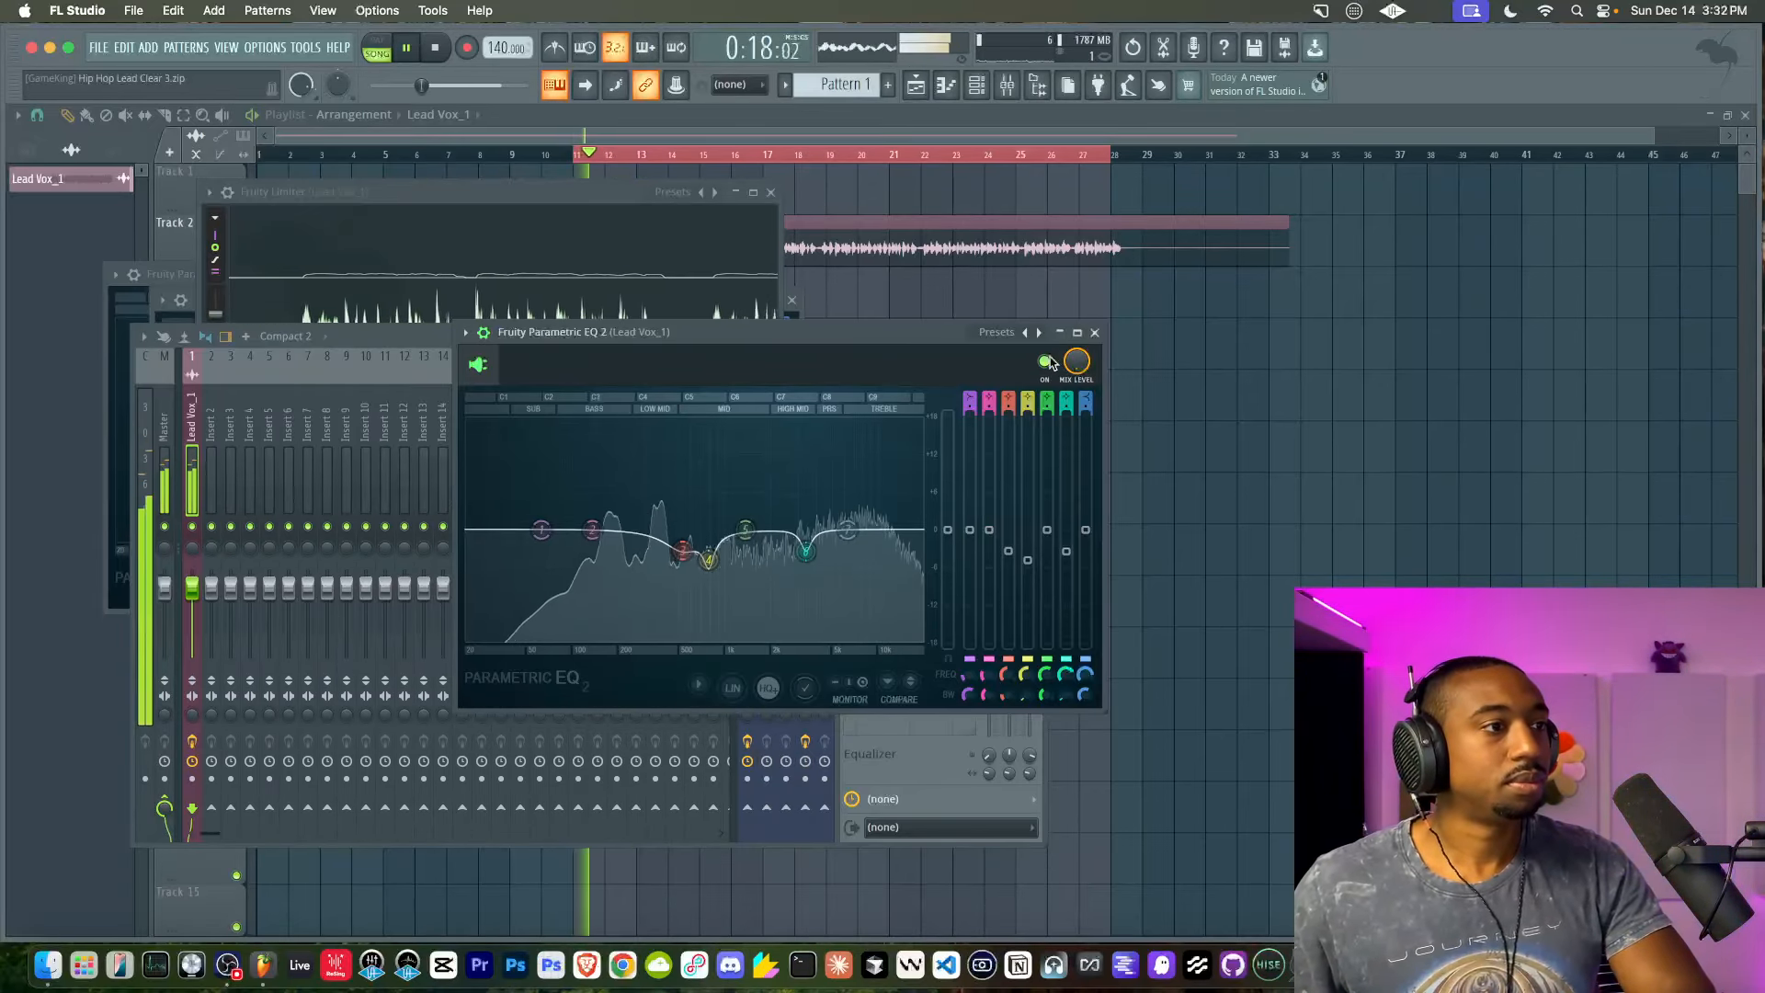
click(1094, 332)
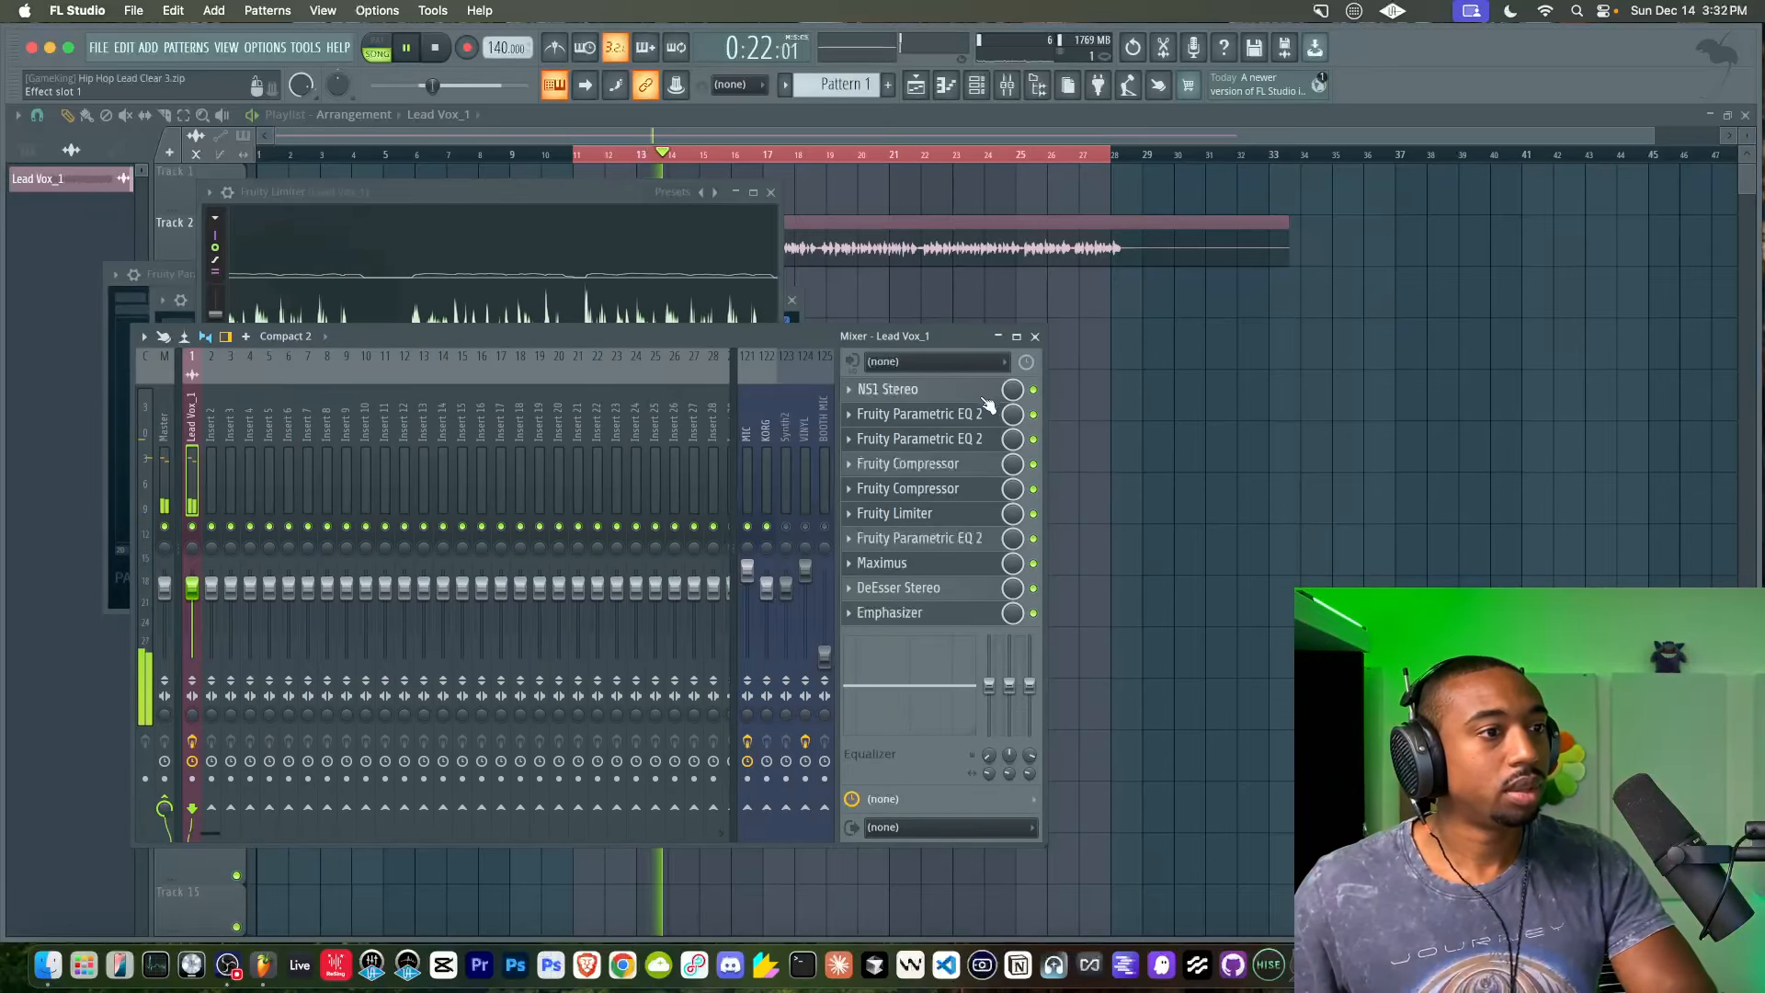
key(space)
Open Maximus and examine the compression curve and gain settings of its low, mid and high bands
click(882, 563)
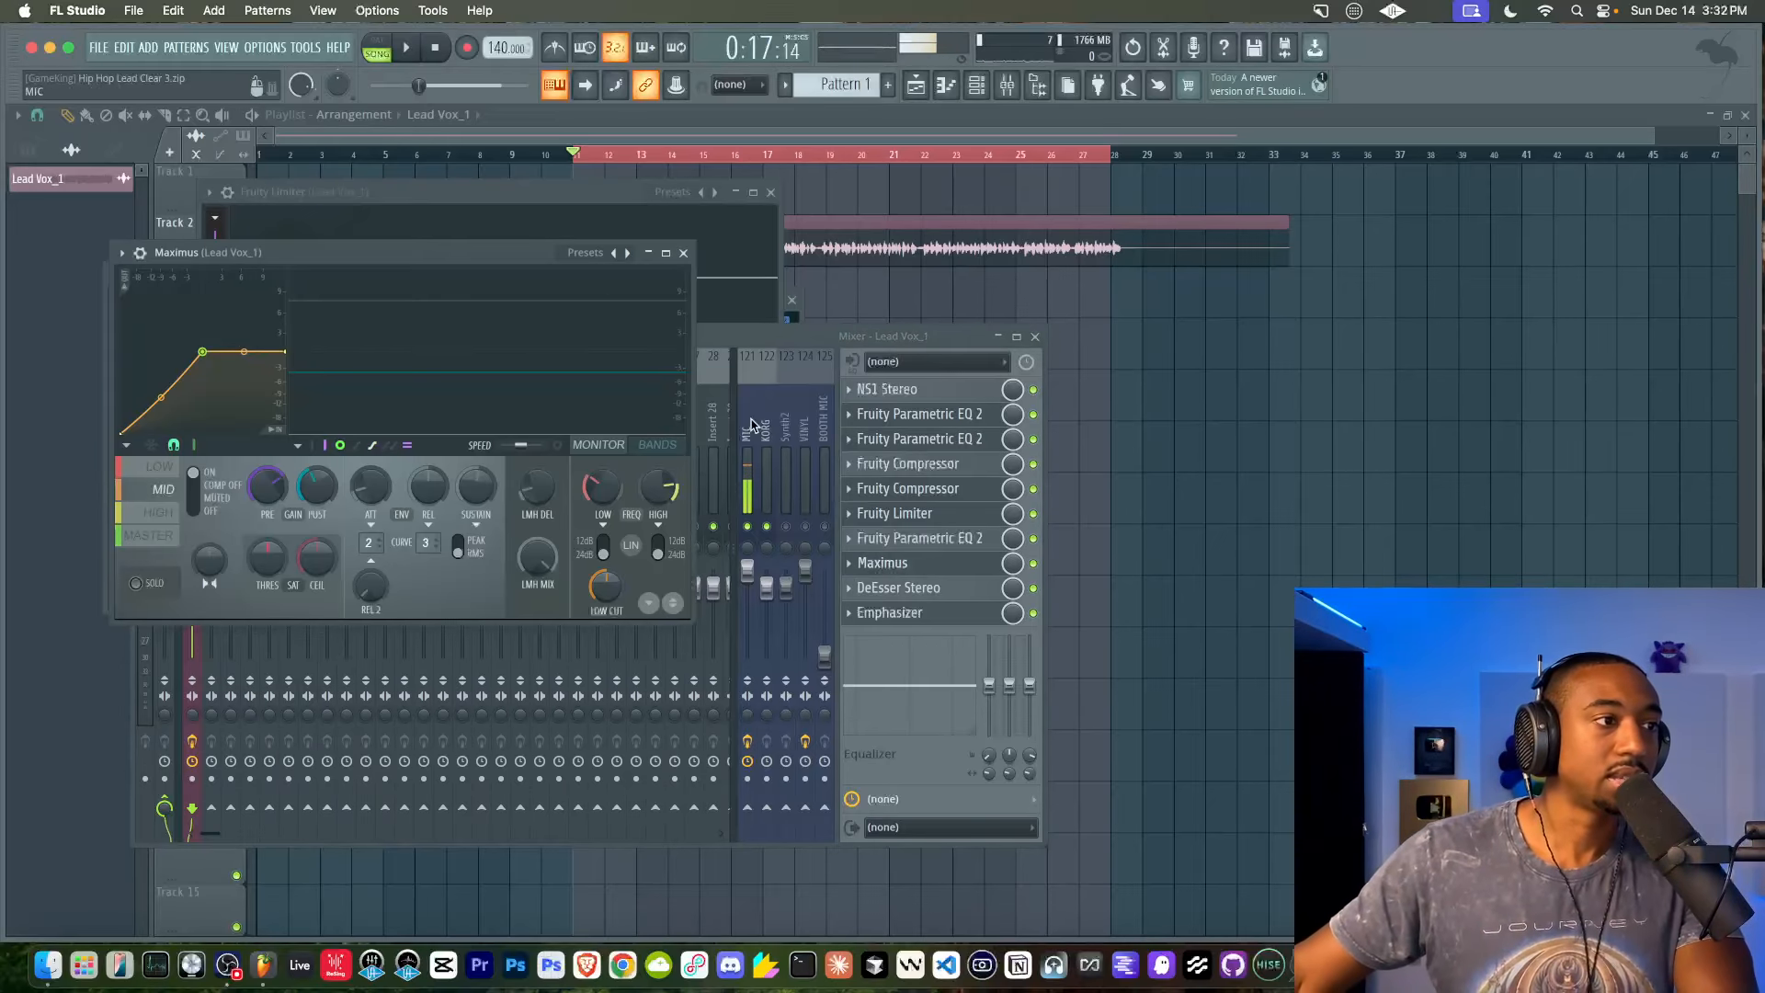
drag(441, 250, 513, 251)
drag(678, 249, 678, 249)
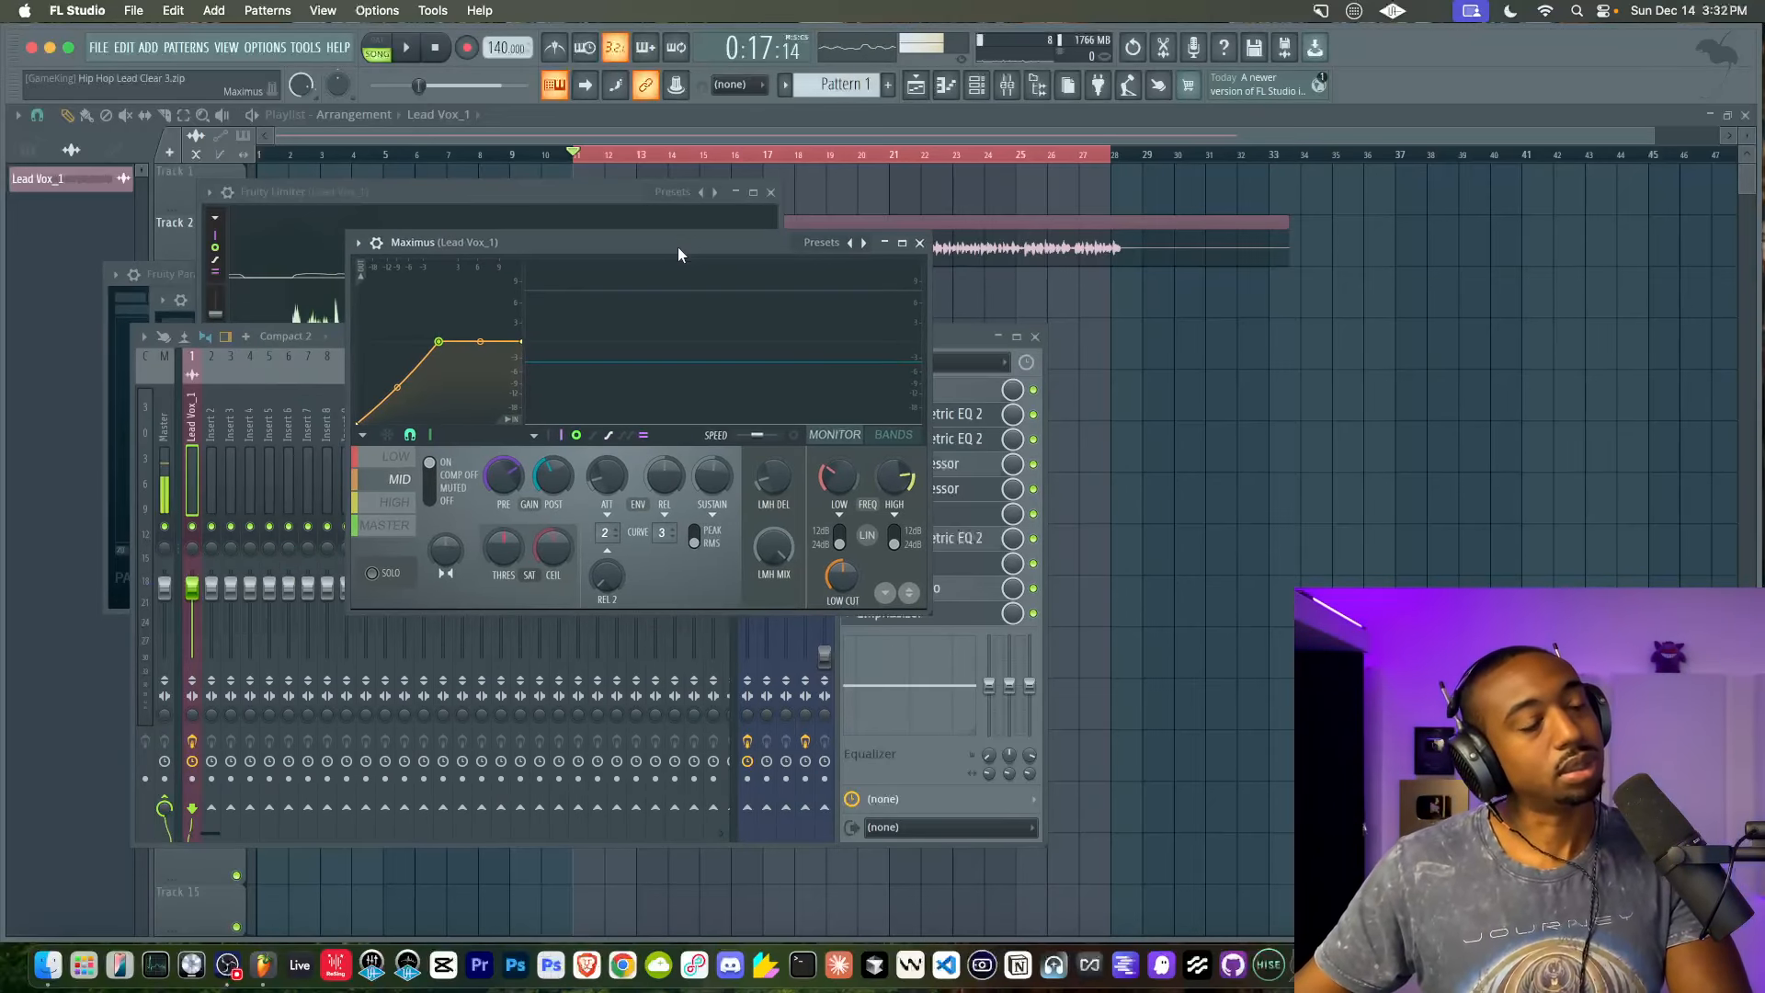
click(396, 462)
click(396, 481)
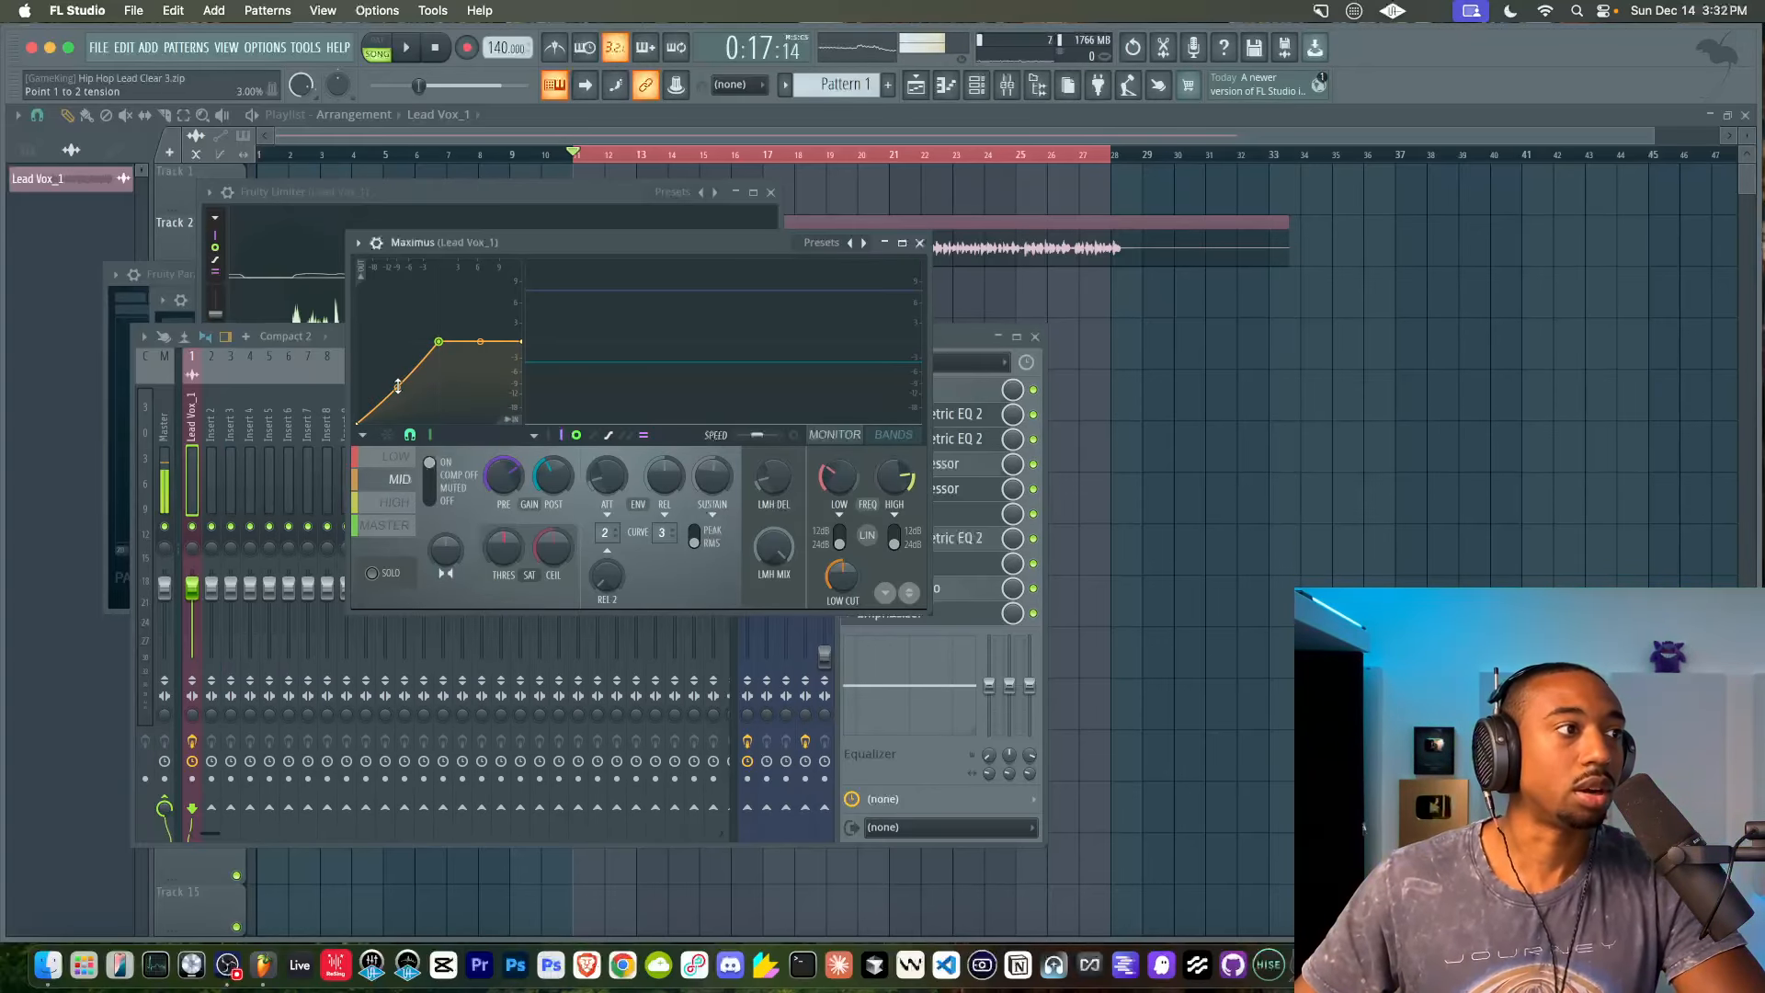
click(390, 464)
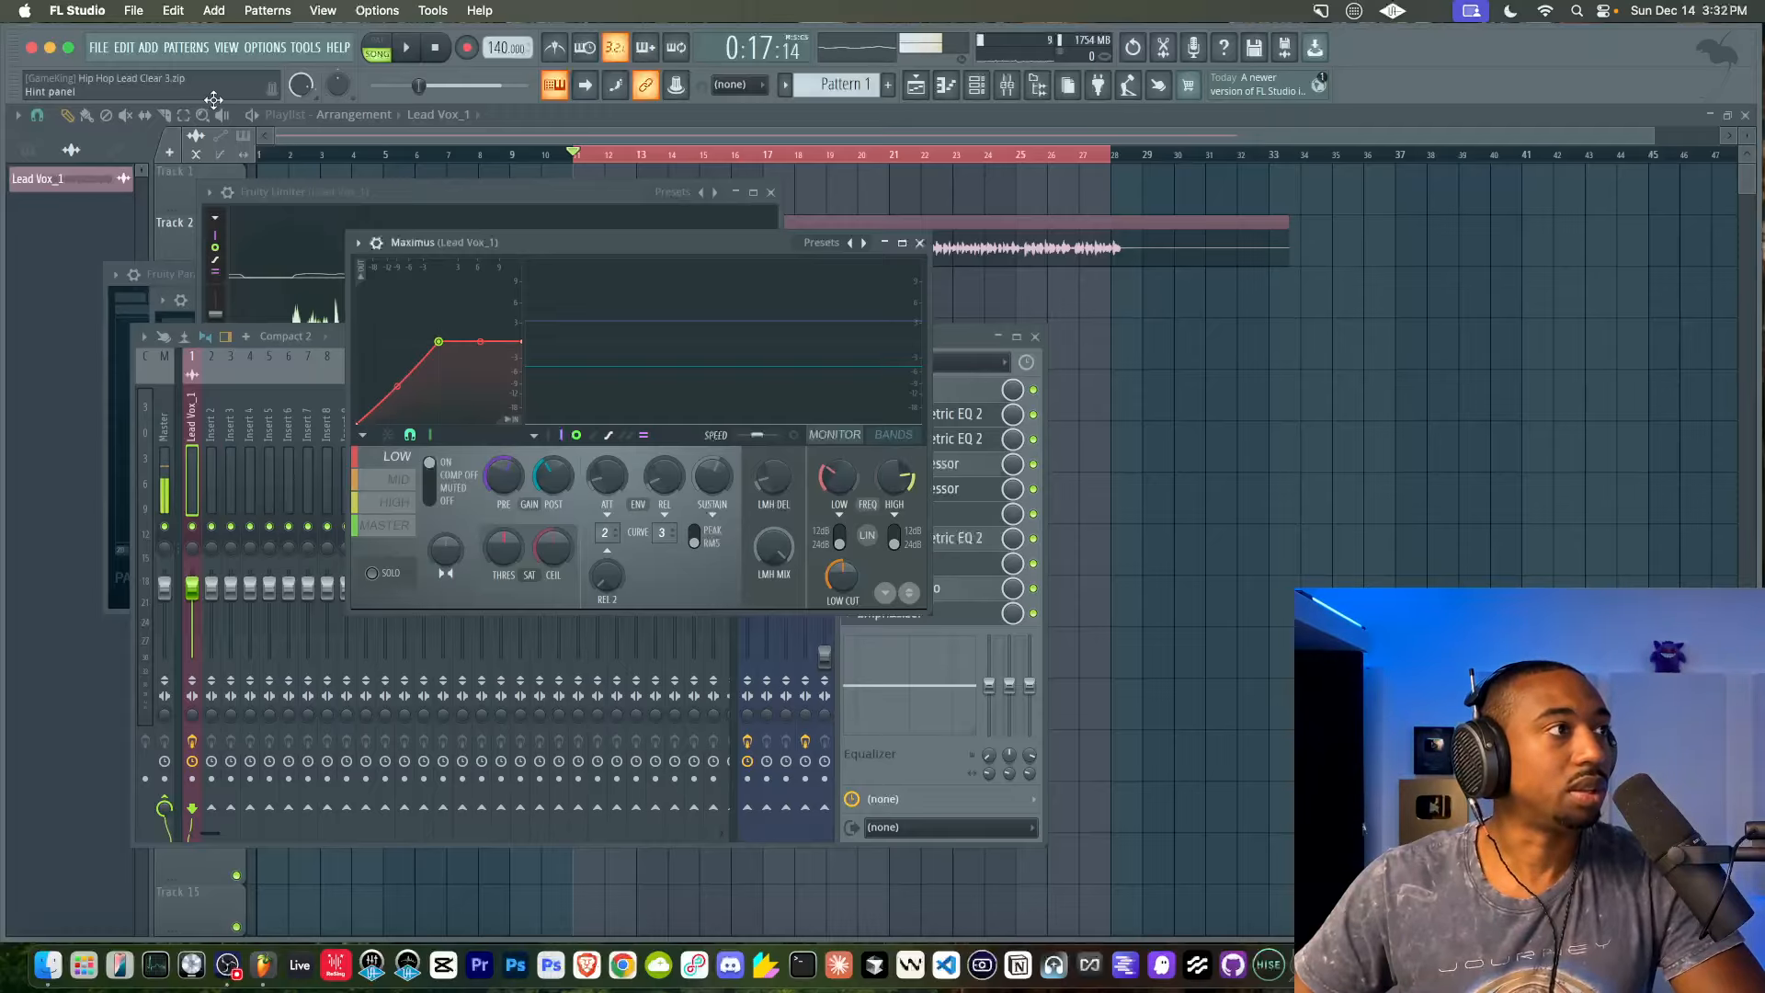
click(382, 484)
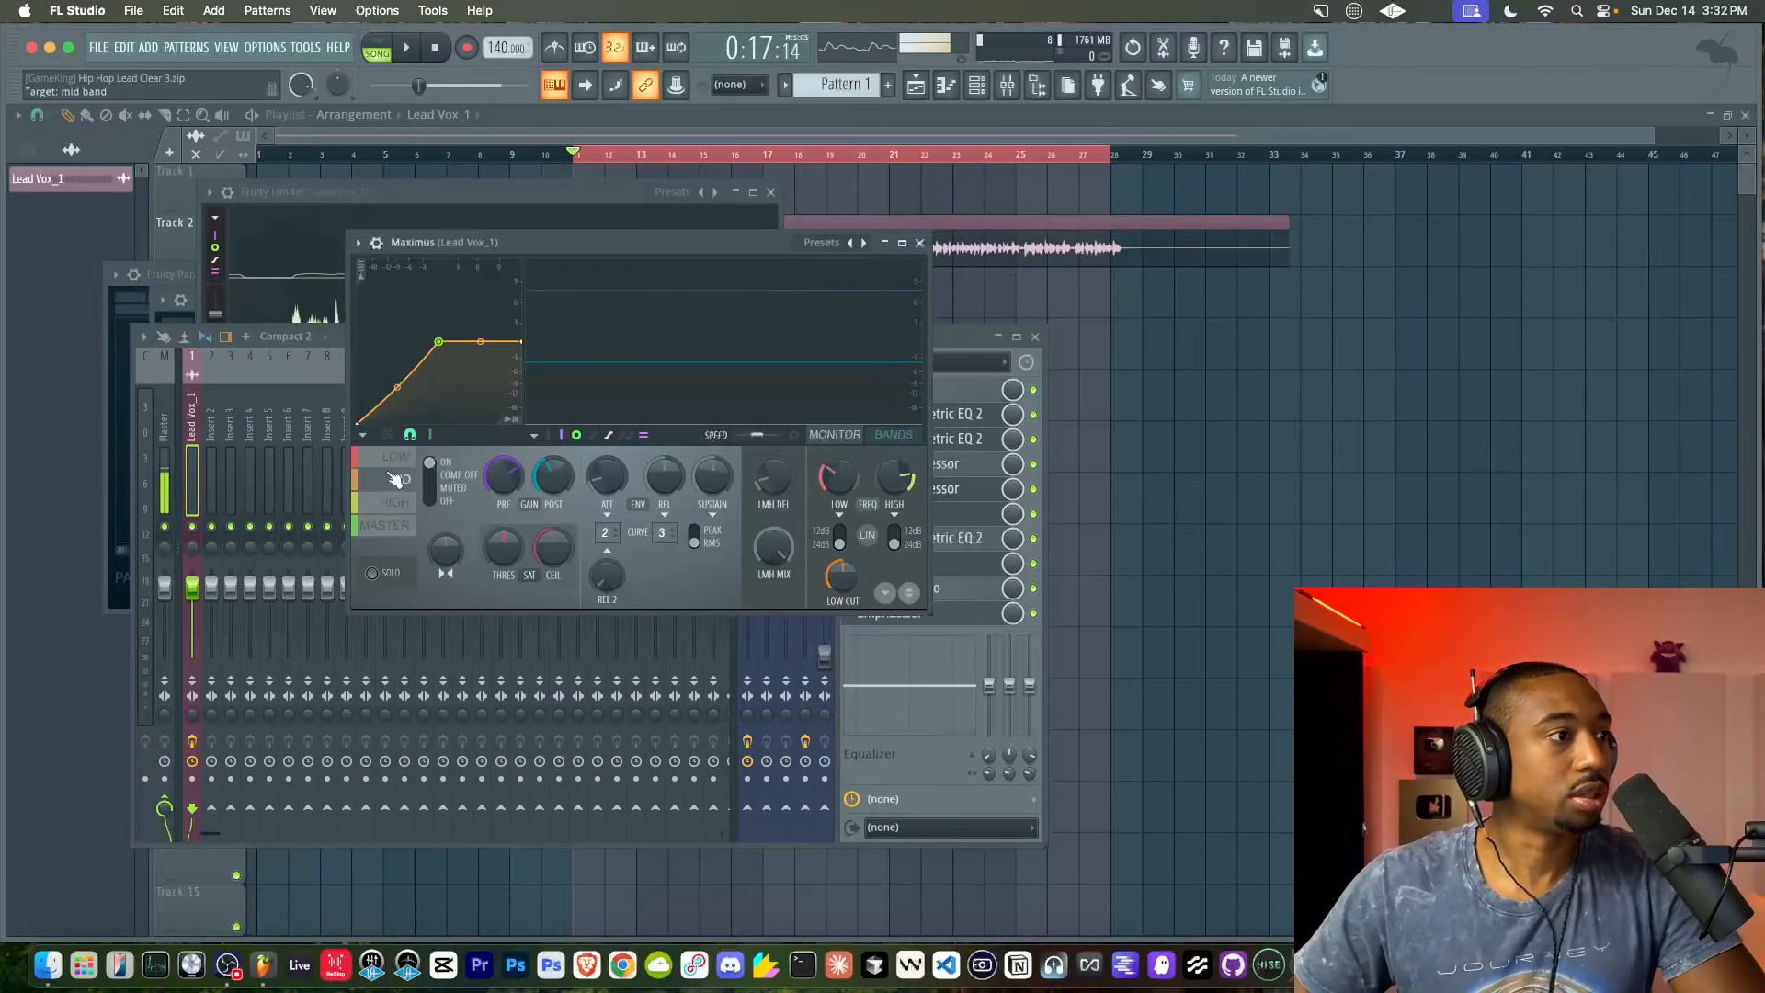
click(396, 503)
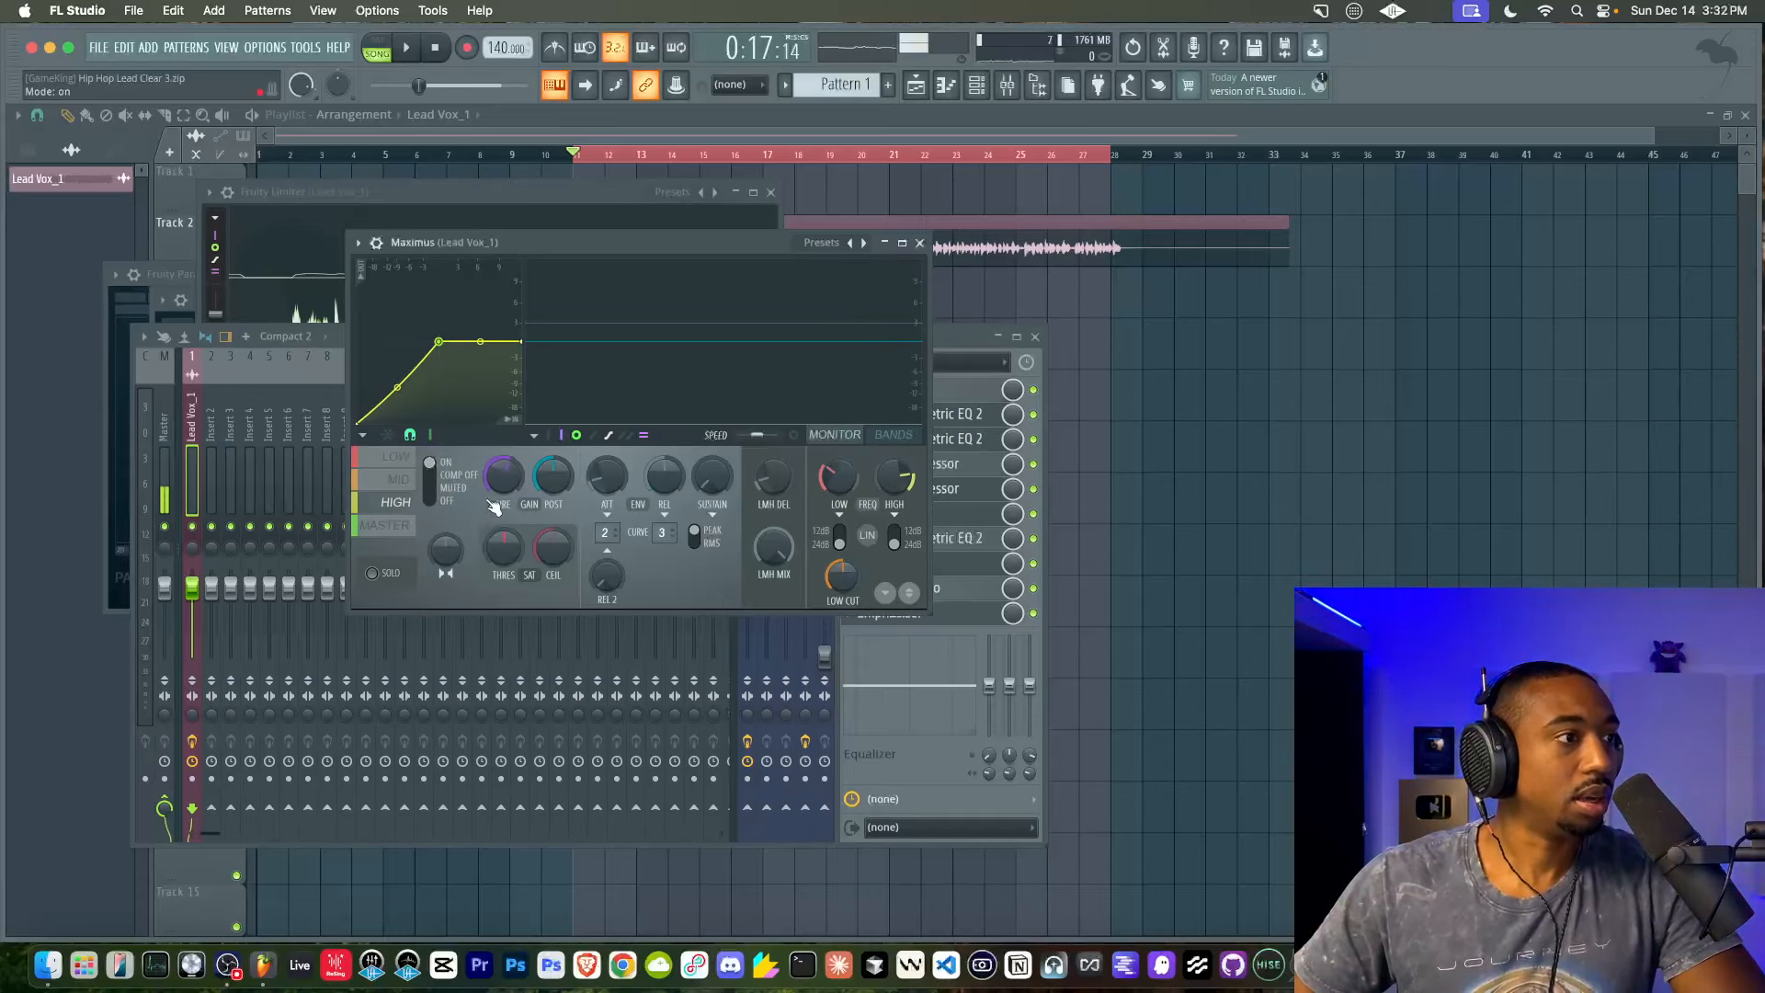
click(399, 479)
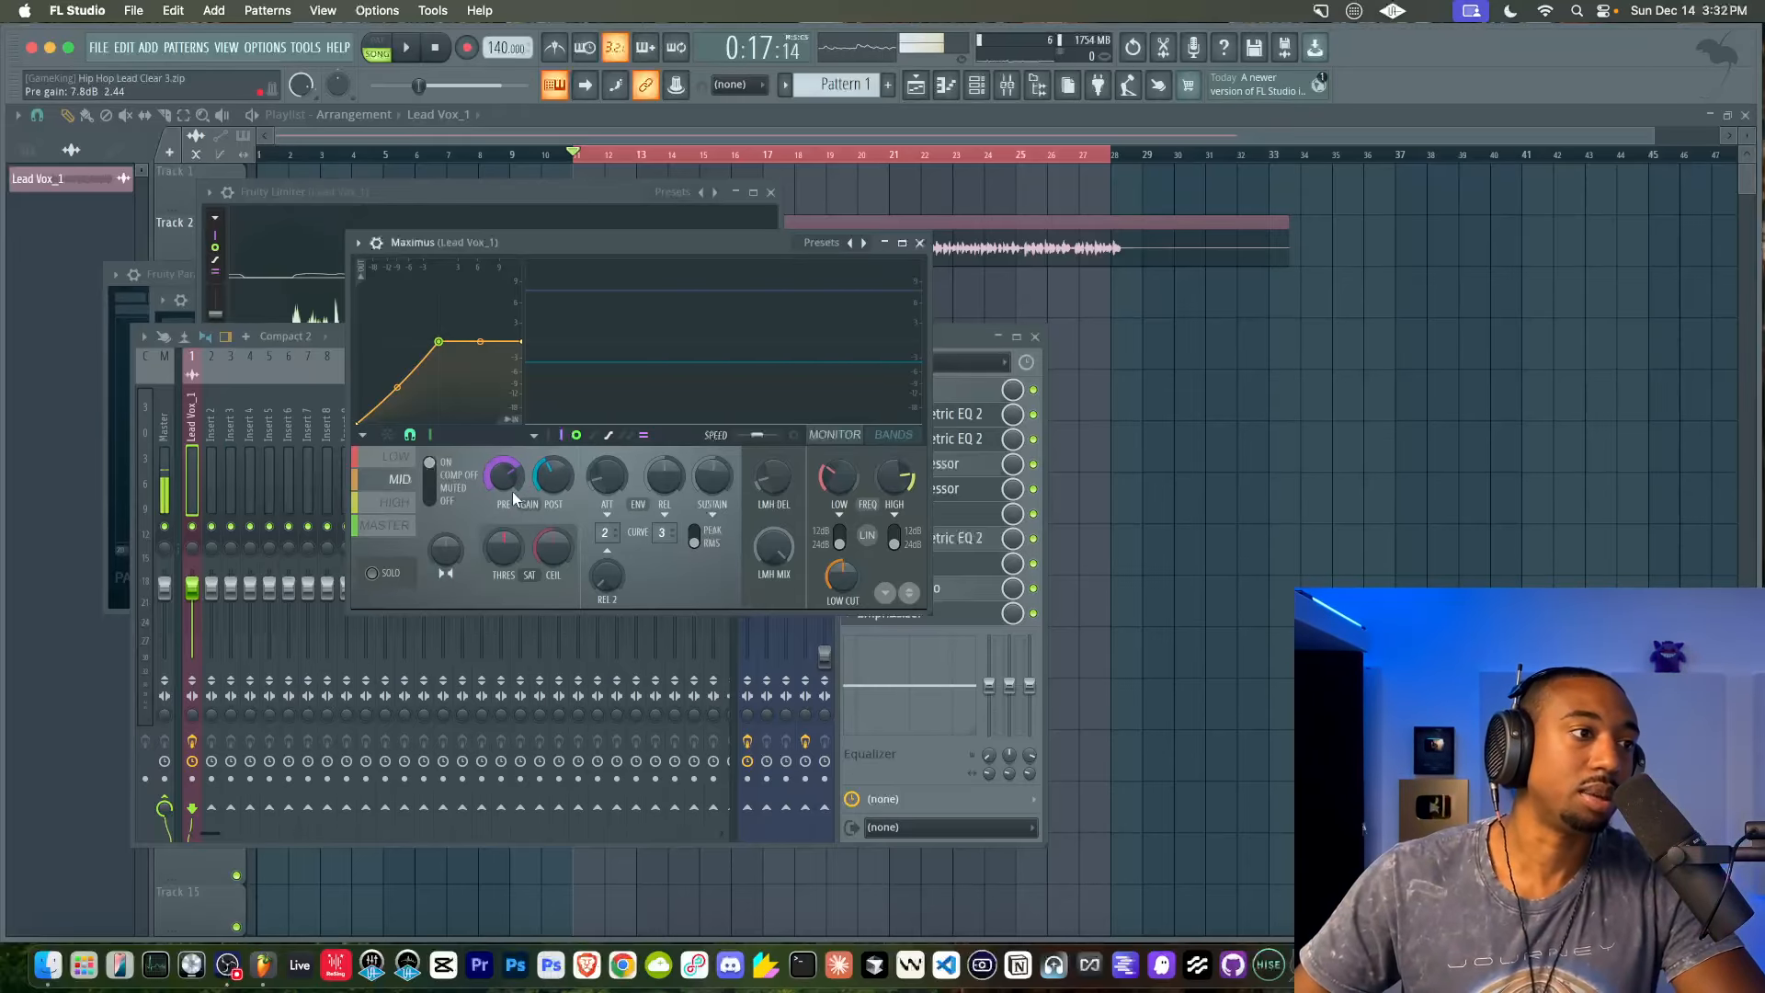
click(398, 459)
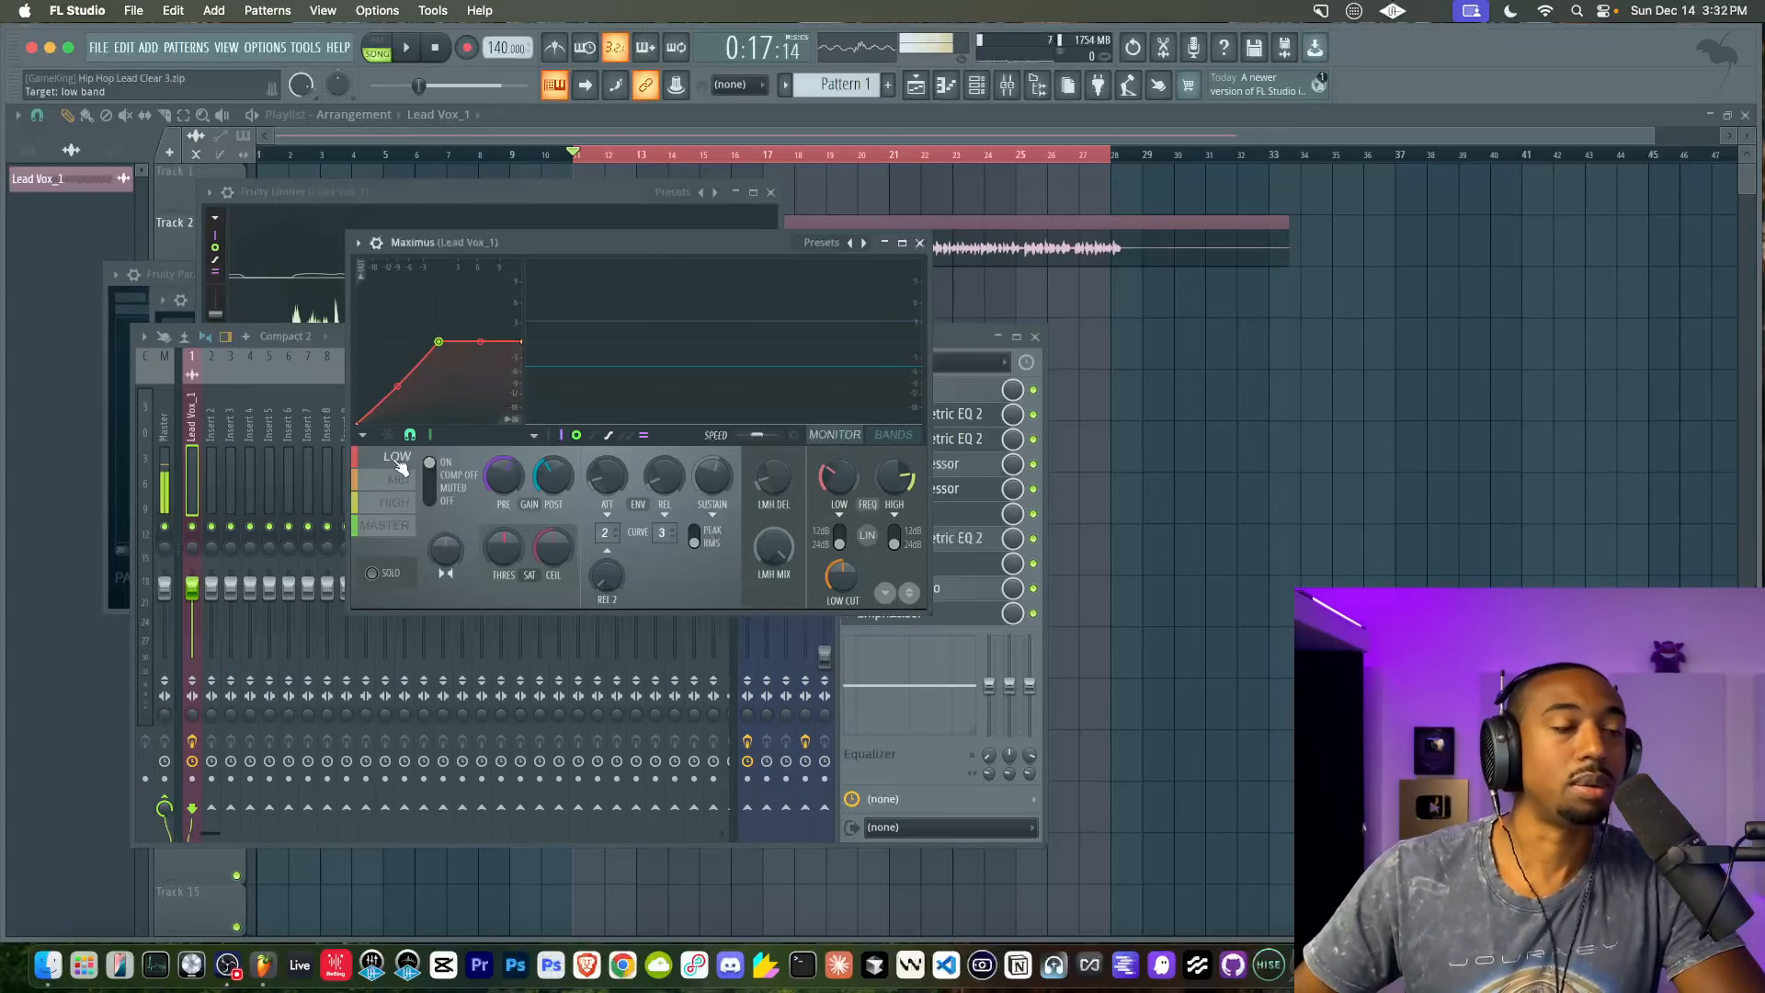
Bypass Maximus and audition the vocal without it, moving its window clear of the effect slots
click(377, 244)
click(869, 272)
key(space)
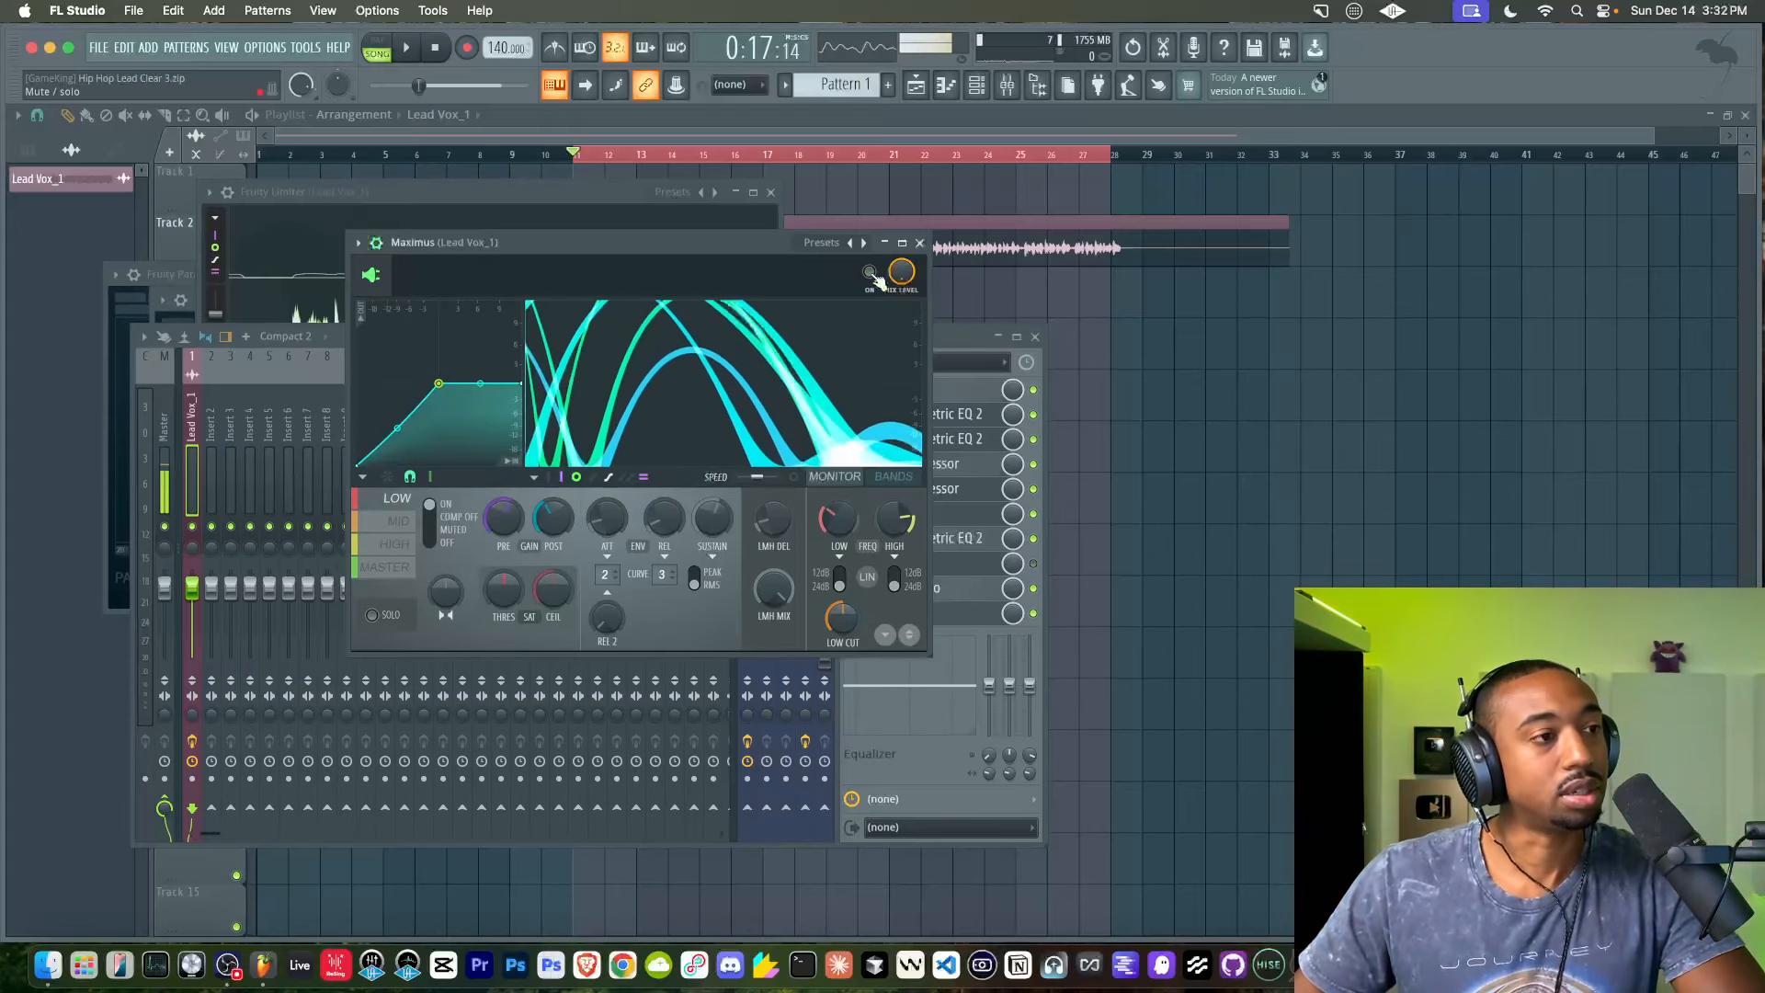
drag(798, 253, 711, 274)
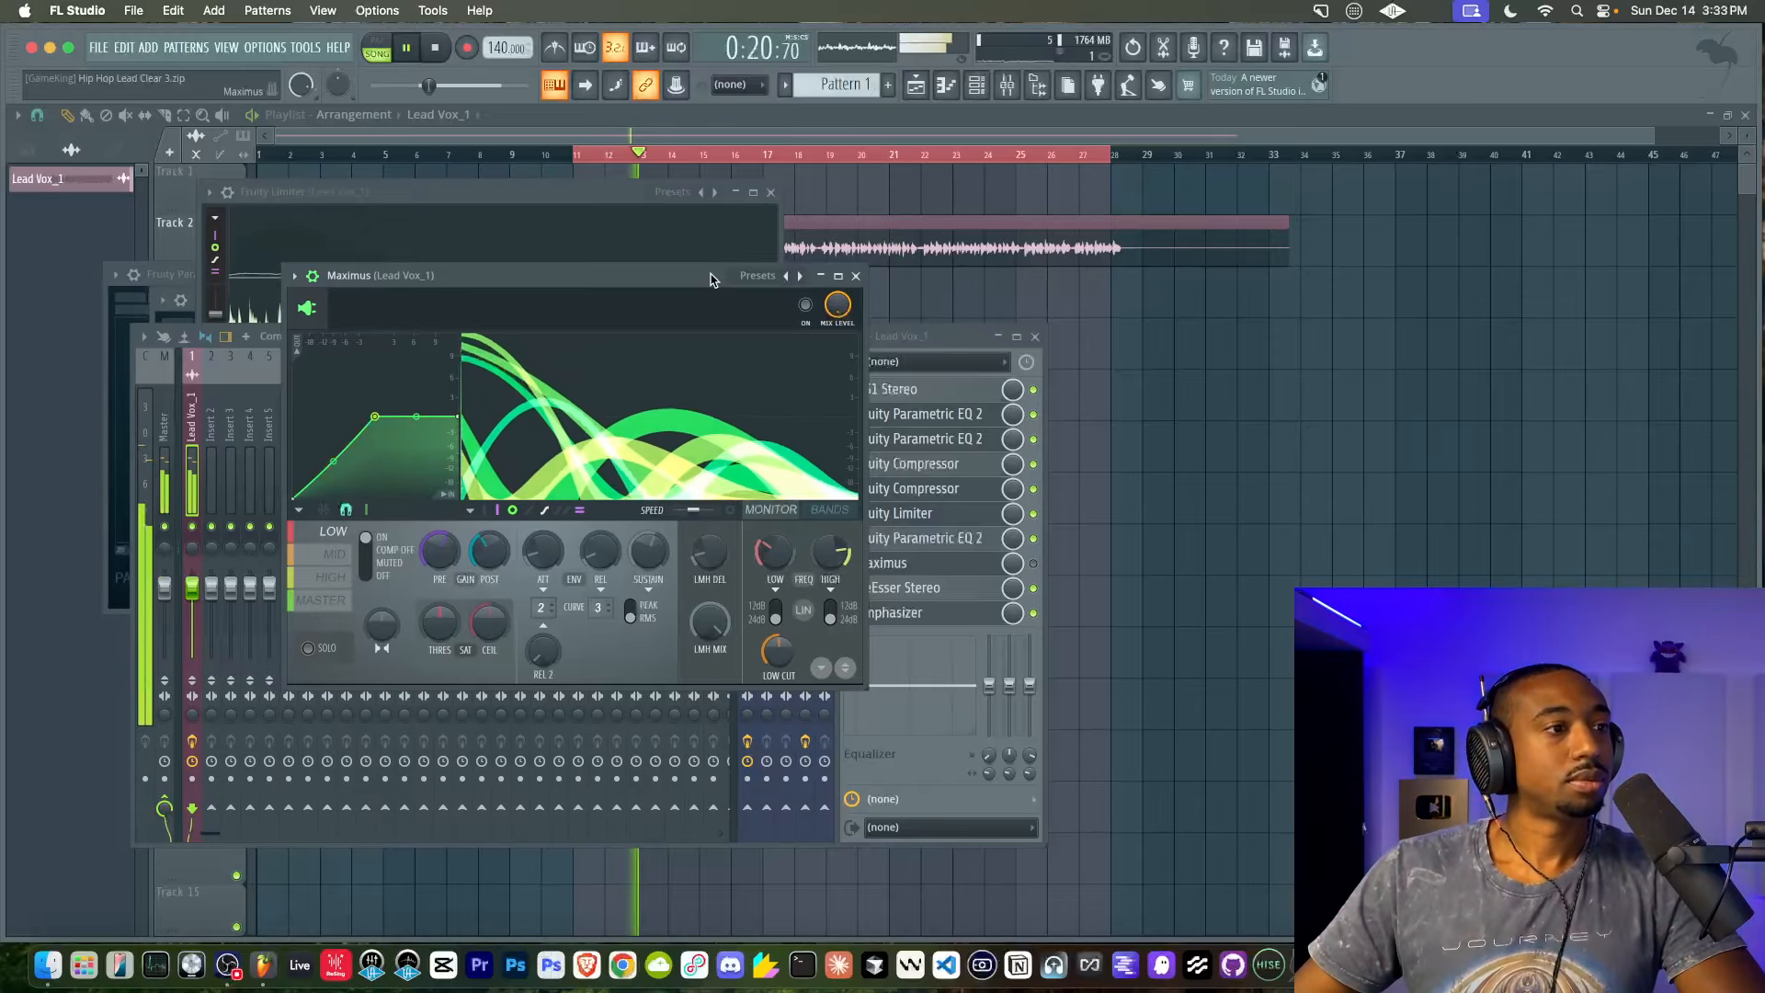
Compare the playing vocal with Maximus enabled and bypassed, repeating the phrase from the start of the loop
click(807, 309)
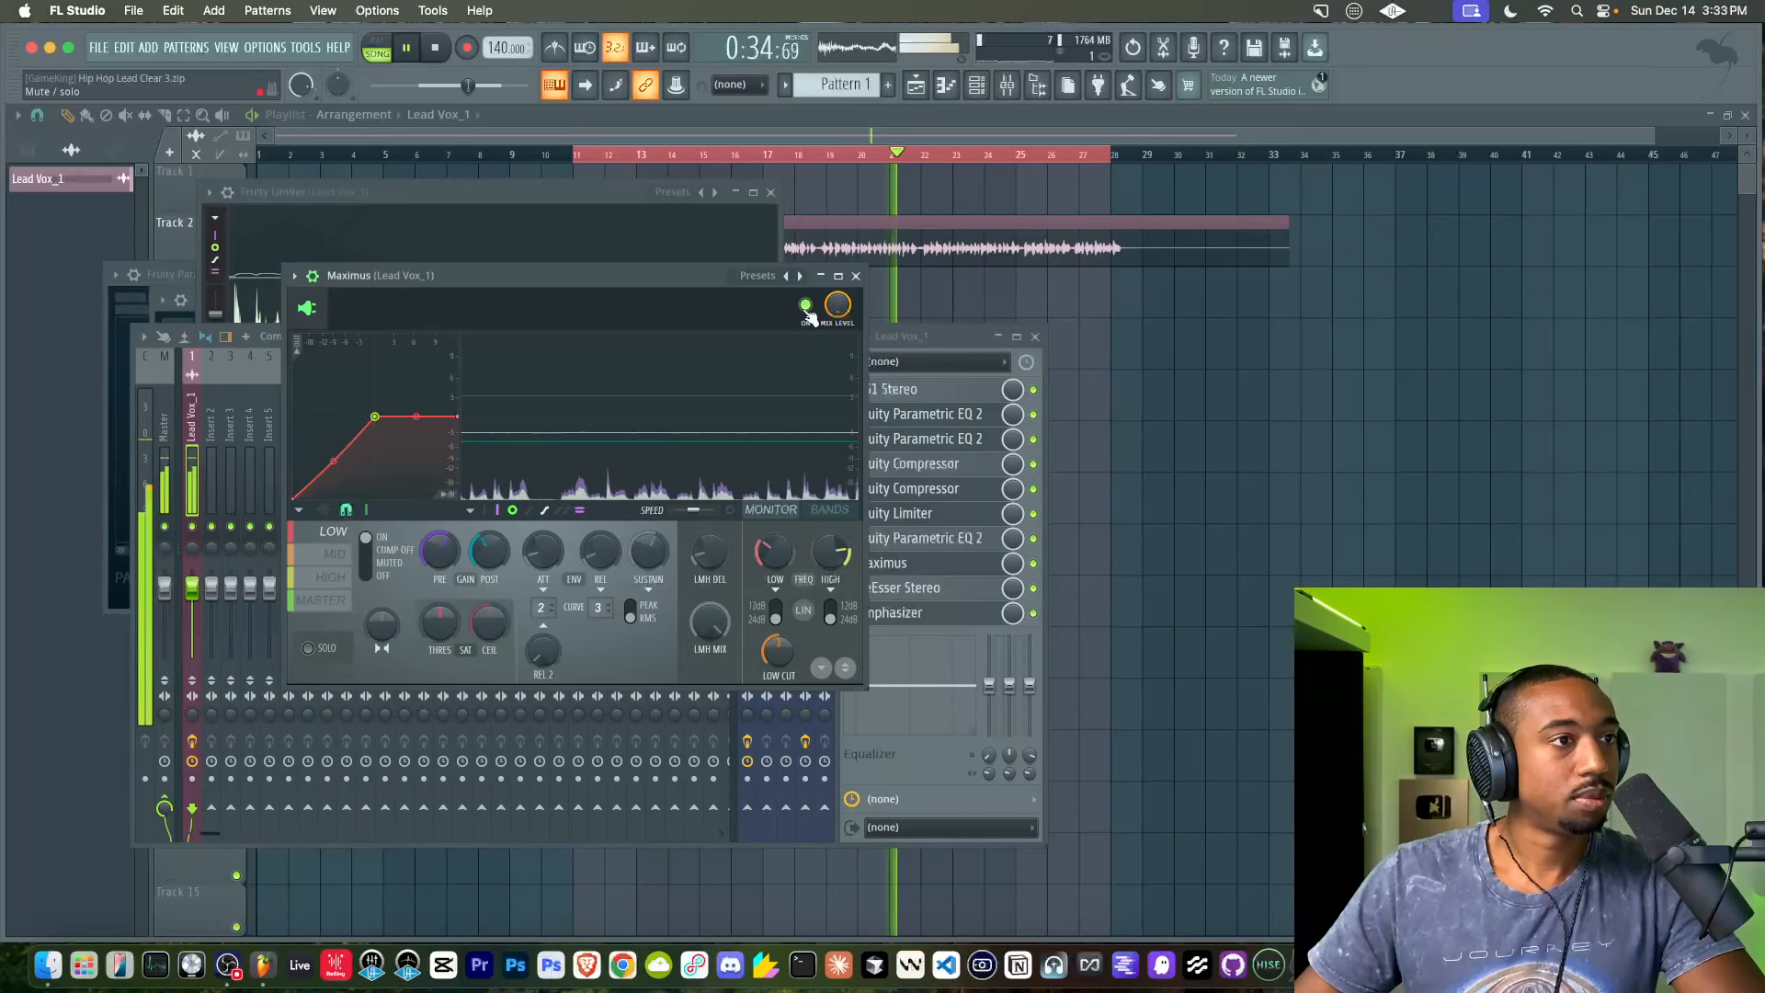
key(space)
click(804, 306)
key(space)
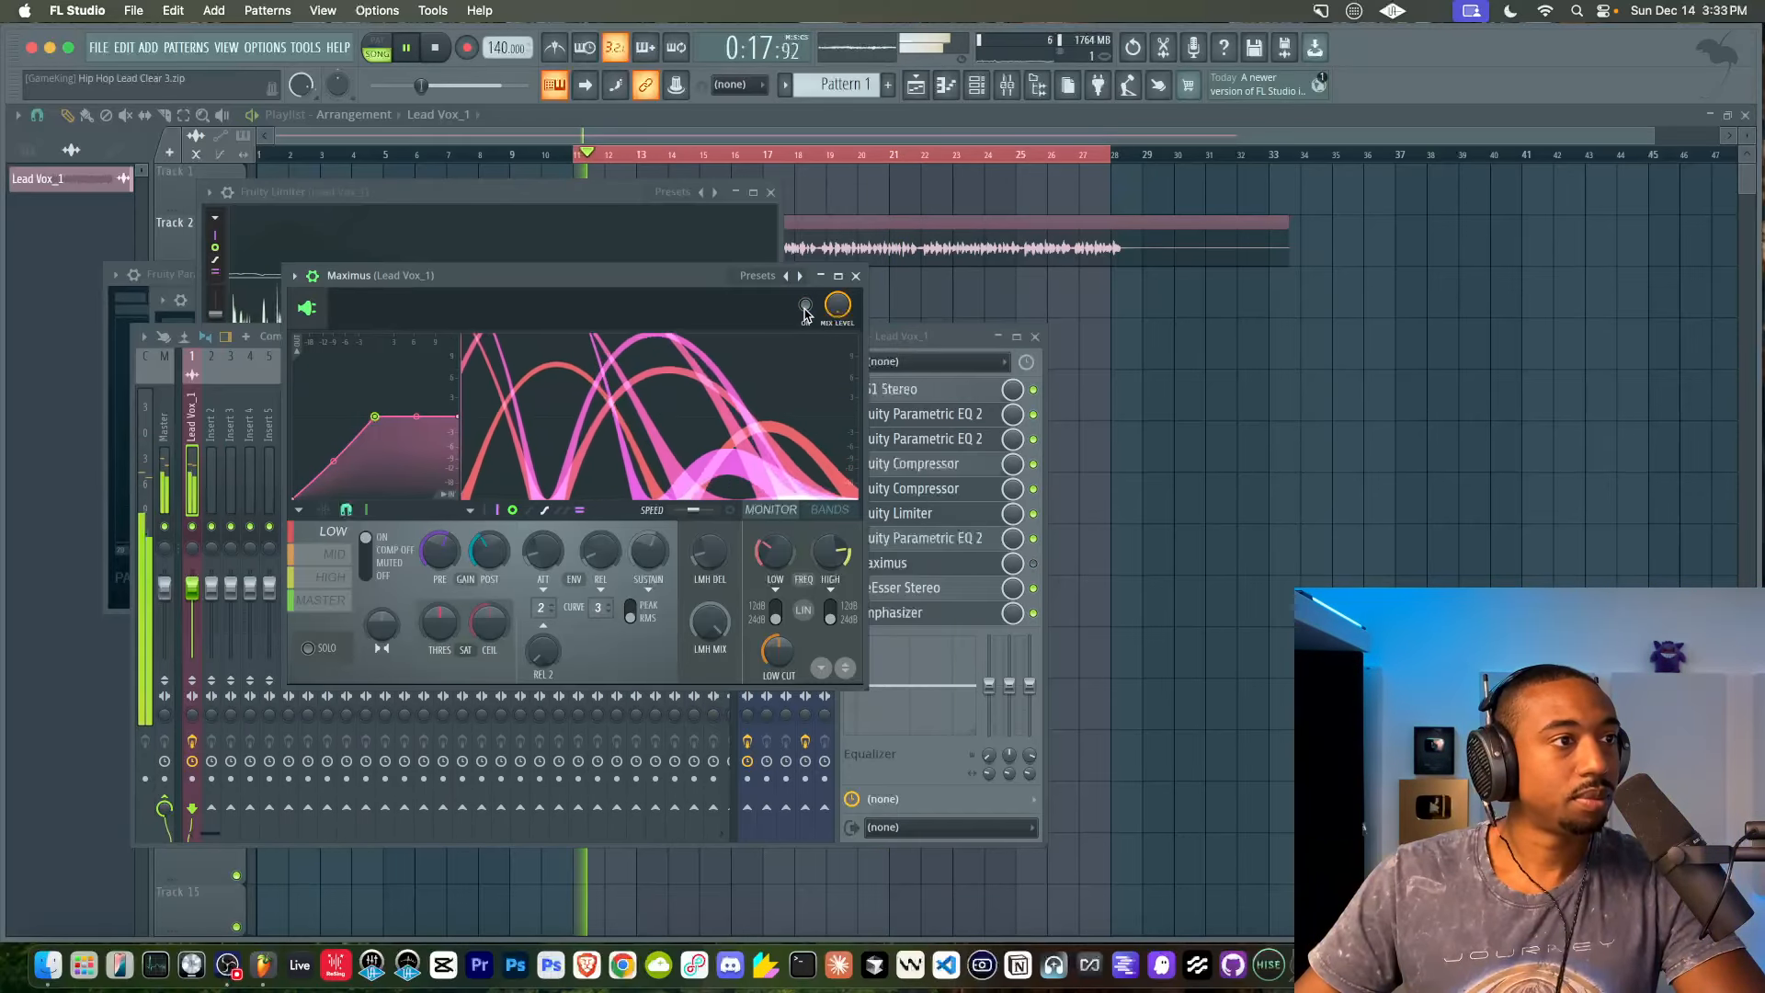
click(804, 306)
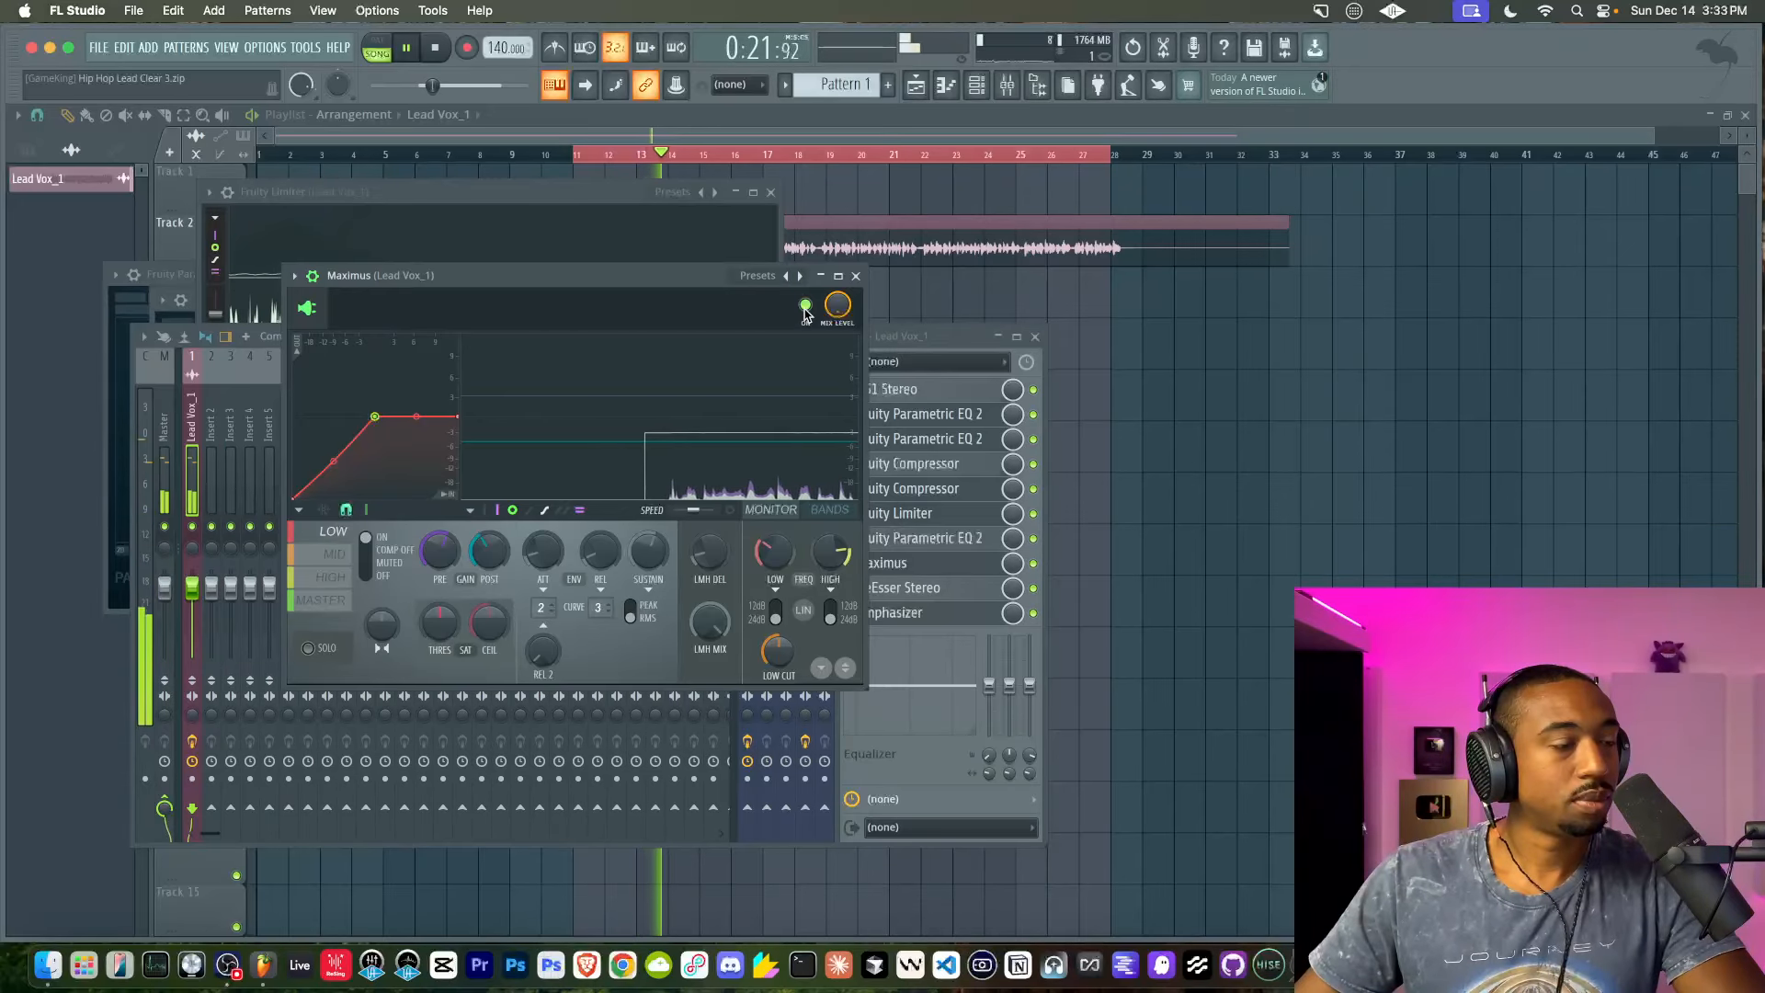
click(804, 307)
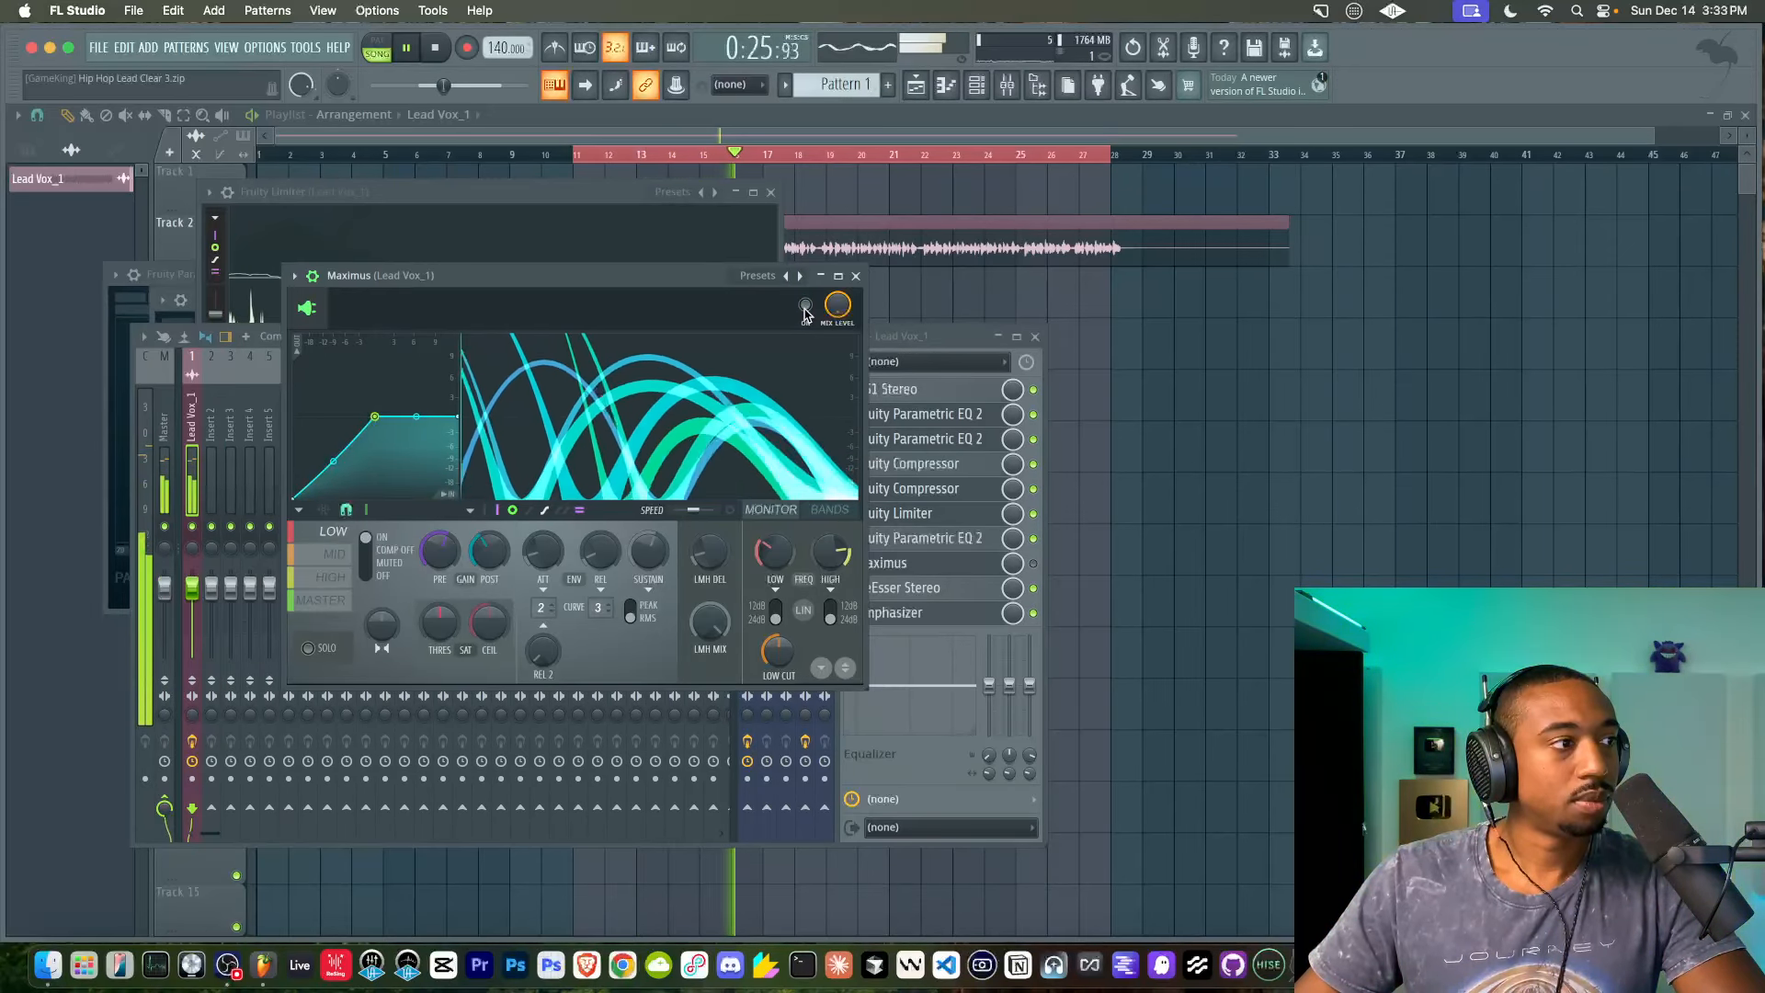
Re-enable Maximus, audition the vocal with it active, and close its window
click(805, 308)
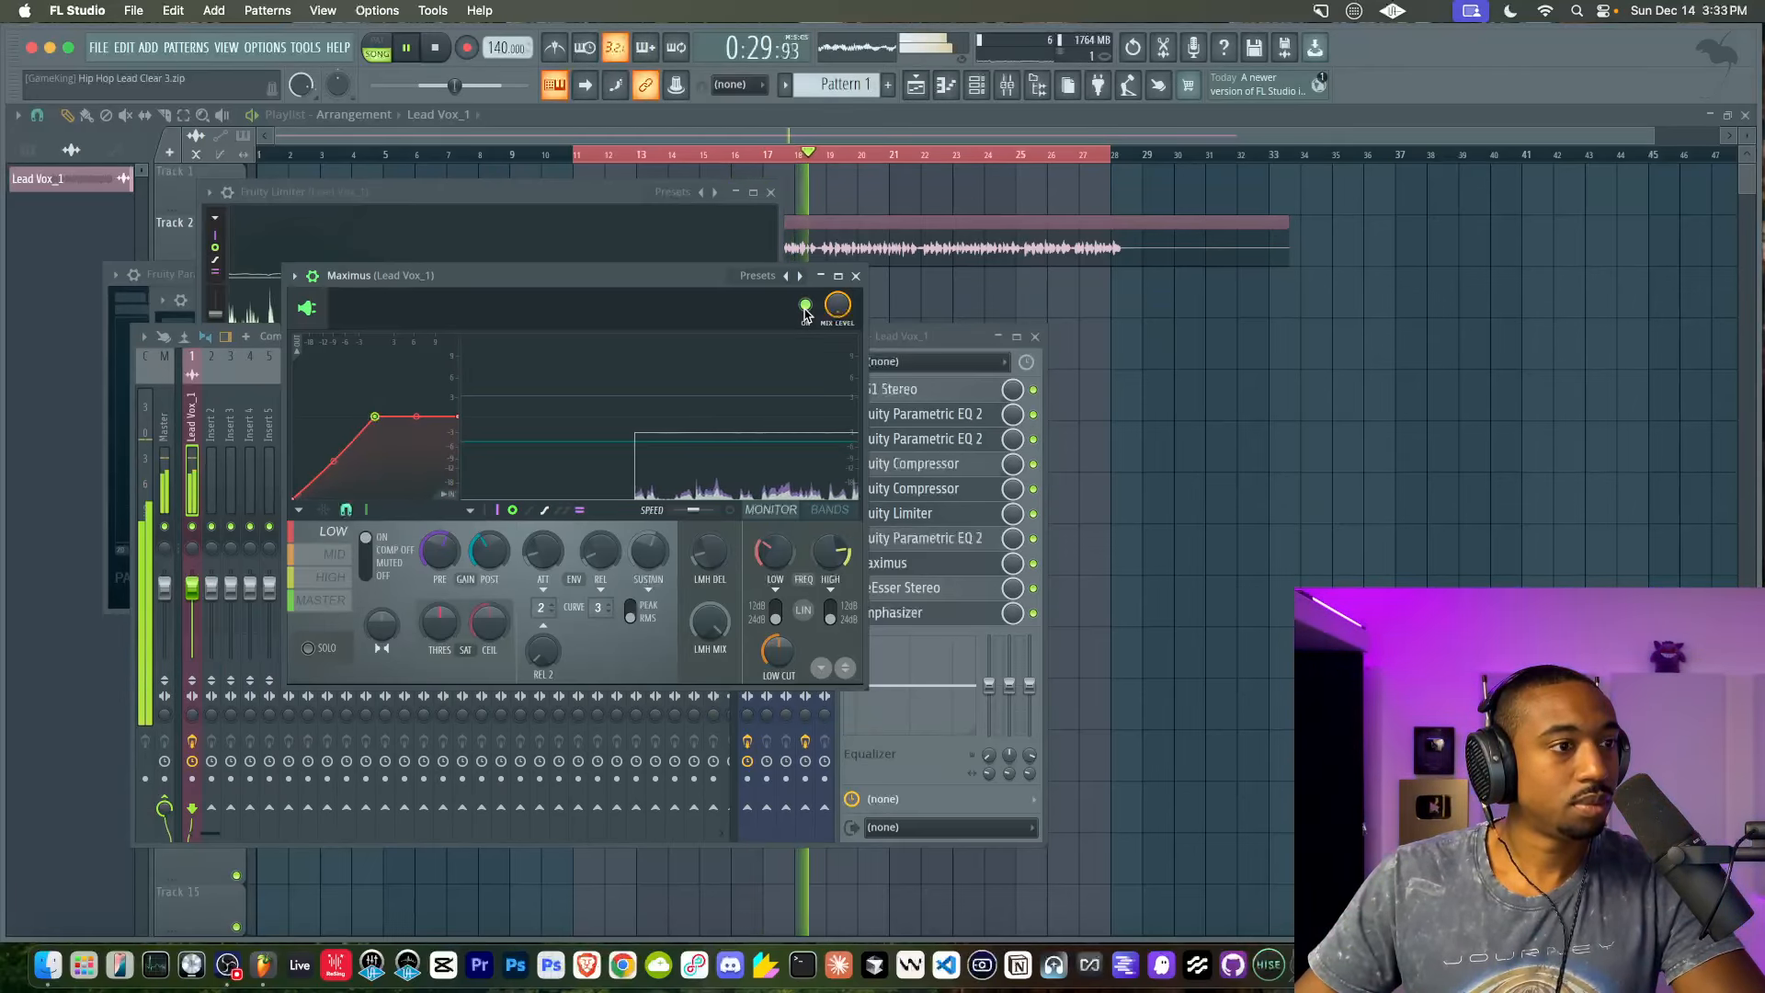
key(space)
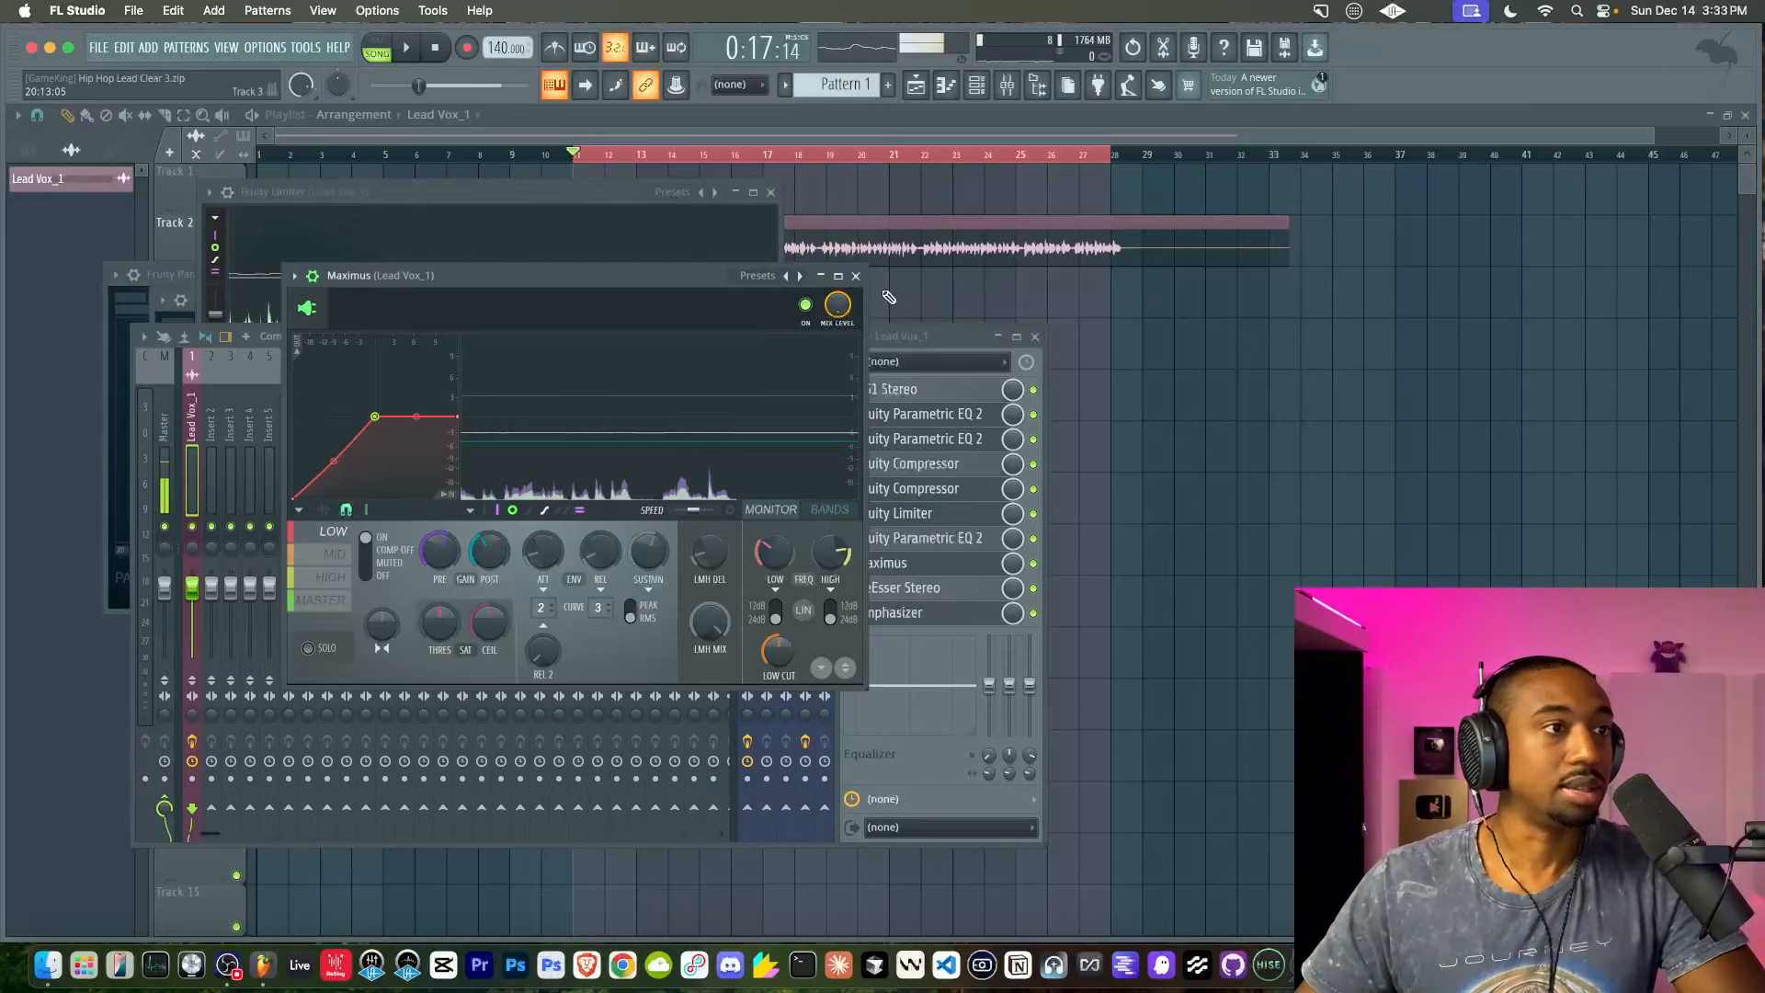
click(856, 276)
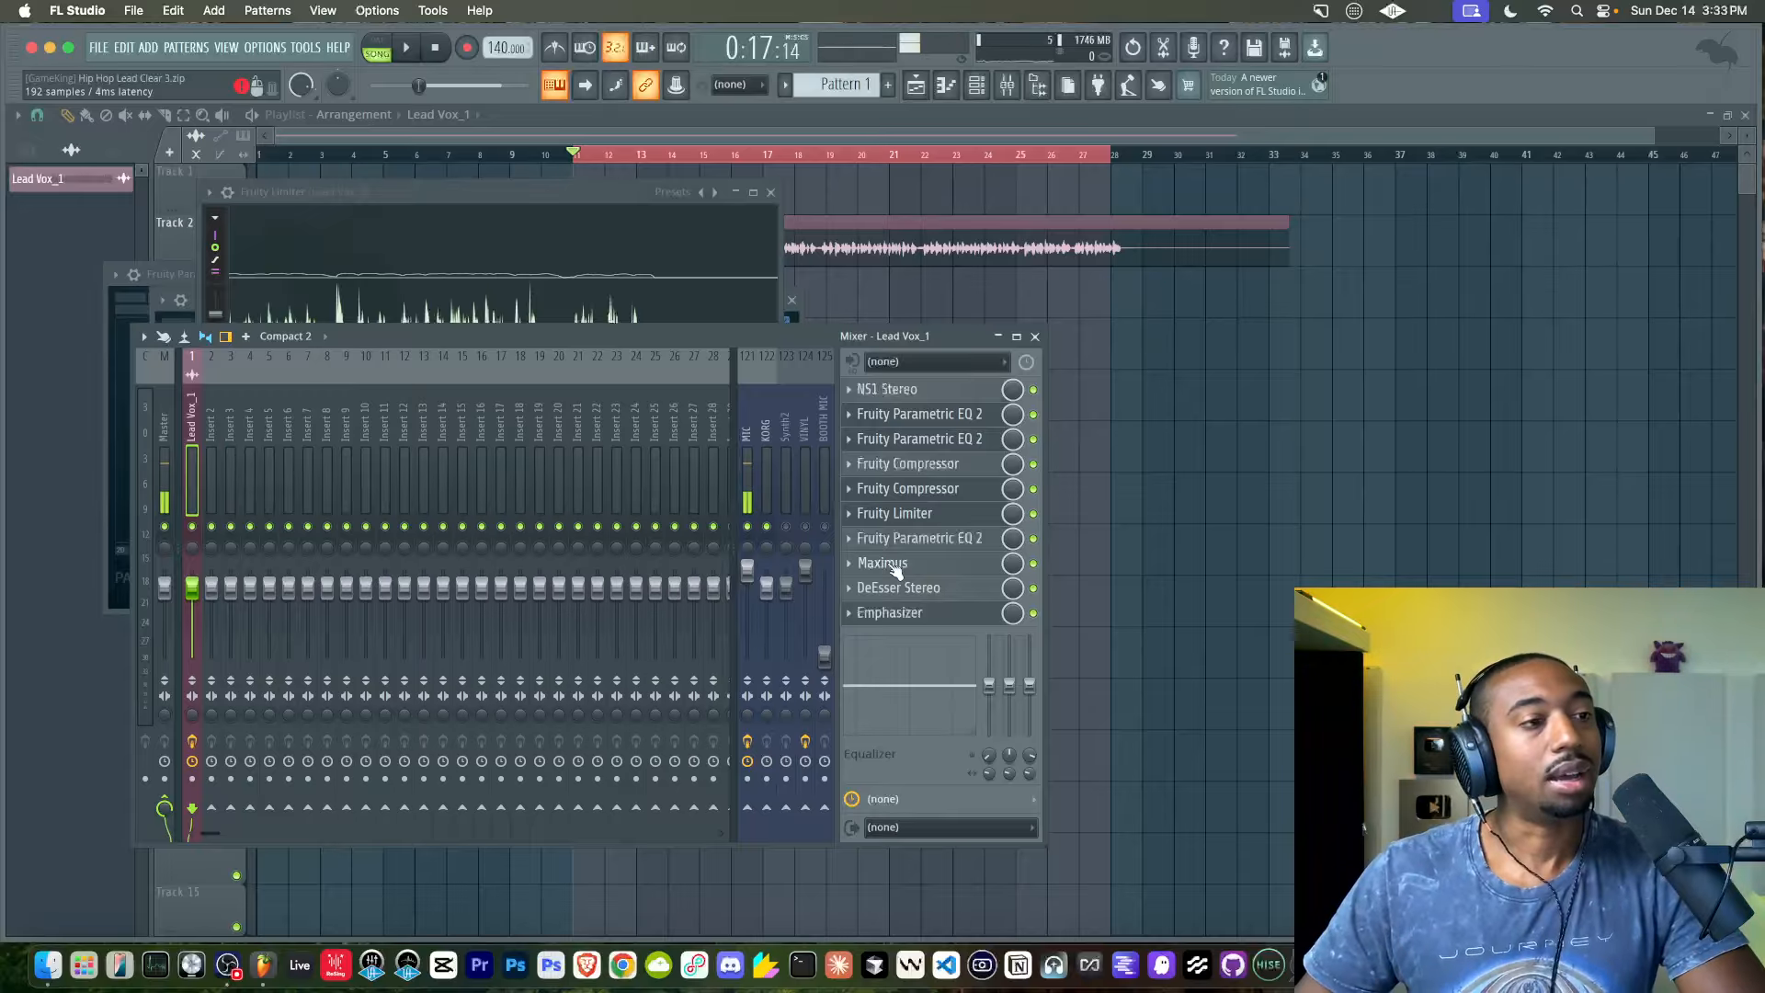
click(892, 565)
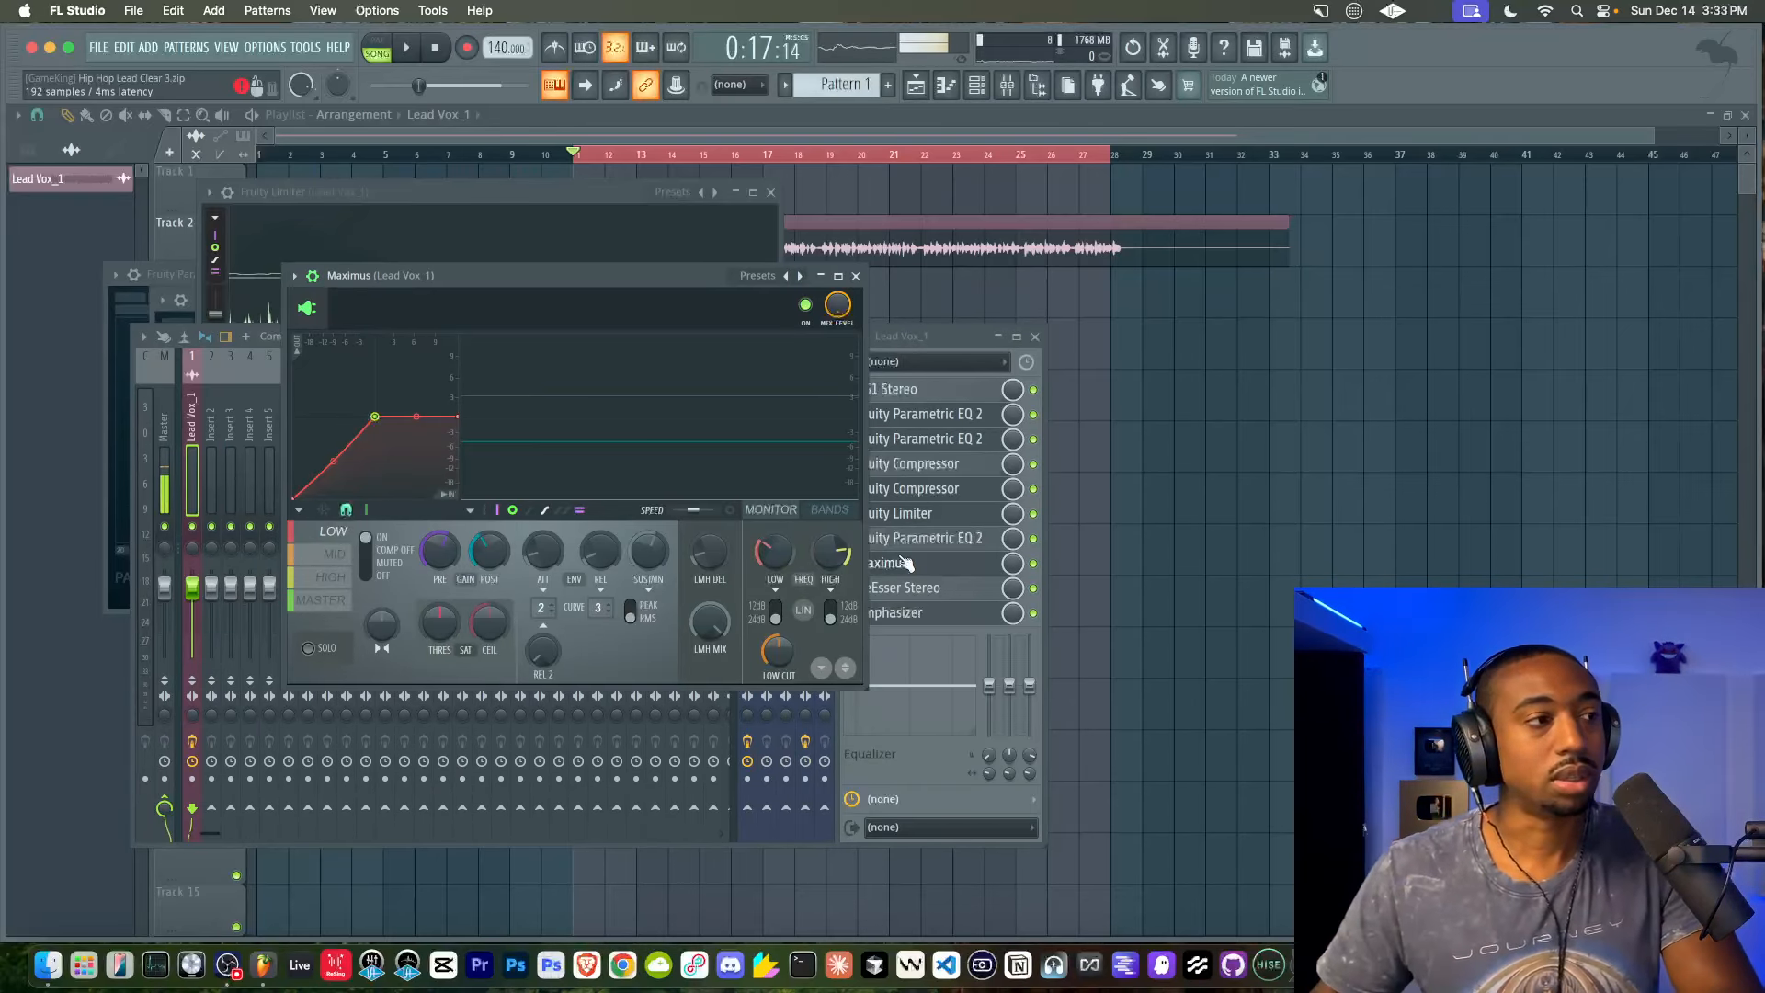
click(856, 276)
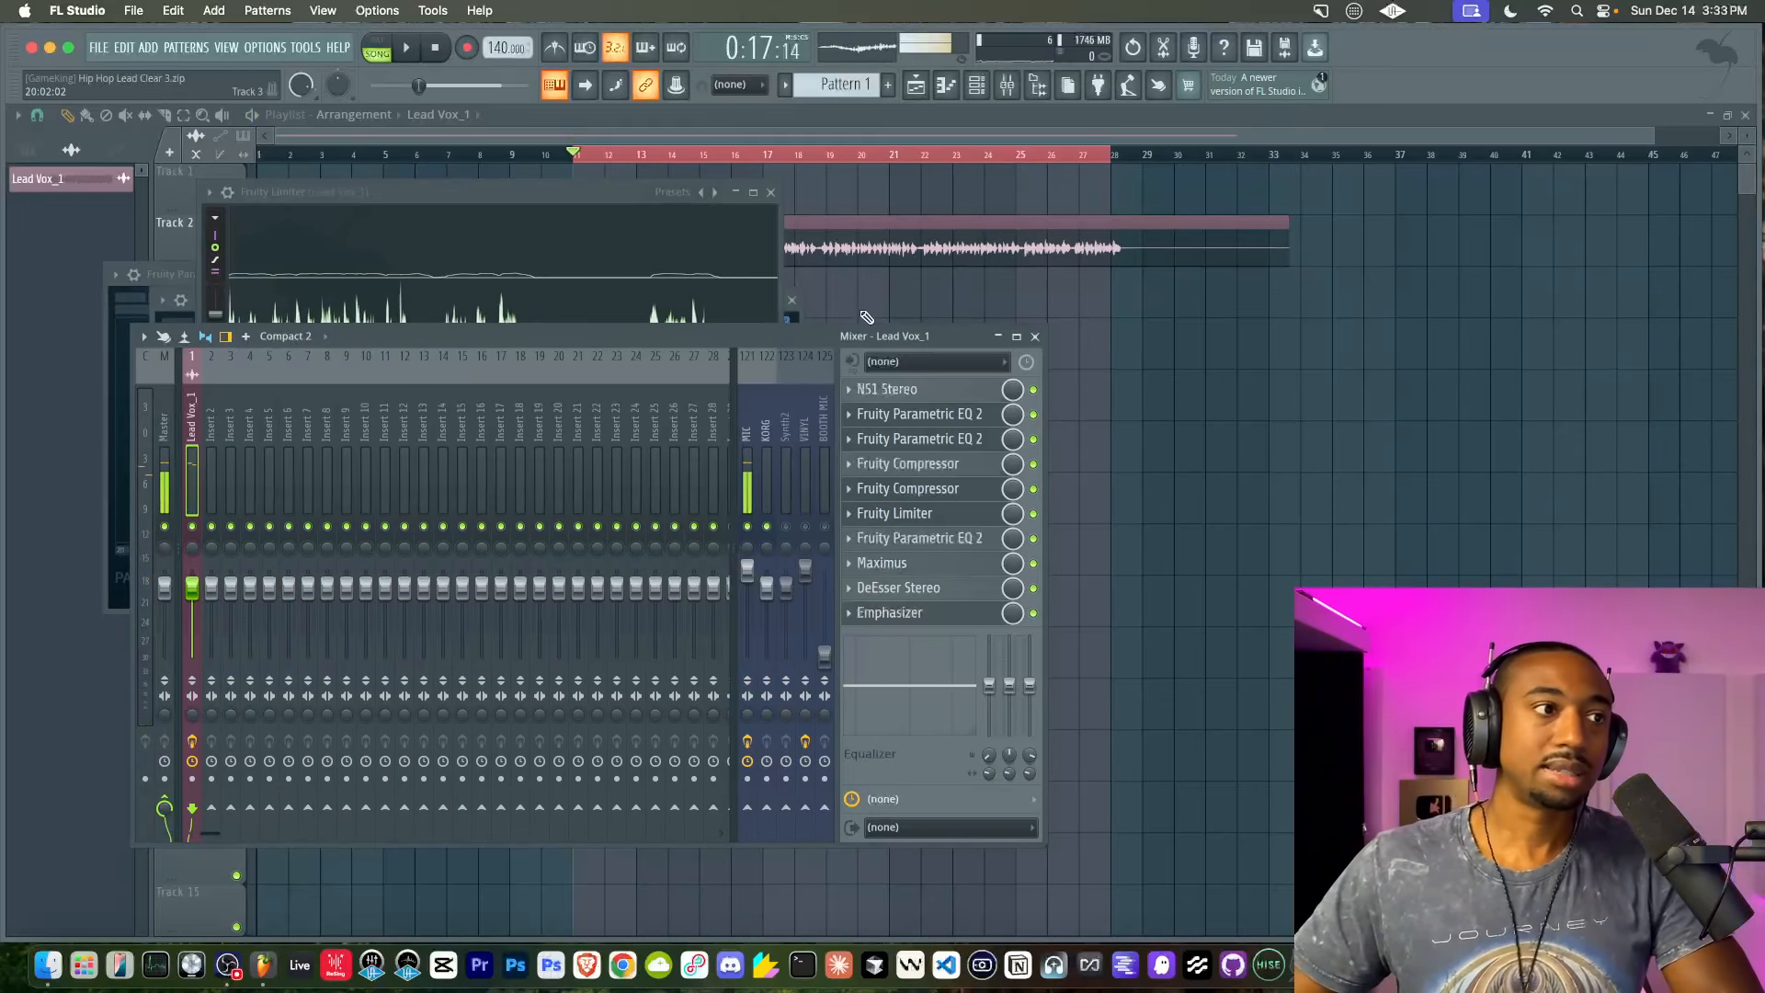
Open the DeEsser, play the vocal briefly to examine its threshold and attenuation meters, and close it
click(930, 589)
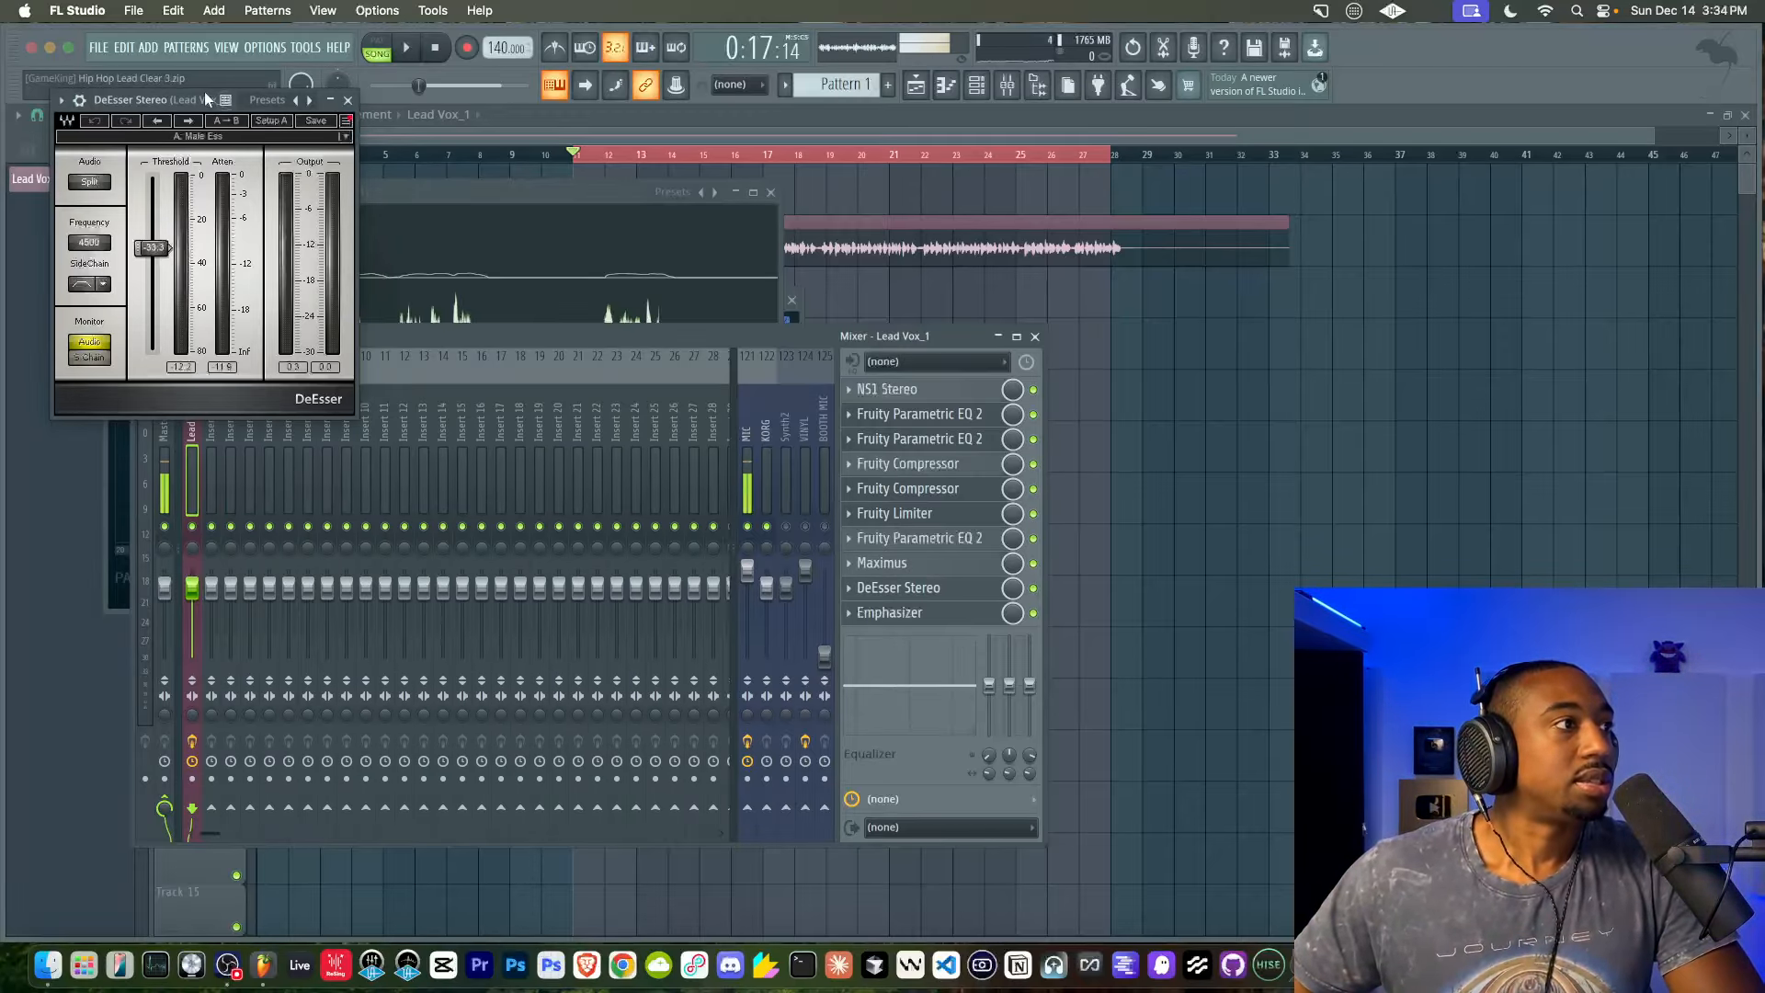
drag(183, 101, 371, 298)
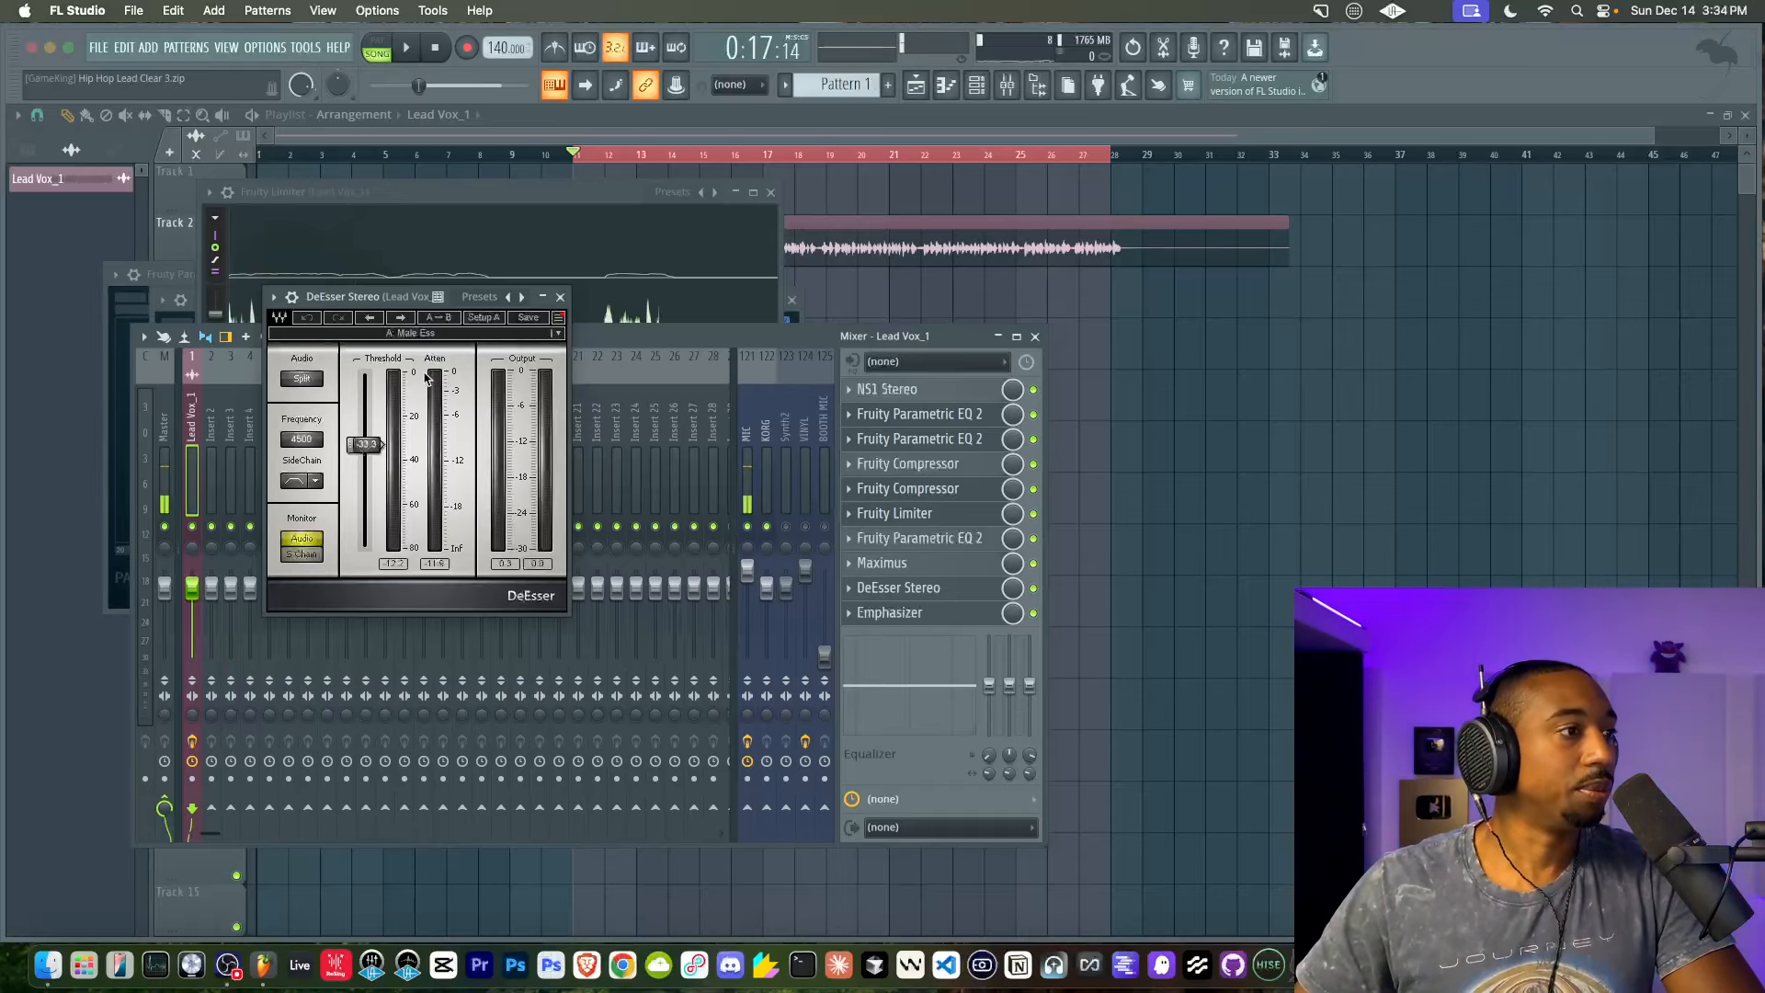
click(560, 297)
click(909, 589)
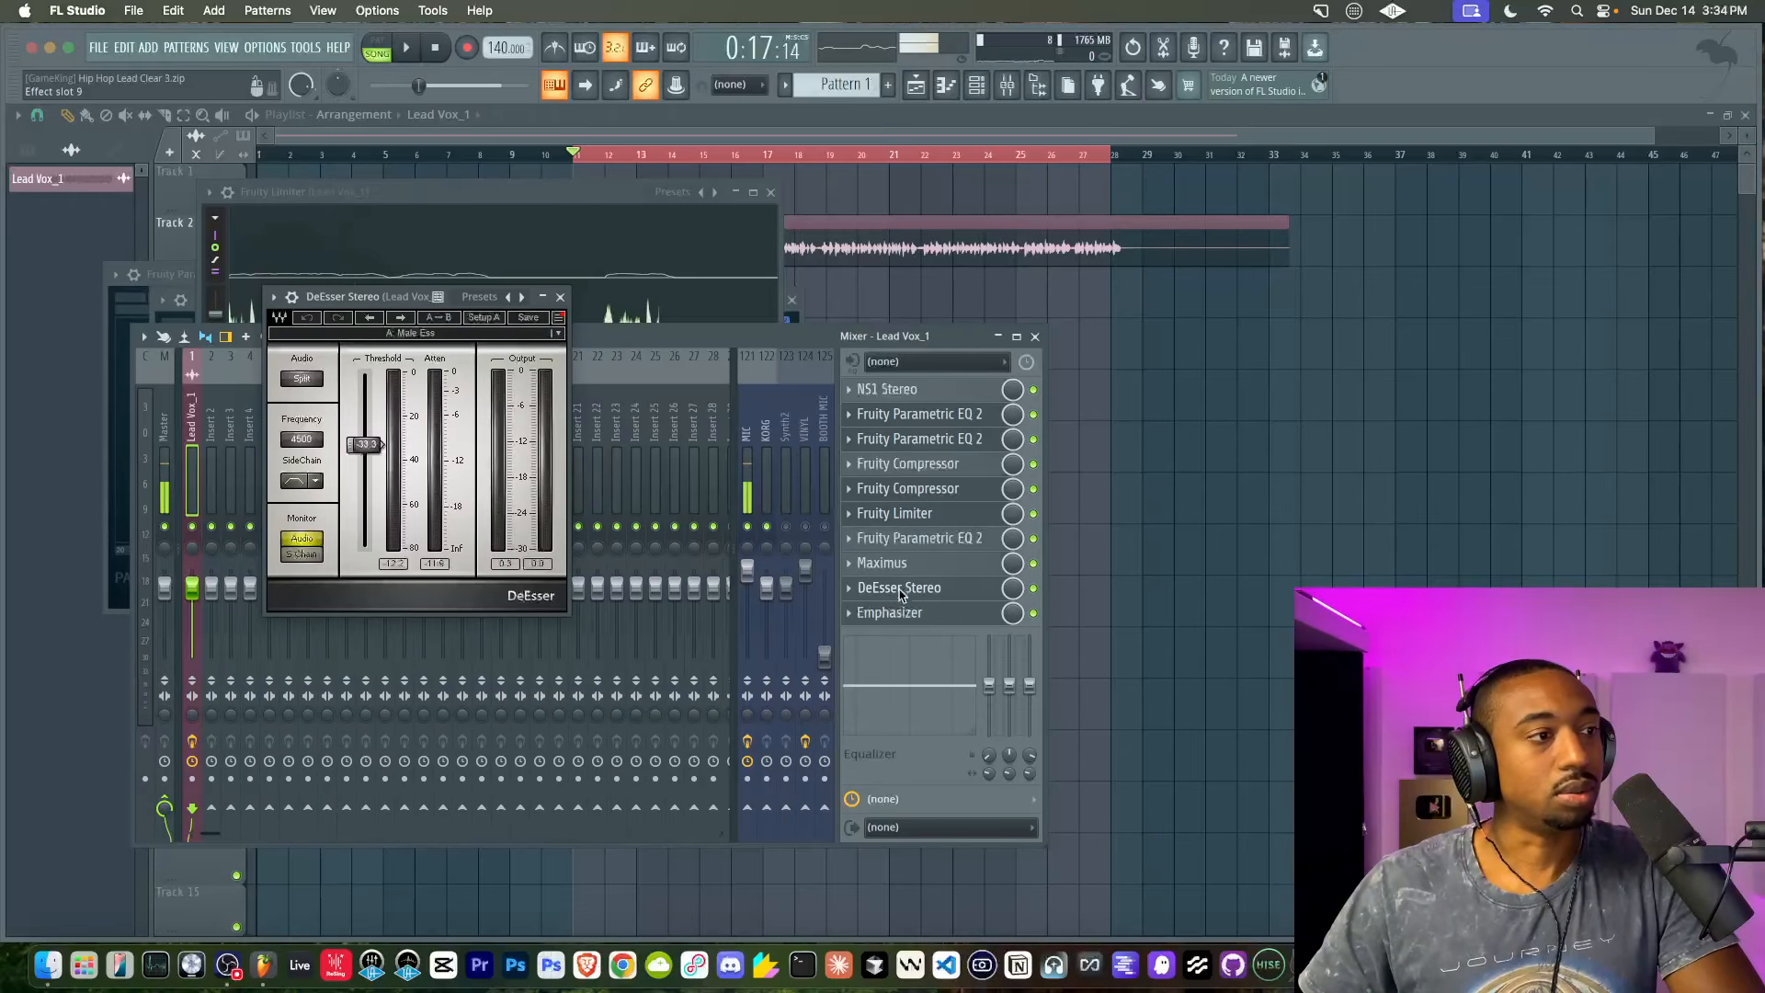
key(space)
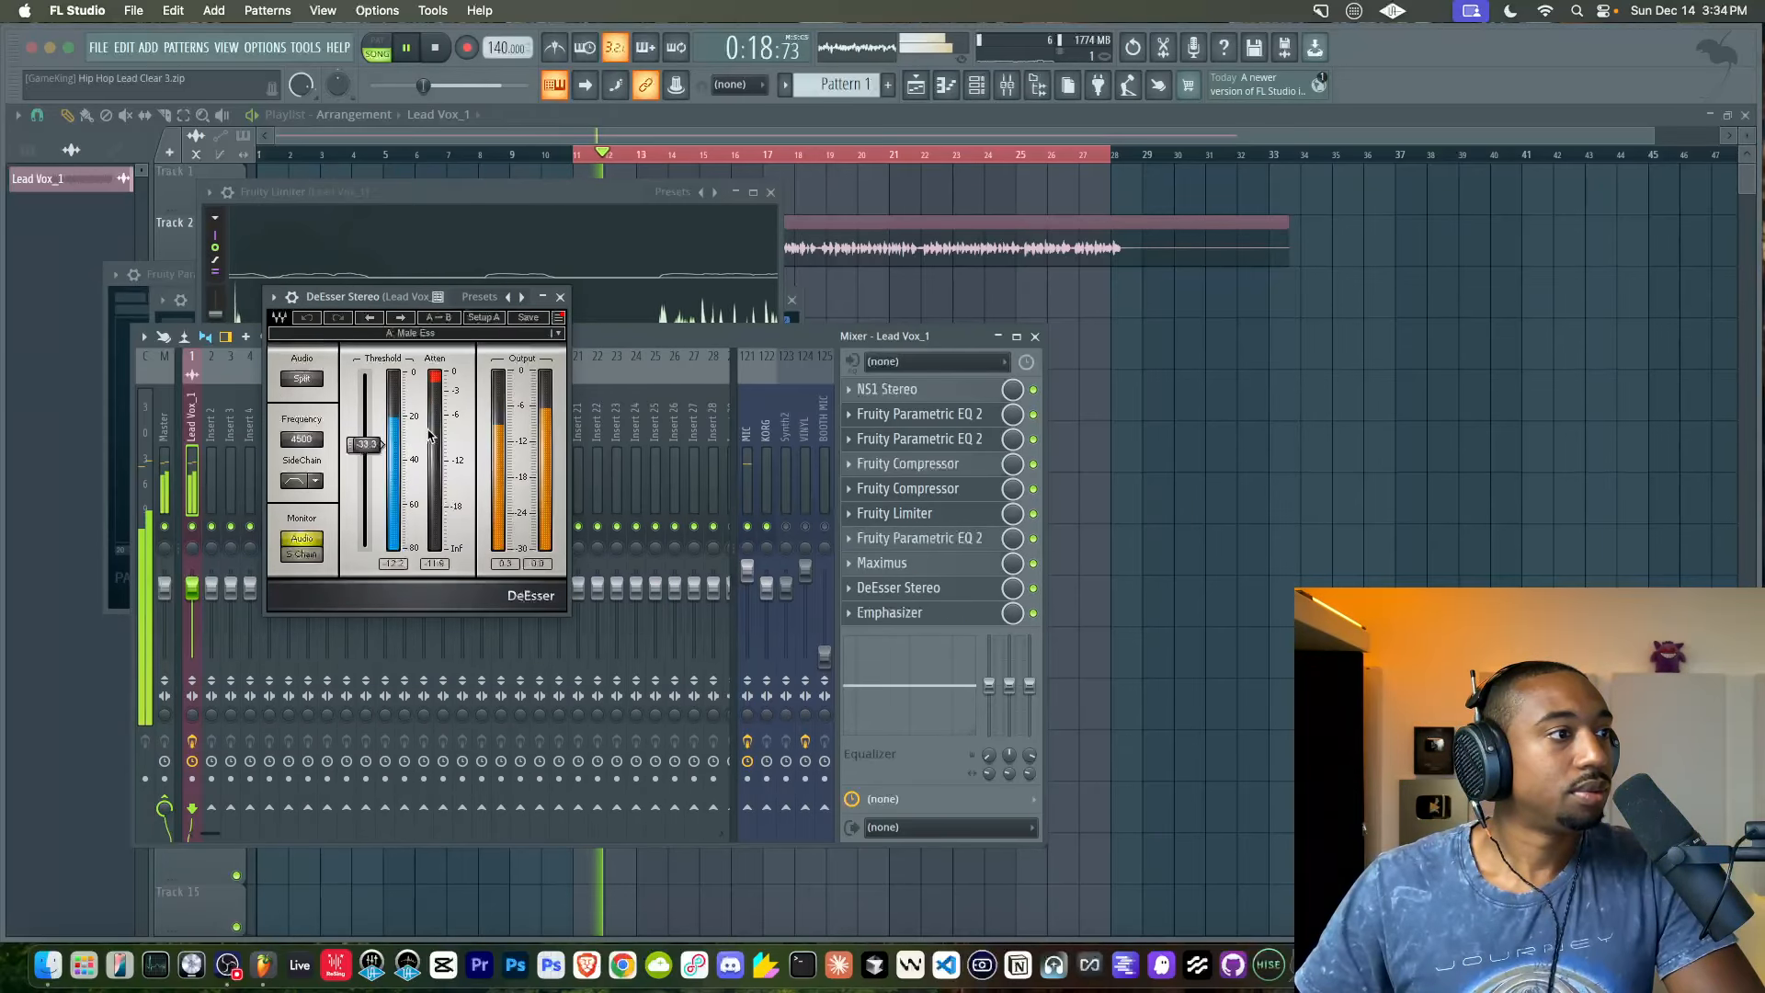
key(space)
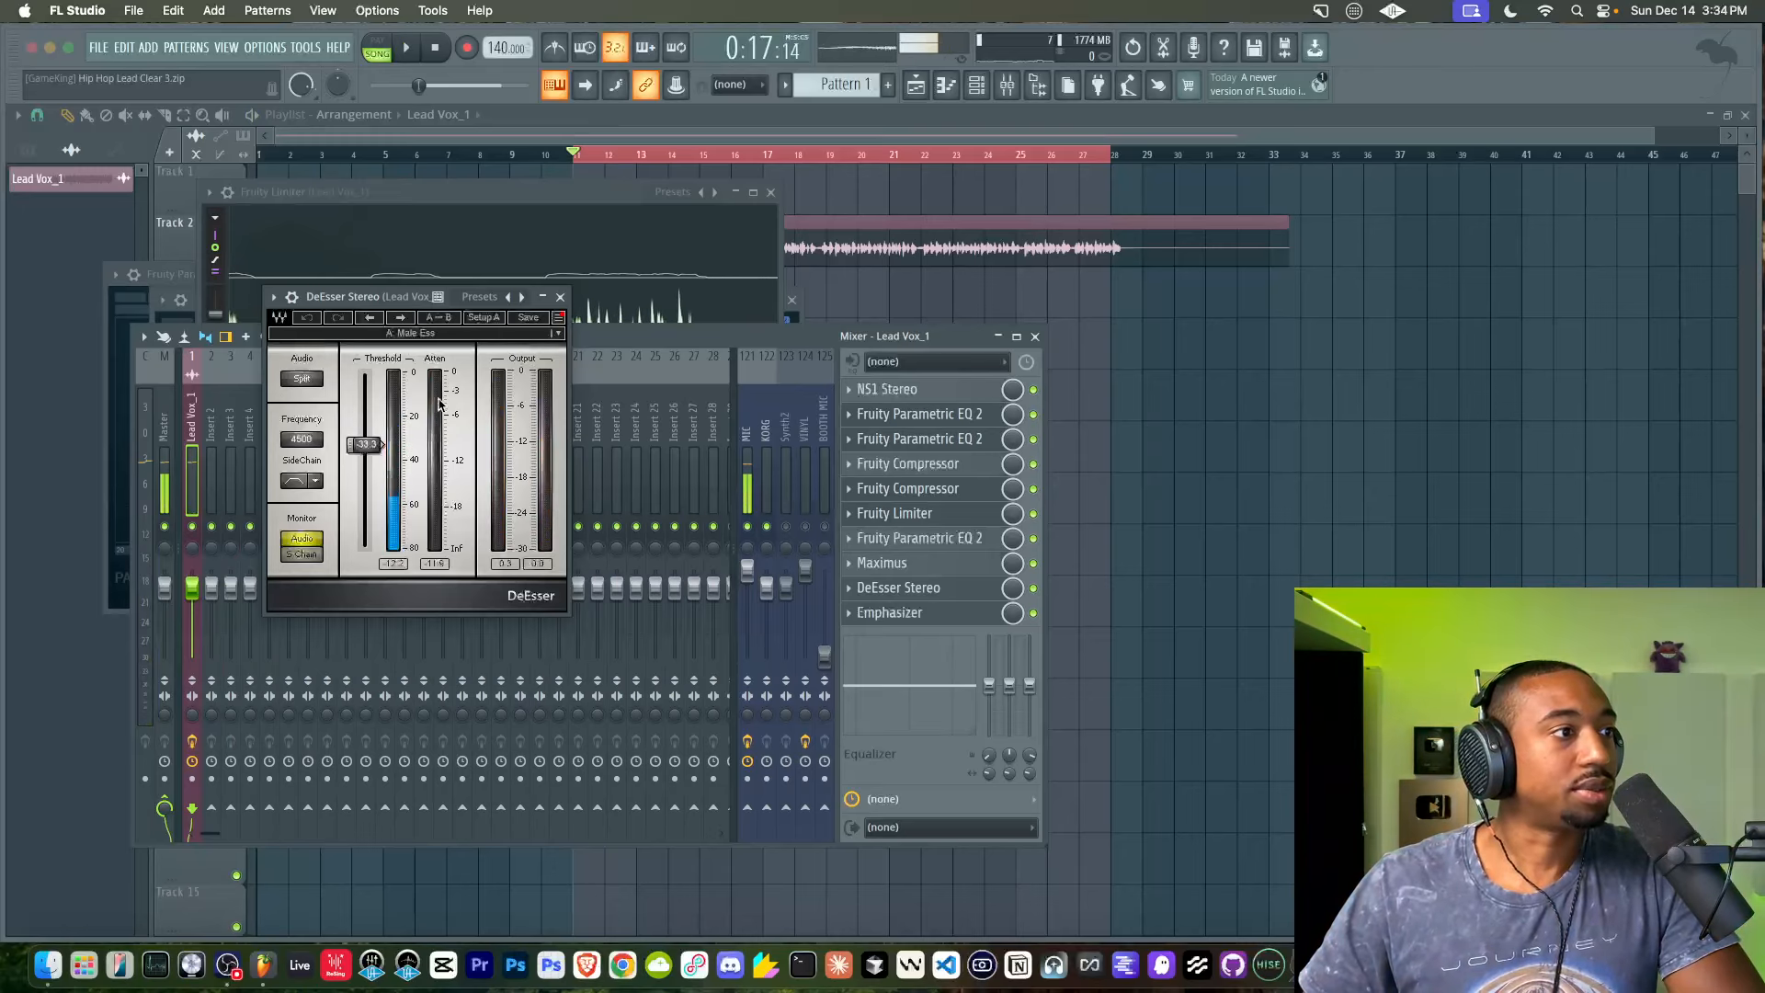
click(560, 297)
Open the Emphasizer and play the vocal through it to examine its input gain, emphasis and output meters
click(924, 610)
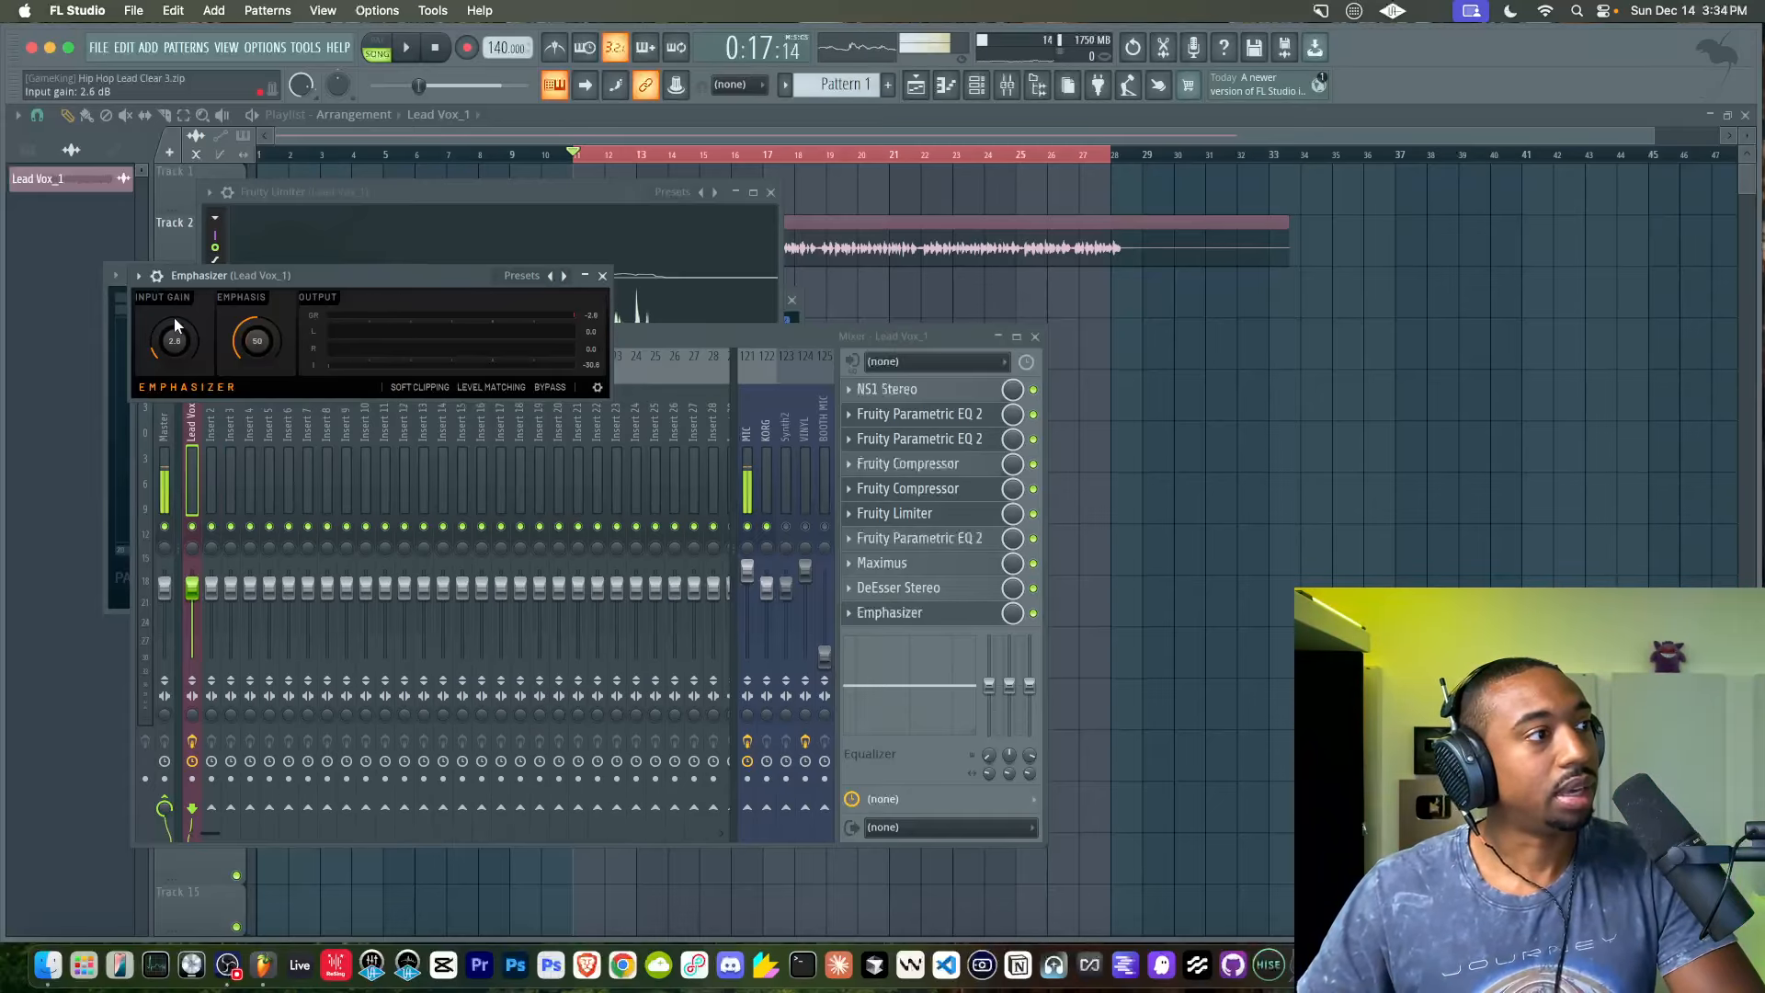
key(space)
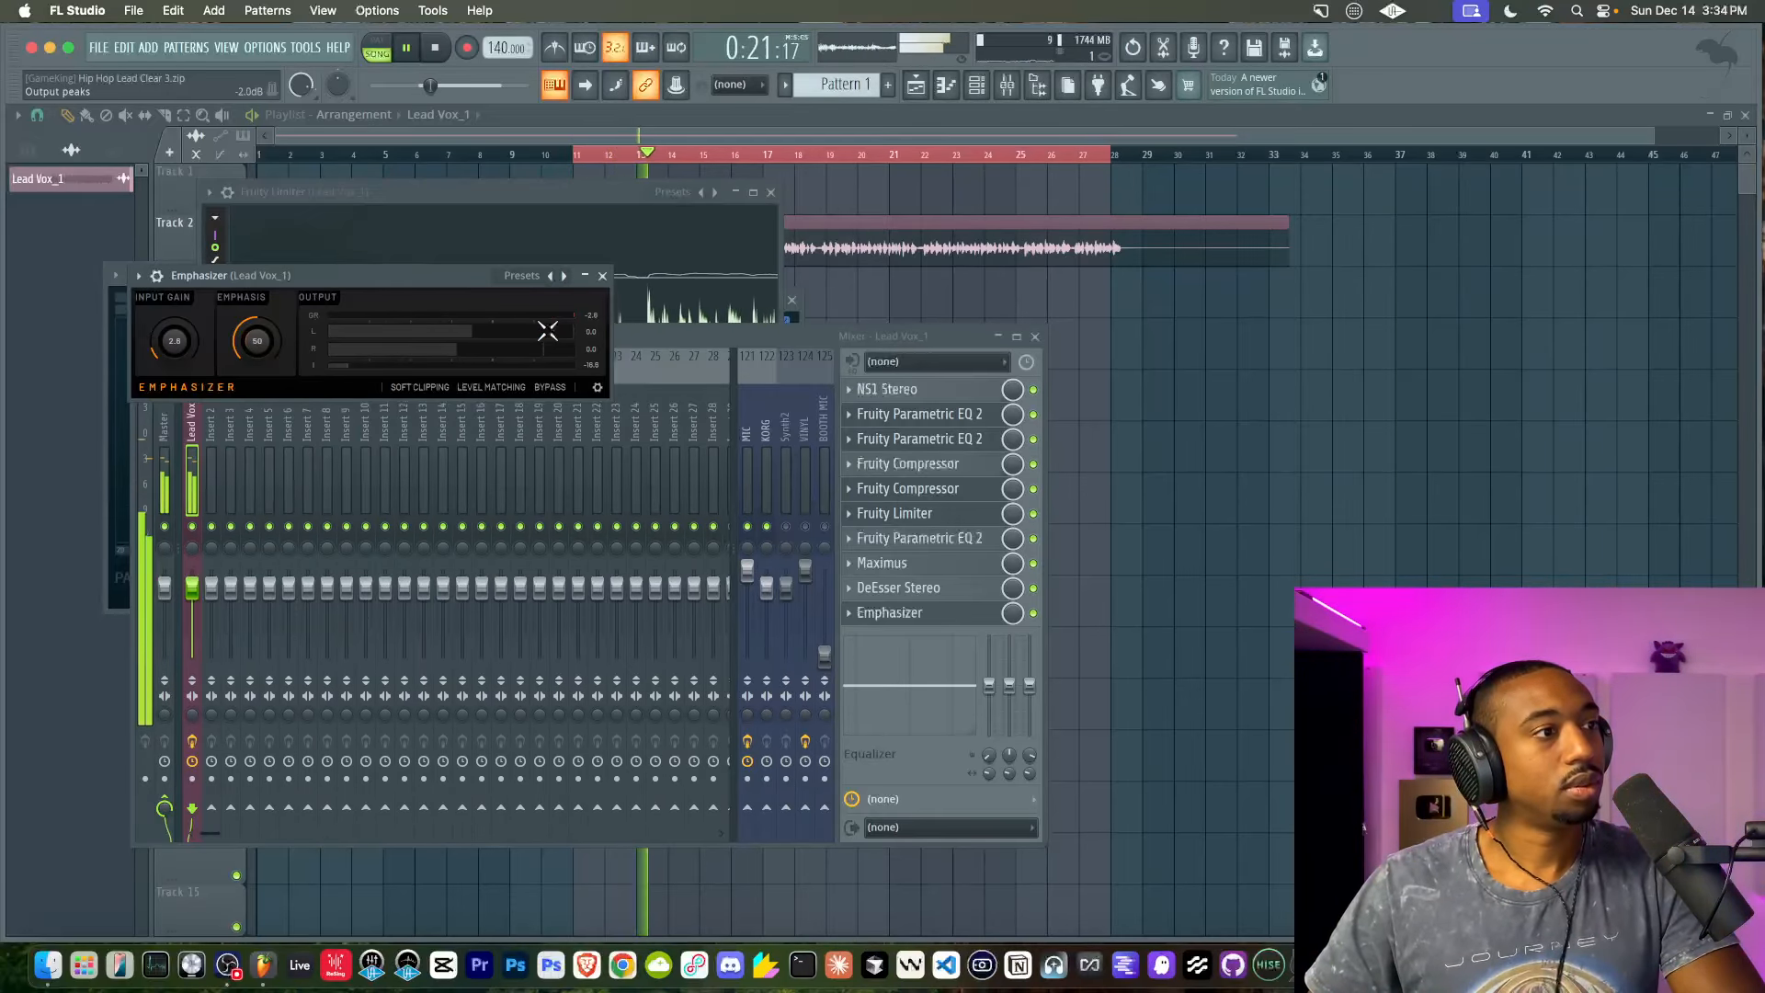
key(space)
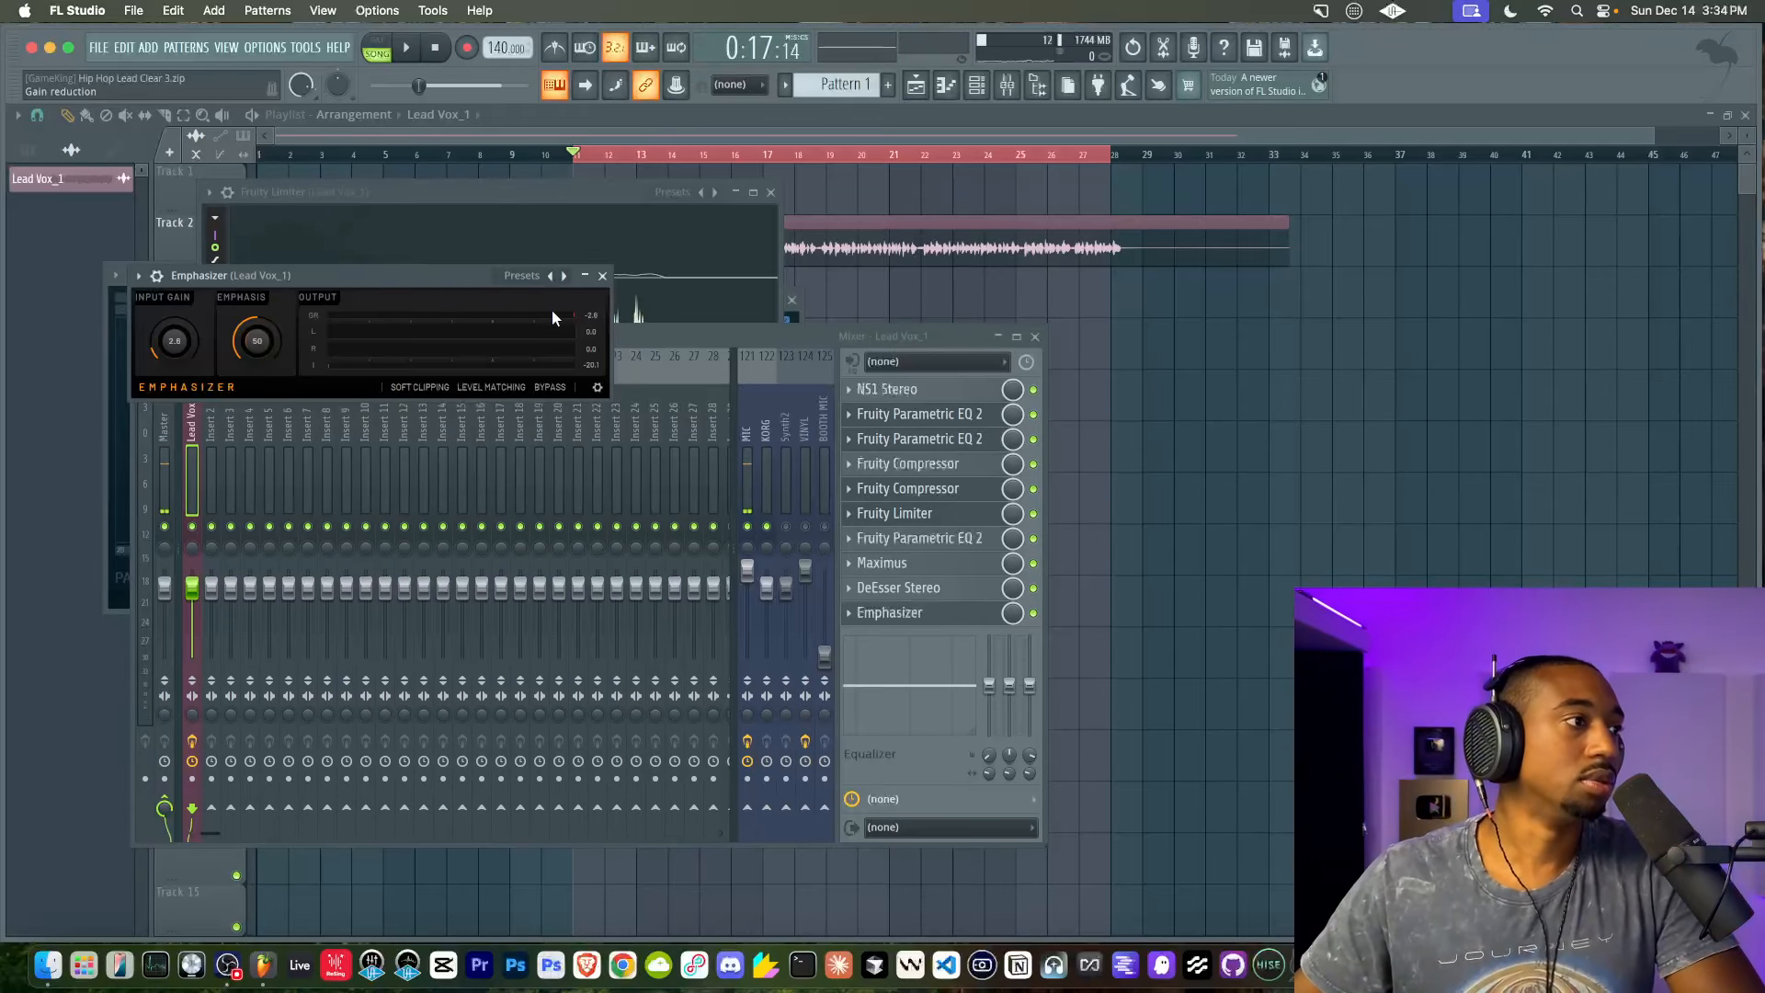
key(space)
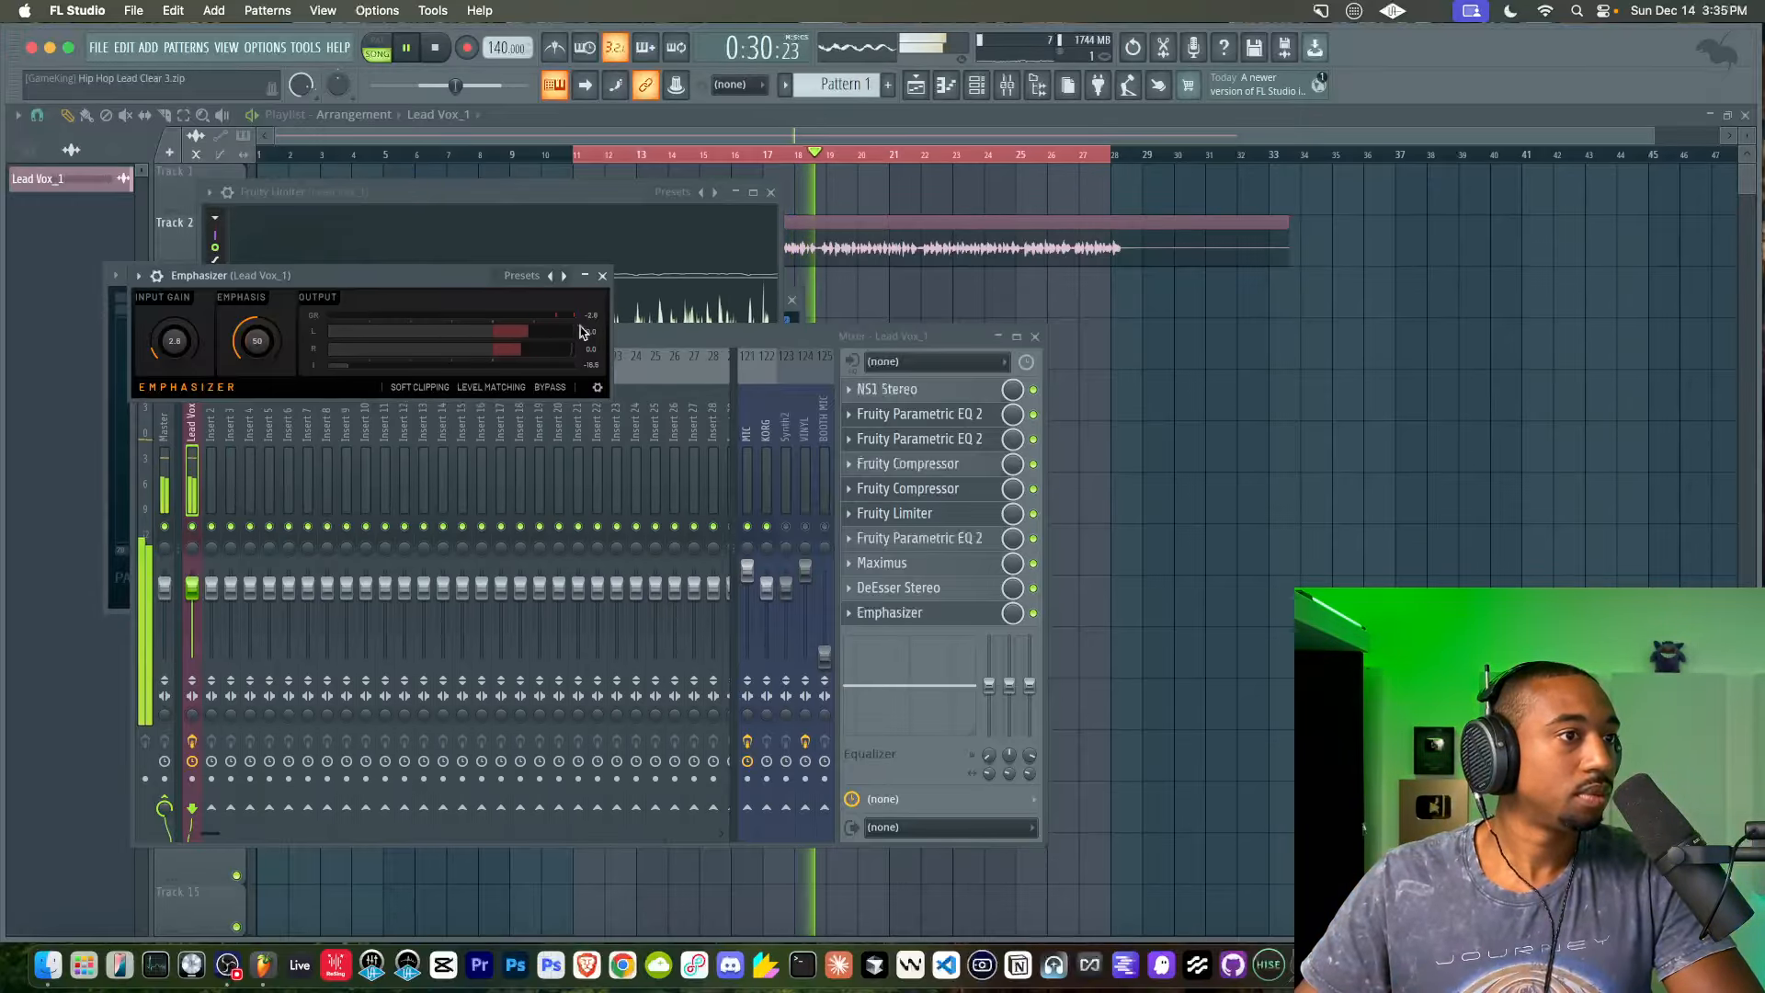
key(space)
Bypass the Lead Vox_1 effects from the Emphasizer in slot 10 up to the EQ in slot 3
click(1034, 613)
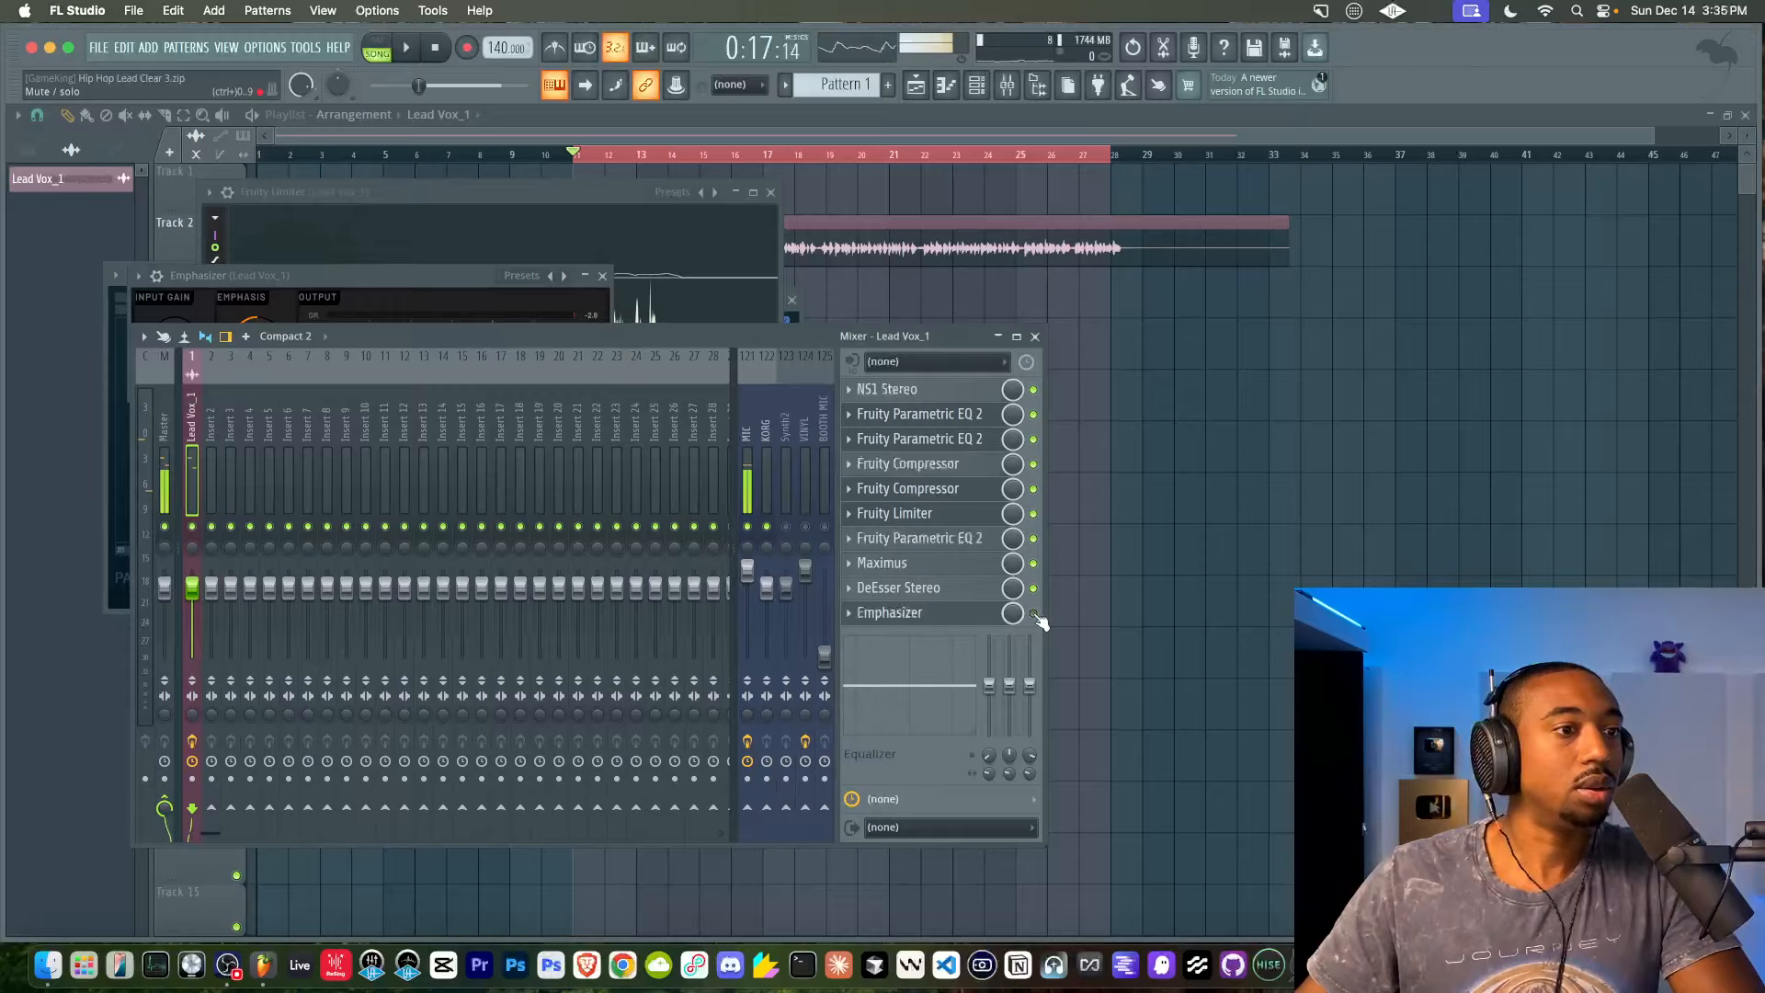
click(1033, 563)
click(1033, 538)
click(1033, 513)
click(1034, 488)
click(1034, 464)
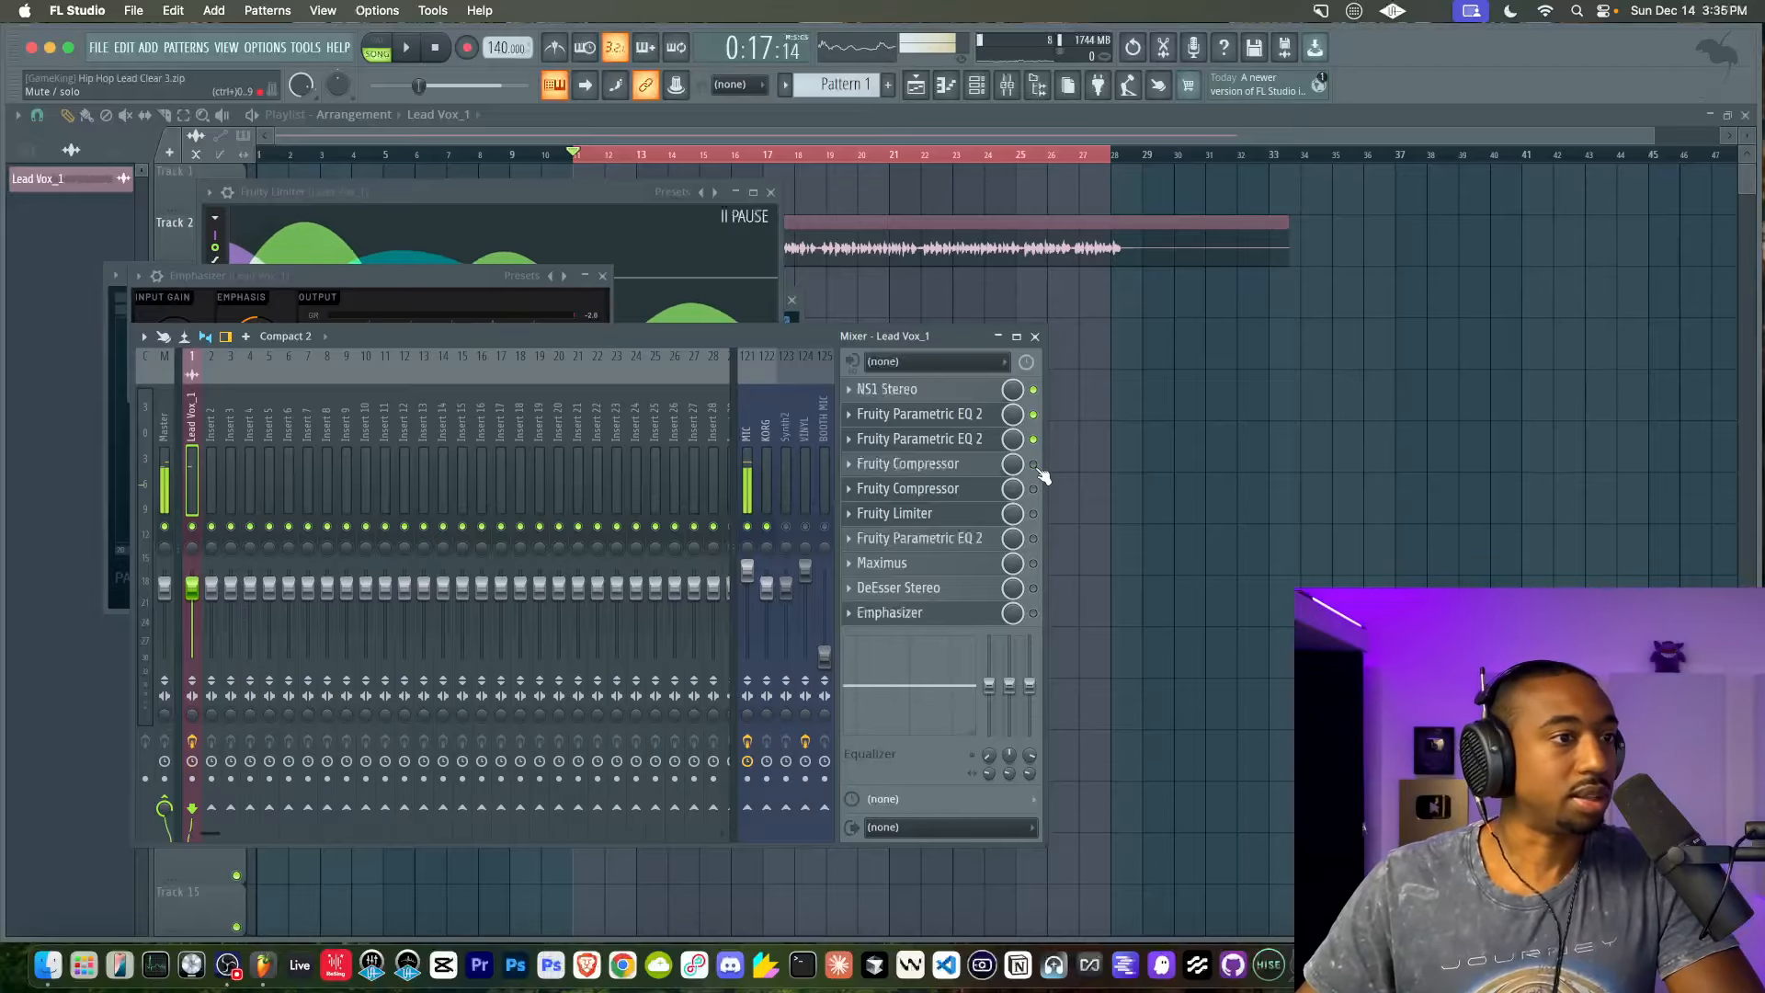
click(1033, 439)
Open the slot 3 Fruity Parametric EQ 2 and reset its main level to the default
click(919, 440)
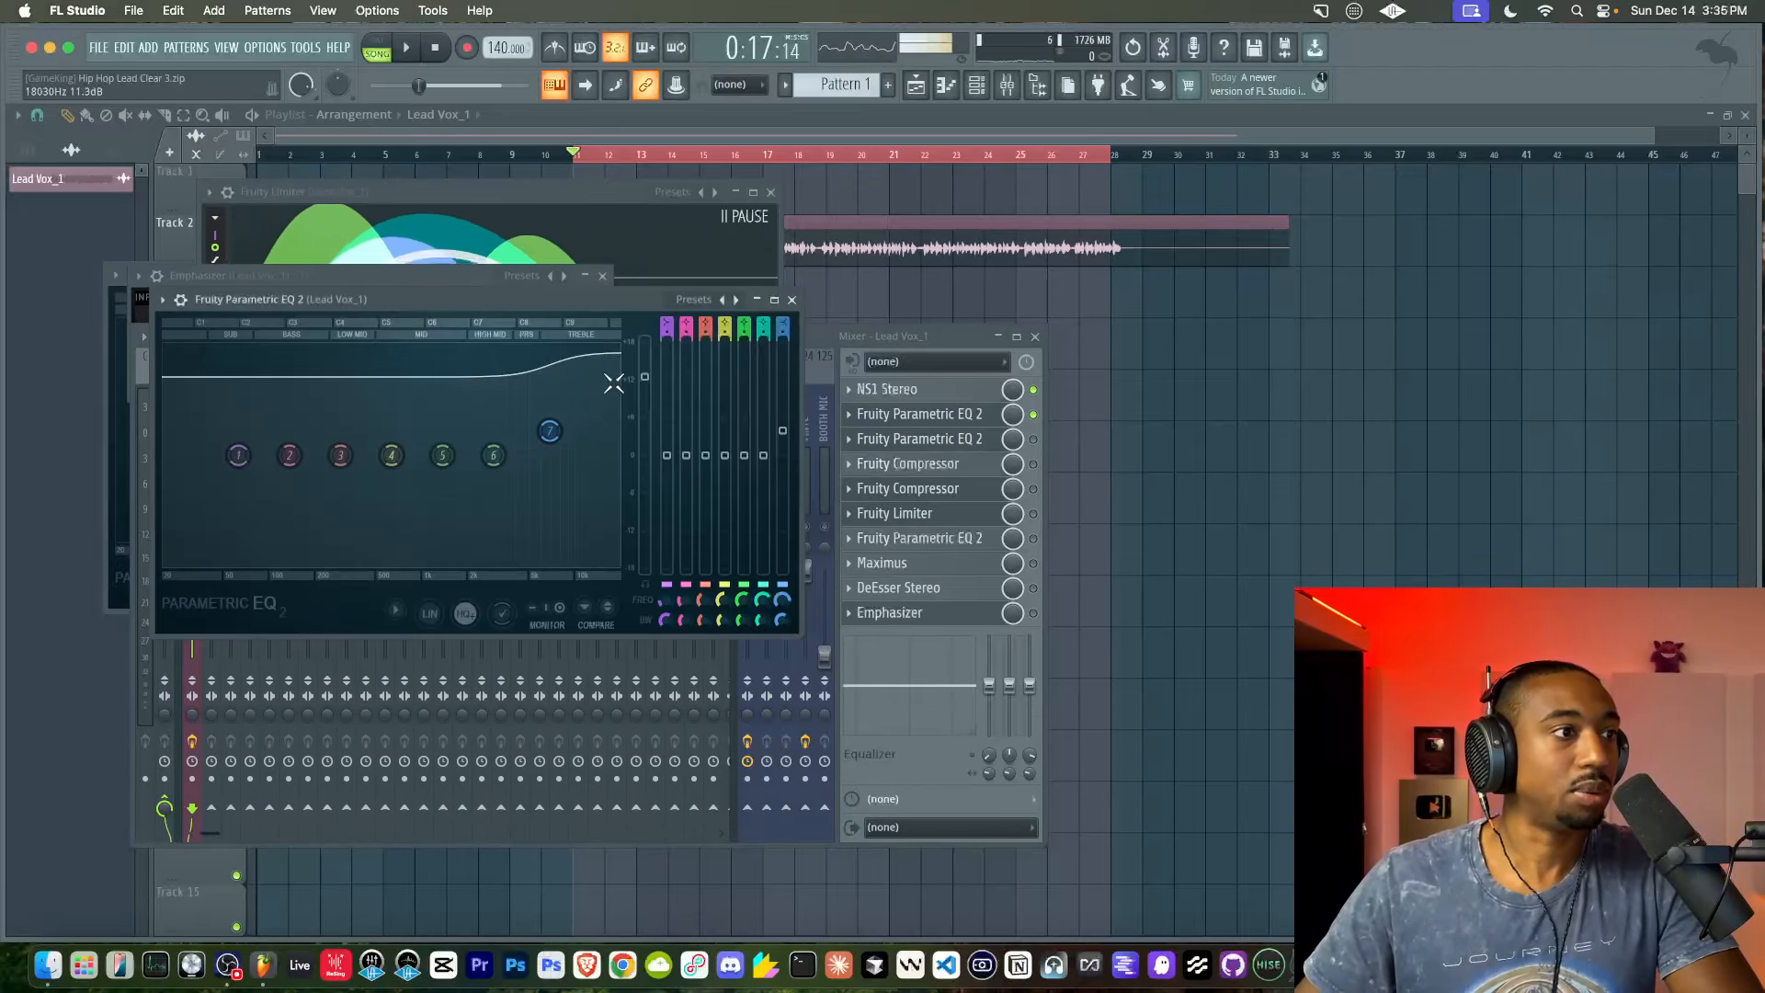
right_click(645, 378)
key(c)
right_click(645, 378)
key(r)
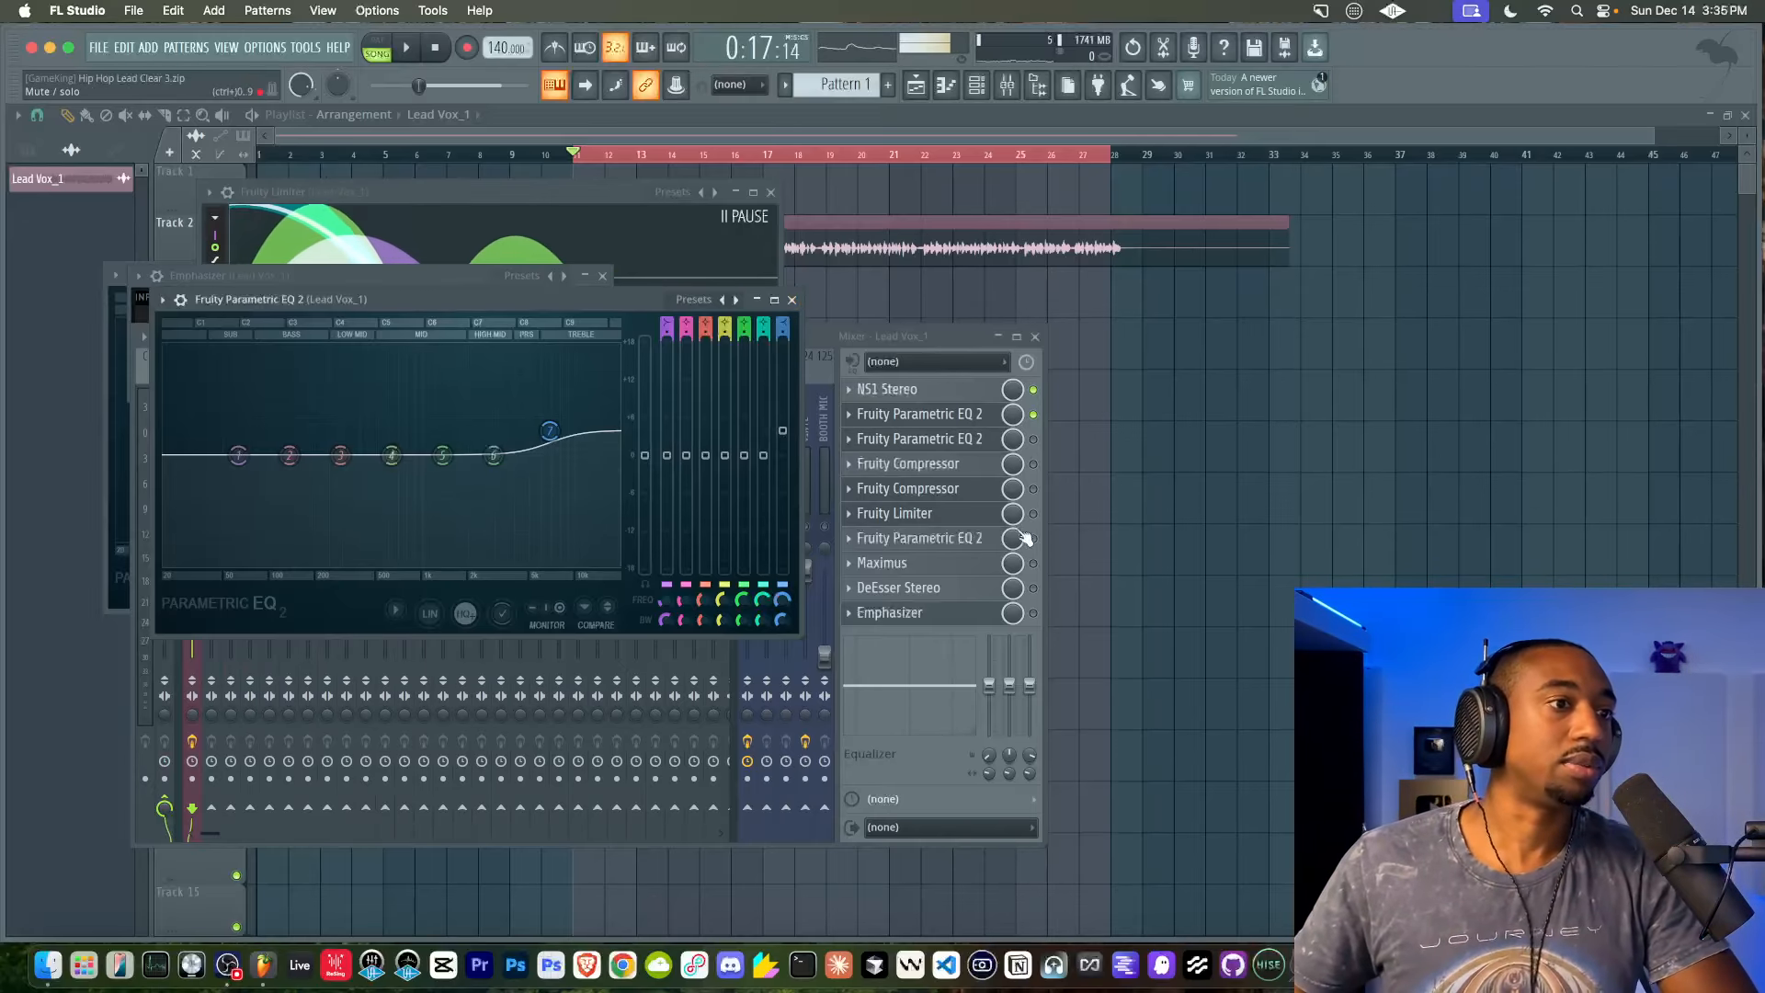
Close all open plugin windows to clear the workspace, and bring the mixer back up
click(792, 301)
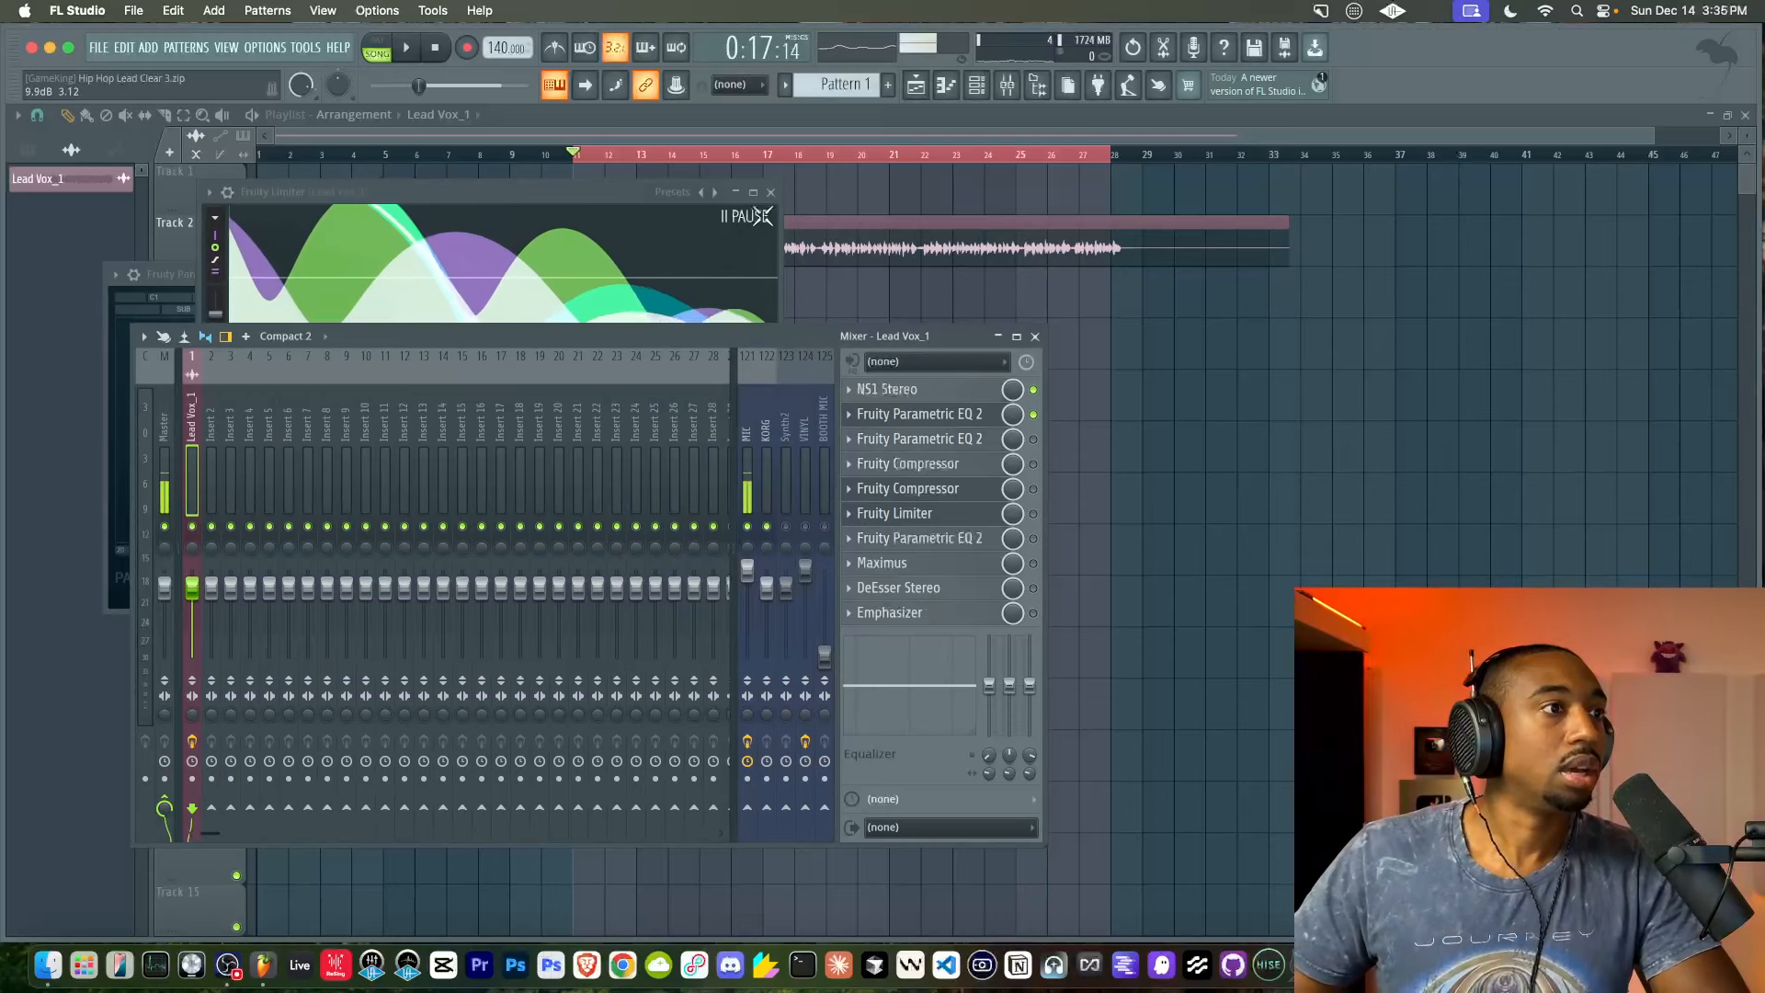
click(771, 193)
key(F12)
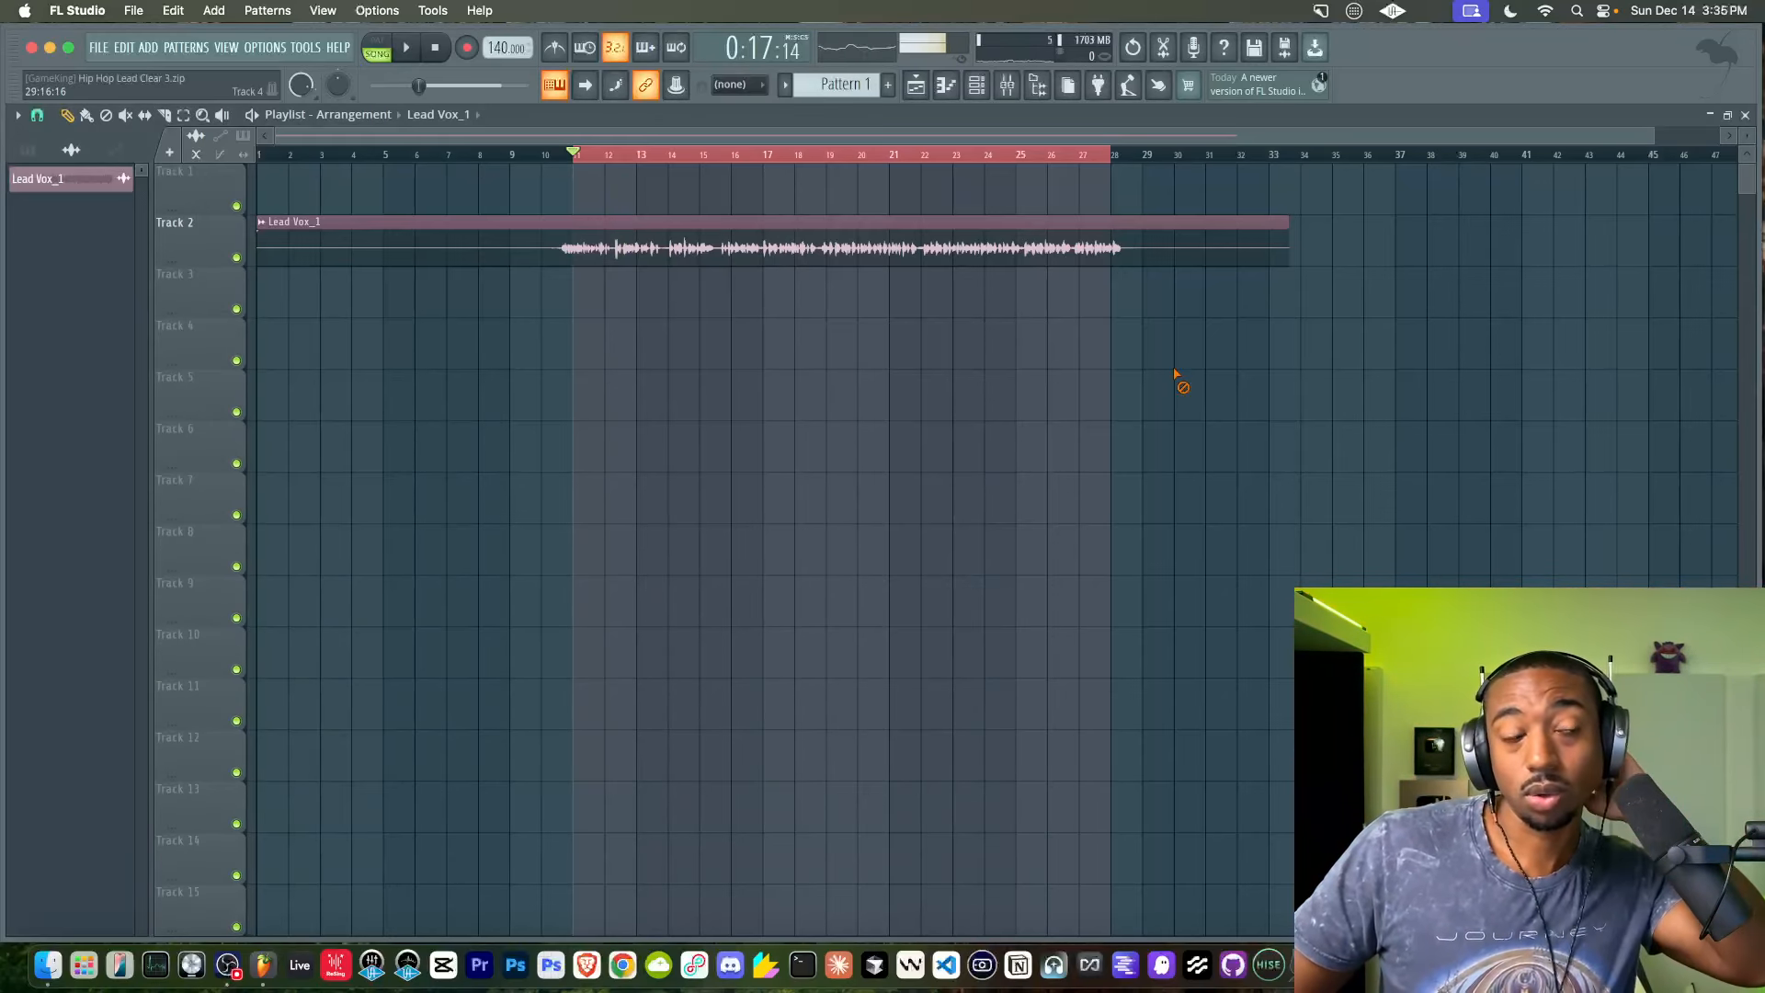
click(1013, 85)
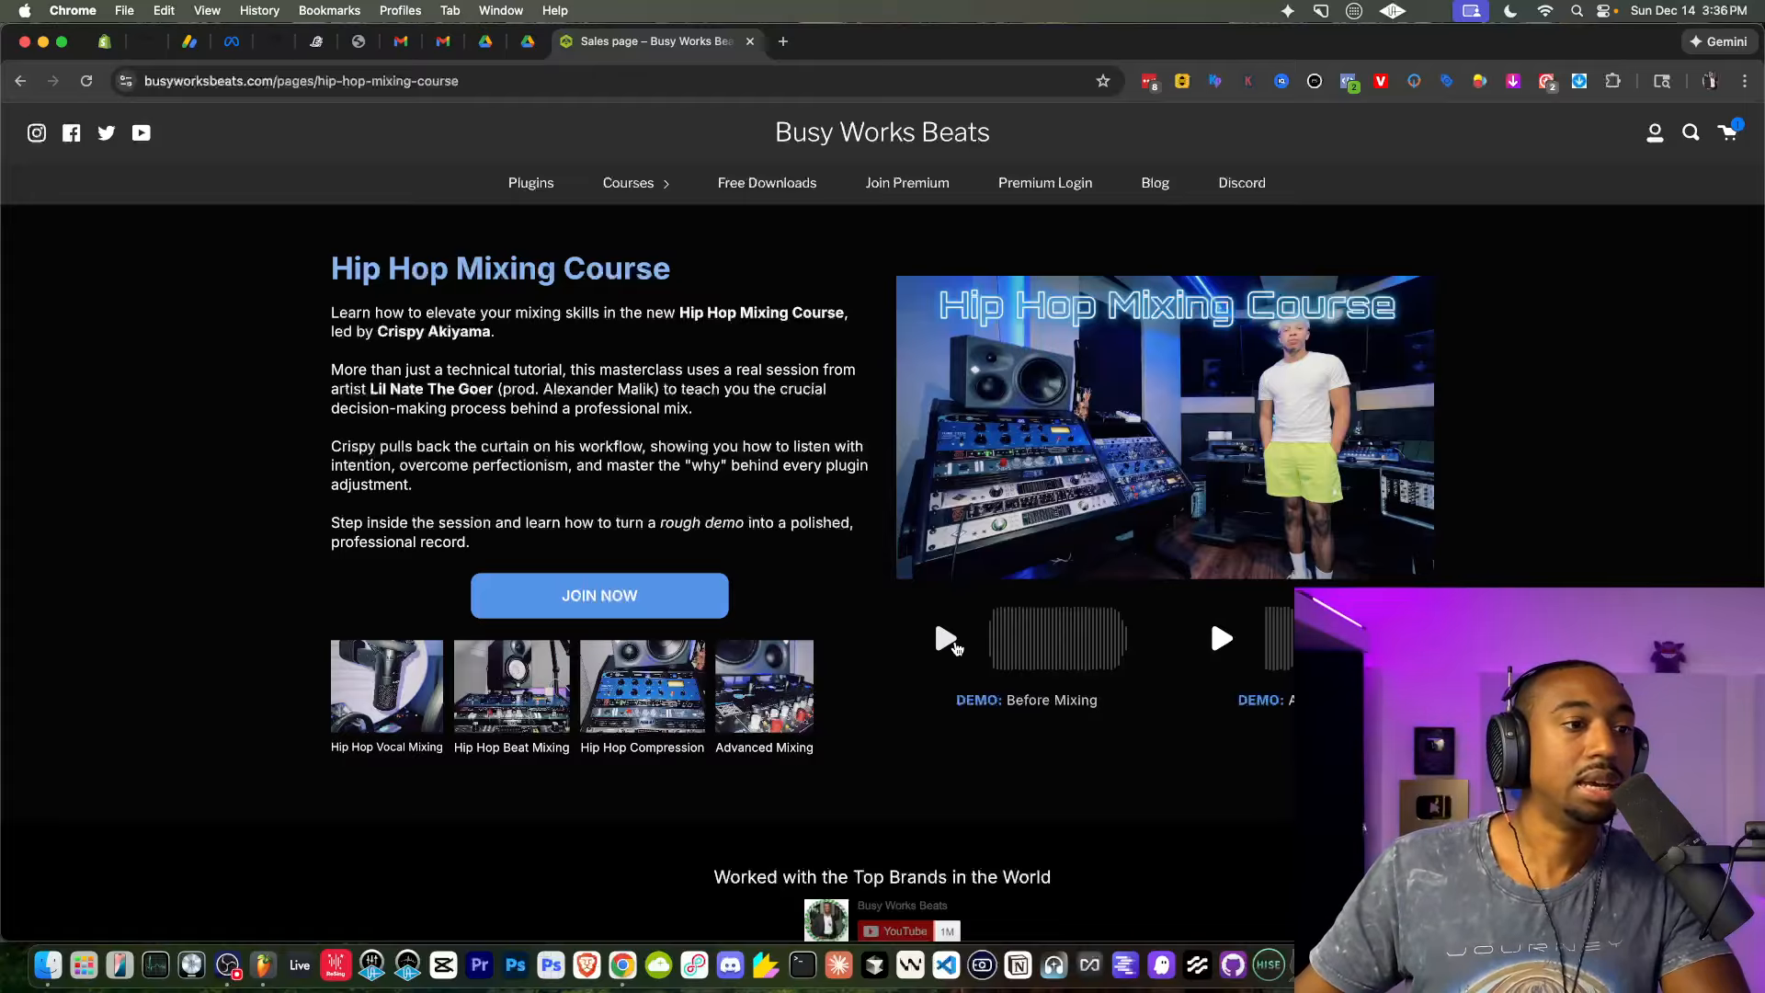
Play the Before Mixing and After Mixing demos on the Hip Hop Mixing Course page, and return to FL Studio
click(949, 641)
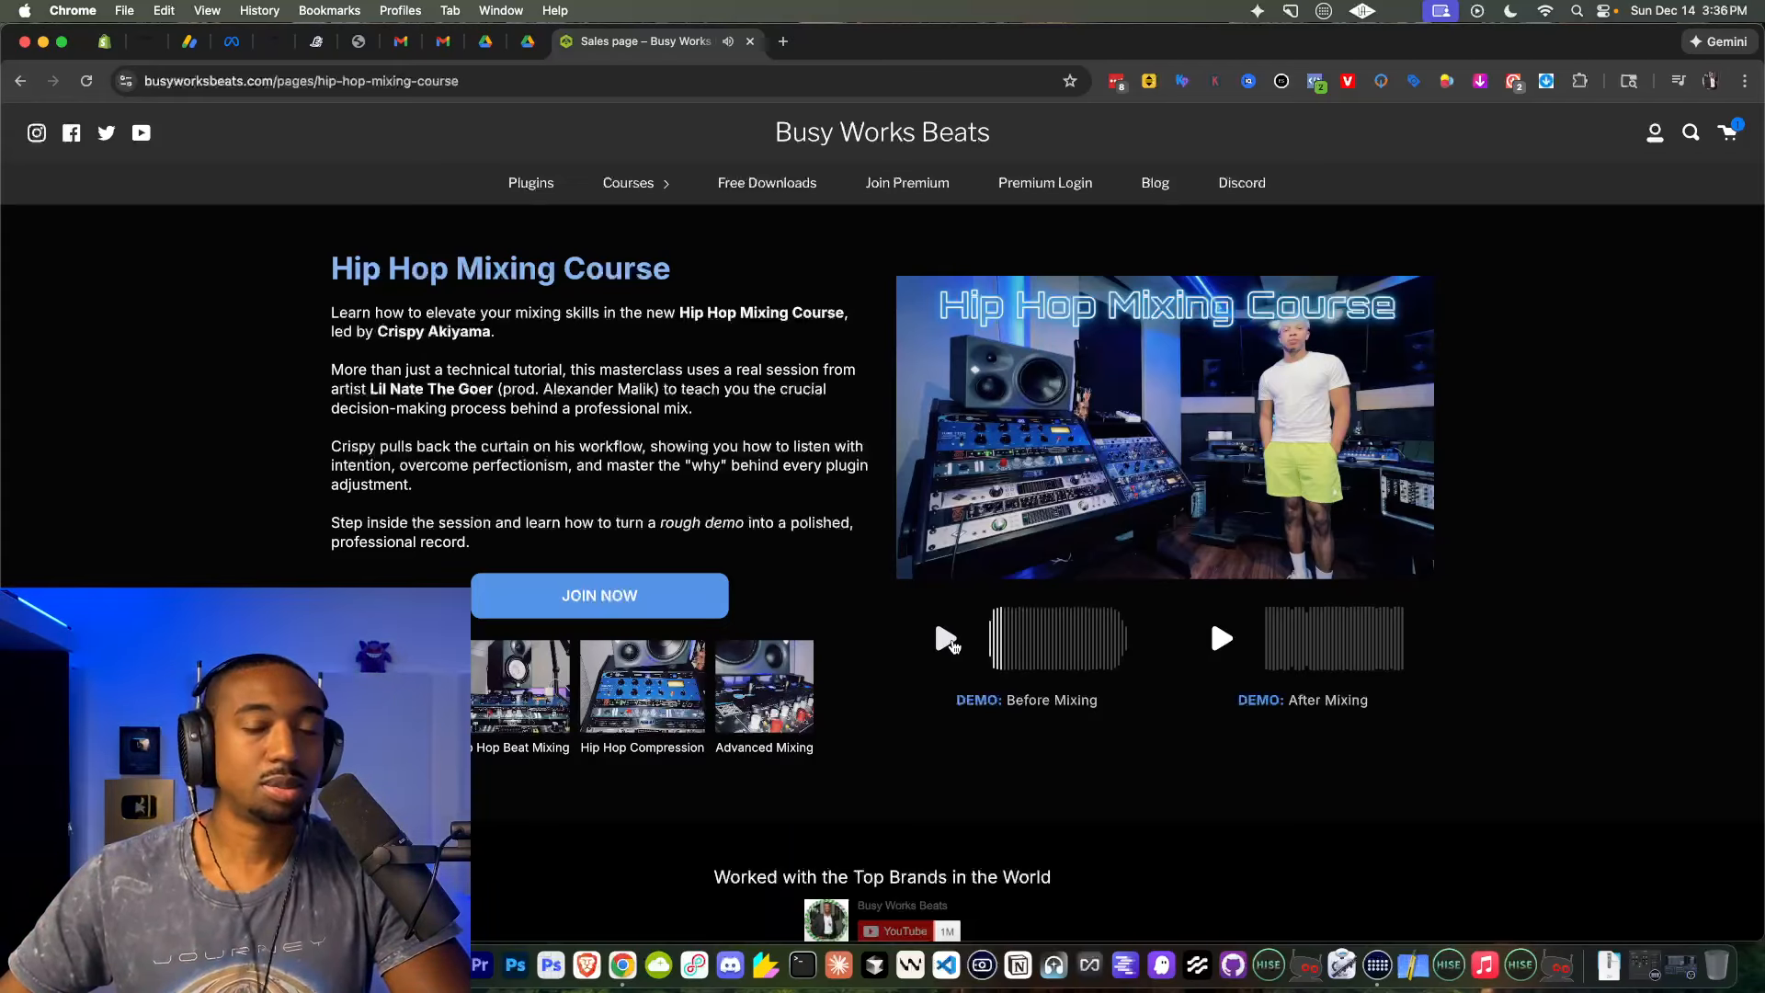
click(947, 637)
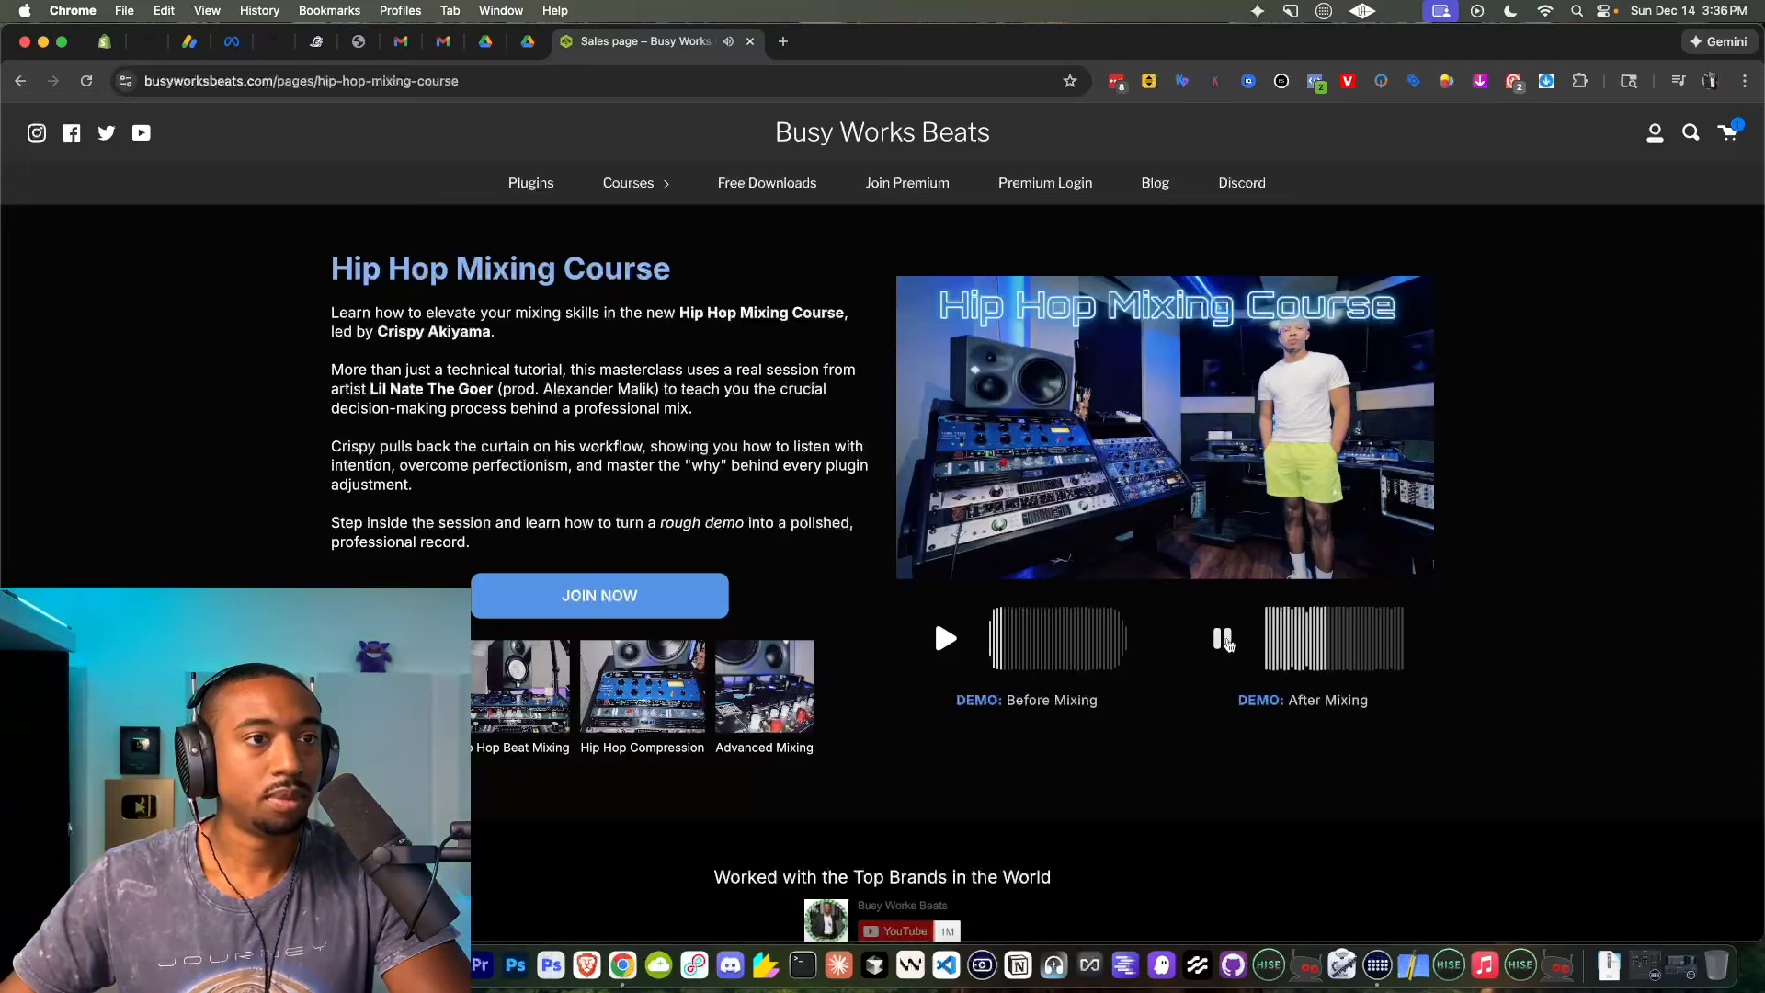
click(1226, 641)
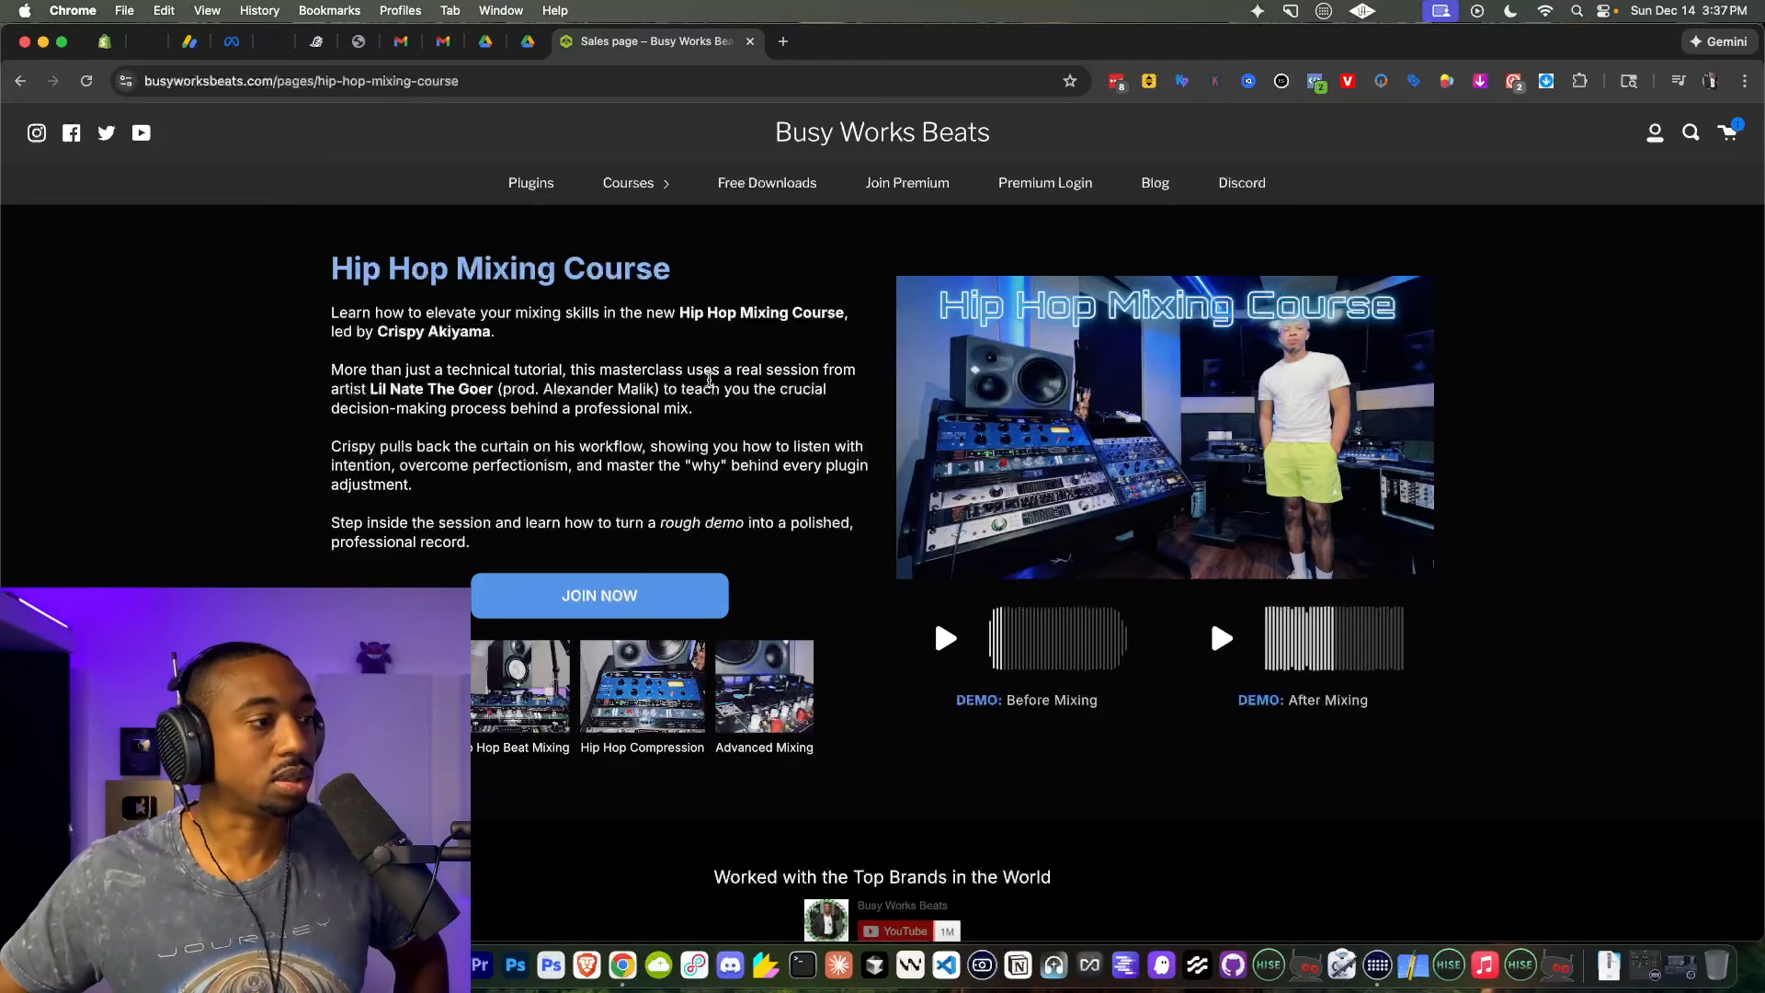
click(43, 41)
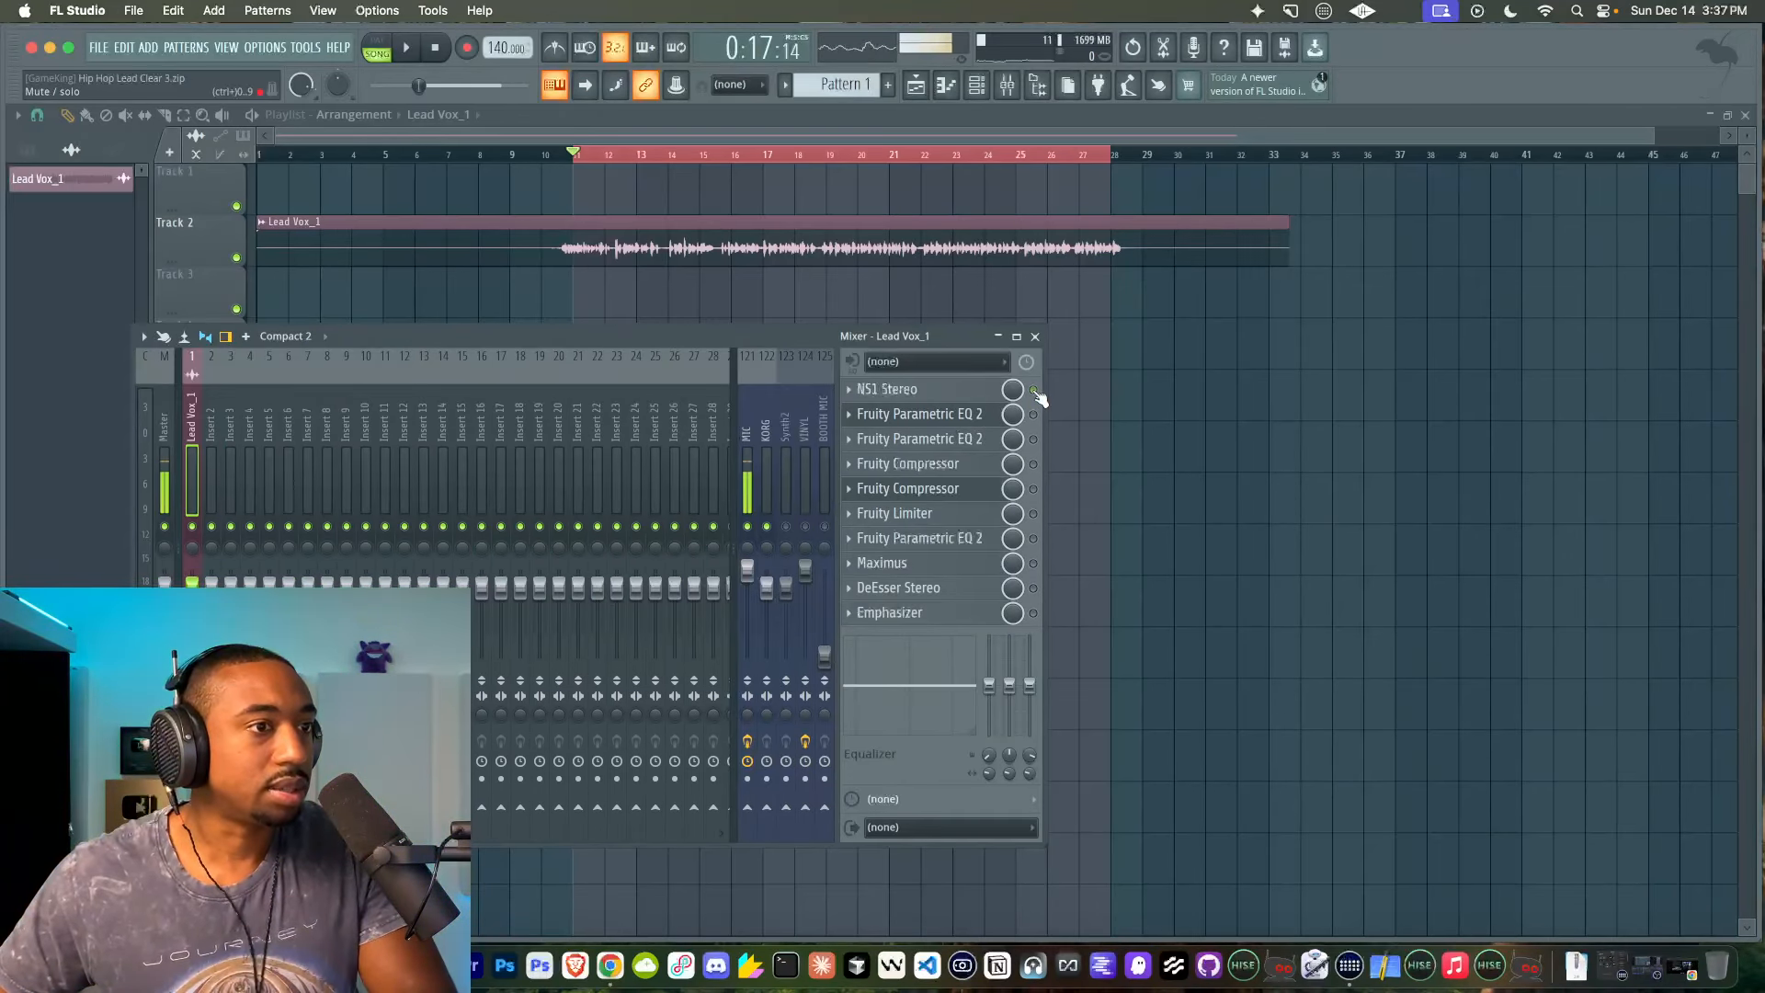
Play the vocal with all its effects bypassed, and enable NS1 Stereo in slot 1 during playback
key(space)
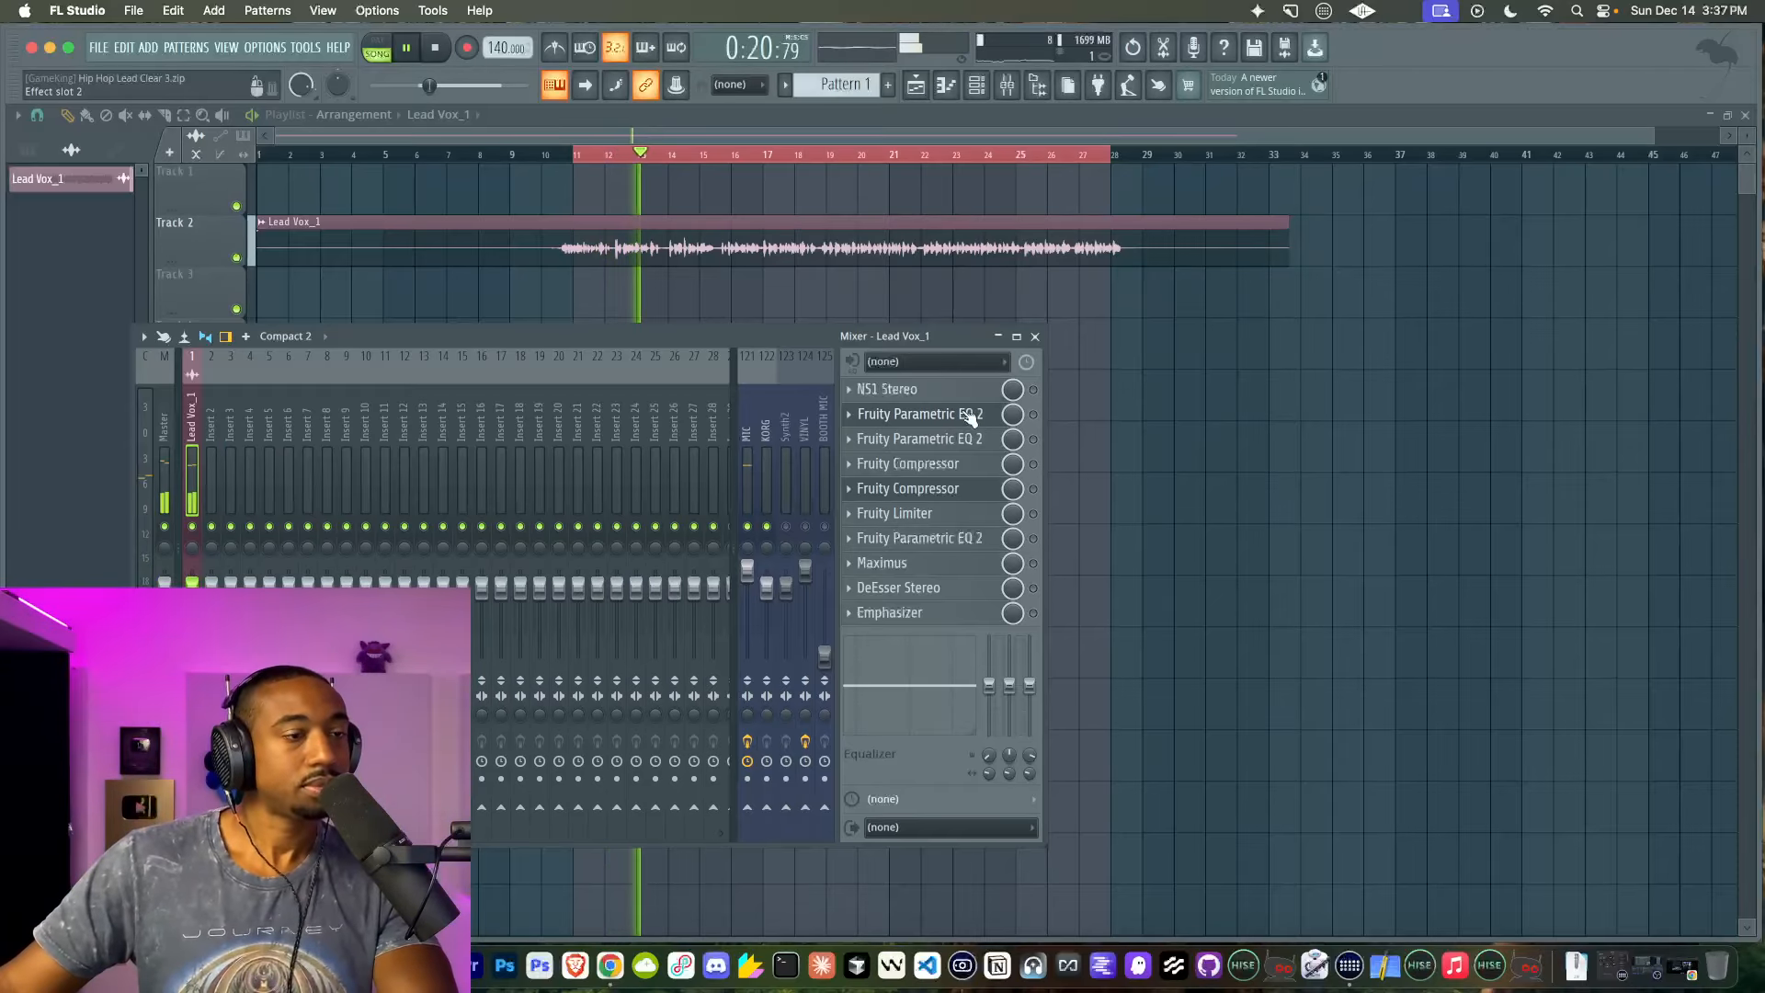
click(1034, 390)
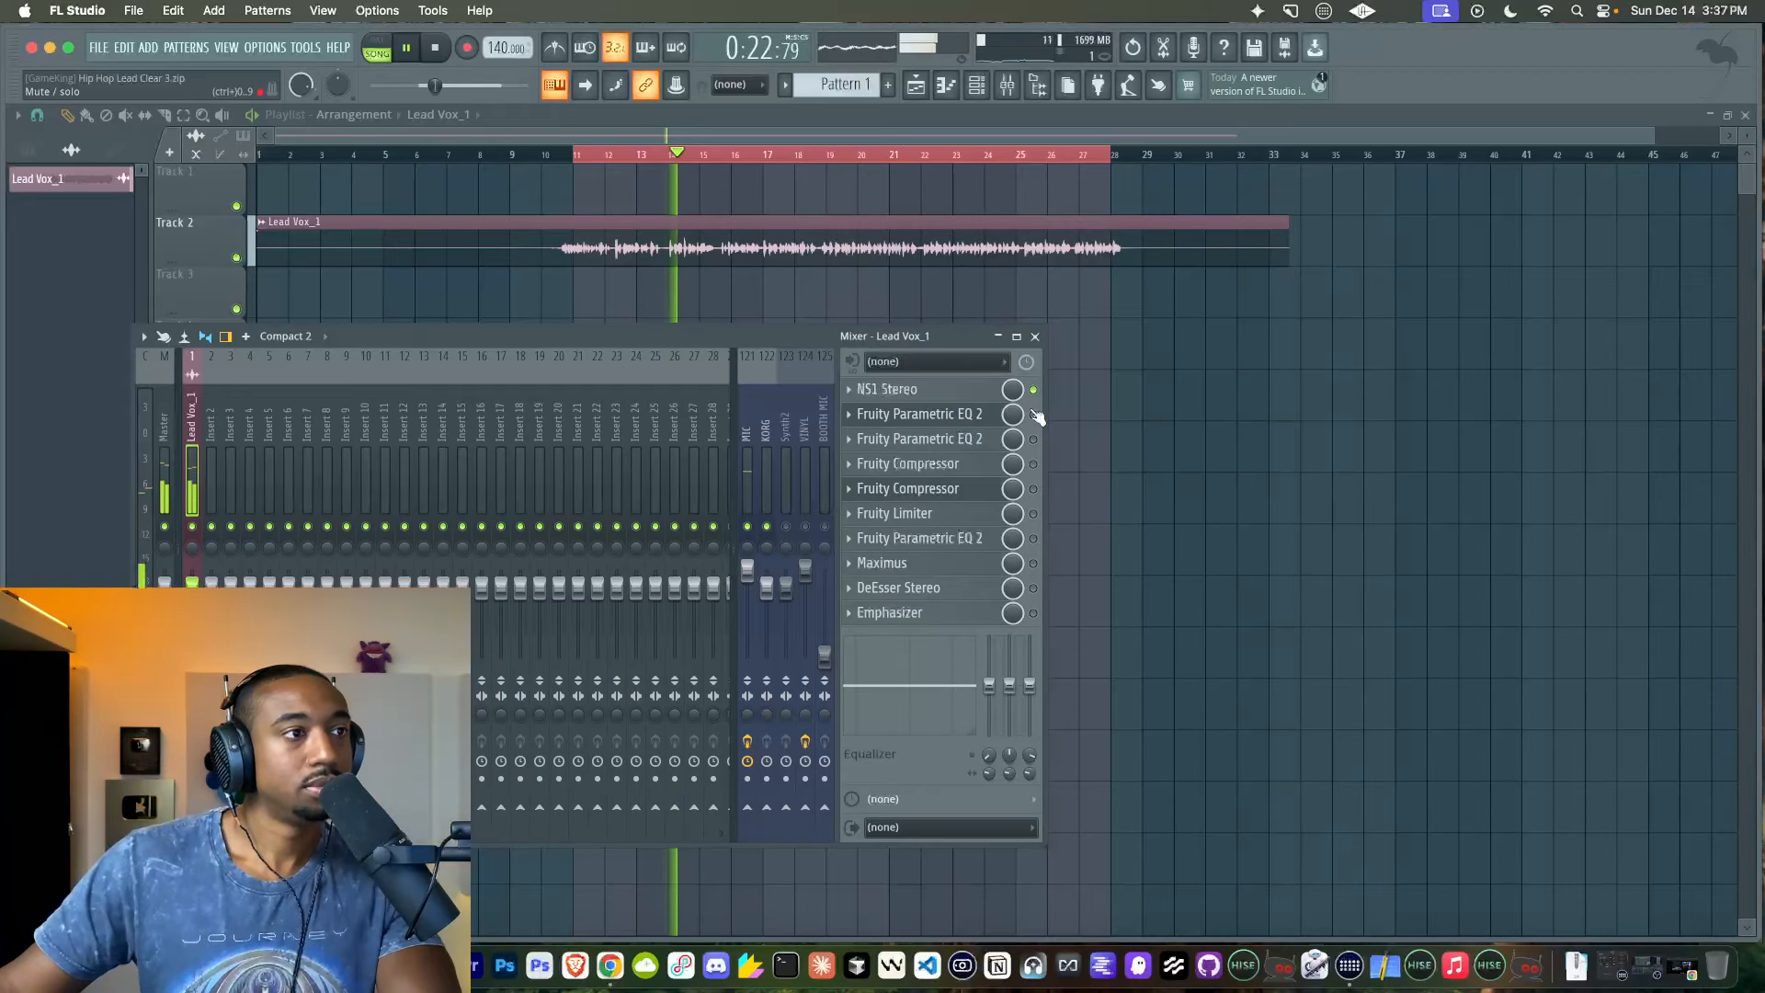
key(space)
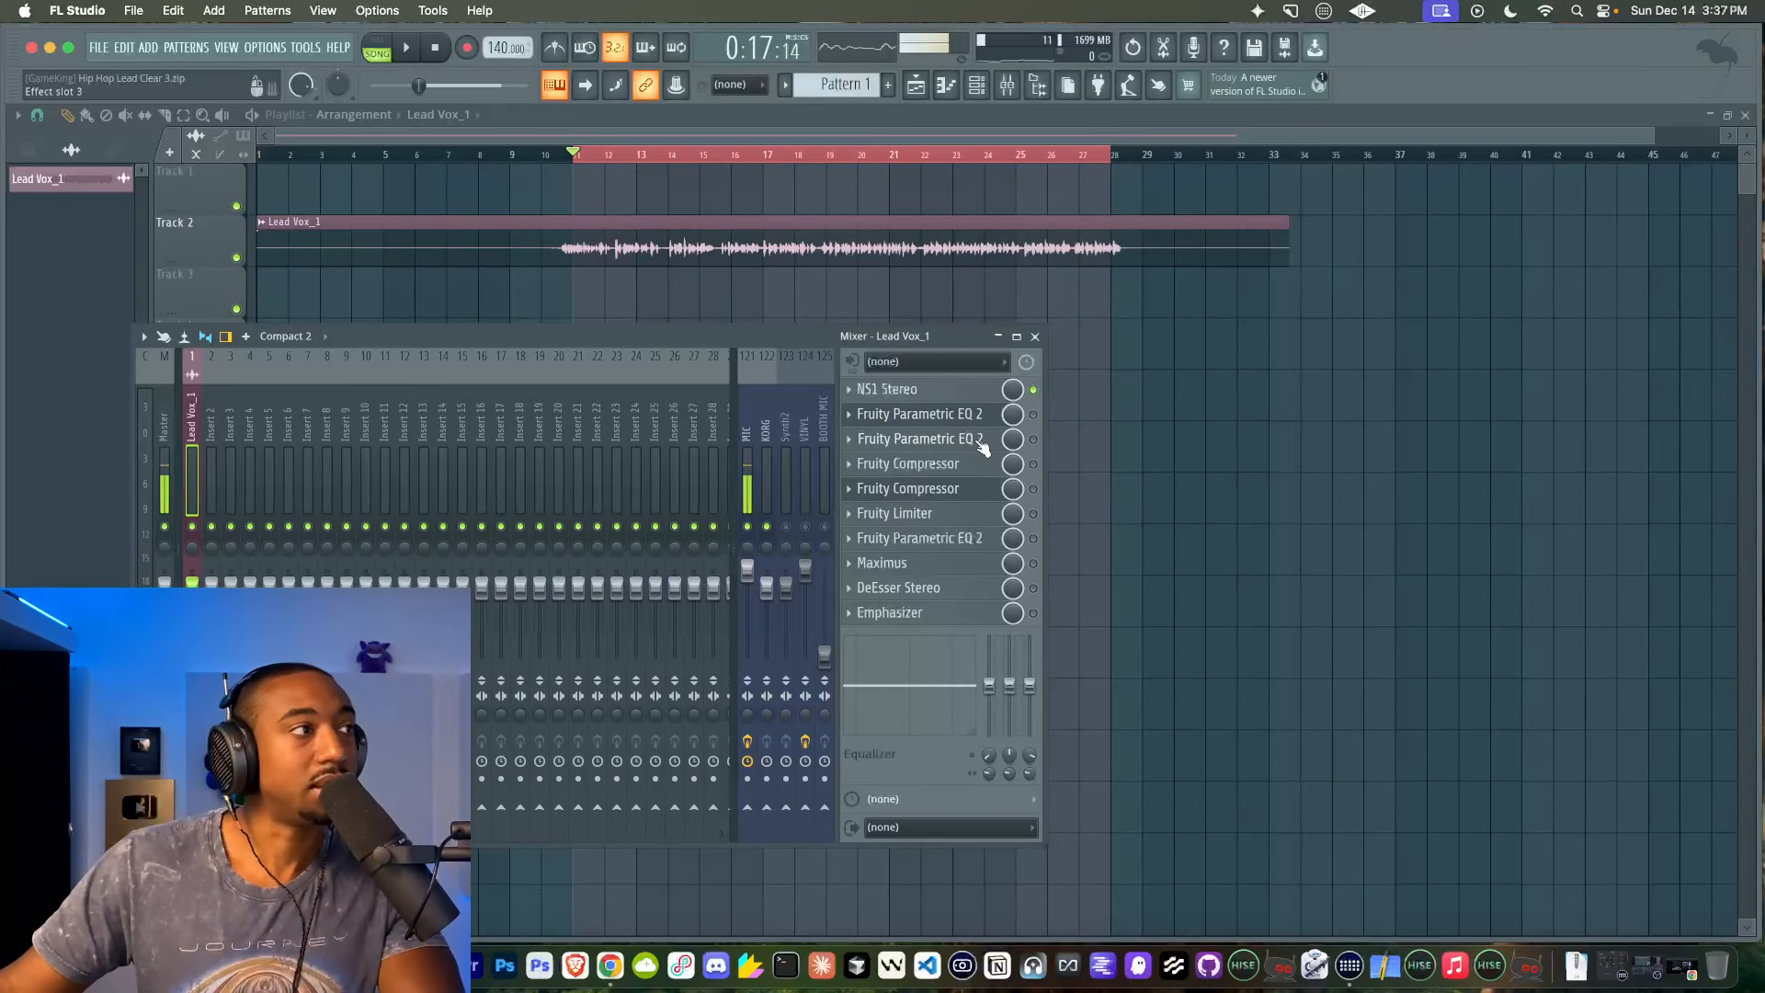
Compare the playing vocal with the slot 2 EQ enabled and bypassed, leaving the EQ enabled
key(space)
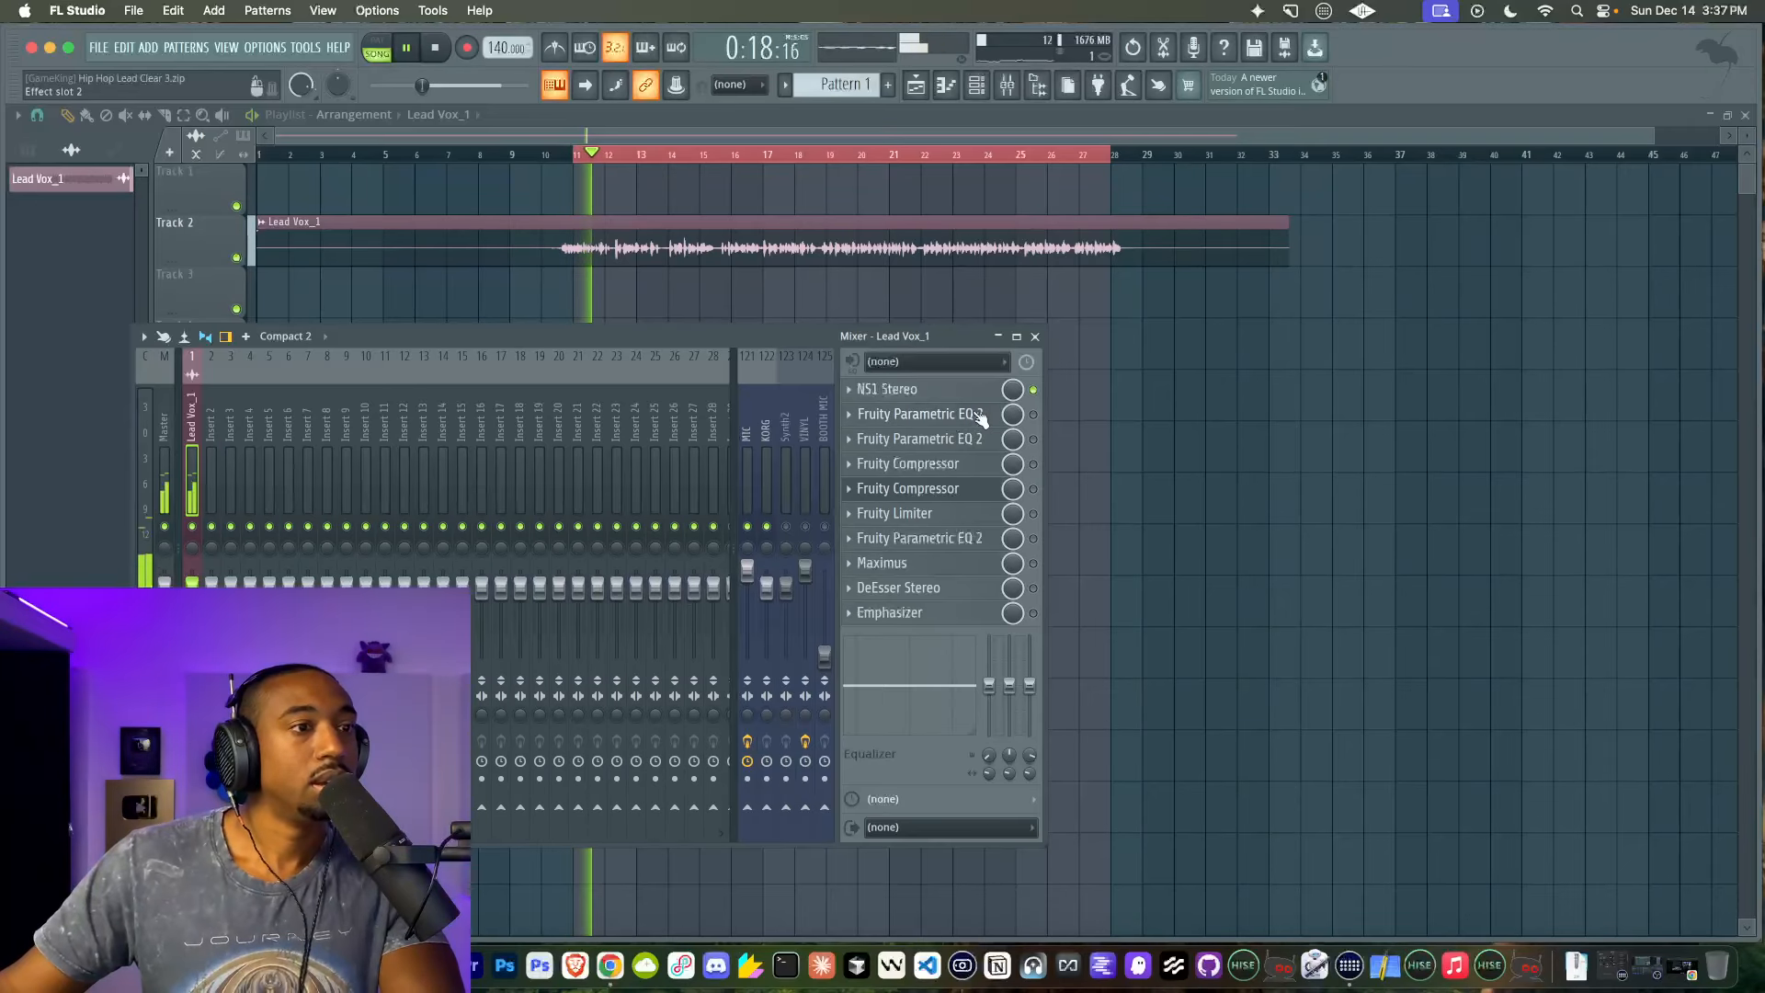
click(1033, 414)
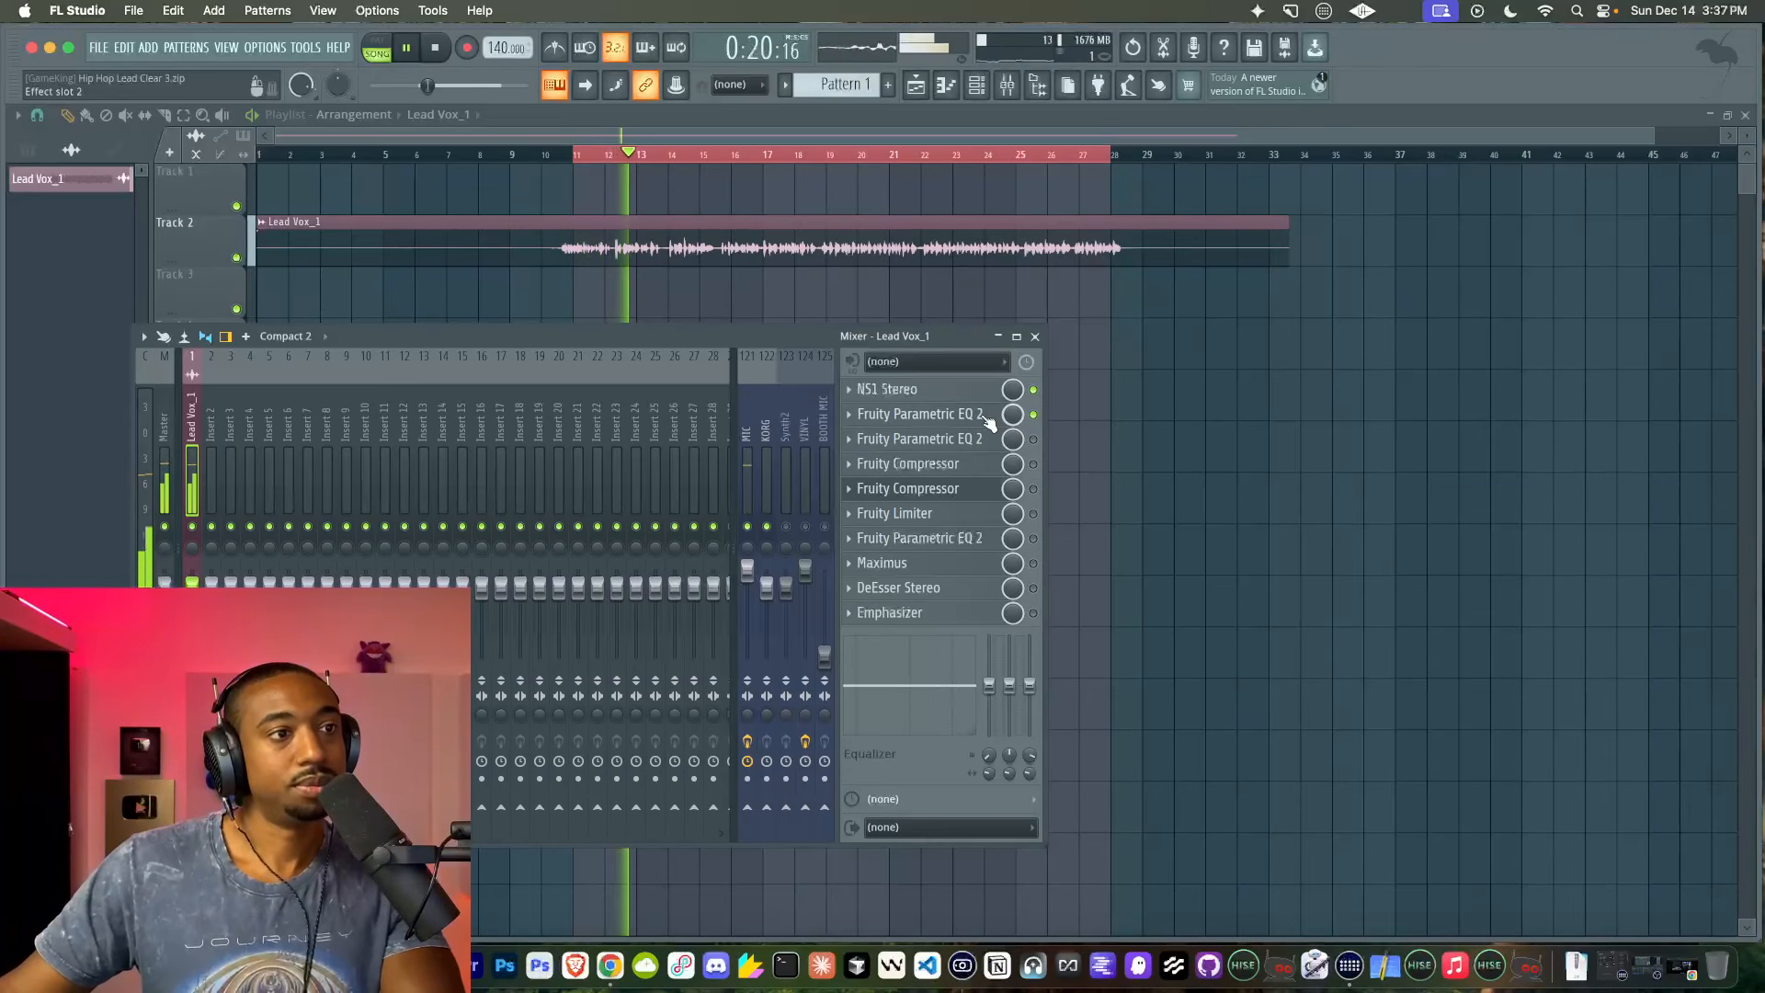
click(1033, 414)
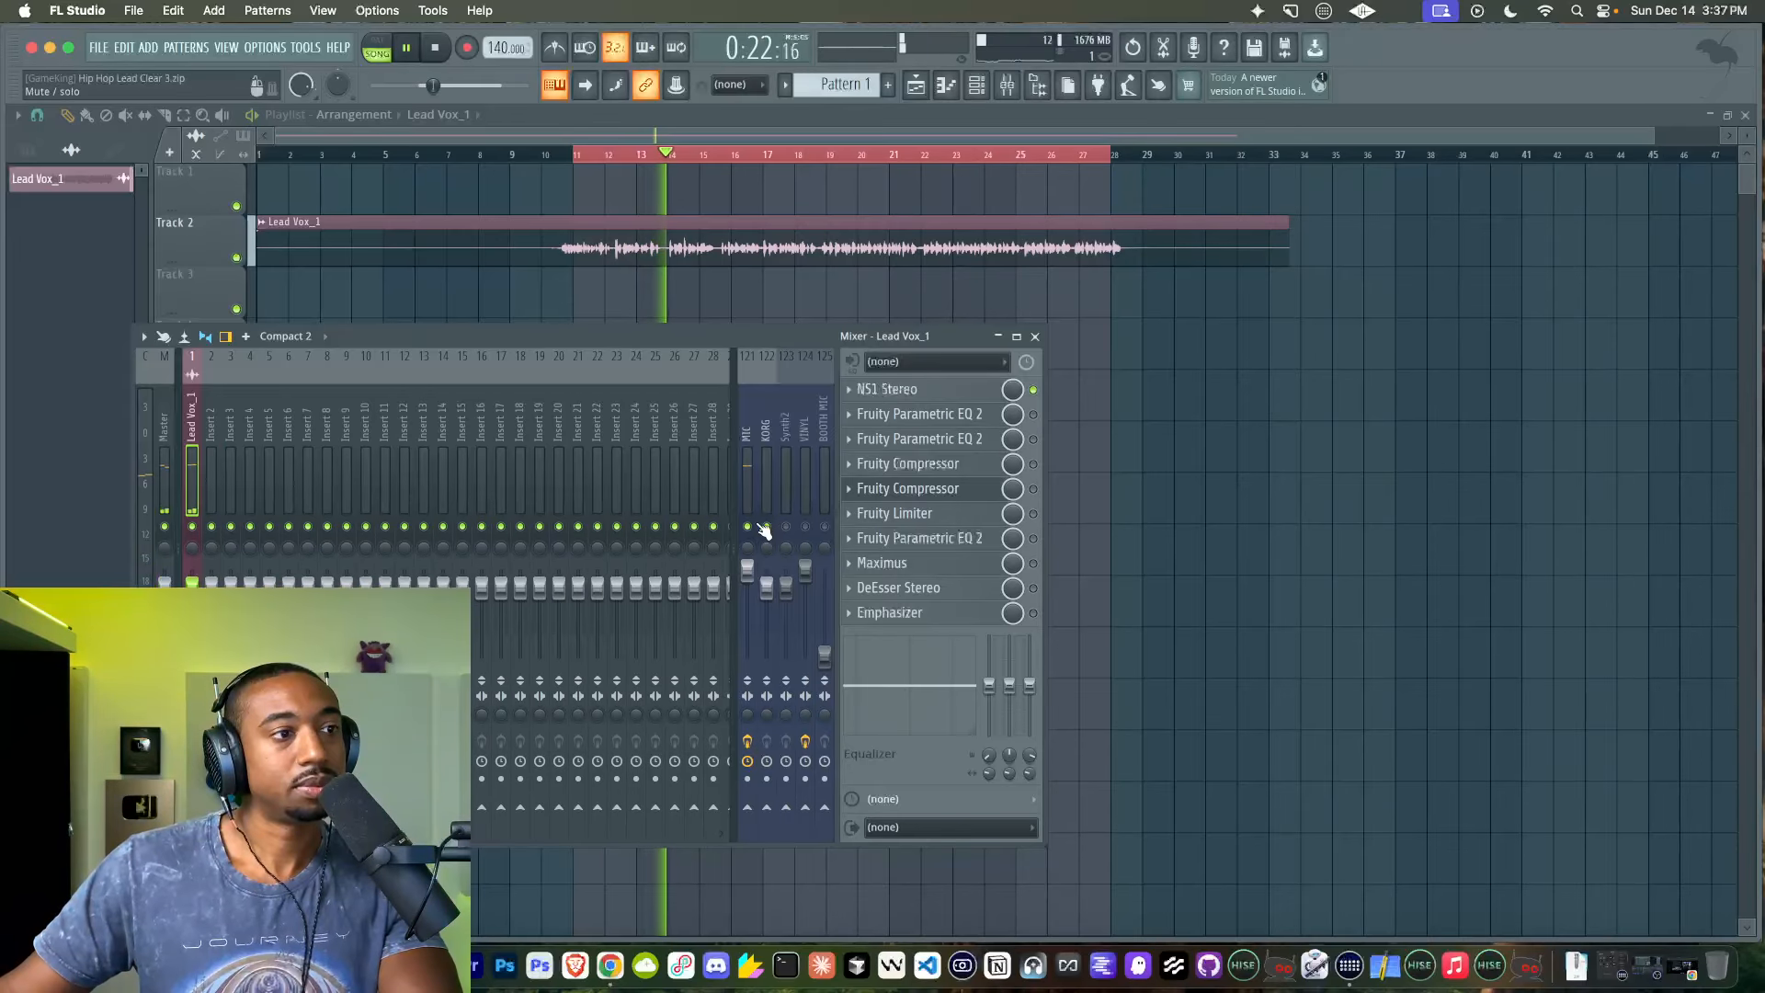
click(1033, 415)
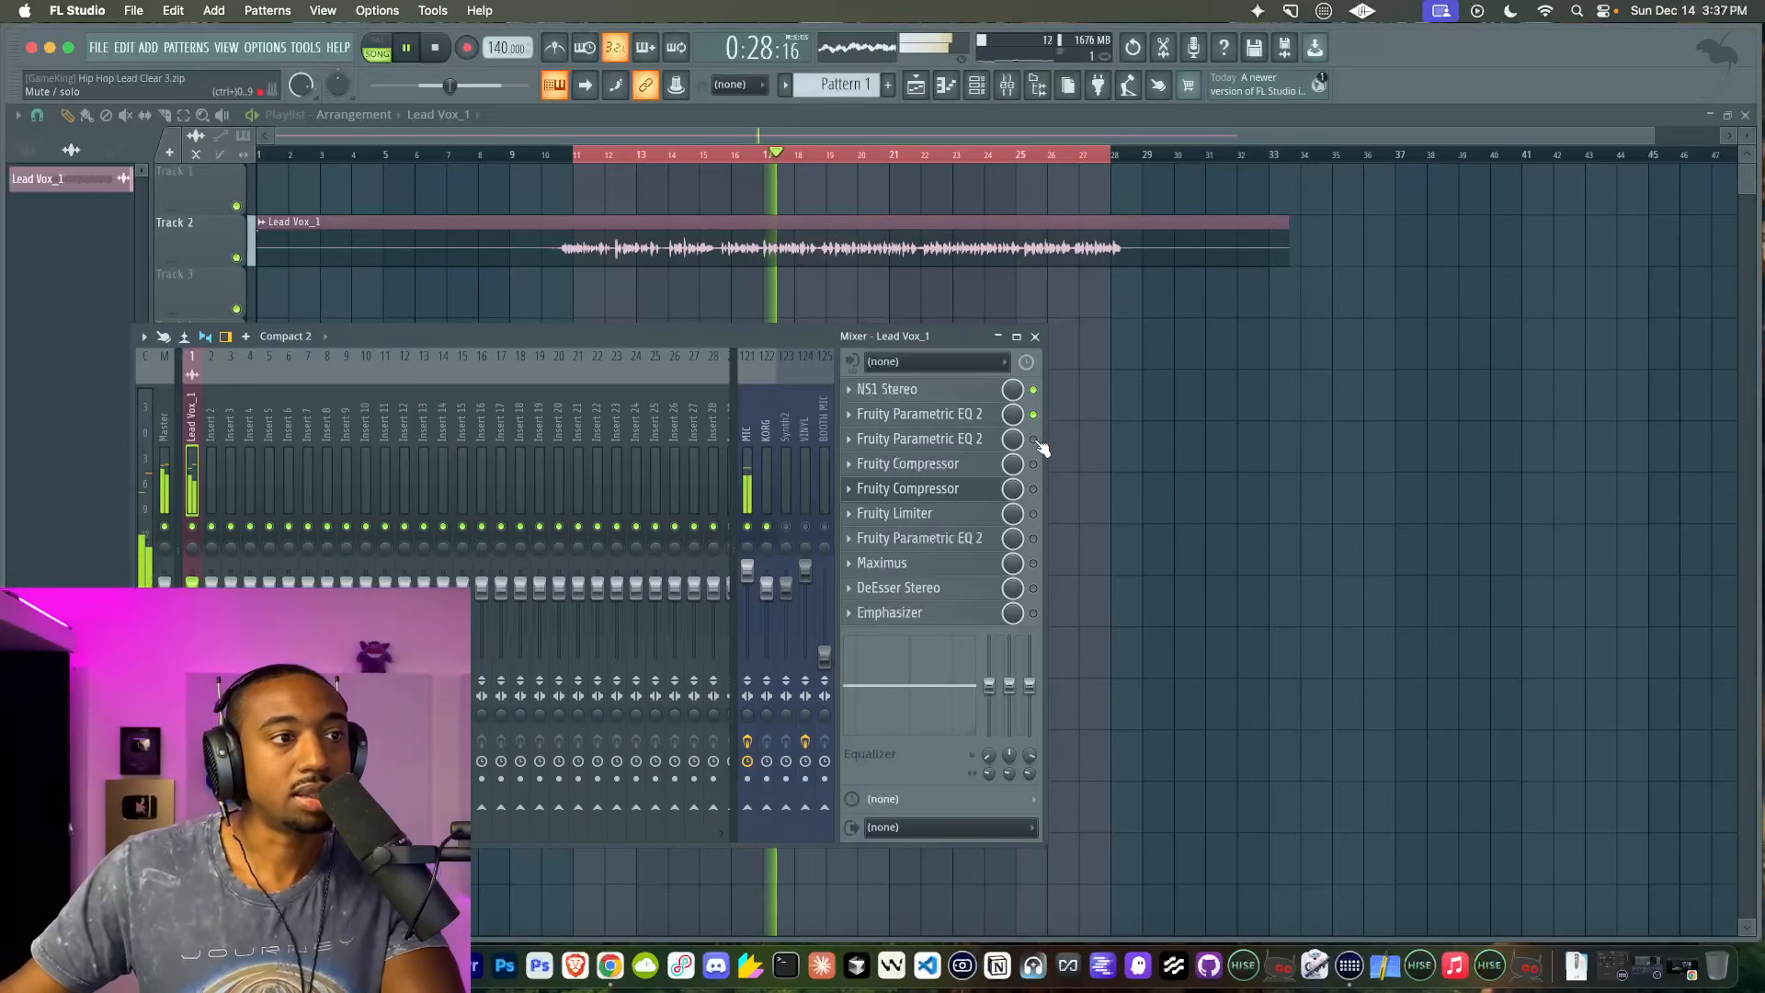
Enable the slot 3 EQ and the slot 4 and 5 compressors one after another during playback, viewing the slot 3 and 4 settings
click(1033, 439)
click(919, 440)
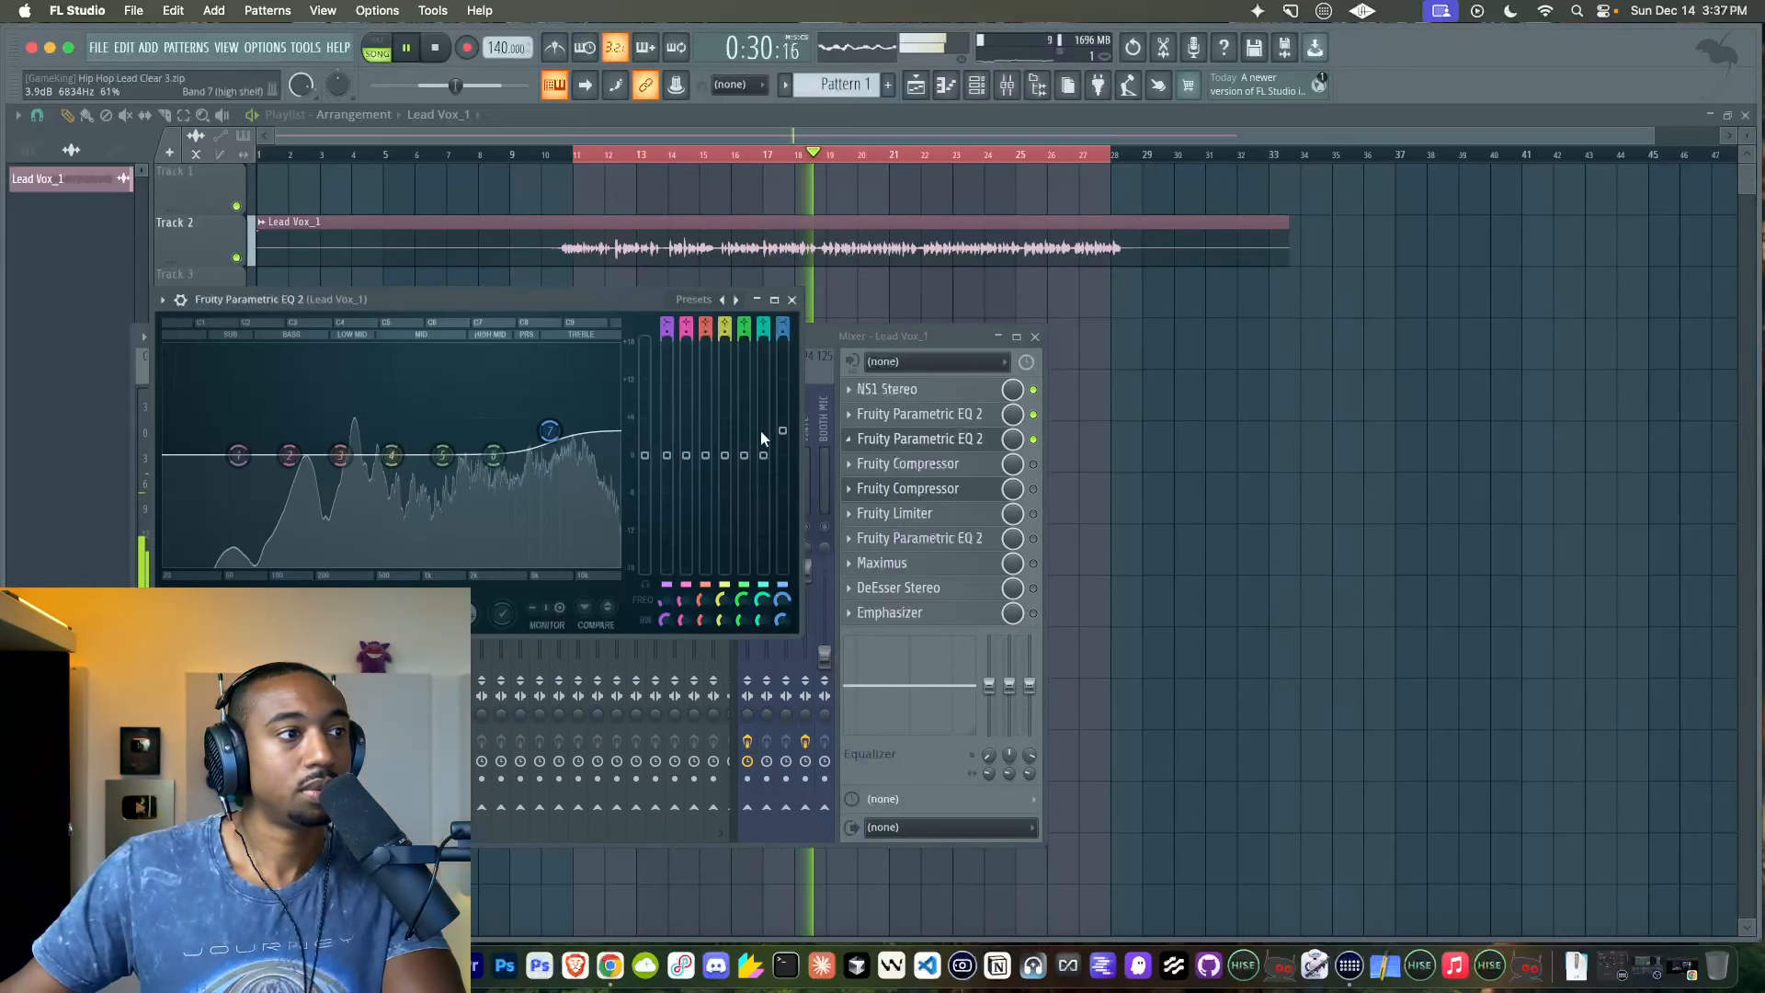
click(1033, 464)
click(972, 465)
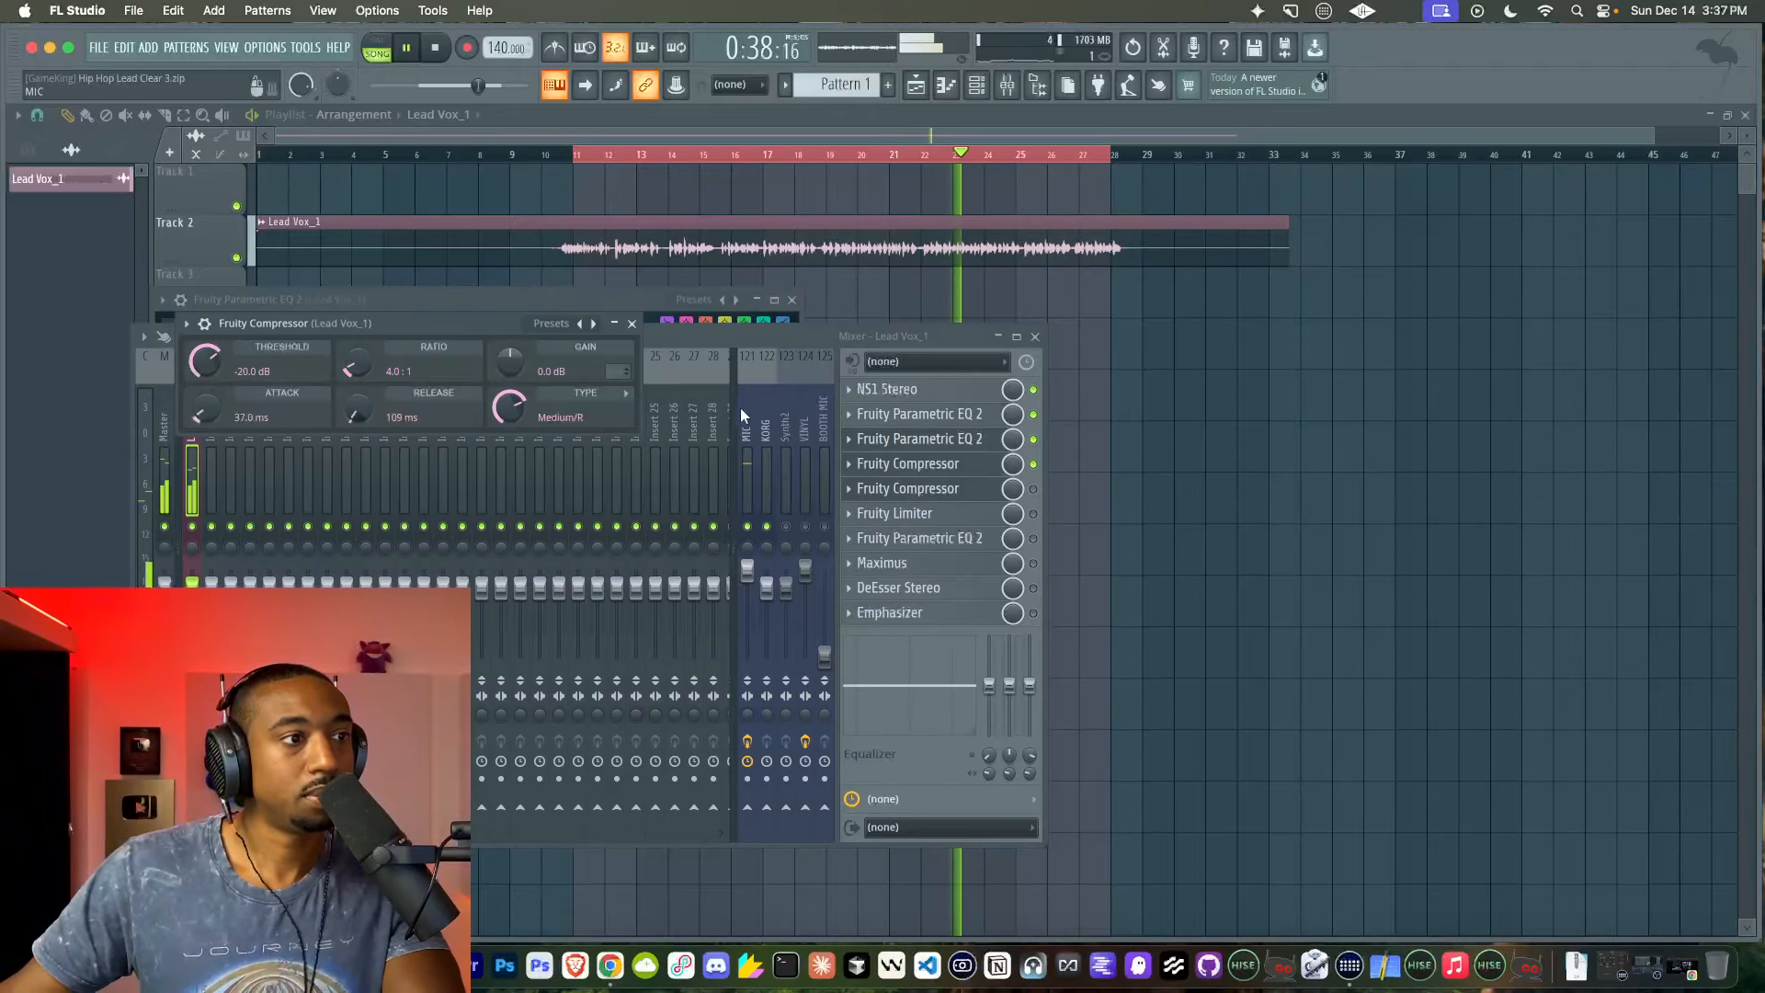
click(1033, 489)
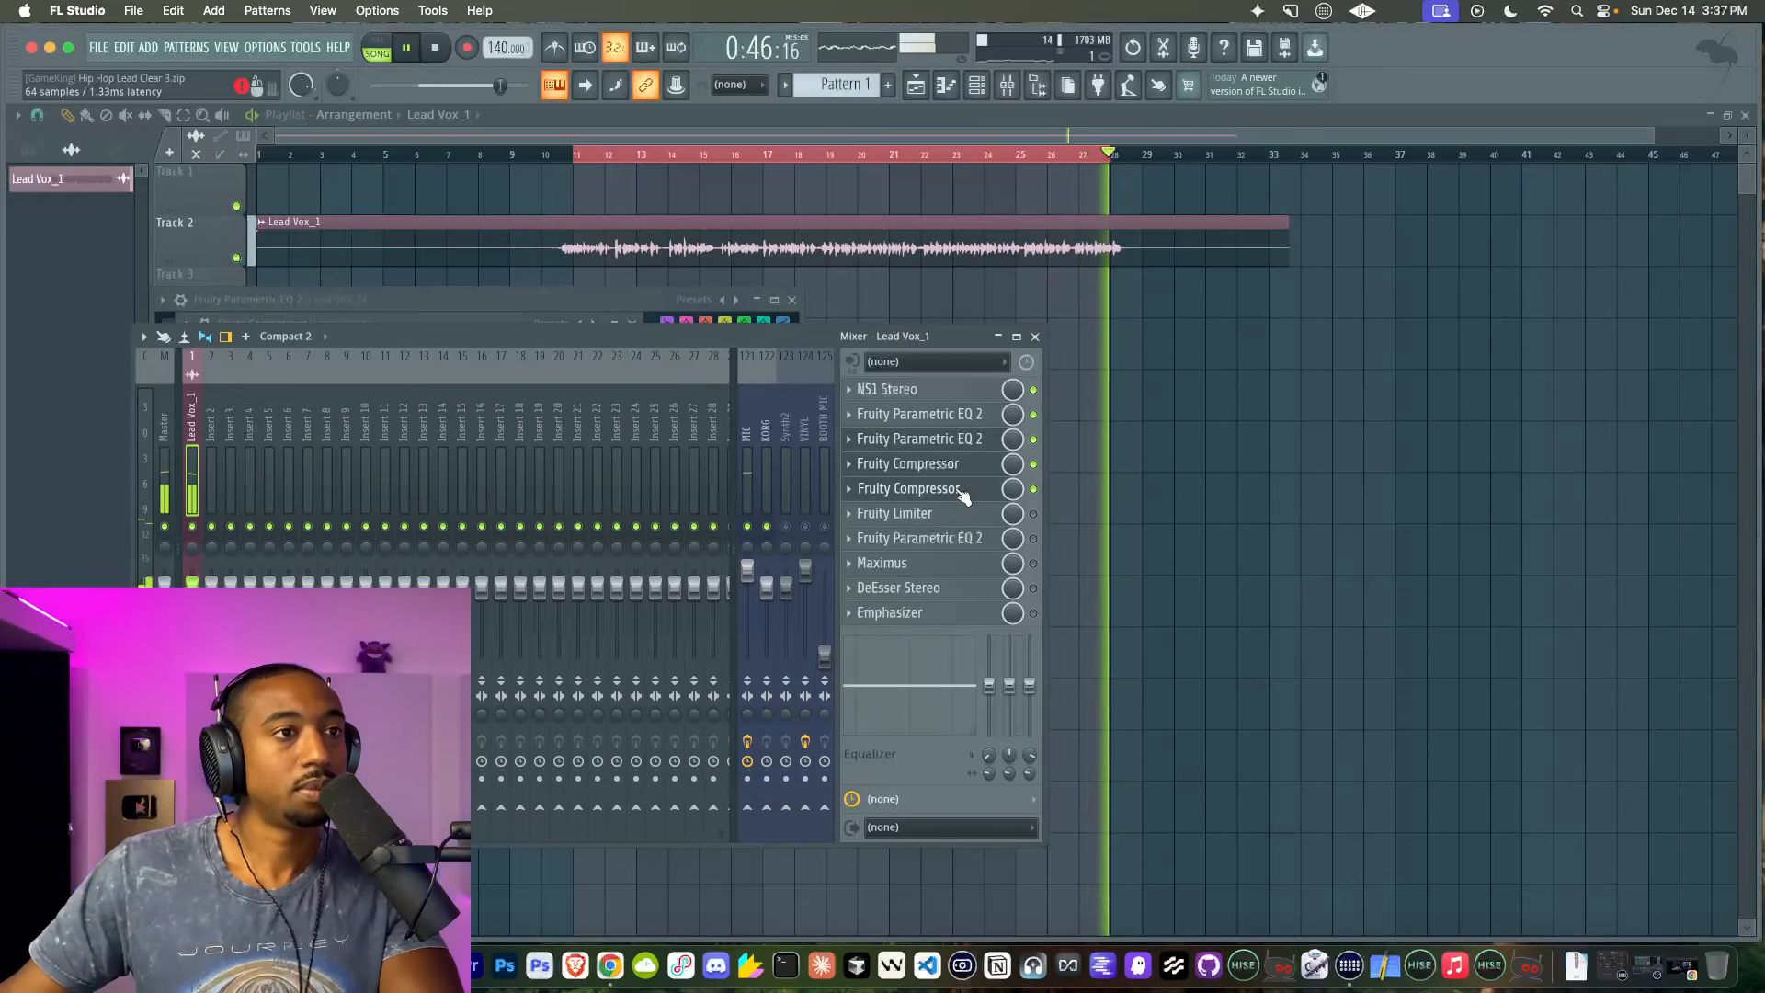
Enable Fruity Limiter, the slot 7 EQ, Maximus, DeEsser Stereo and Emphasizer in order during playback, viewing the limiter and slot 7 EQ settings
click(979, 511)
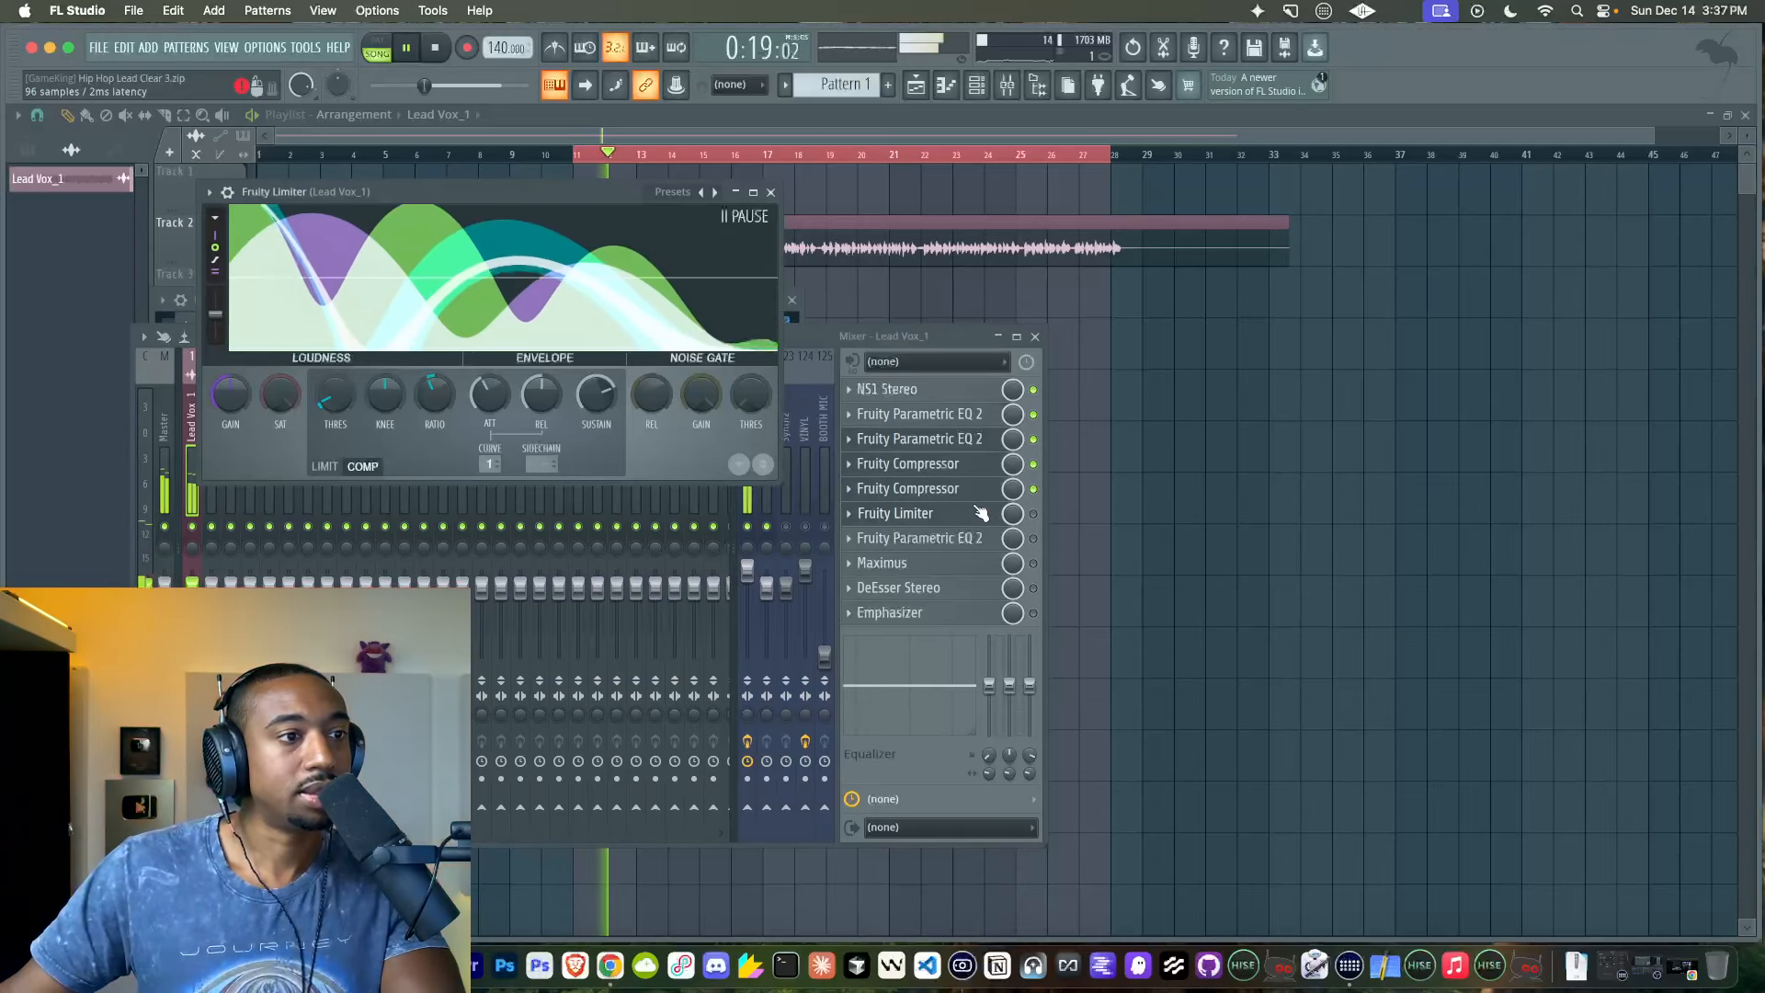
click(1032, 514)
click(945, 516)
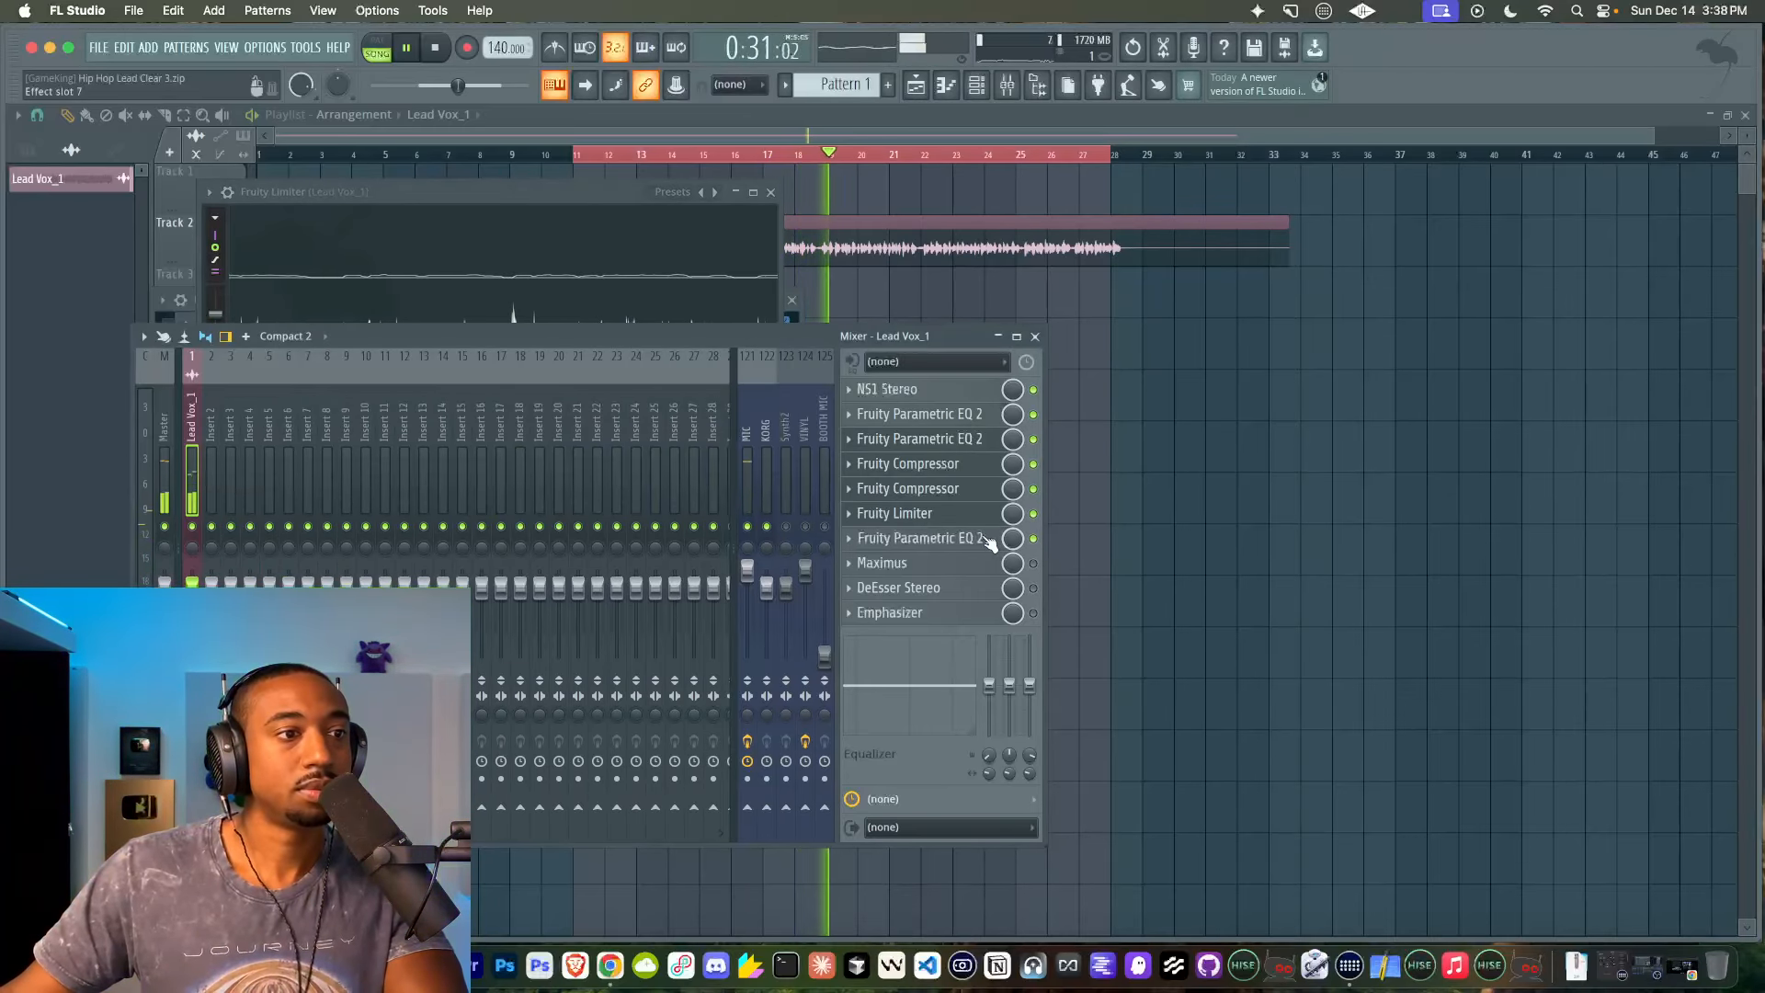
click(1037, 544)
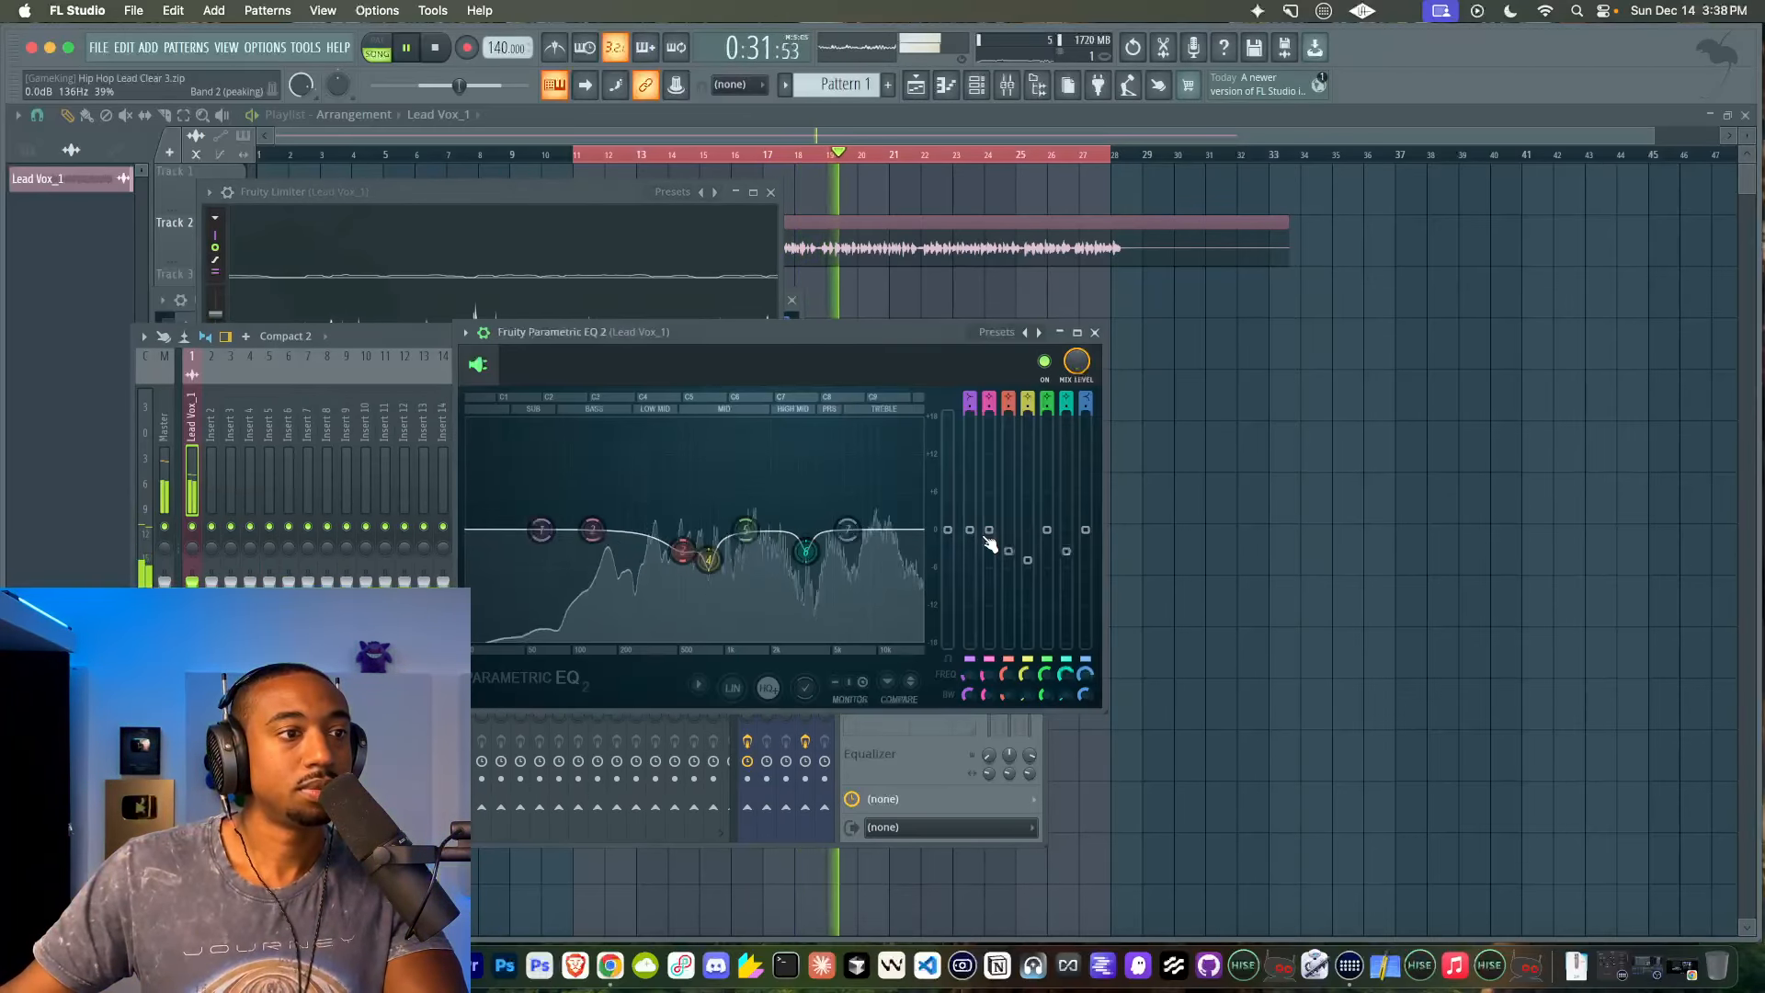
click(1094, 332)
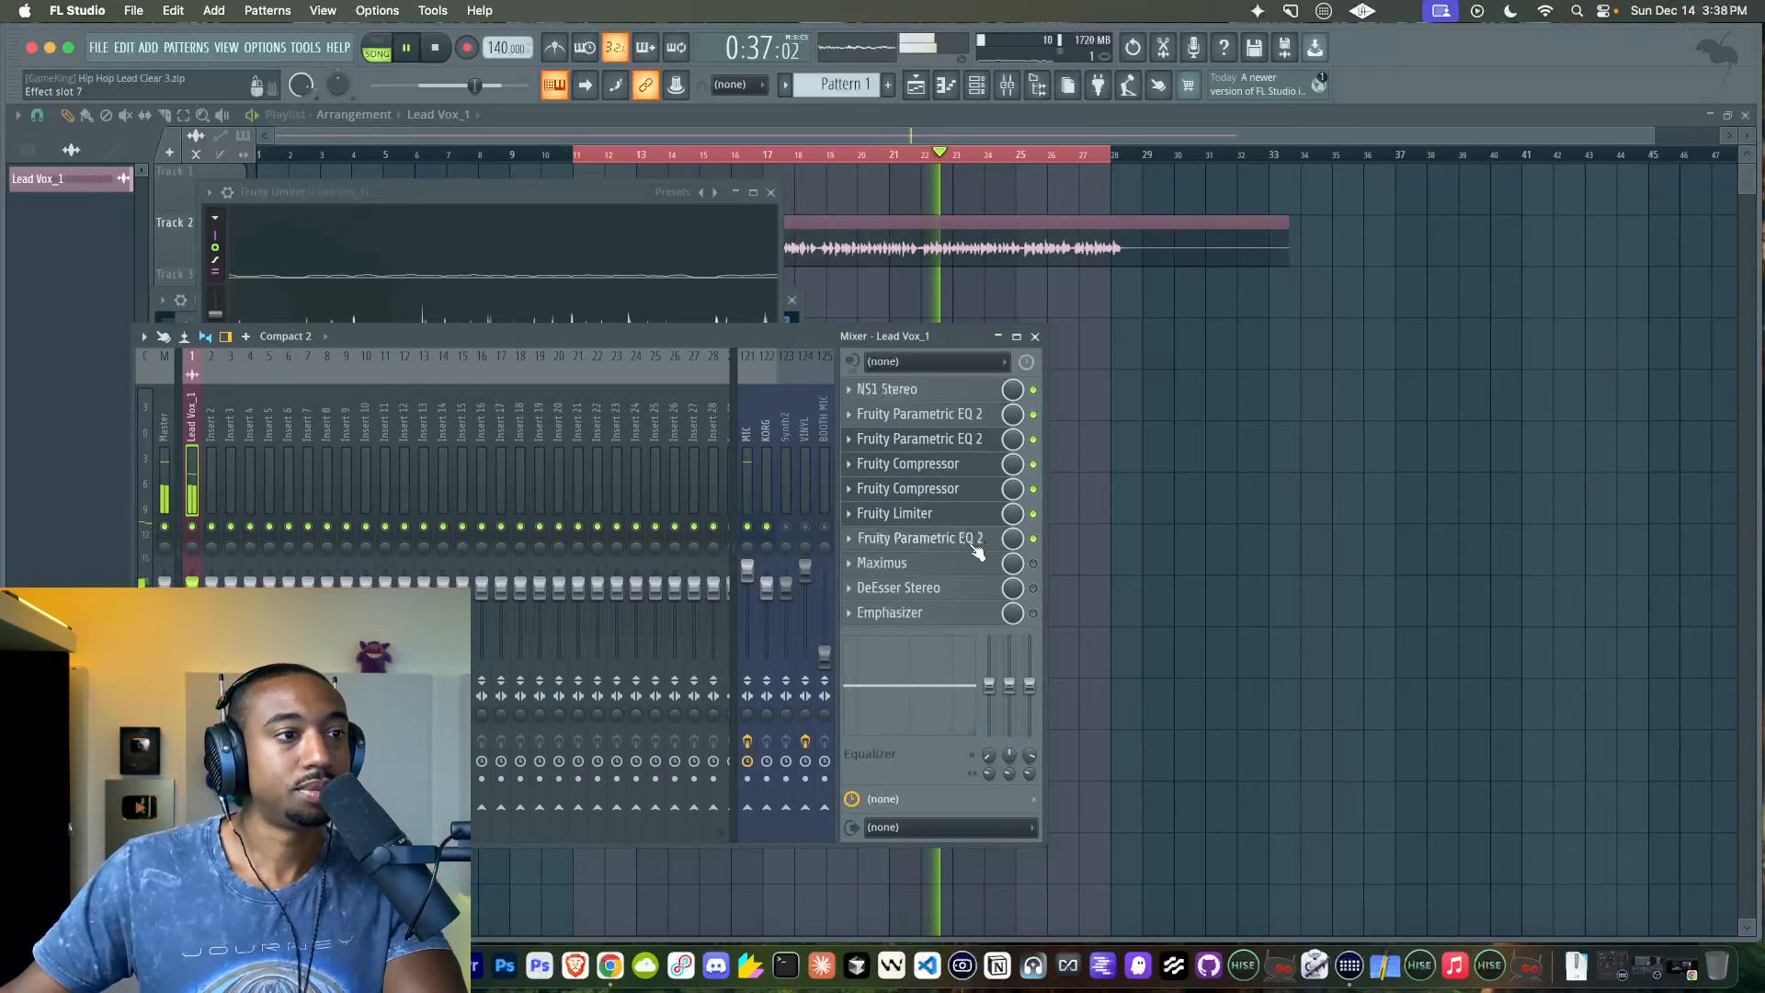
click(1033, 563)
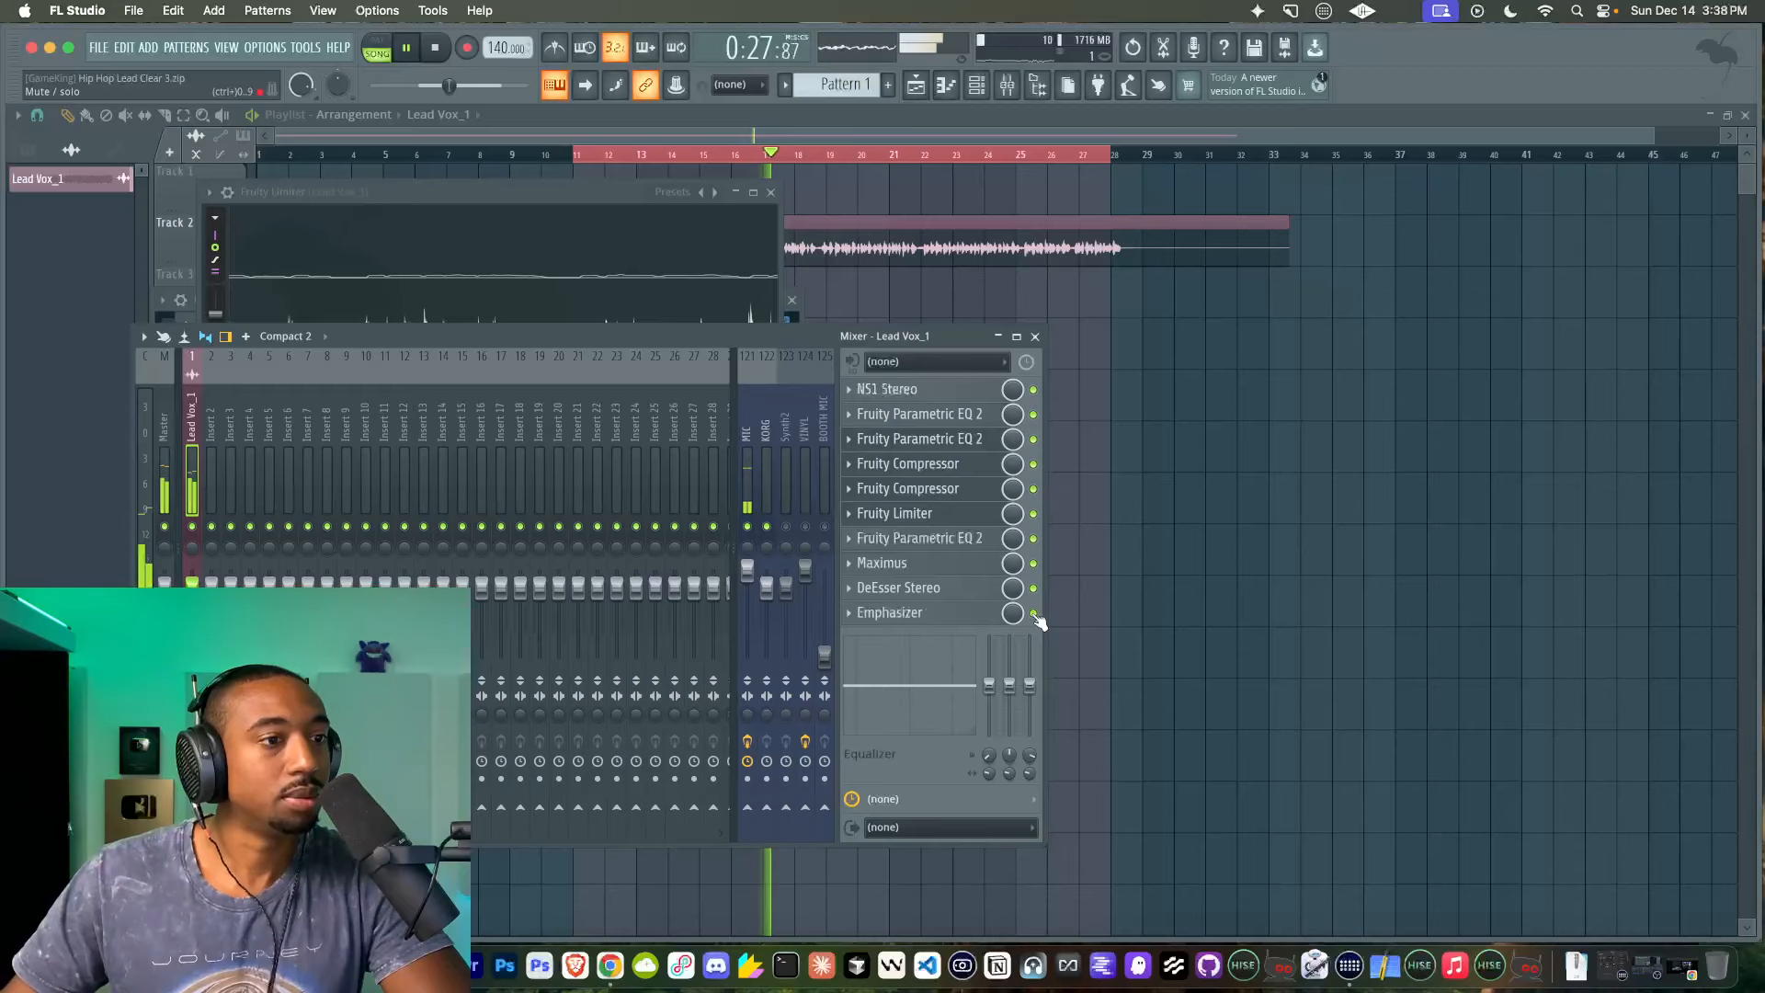
Raise the slot 3 EQ's main level to 9.9 dB during playback, and return to the mixer with the plugin windows closed
click(961, 442)
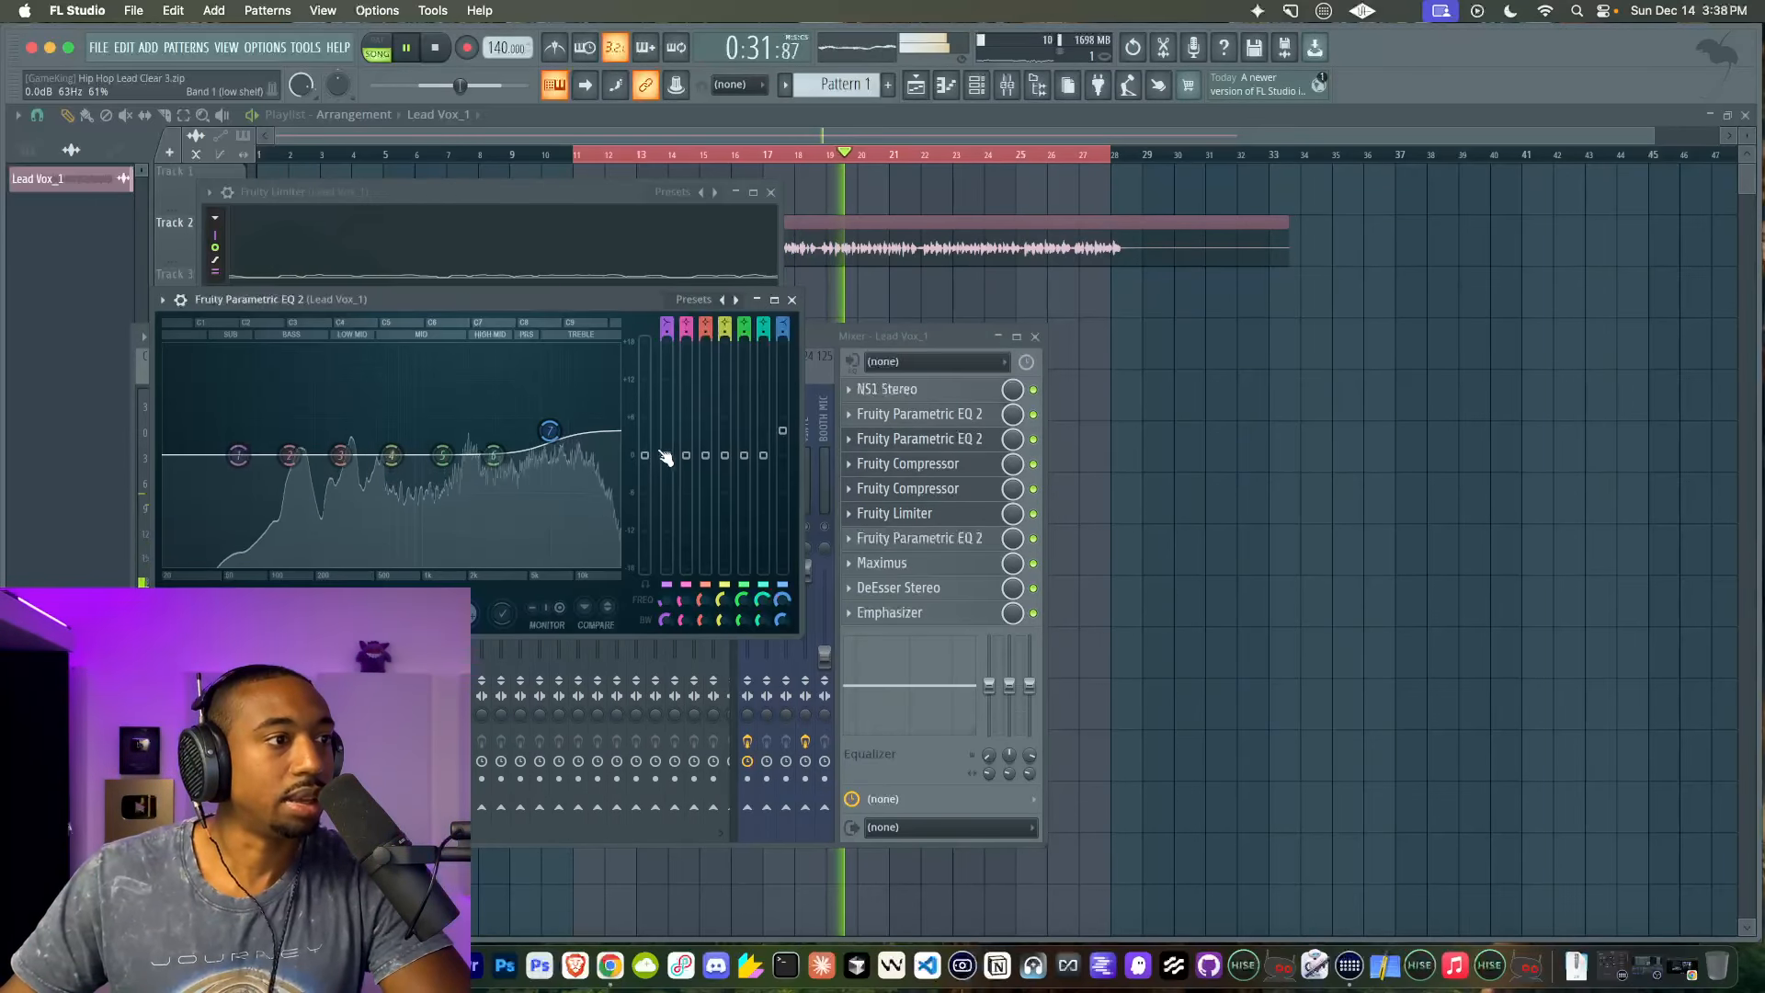
drag(649, 460, 645, 376)
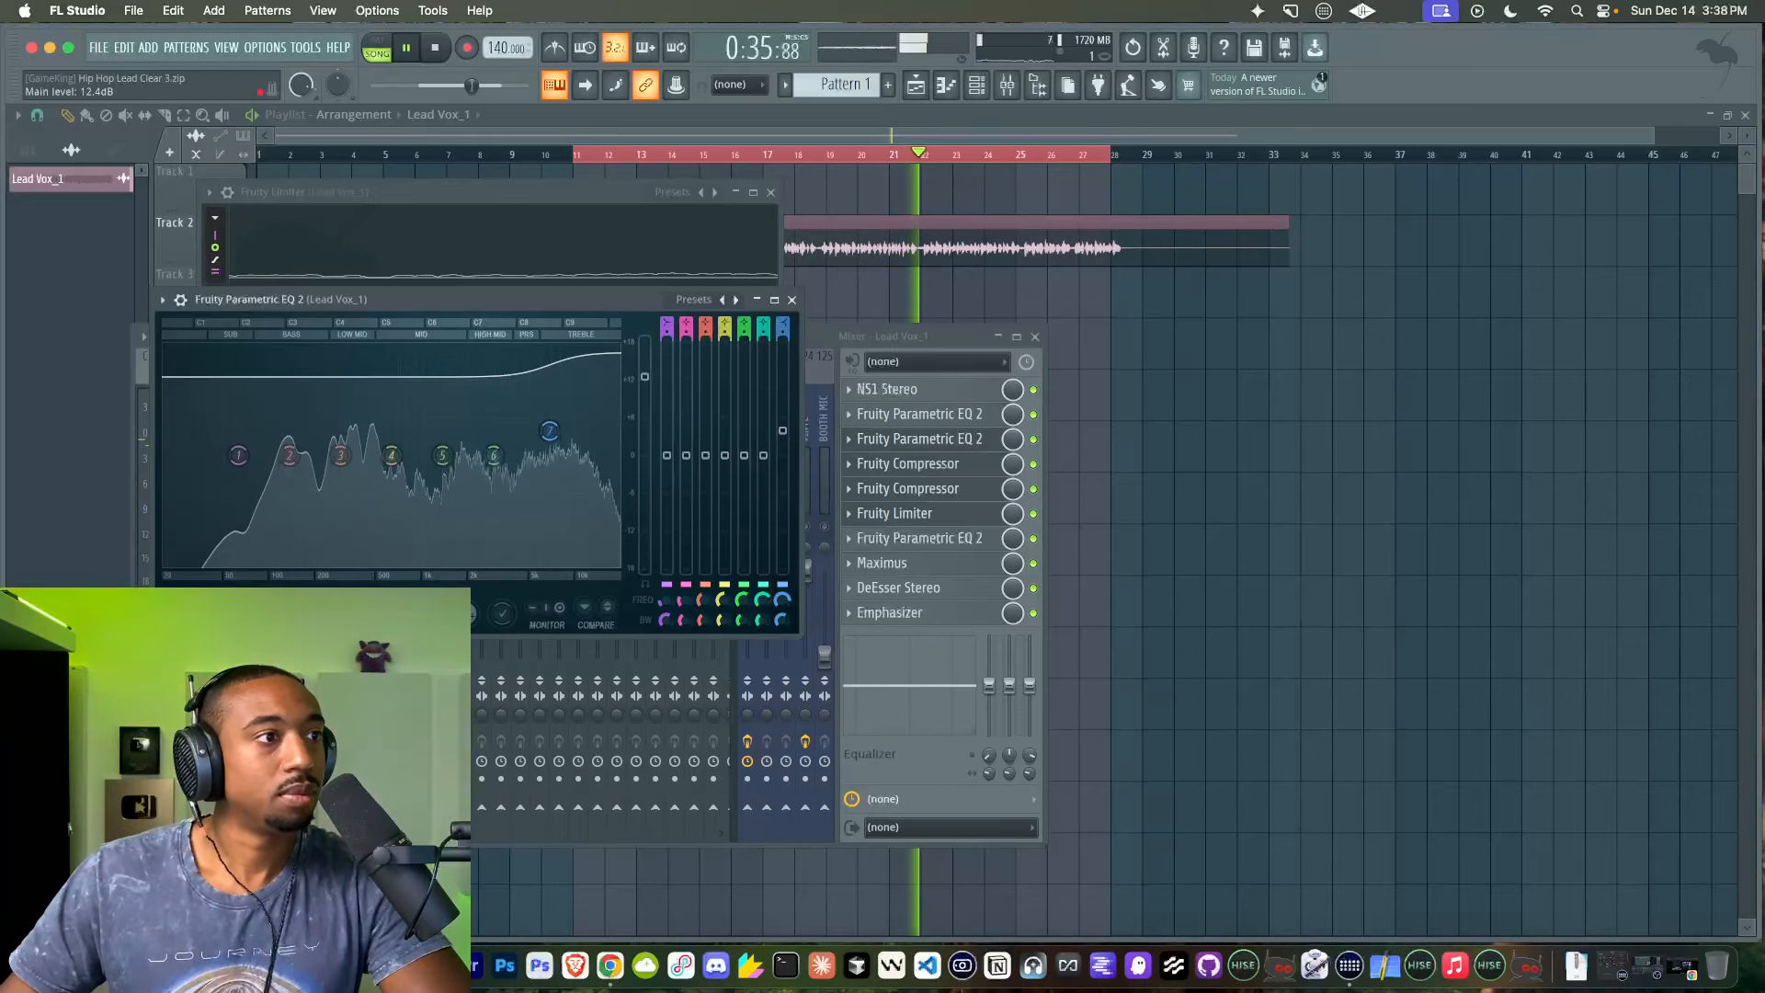
drag(644, 376, 645, 393)
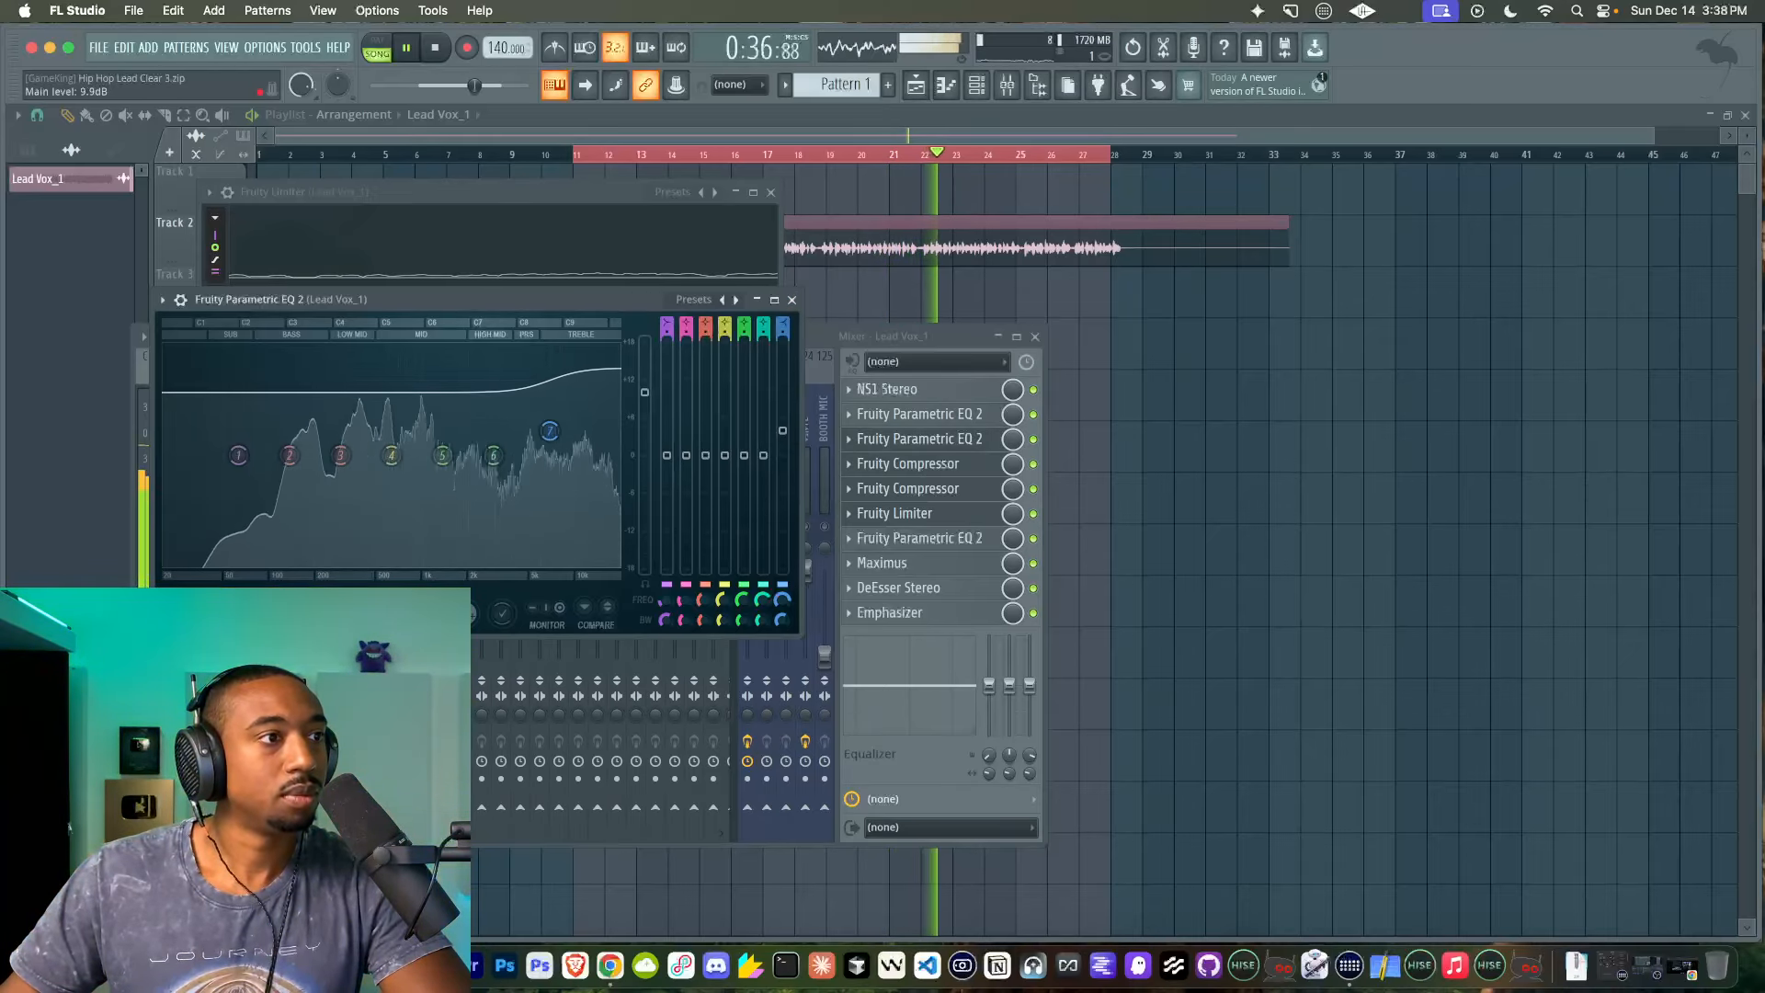
click(791, 299)
key(F12)
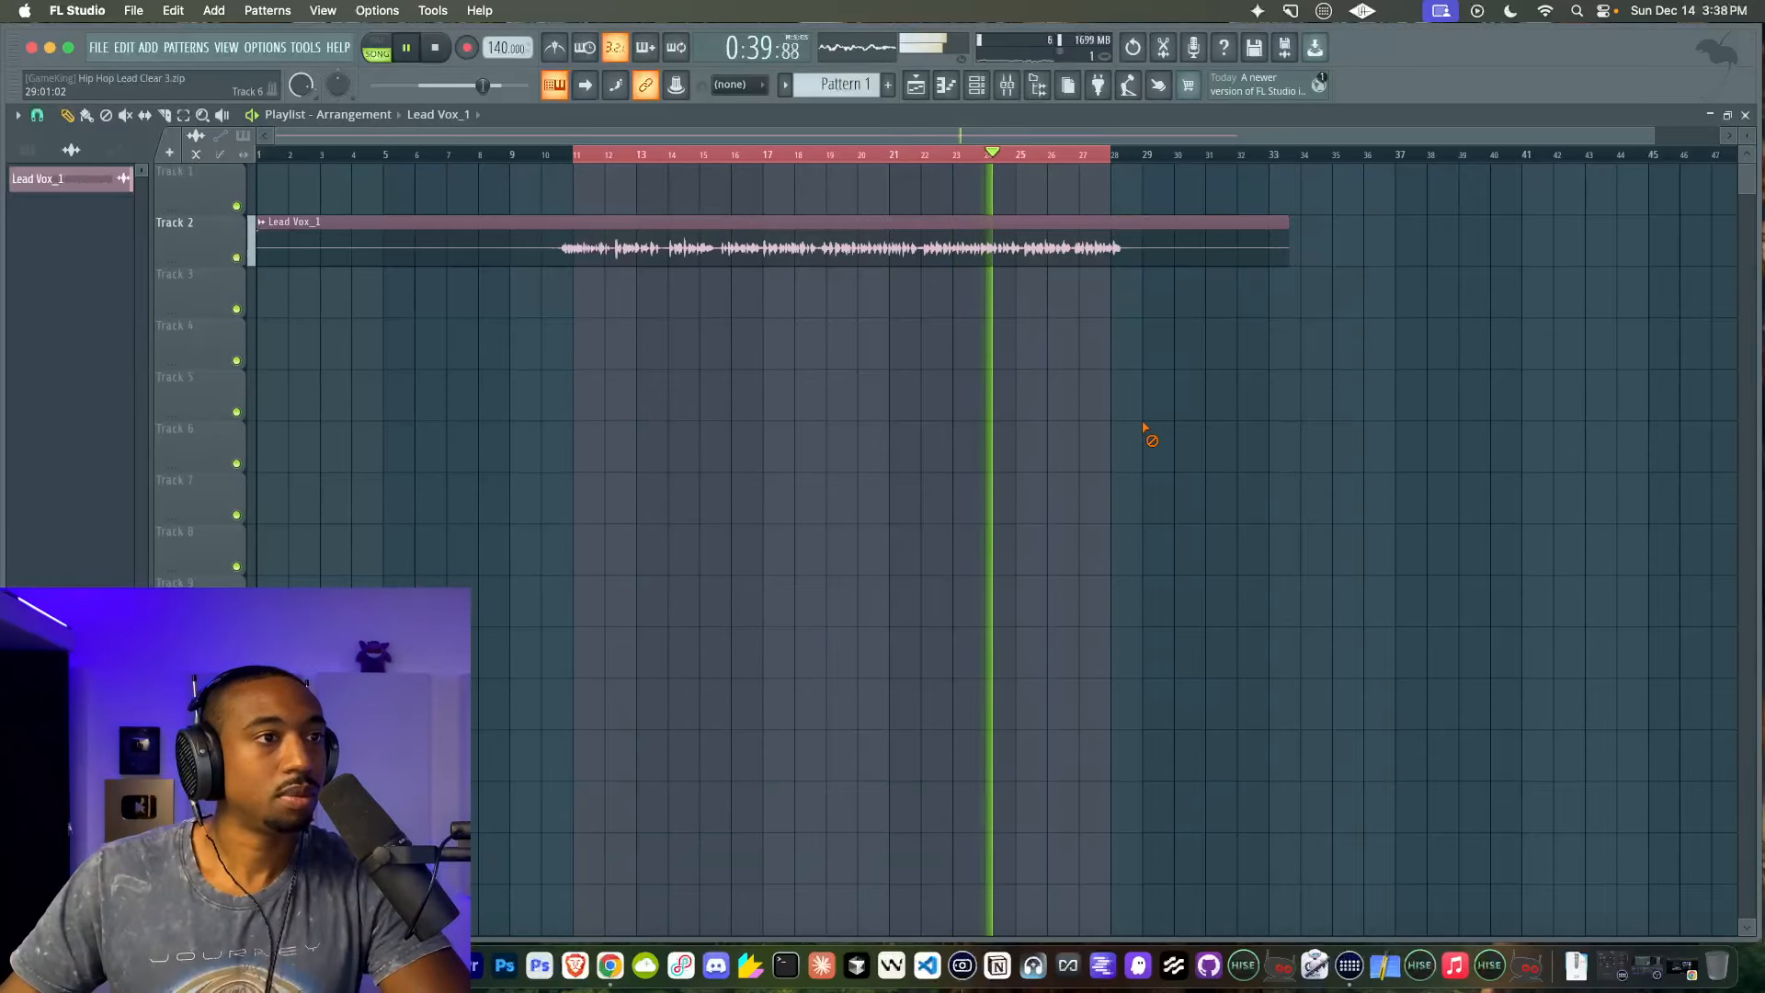
key(F9)
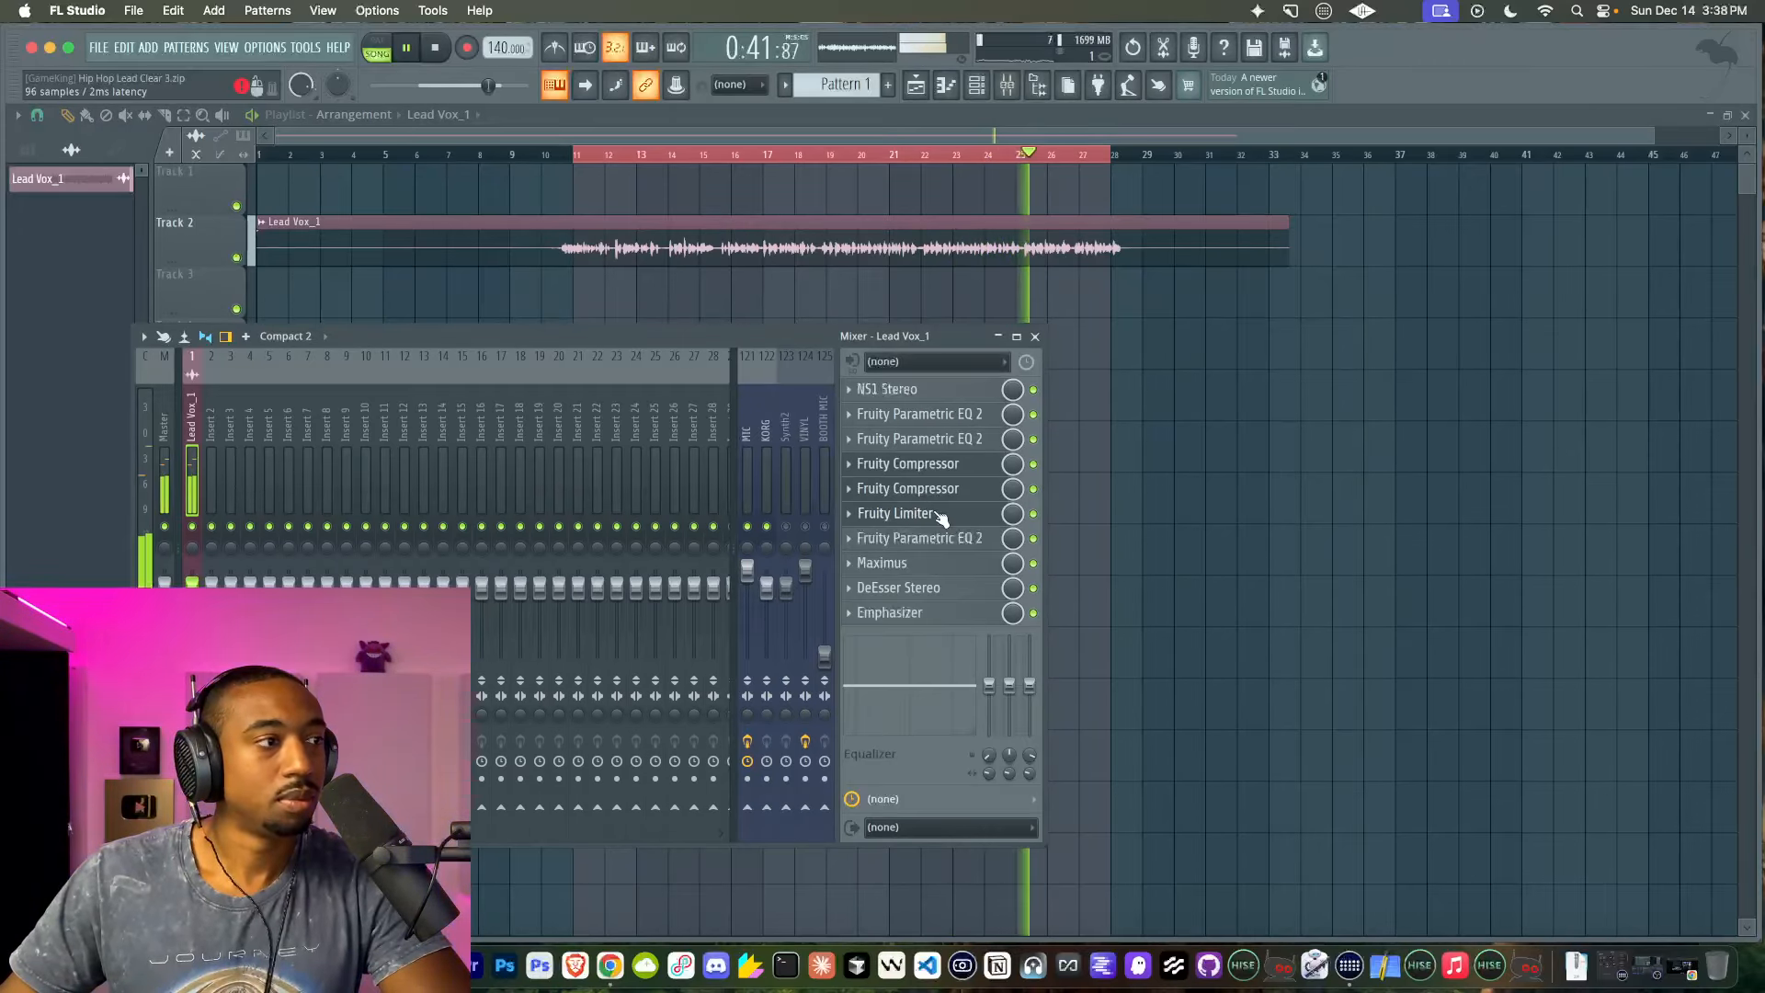
View the Emphasizer on the playing vocal with the MIC mixer track temporarily muted, and stop playback after unmuting it
click(919, 613)
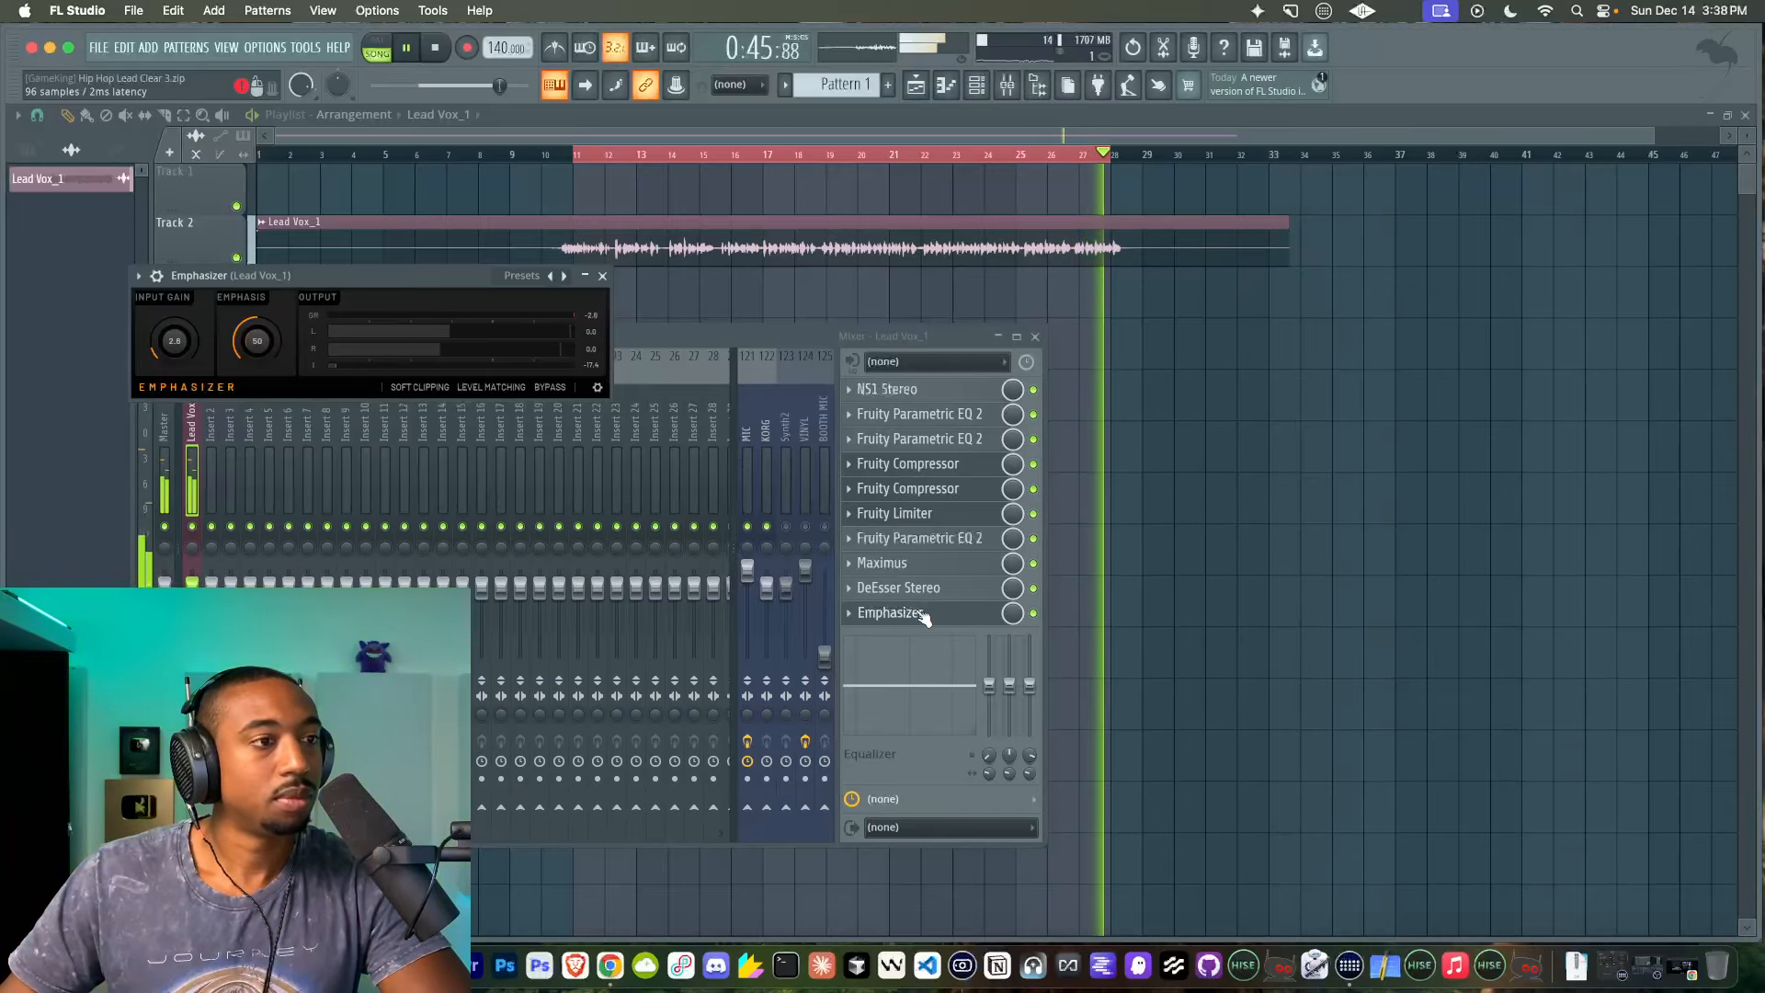
click(751, 526)
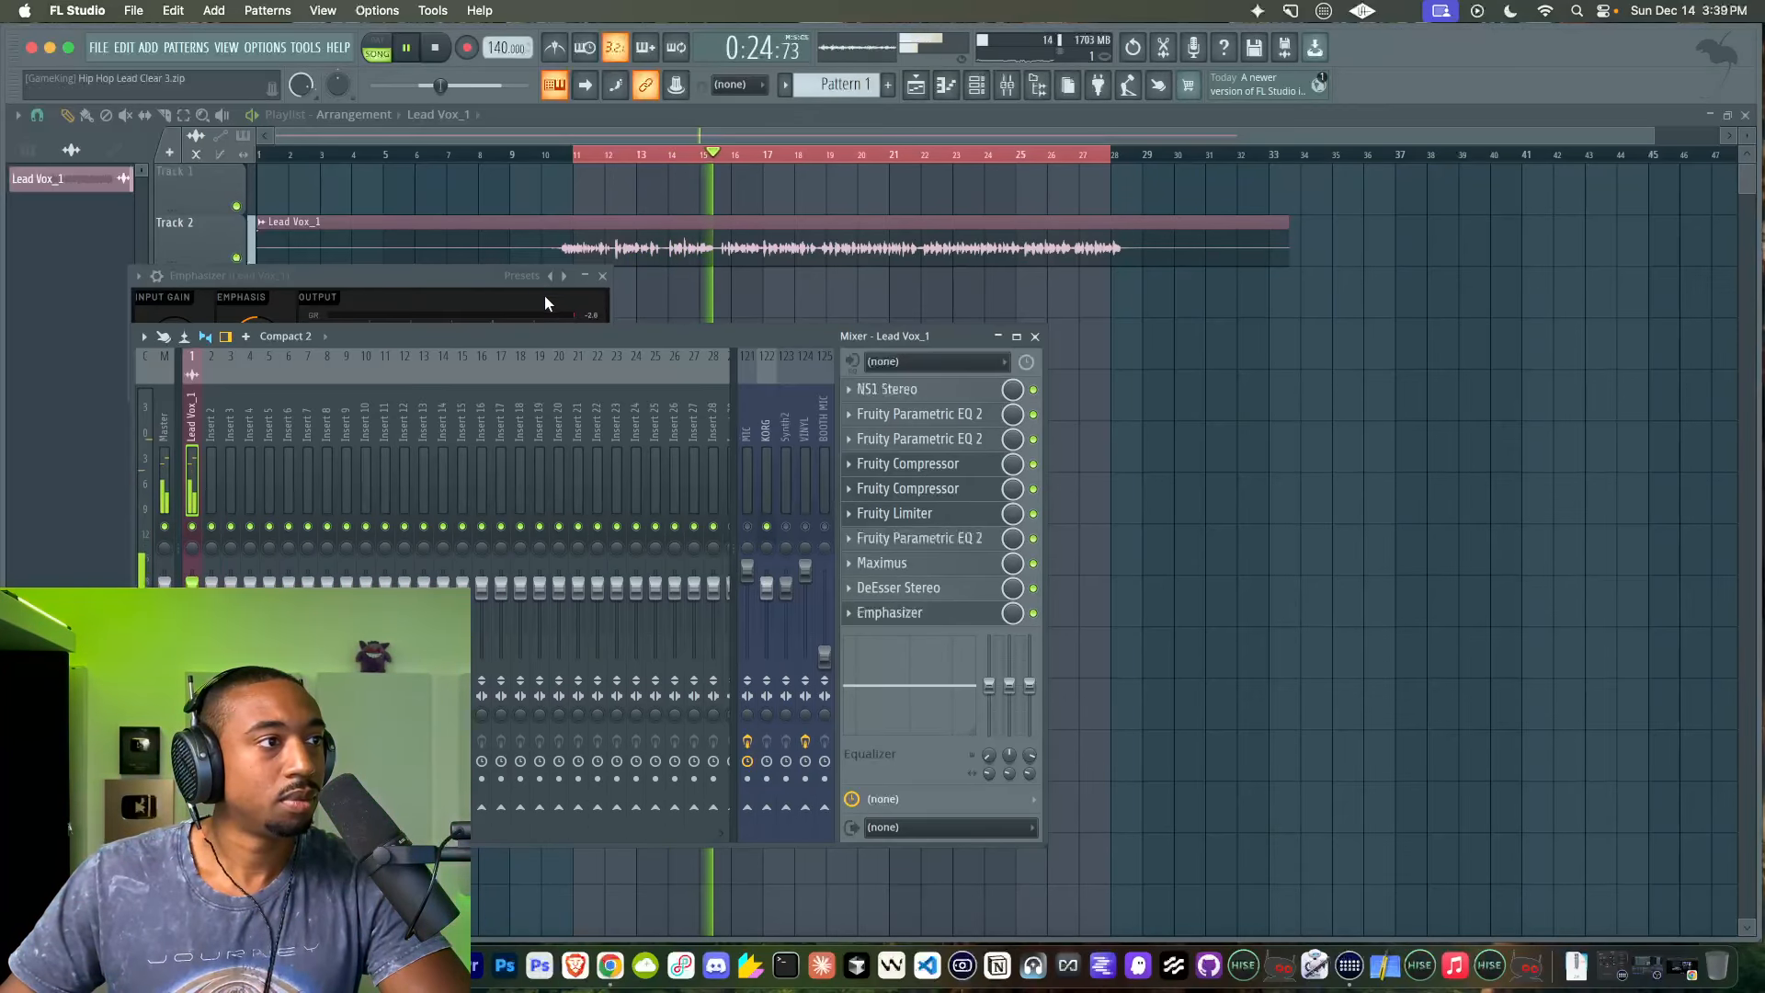
click(466, 276)
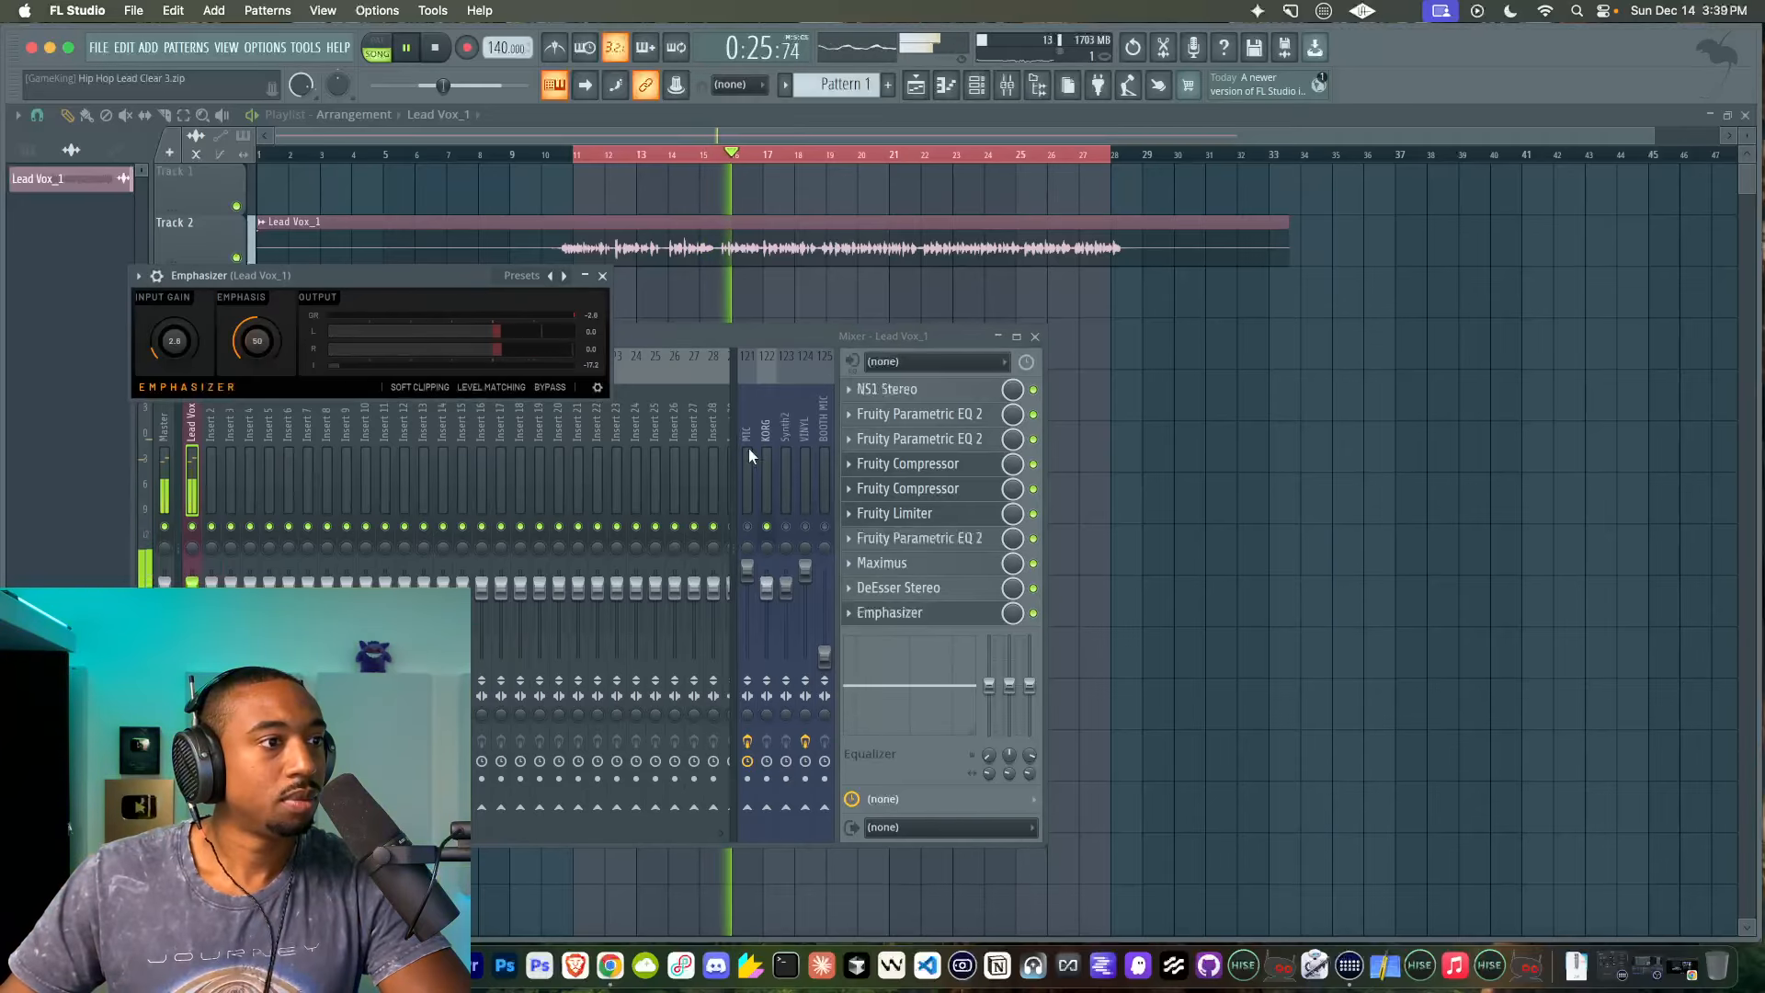
click(748, 526)
key(space)
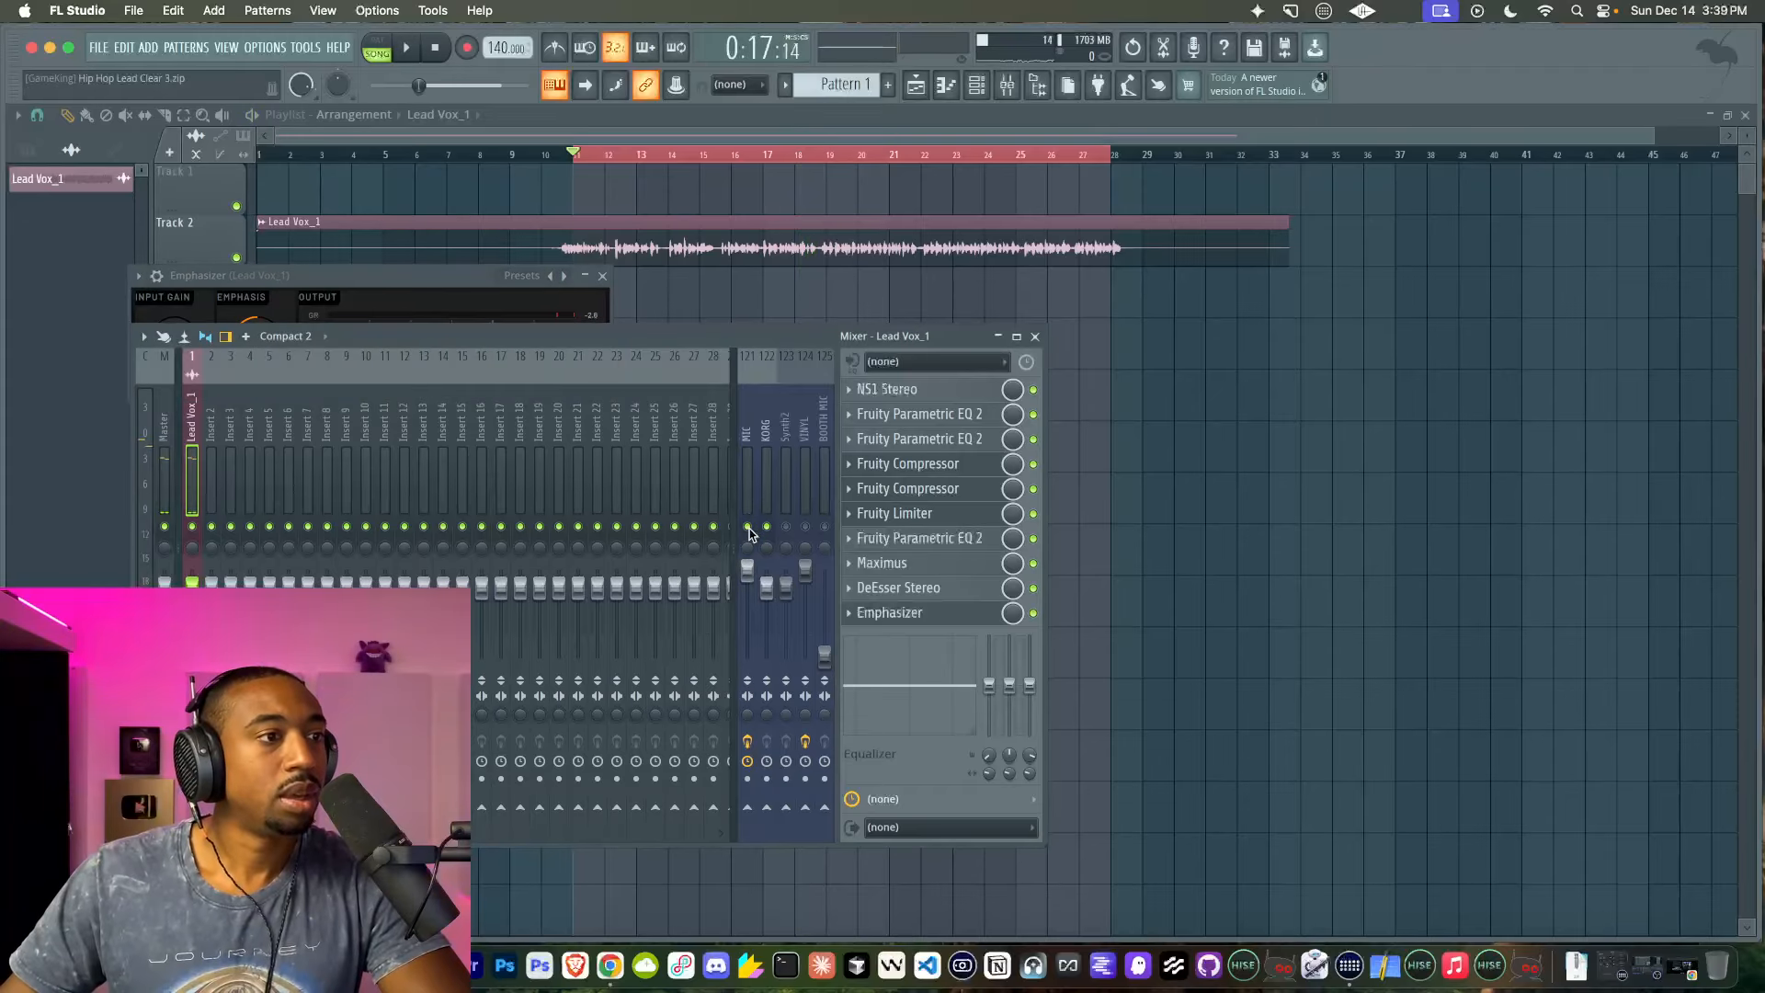
Review the slot 7 EQ curve on Lead Vox_1, and return to the playlist with all plugin and mixer windows closed
click(923, 539)
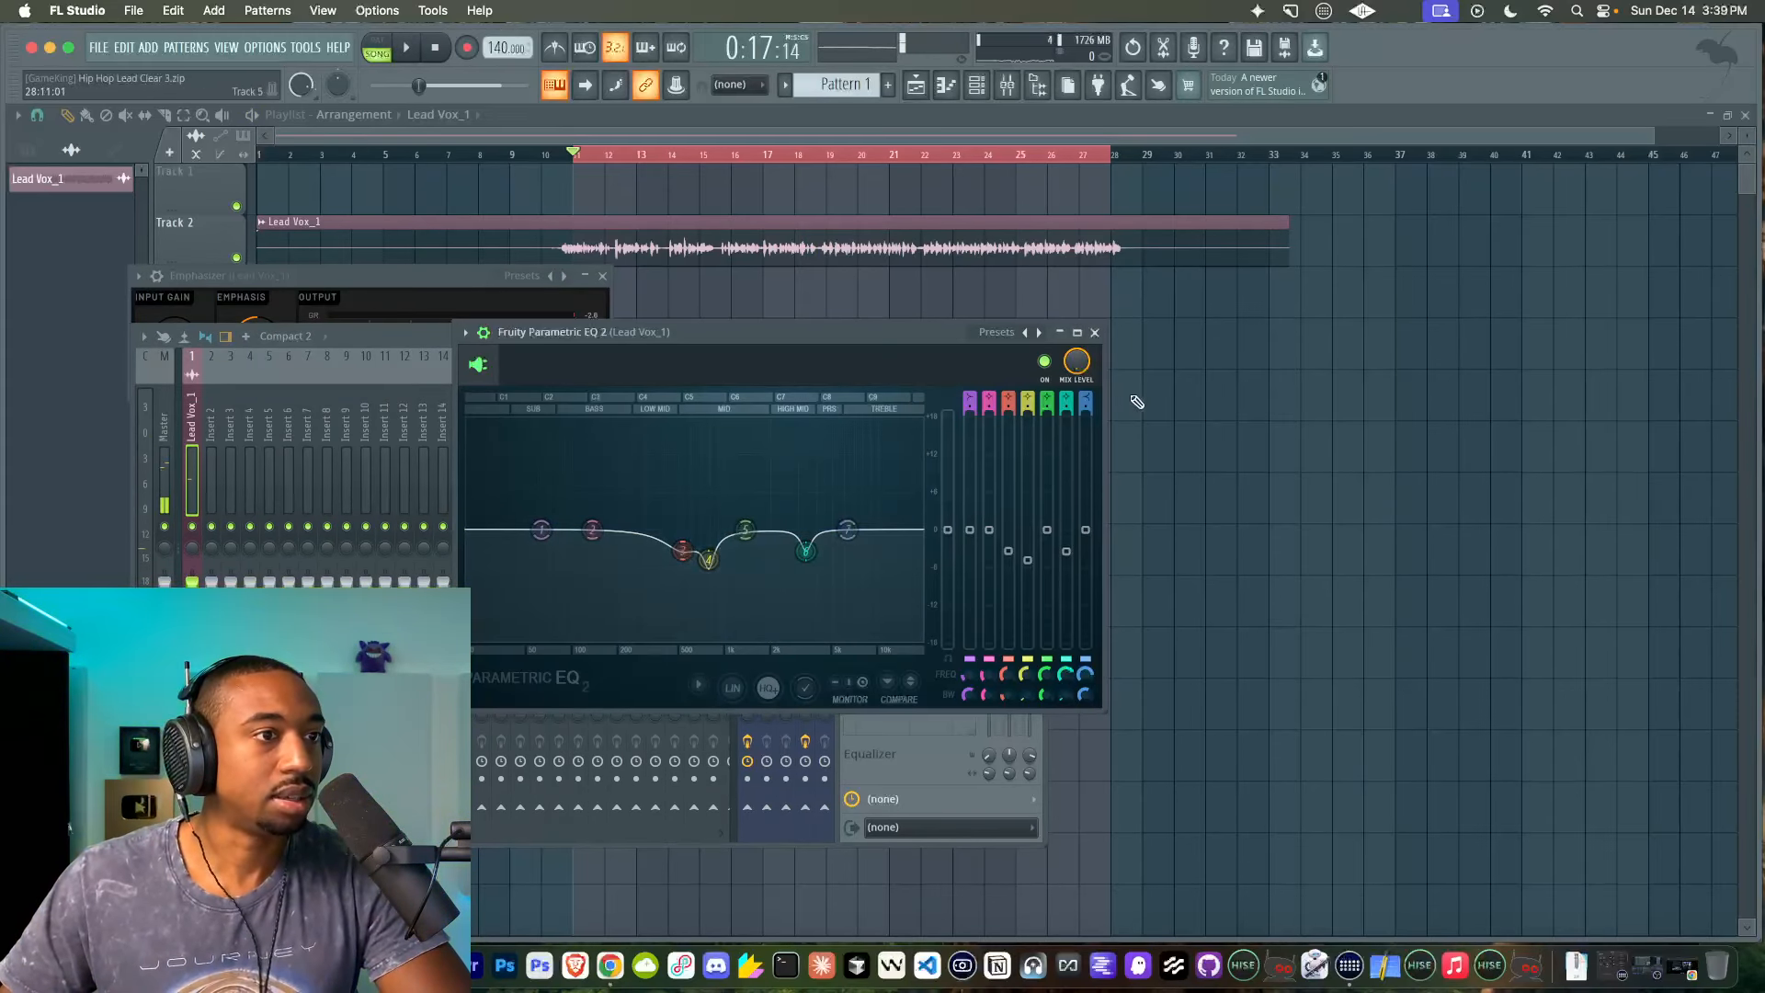
click(1095, 333)
right_click(1184, 364)
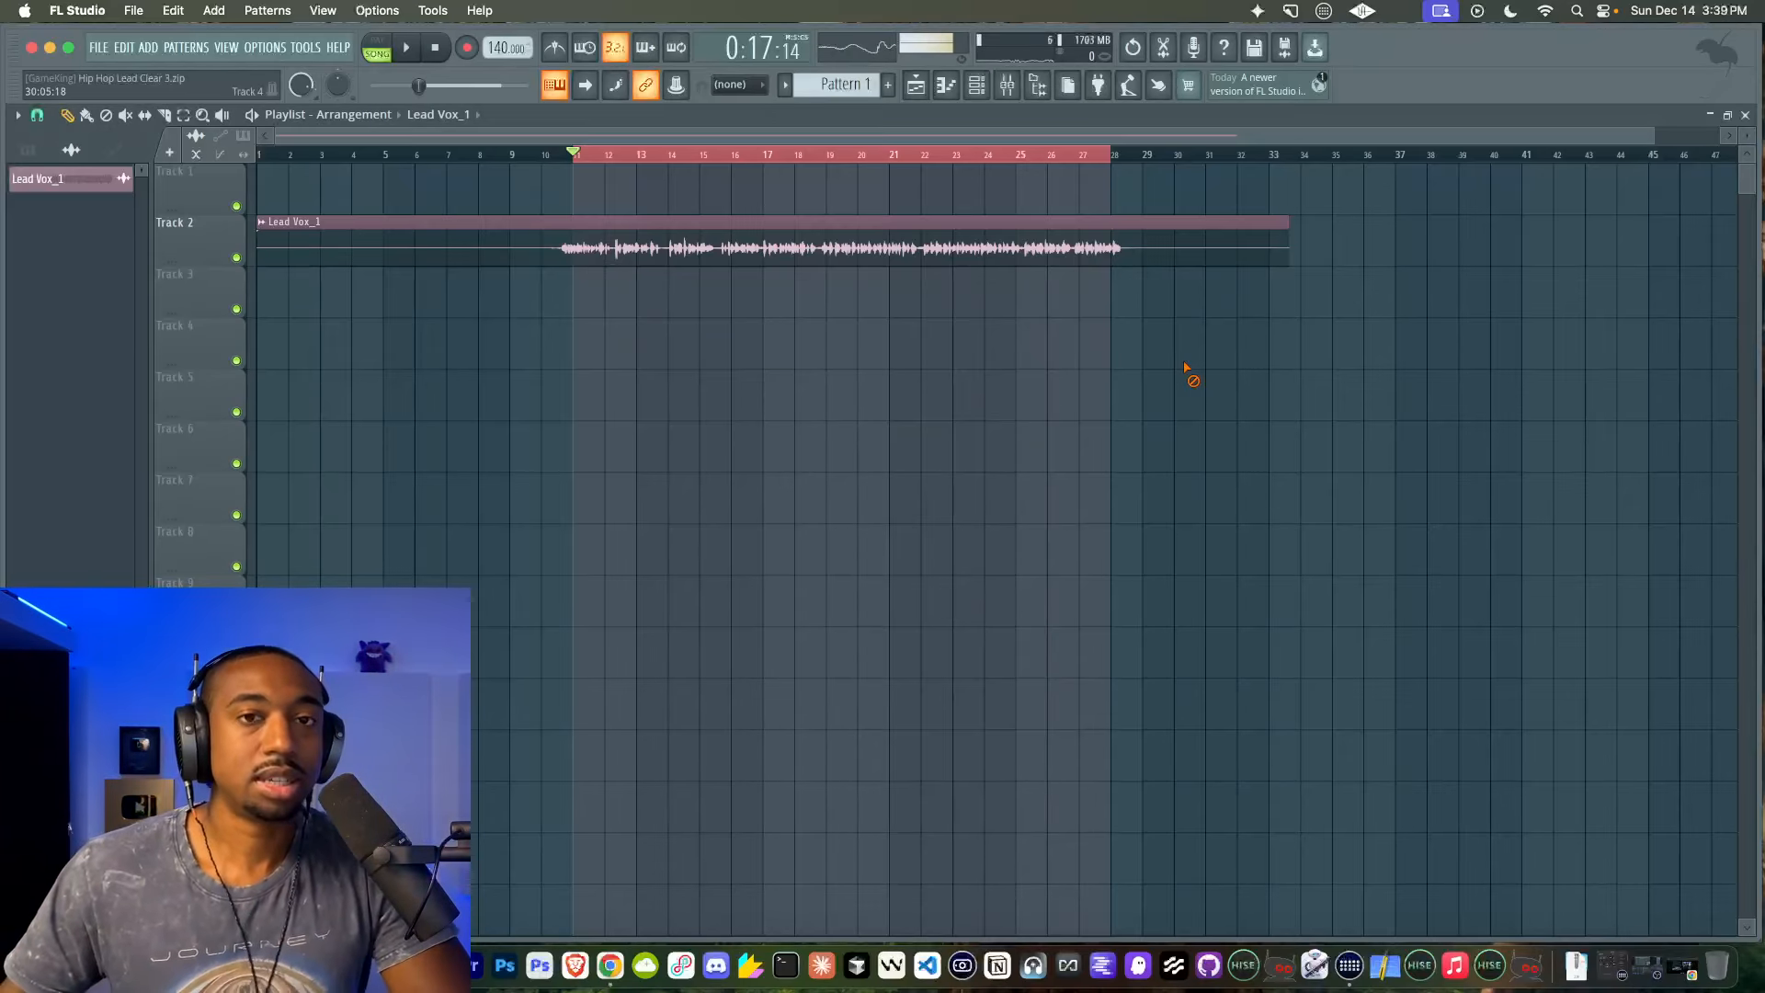
scroll(779, 366, down, 1)
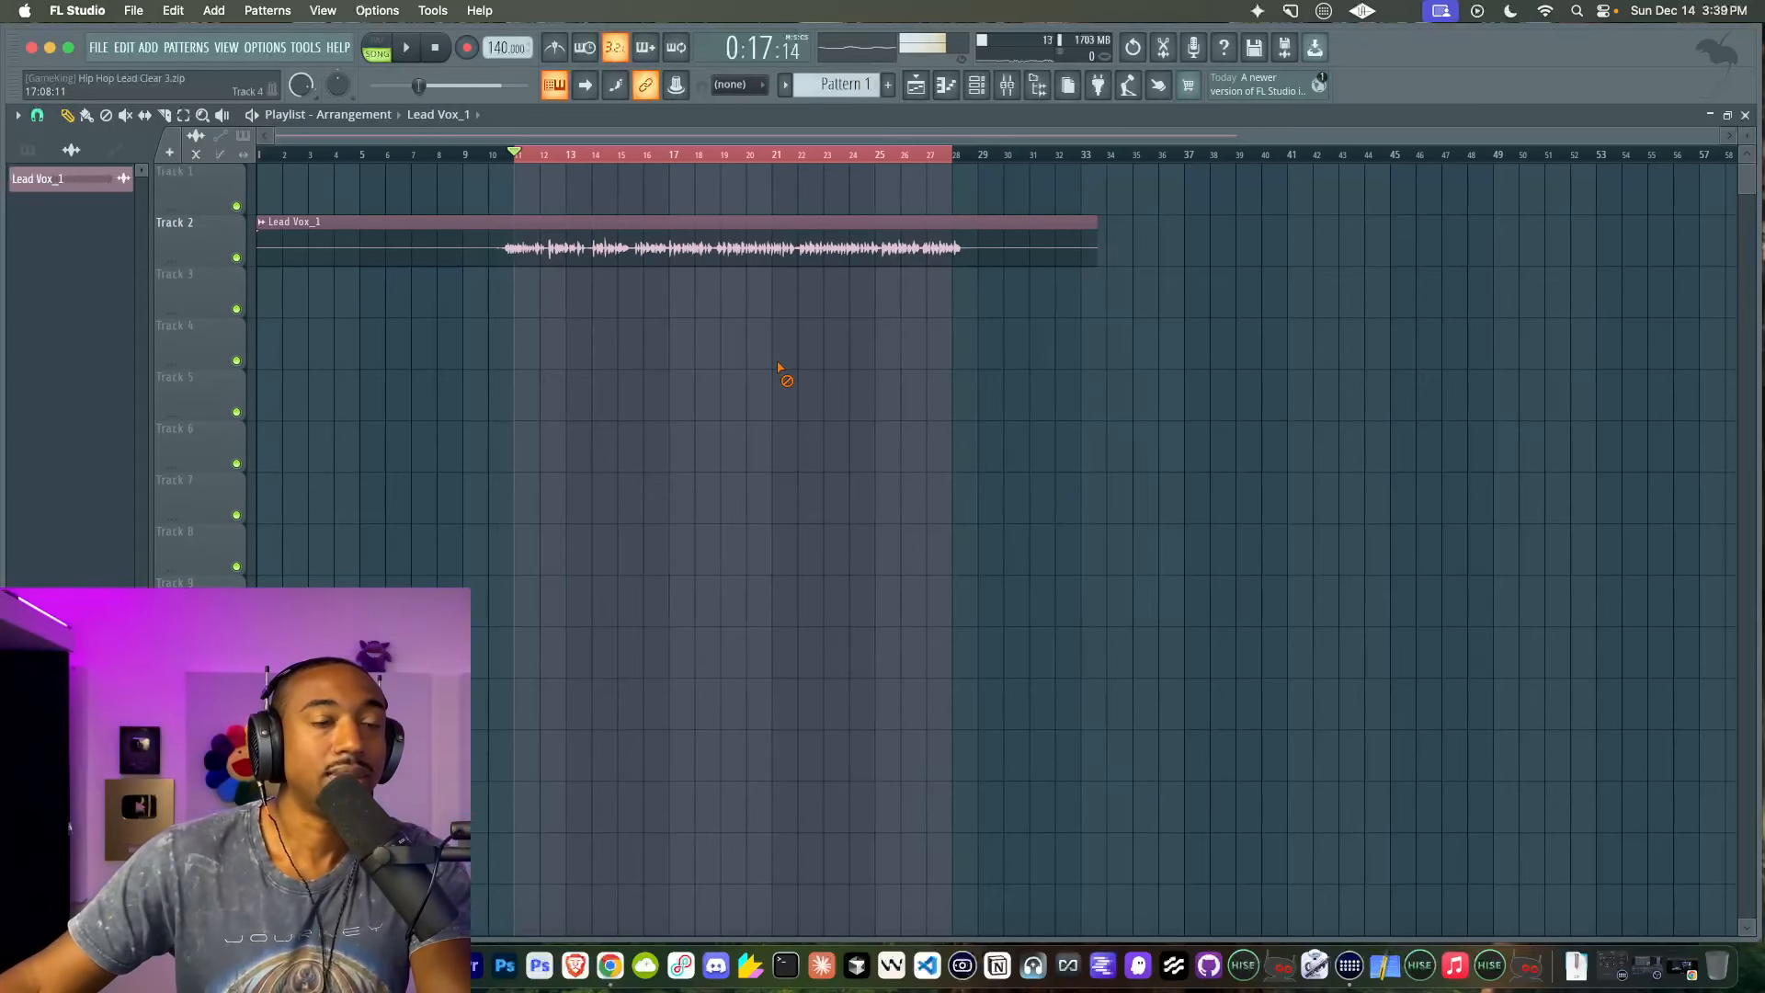